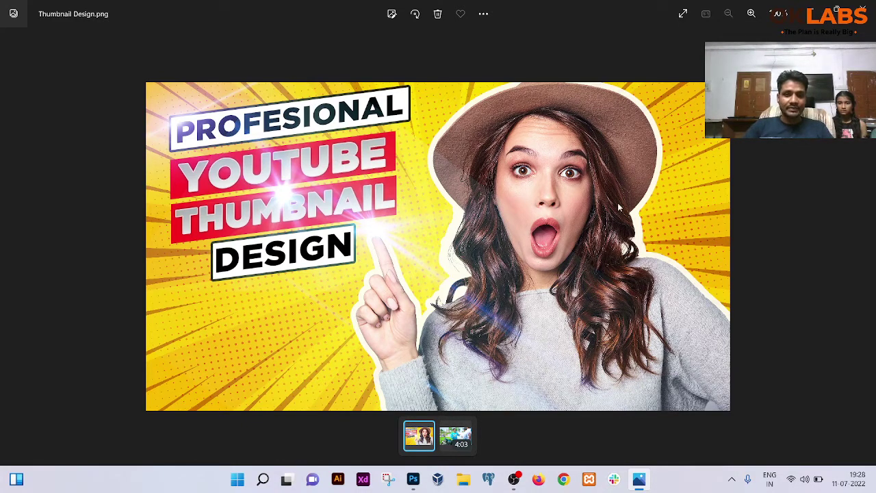
Launch Notepad through the Windows Run dialog.
key("super+r")
type("note")
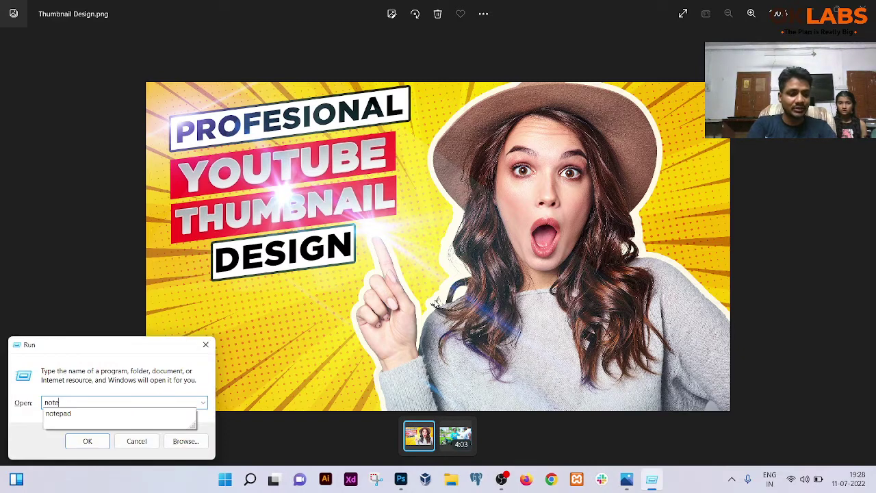
type("oa")
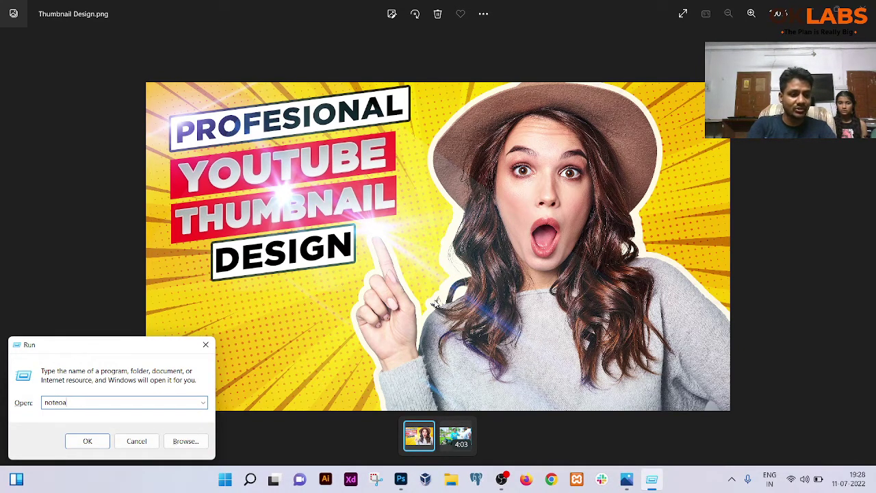
key("BackSpace")
key("BackSpace")
type("pad")
key("Return")
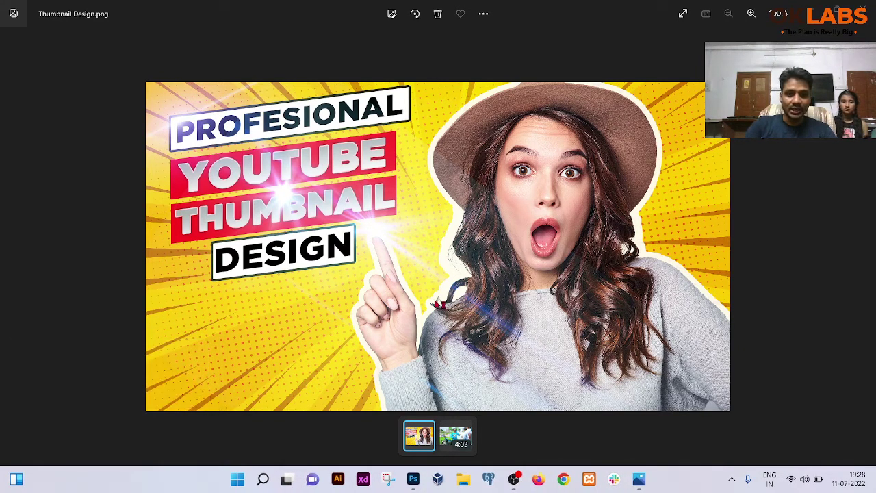
Write the thumbnail dimensions 1280x720 in the empty note, with the text zoomed to 500%.
scroll(388, 370, "up", 20, "ctrl")
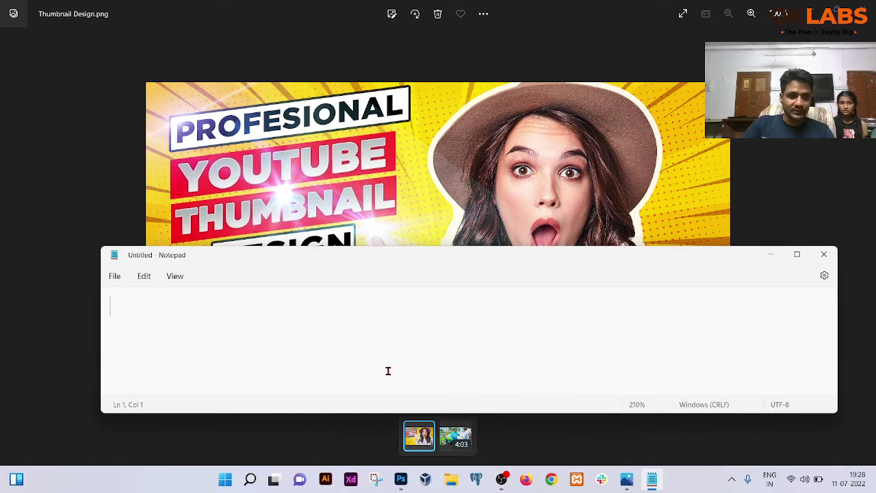
type("12")
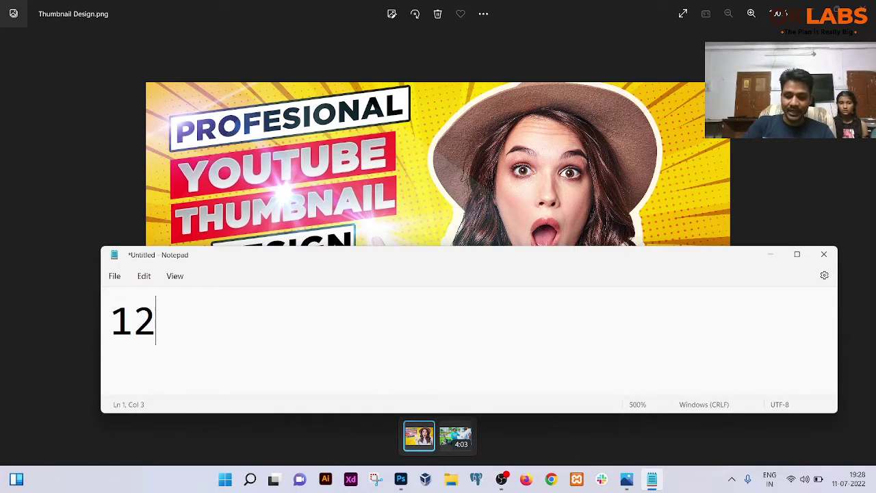
type("80")
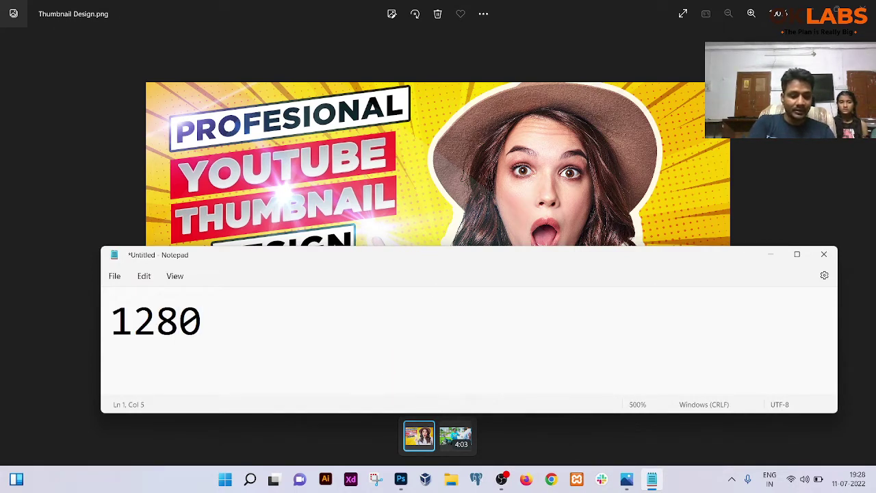
type("x")
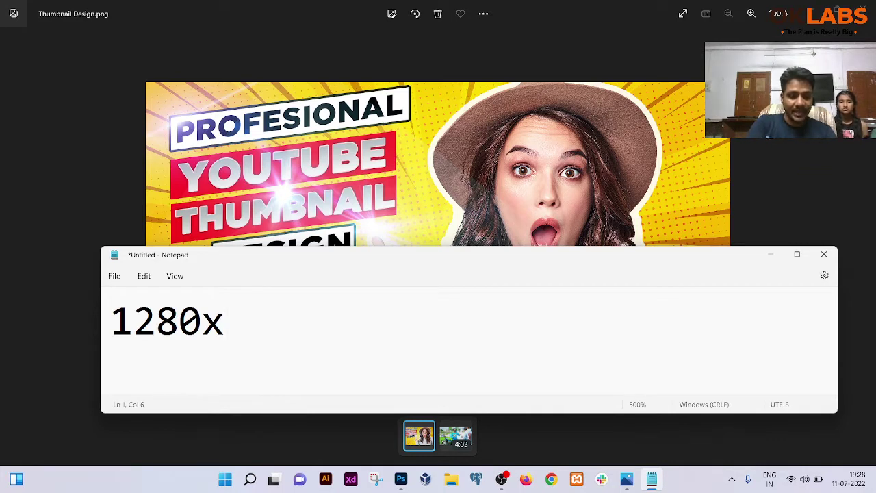
type("720")
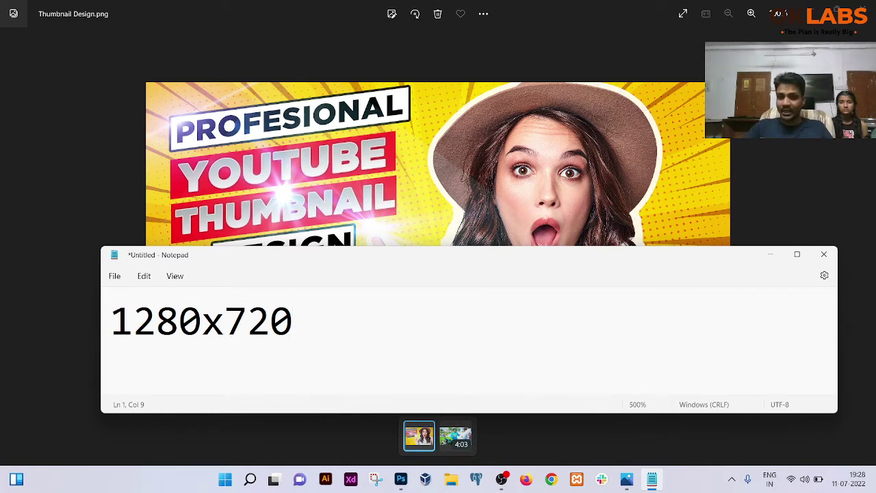
Switch to Photoshop and create a new 1280 x 720 pixel RGB document with 300 pixels/centimeter resolution and a white background.
left_click(400, 479)
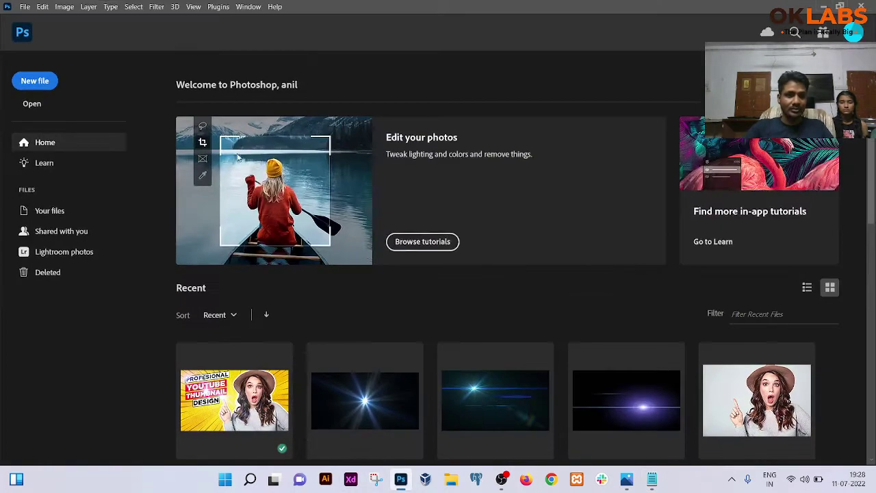
left_click(25, 6)
left_click(29, 18)
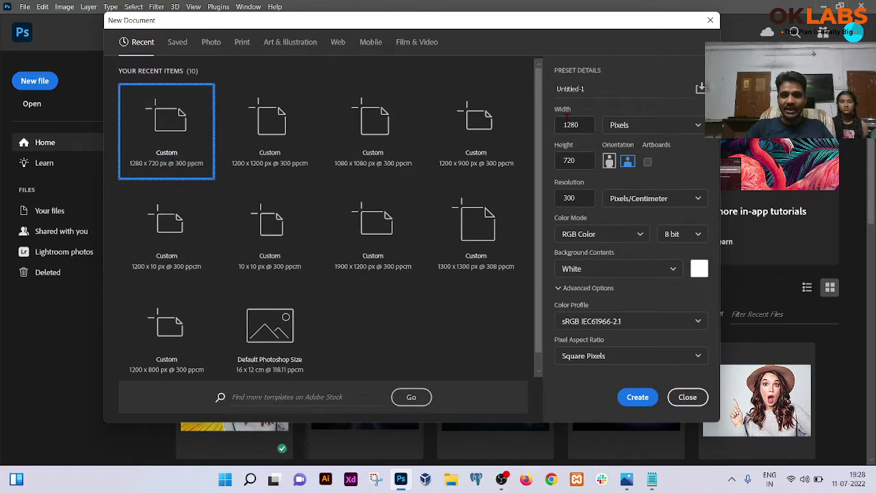
double_click(569, 125)
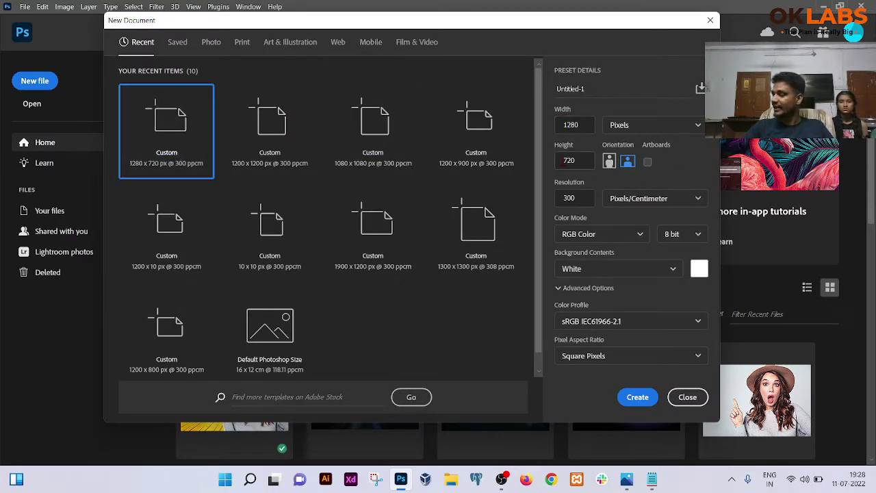
left_click(565, 160)
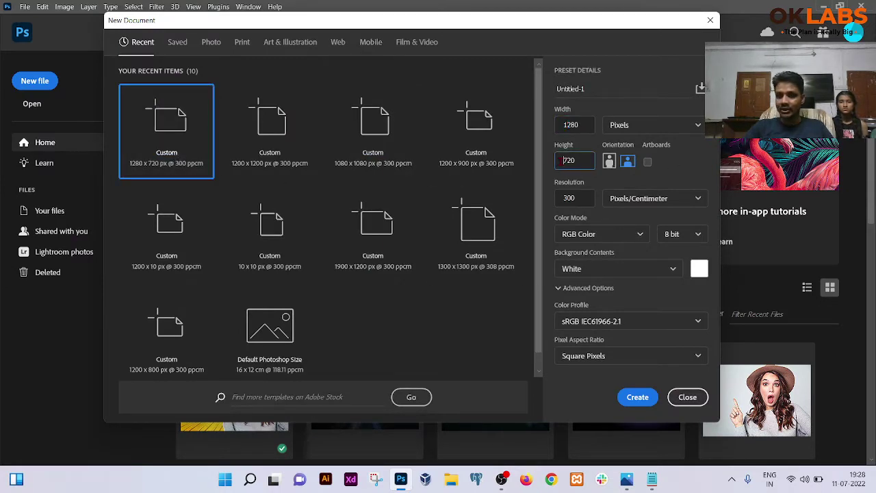
left_click(638, 398)
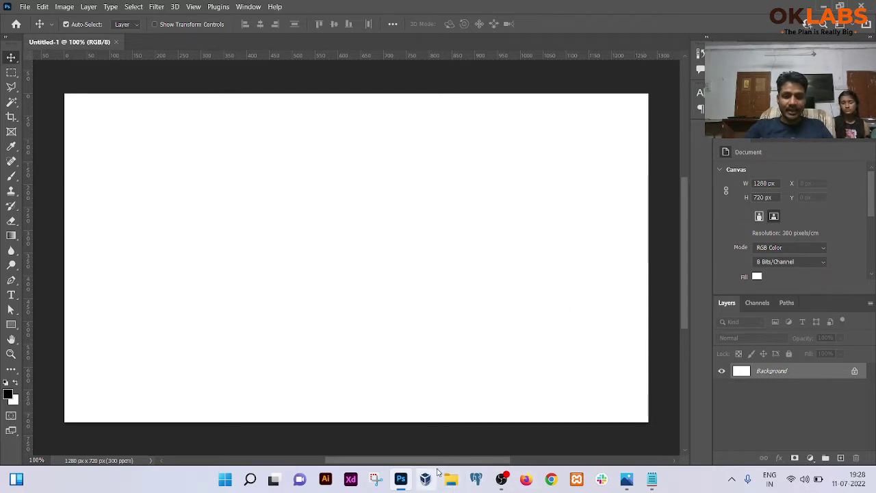
Open the Youtbe thumbail Design-IPC folder on drive D in File Explorer and select all the images in it.
left_click(453, 484)
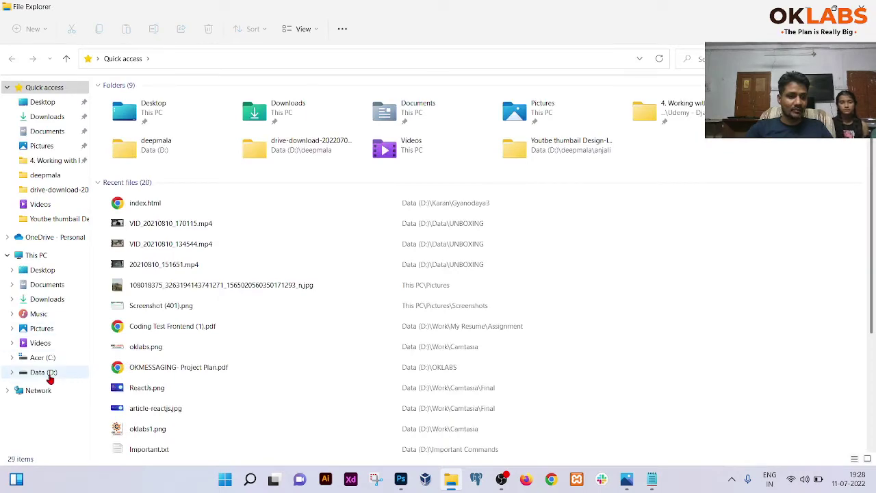
left_click(45, 373)
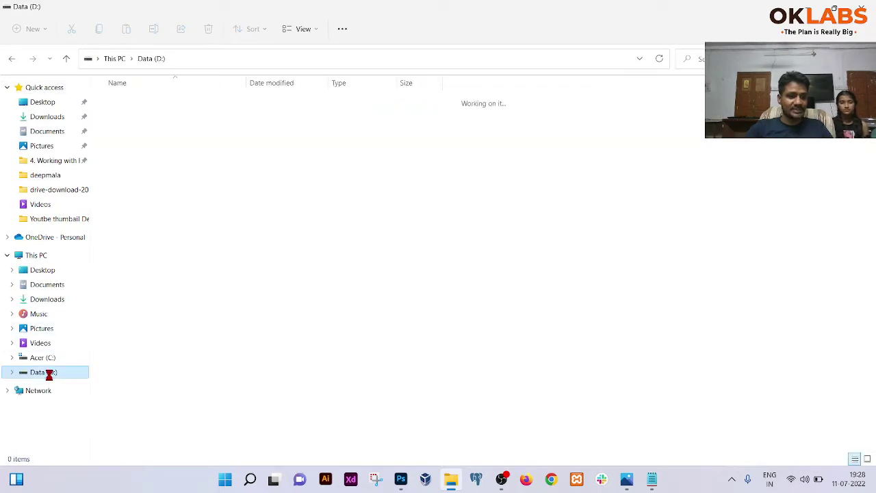
double_click(139, 252)
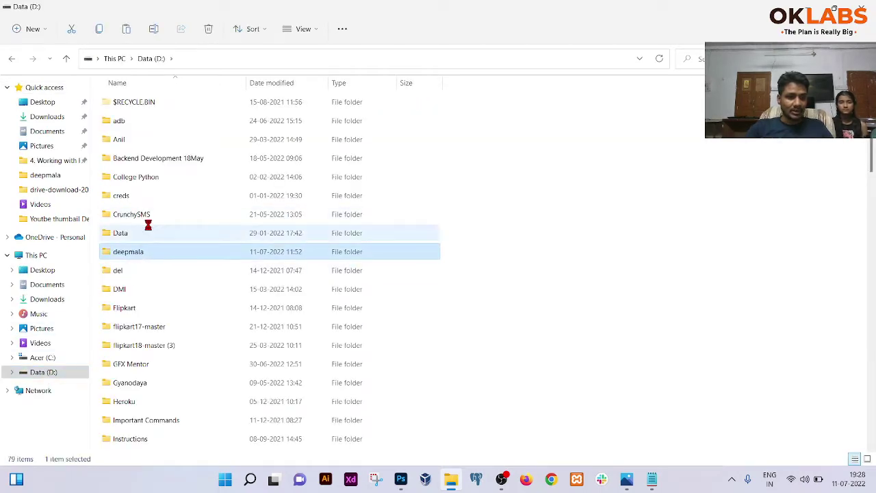
scroll(467, 363, "down", 3)
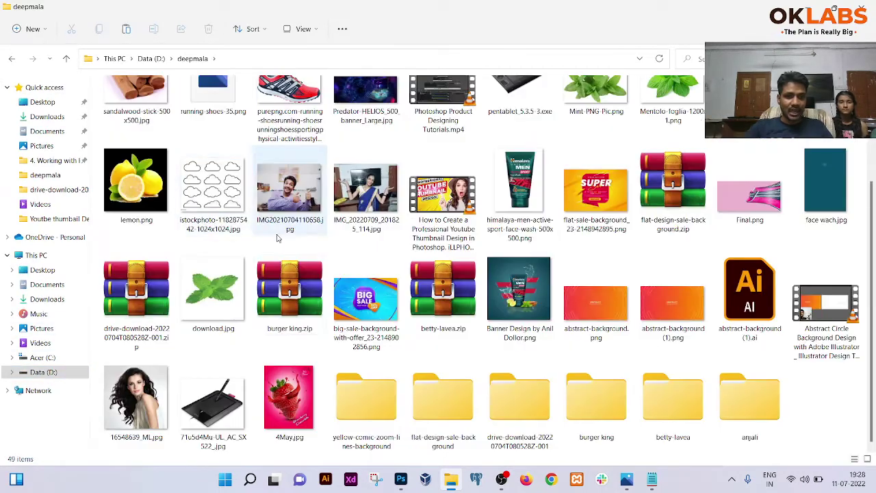
left_click(740, 388)
double_click(740, 388)
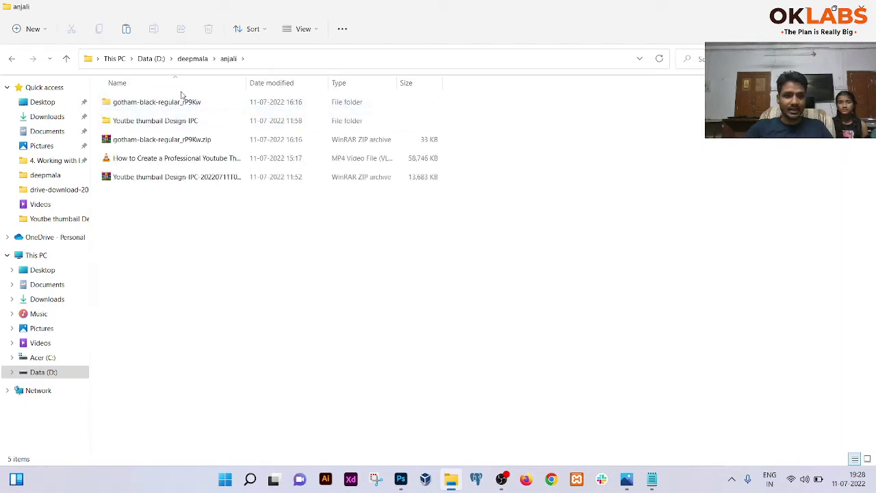
double_click(146, 123)
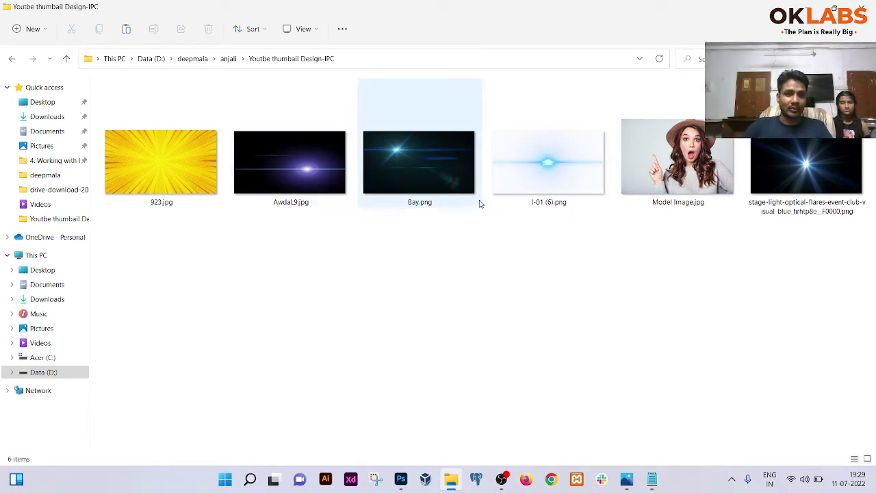
left_click_drag(167, 241, 501, 188)
left_click_drag(388, 204, 800, 148)
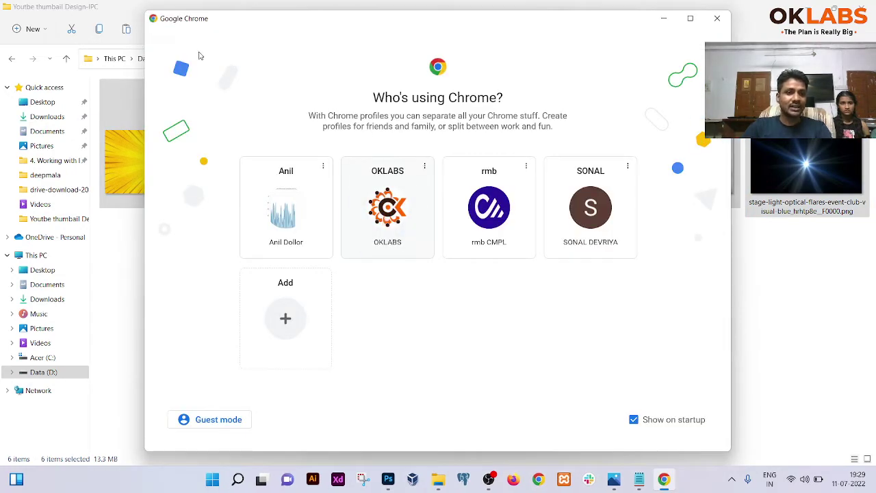
Open web.whatsapp.com in Chrome with the OKLABS profile, and minimize the browser.
left_click(382, 213)
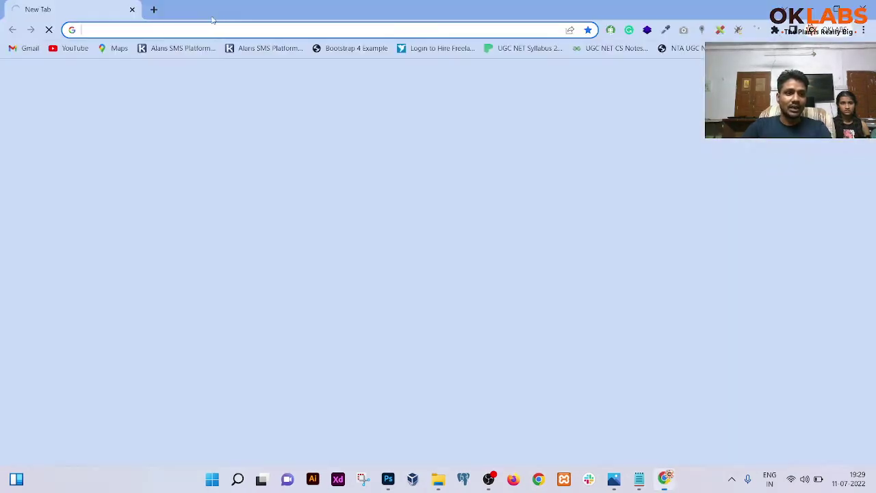
type("web.whatsapp.com")
key("Return")
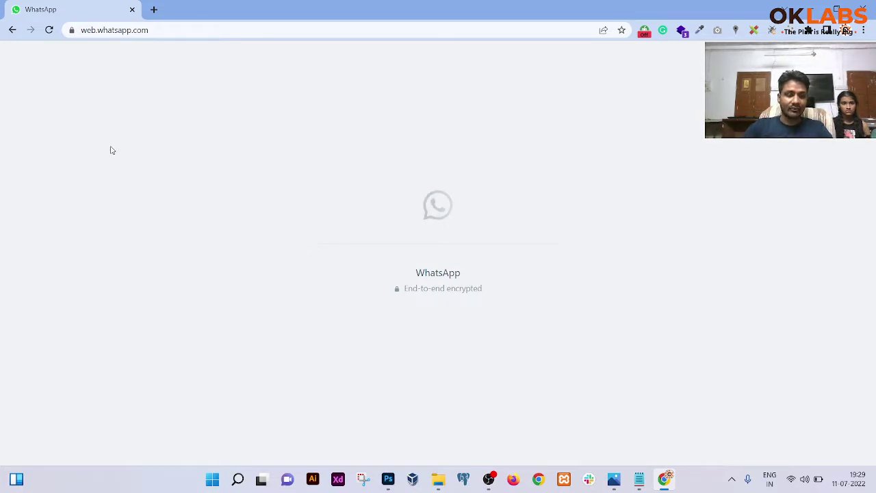
left_click(806, 8)
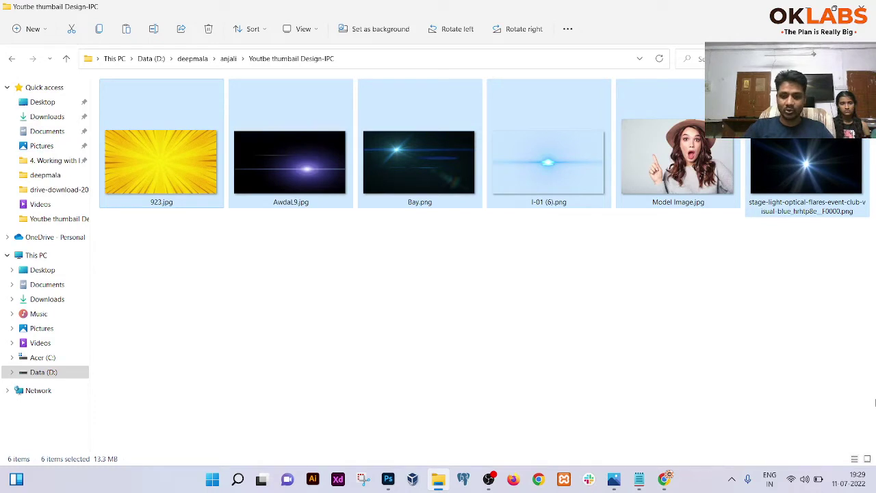
Switch to Photoshop and bring up the dialog for opening a file from the computer instead of Creative Cloud.
left_click(389, 479)
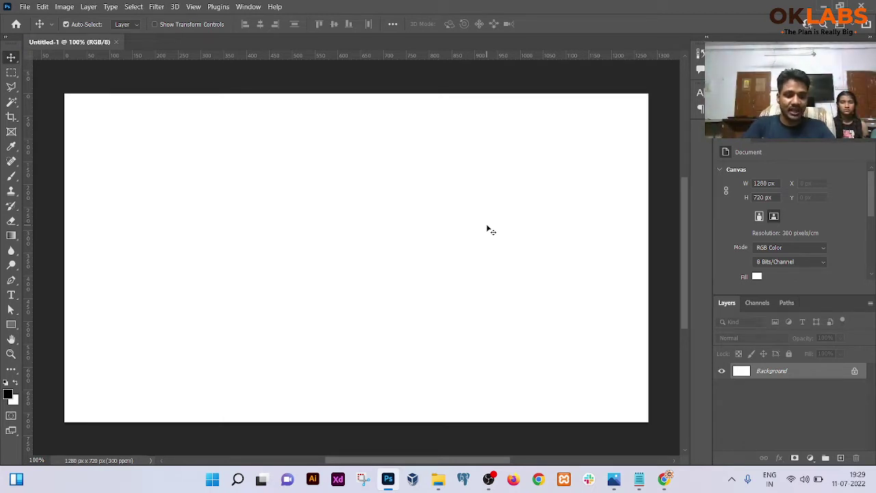
key("ctrl+o")
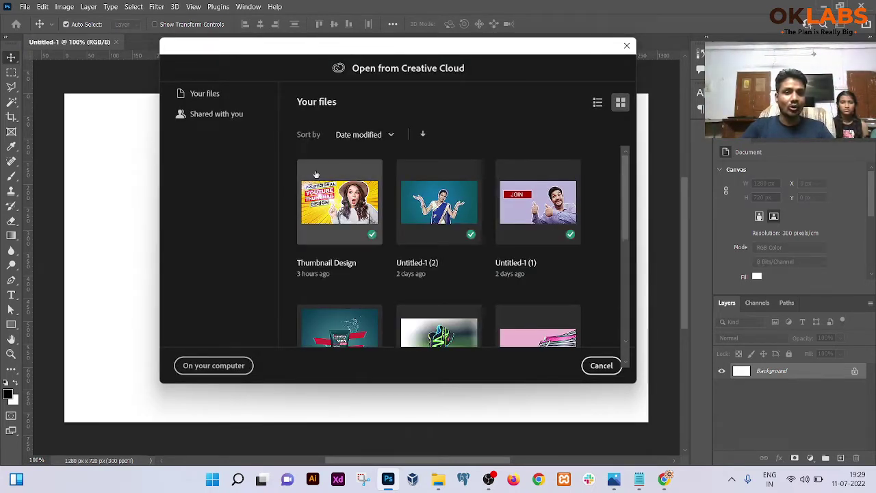
left_click(626, 45)
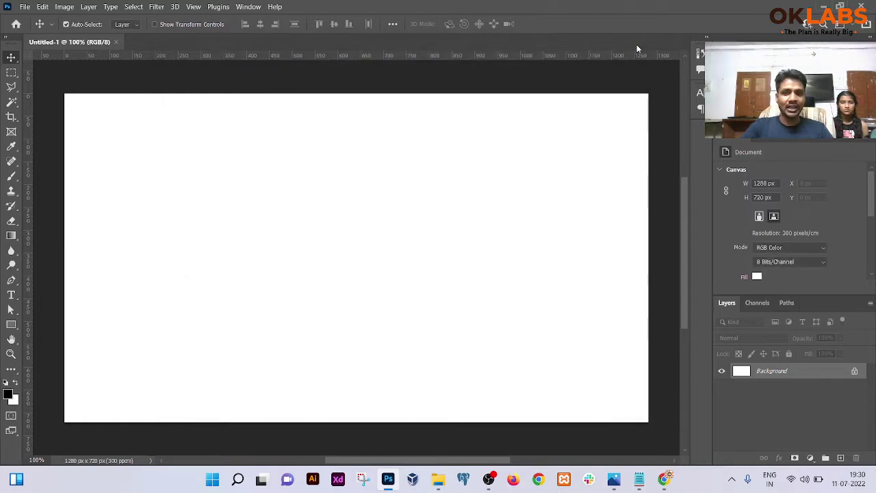
left_click(26, 7)
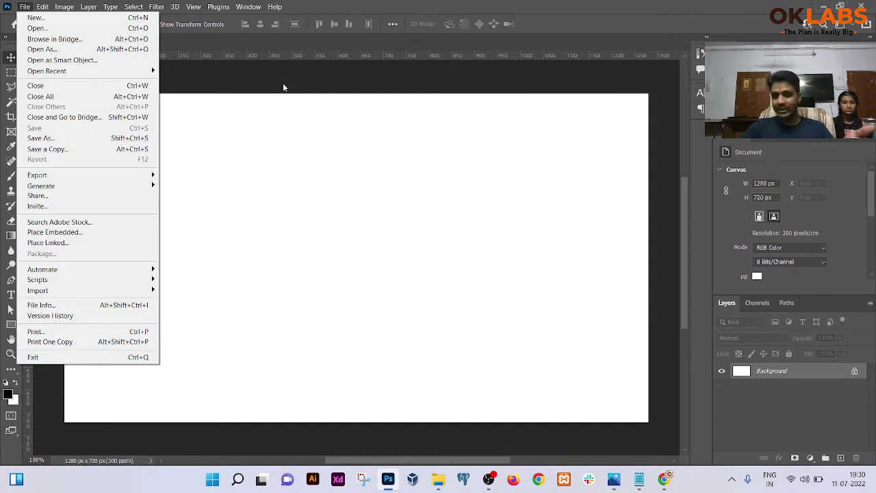
key("ctrl+o")
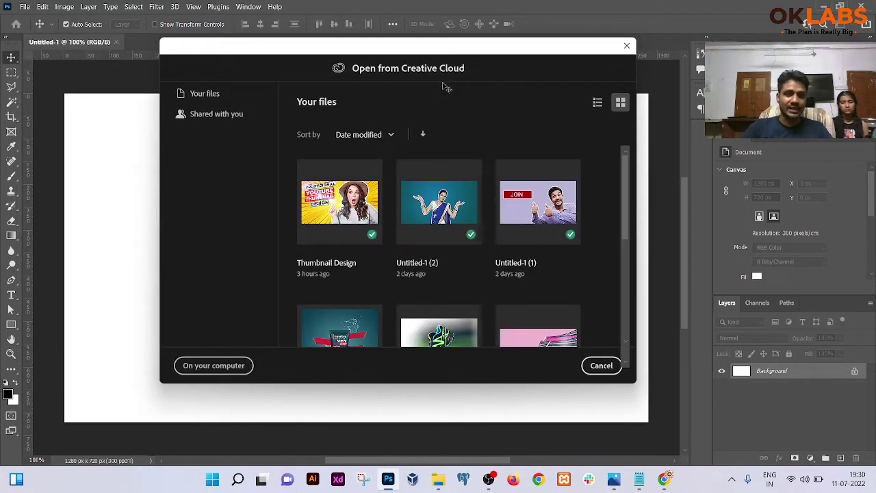
left_click(212, 367)
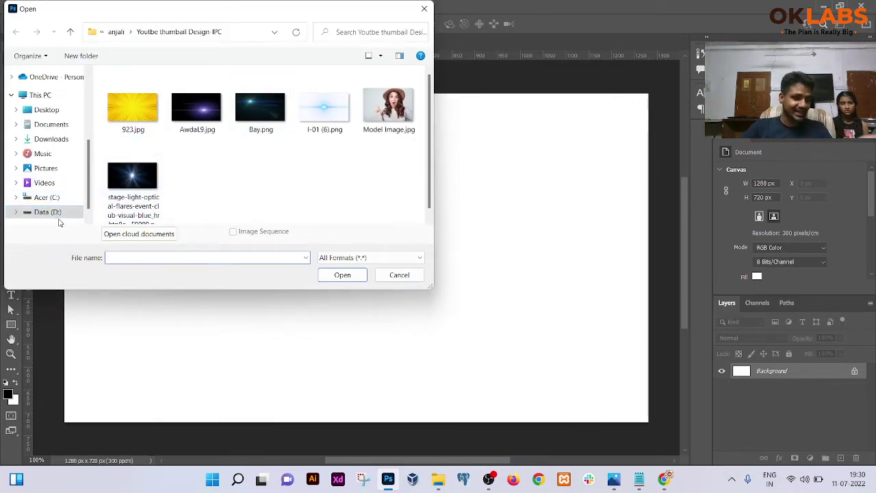
Open the yellow background image 923.jpg from the Youtbe thumbail Design-IPC folder on drive D as its own document.
left_click(59, 213)
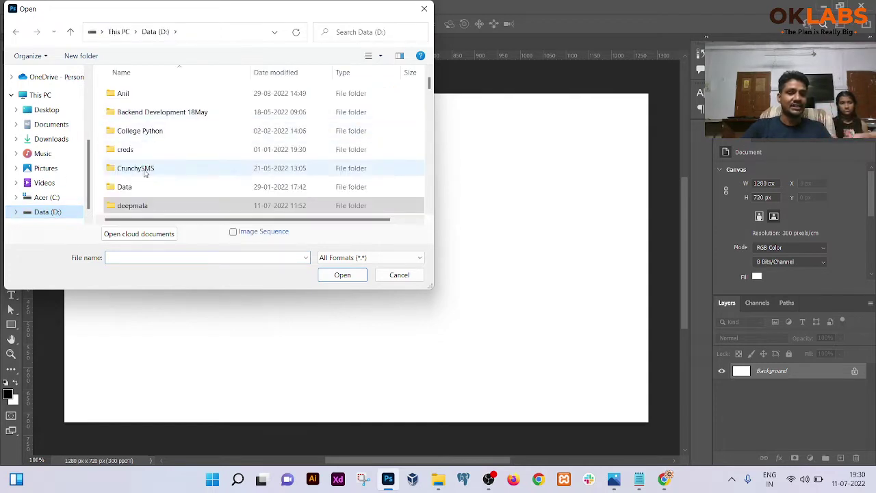
double_click(137, 204)
double_click(147, 123)
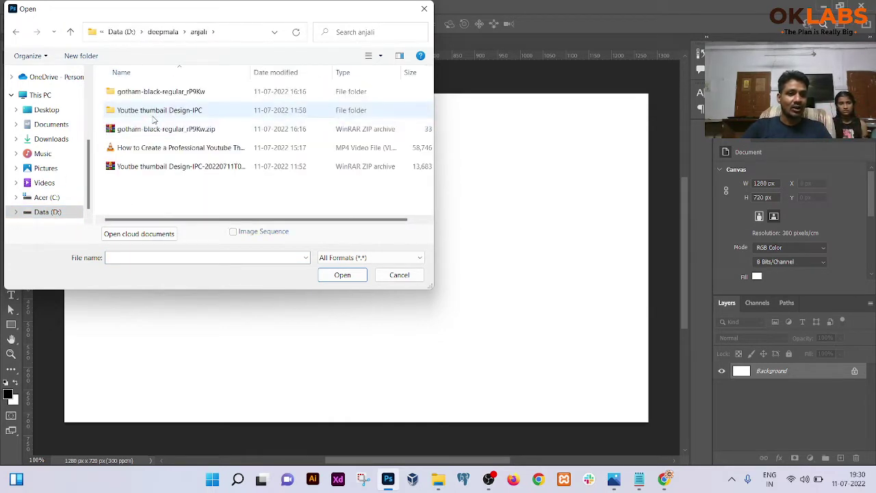
double_click(149, 112)
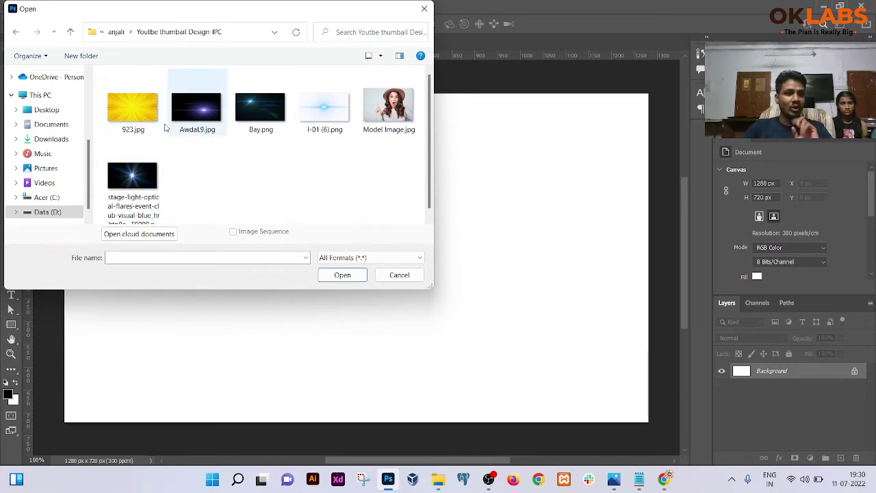
left_click(143, 117)
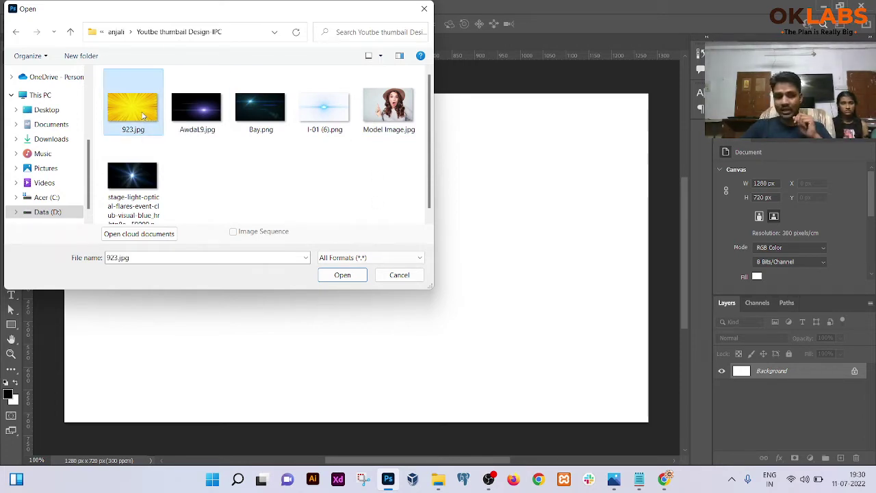
double_click(143, 117)
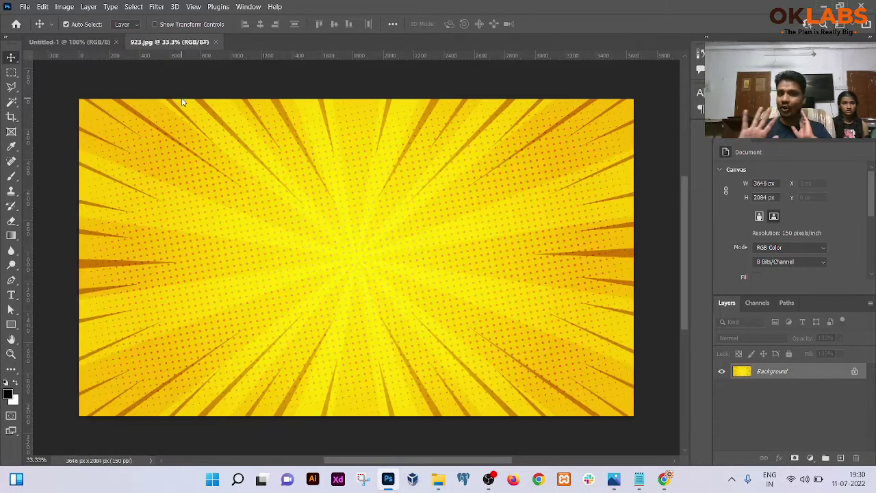
left_click(88, 41)
left_click(175, 42)
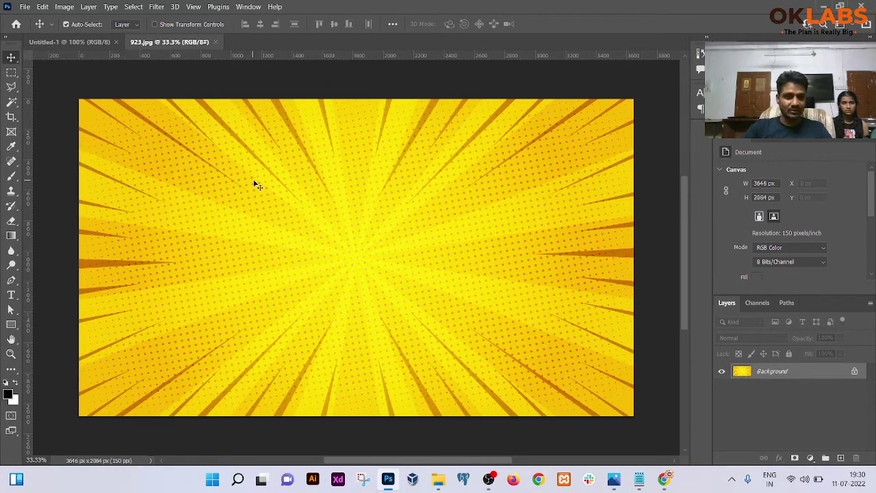
left_click(59, 41)
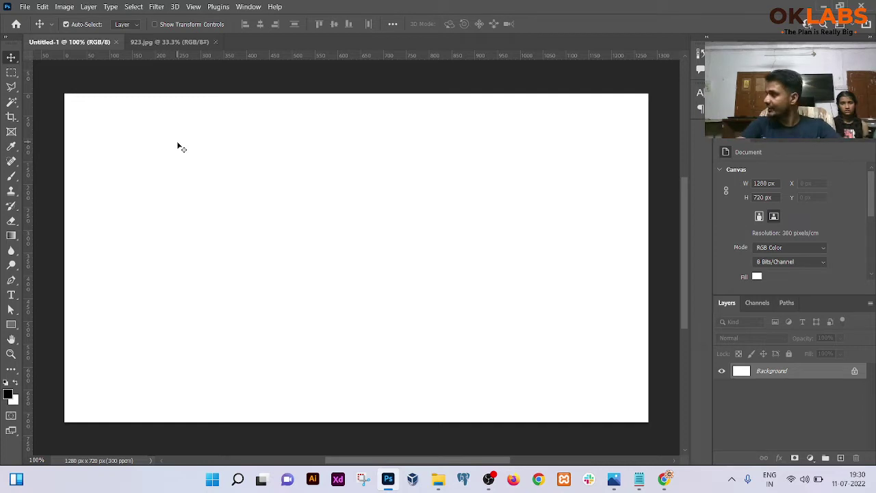
left_click(177, 41)
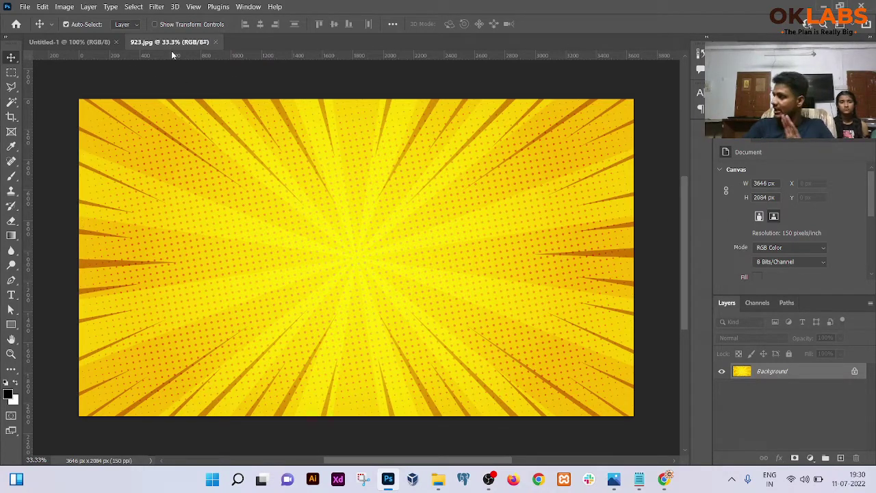
left_click_drag(186, 42, 495, 164)
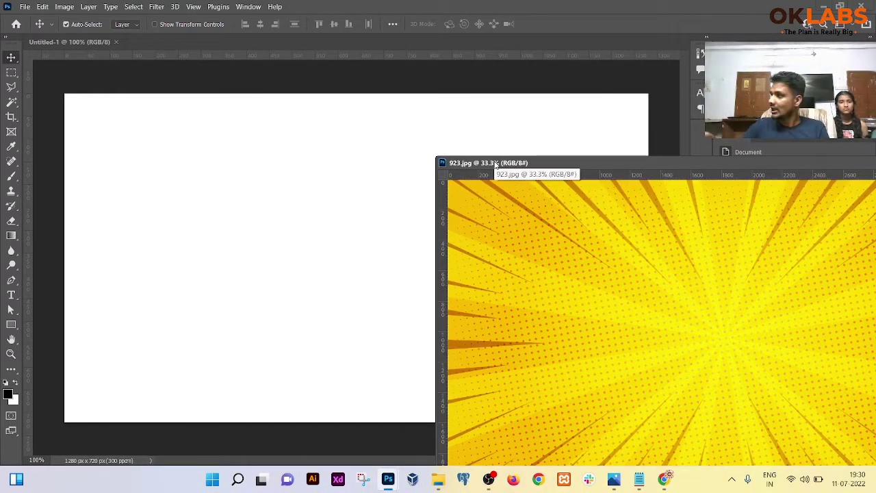
left_click_drag(545, 164, 486, 141)
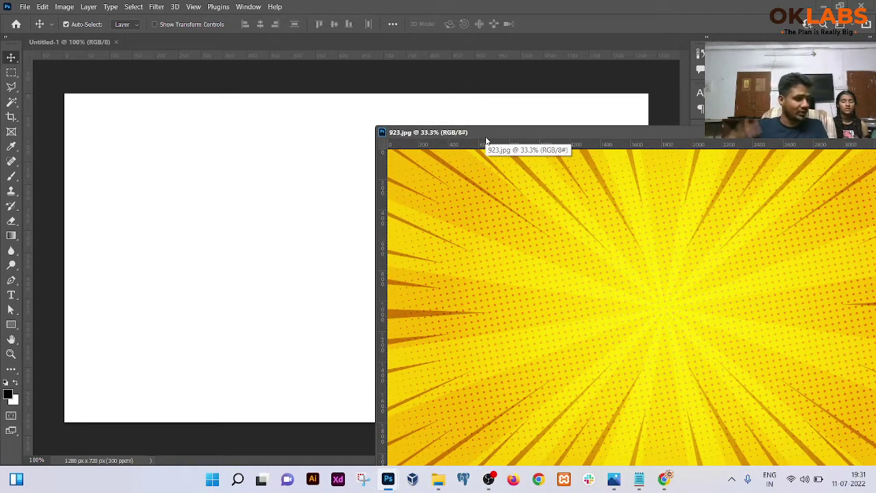
left_click_drag(490, 134, 453, 110)
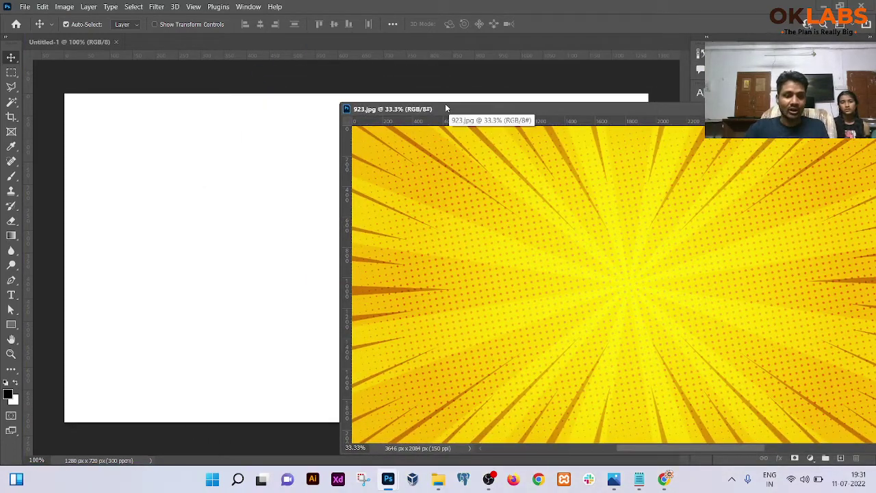
left_click_drag(520, 106, 303, 42)
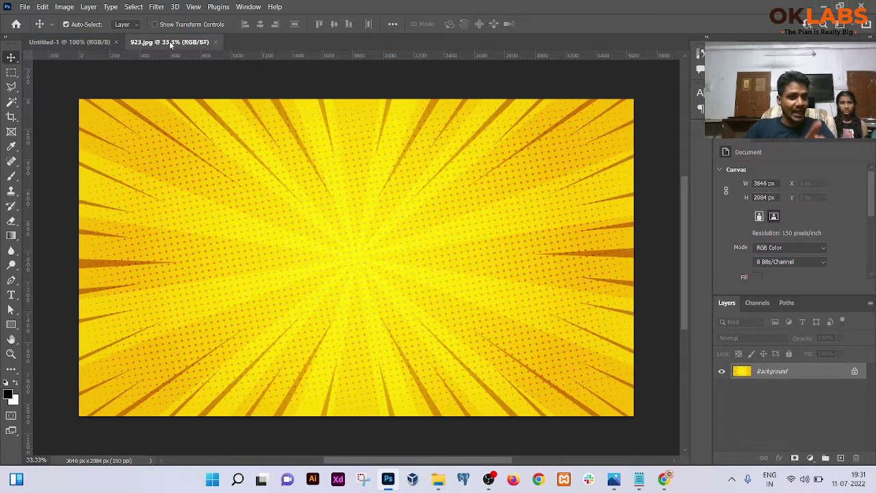
Copy the yellow background from 923.jpg into the Untitled-1 thumbnail document as a new layer, and close 923.jpg.
left_click_drag(171, 44, 474, 190)
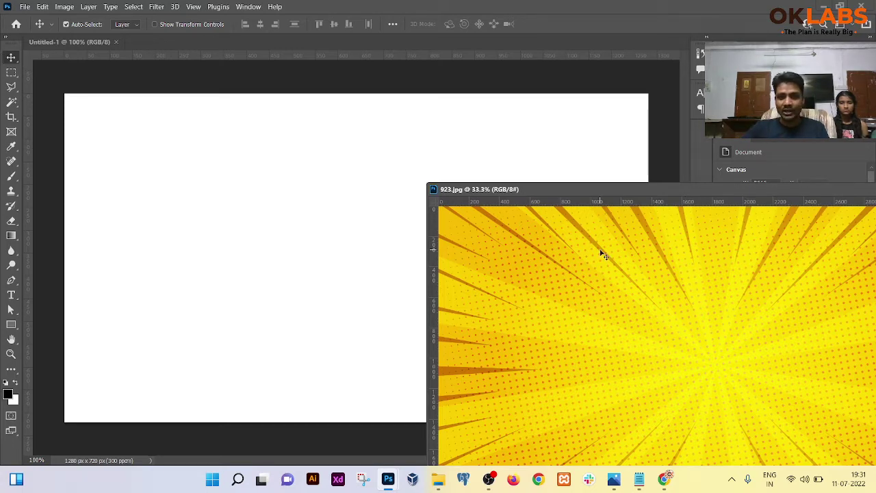
left_click_drag(601, 254, 293, 209)
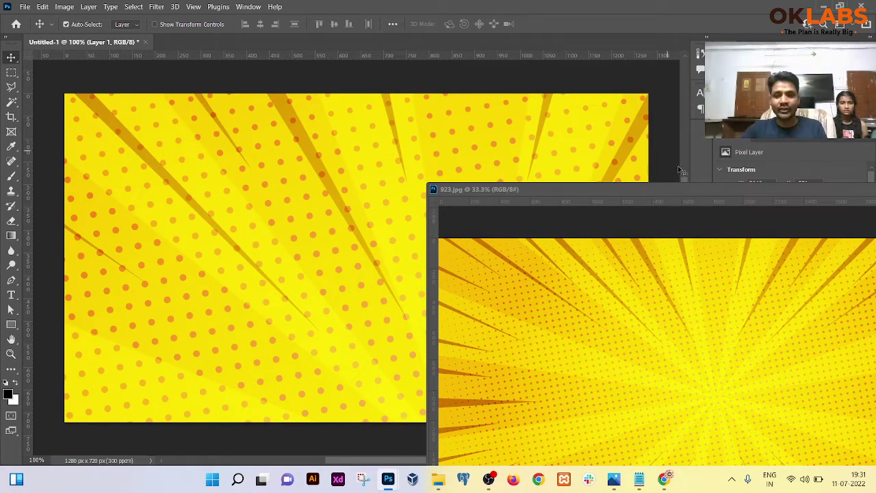
left_click_drag(708, 190, 494, 164)
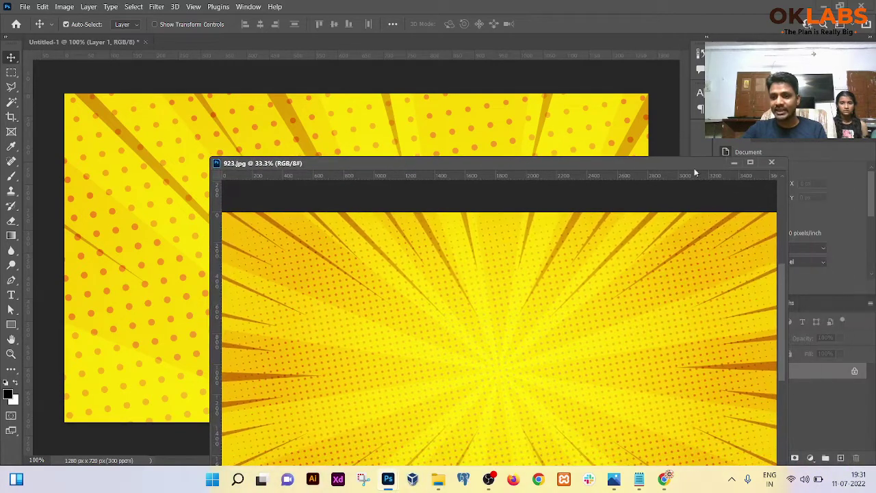
left_click(772, 163)
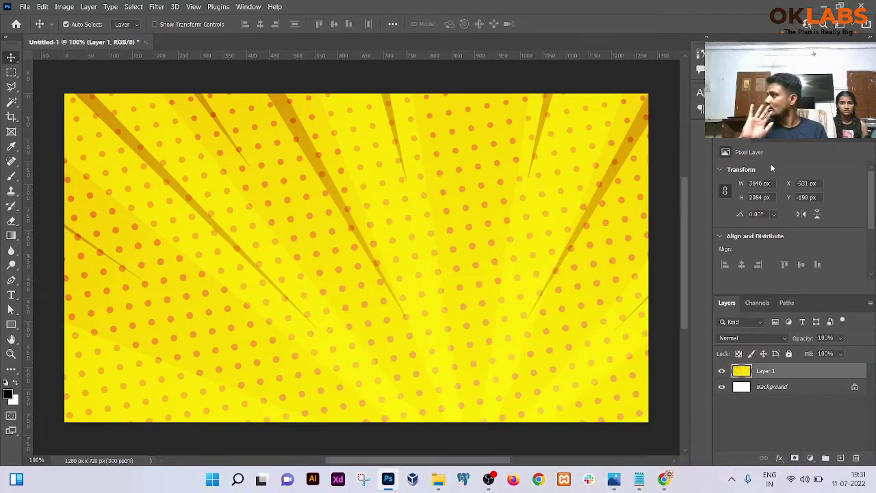
scroll(472, 201, "down", 3)
scroll(455, 215, "up", 1)
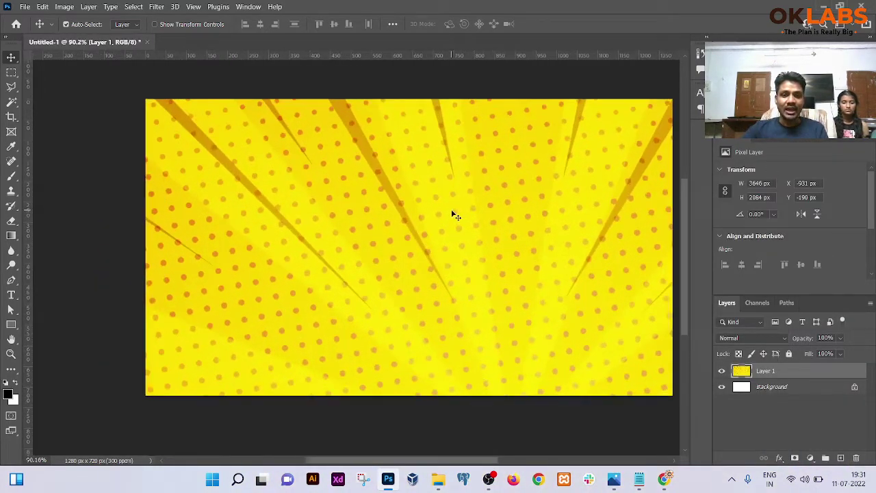
scroll(425, 197, "down", 3)
scroll(388, 254, "up", 3)
scroll(388, 256, "down", 4)
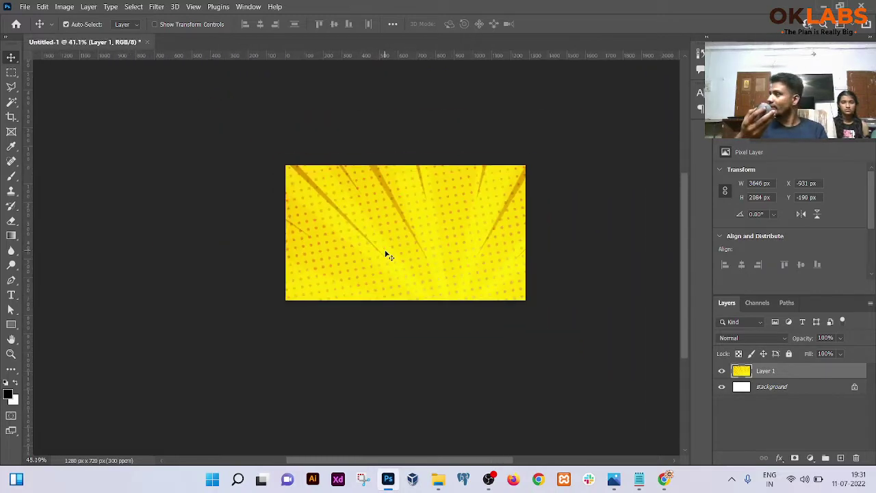
scroll(387, 255, "down", 4)
scroll(388, 256, "up", 2)
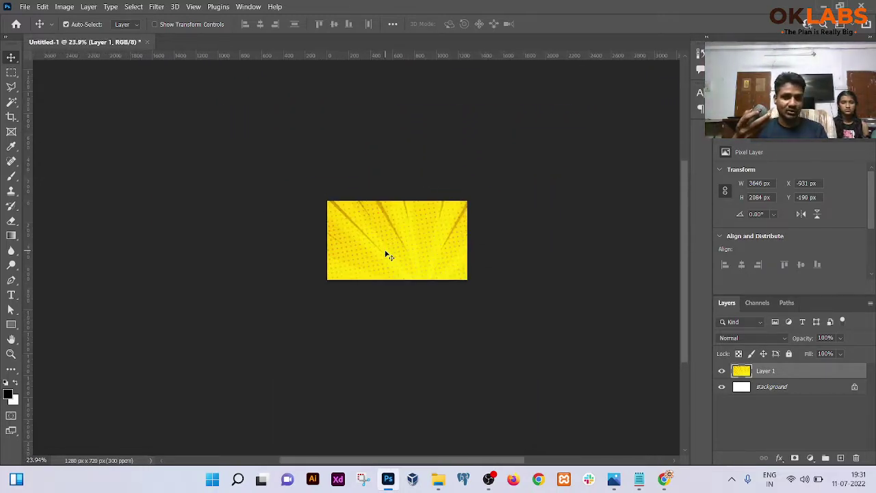
scroll(387, 256, "down", 1)
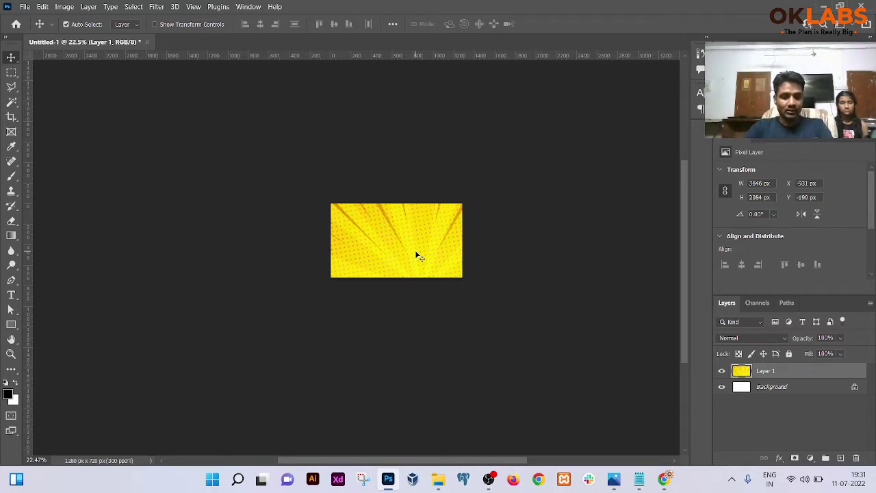
key("ctrl")
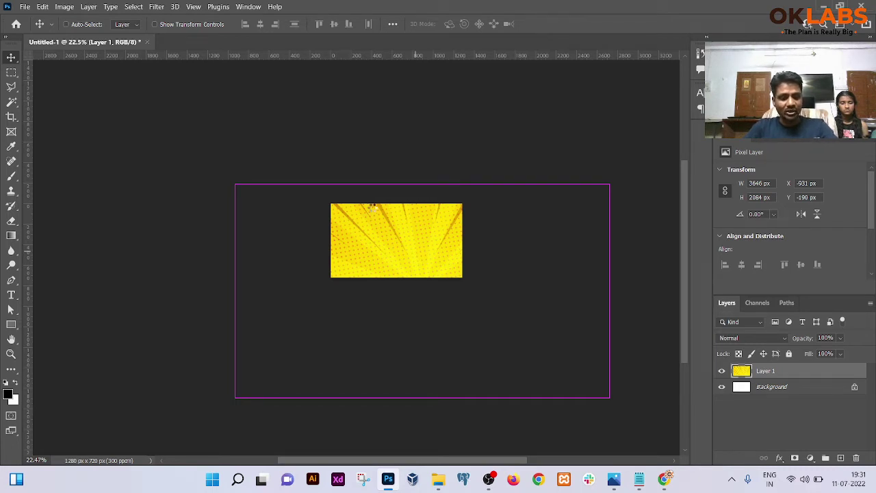
key("ctrl+t")
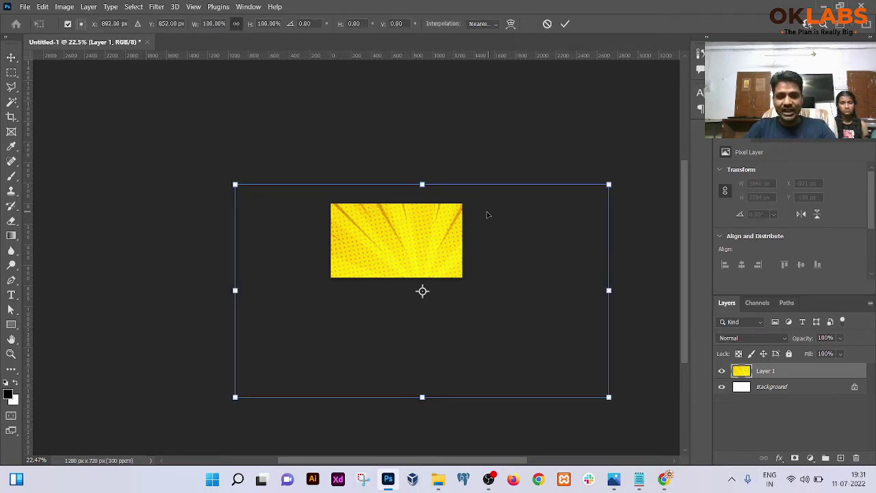
key("t")
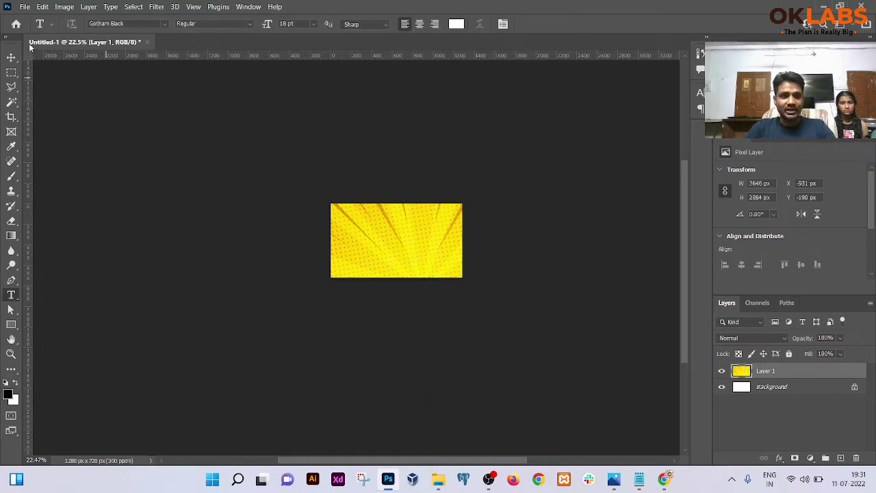
left_click(42, 6)
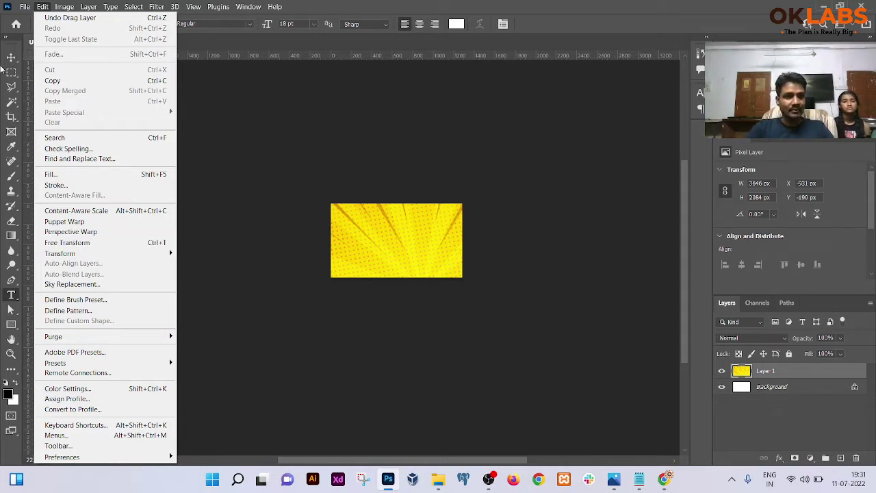
left_click(11, 57)
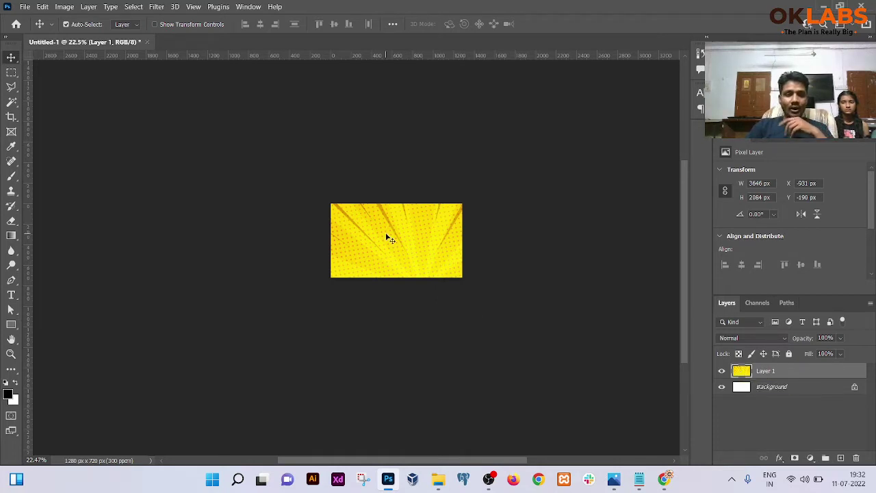
Scale the yellow background layer proportionally to about 35.4% and position it so that it covers the whole canvas.
key("ctrl+t")
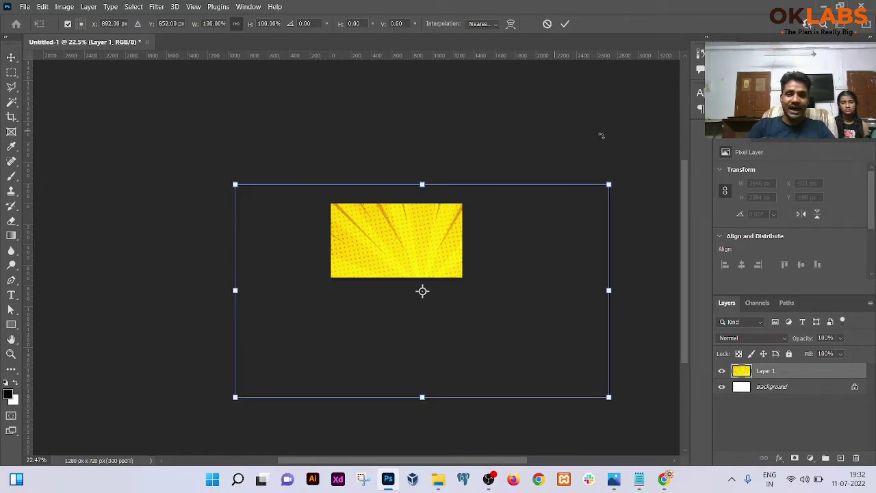
mouse_move(615, 473)
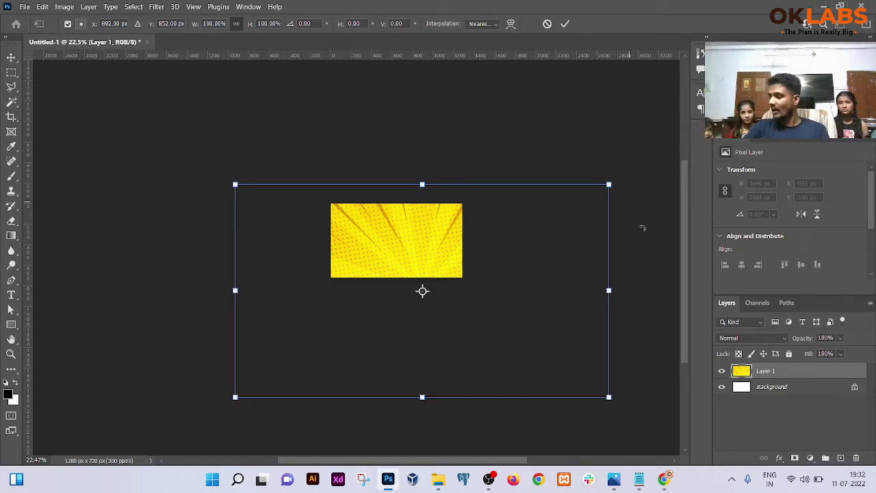
left_click_drag(609, 402, 388, 201)
key("ctrl+plus")
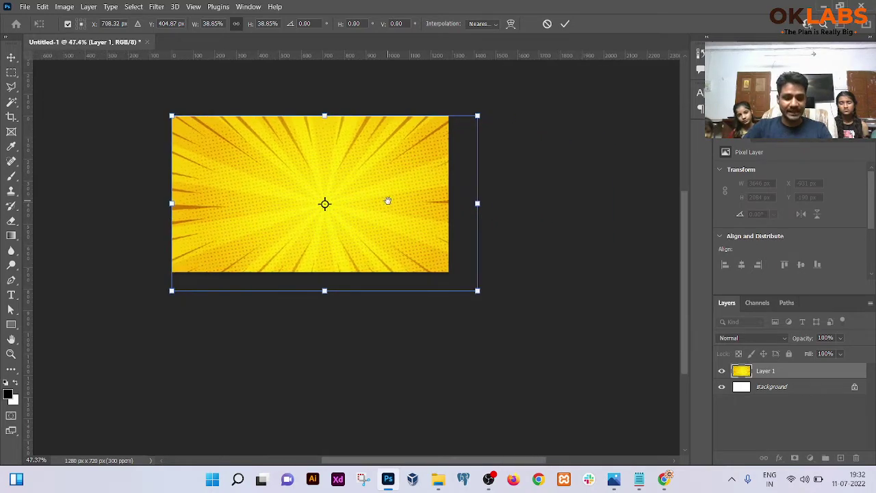
scroll(395, 246, "up", 4)
left_click_drag(395, 246, 377, 233)
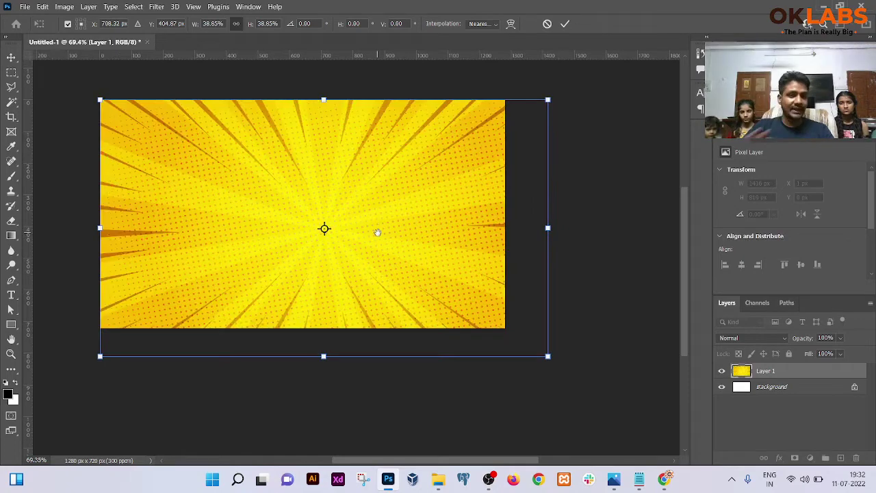
left_click_drag(149, 172, 137, 161)
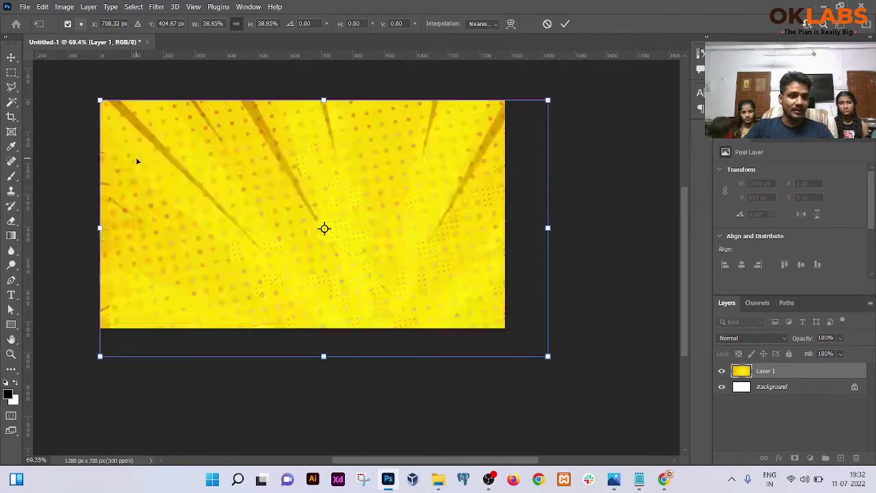
left_click_drag(548, 356, 501, 330)
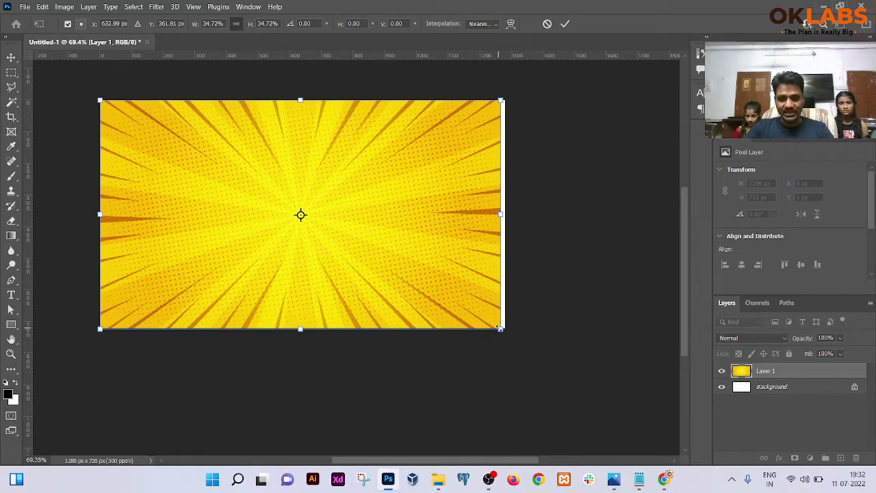
left_click_drag(501, 329, 509, 333)
left_click_drag(393, 142, 390, 146)
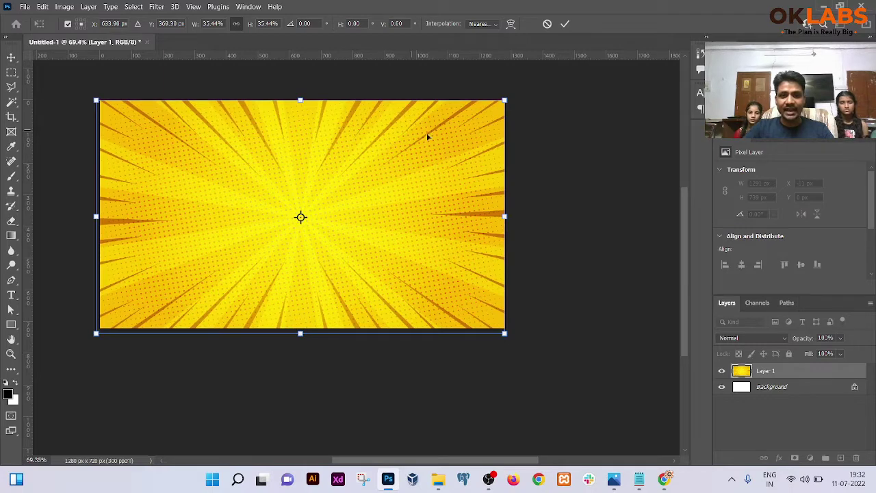
key("Return")
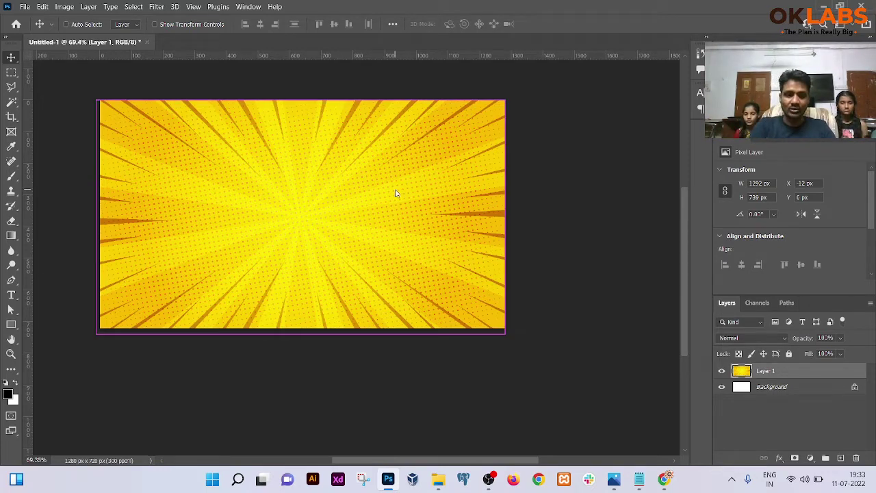
Open Model Image.jpg from the Youtbe thumbail Design-IPC folder as its own document.
key("ctrl+o")
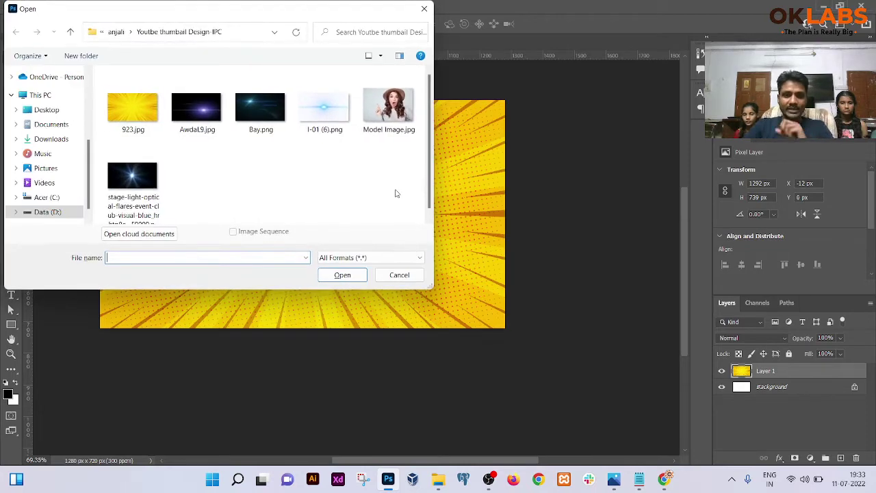
double_click(406, 106)
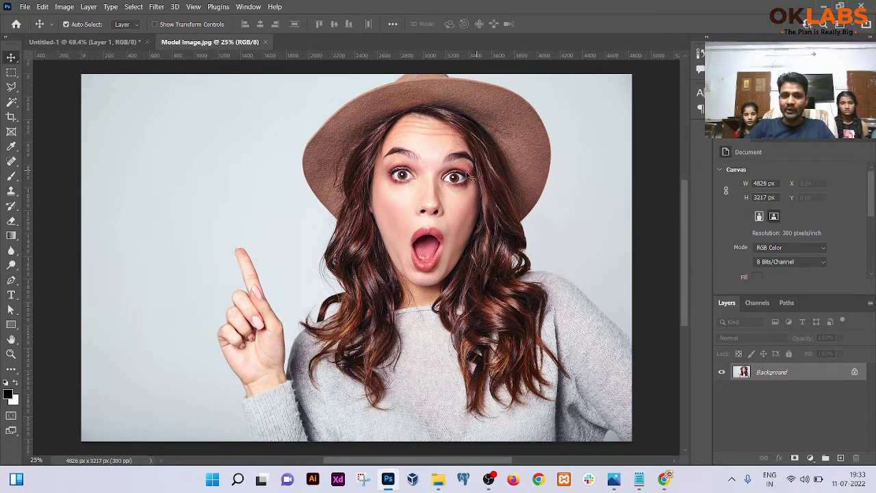
Check the Photoshop version in the program's About information, and close it.
left_click(273, 8)
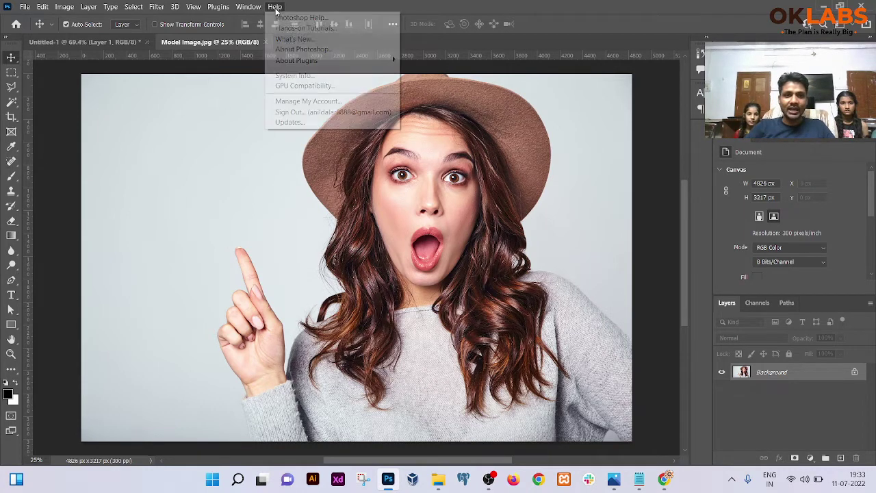
left_click(302, 50)
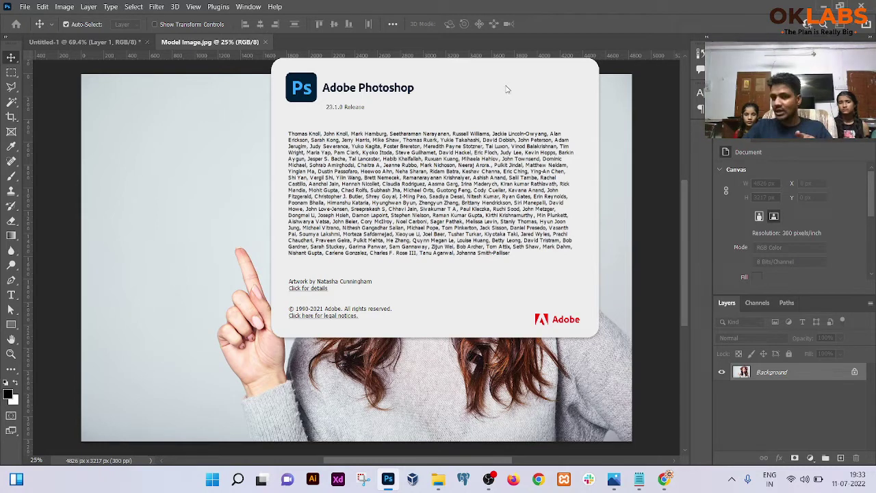
left_click(632, 92)
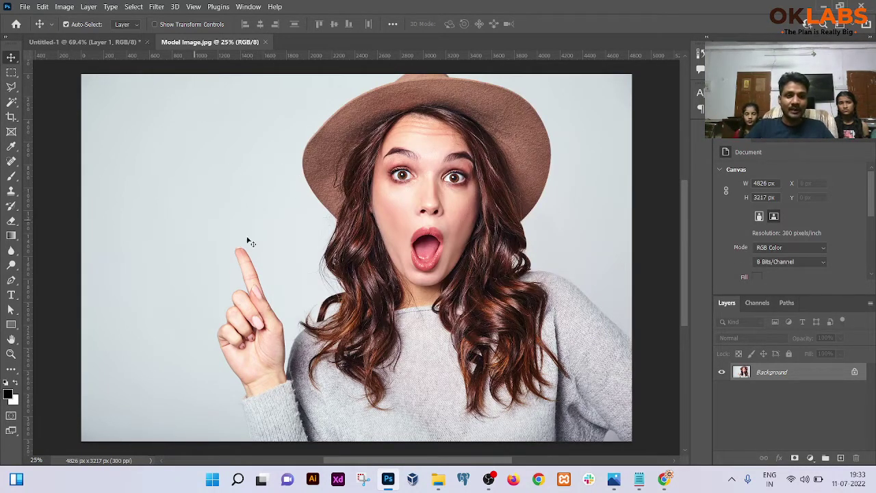
Select the woman in Model Image.jpg automatically with Select Subject, using the Magic Wand Tool.
key("w")
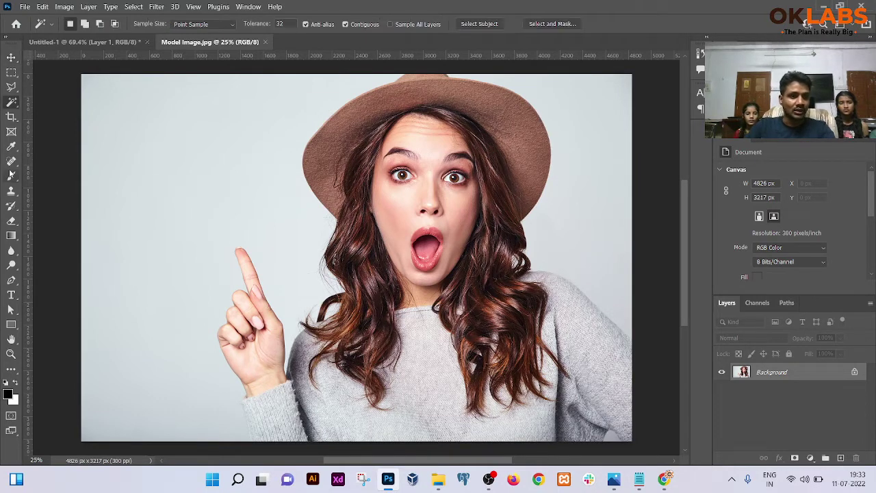
right_click(13, 102)
left_click(65, 102)
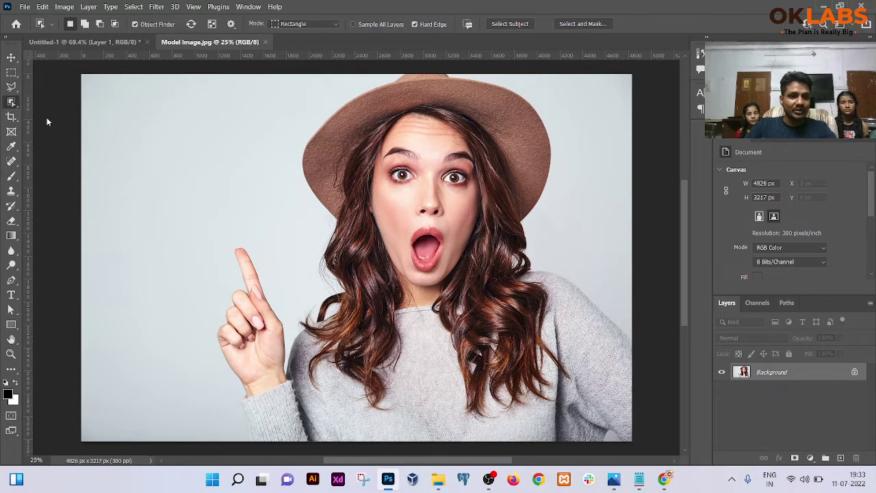
right_click(11, 103)
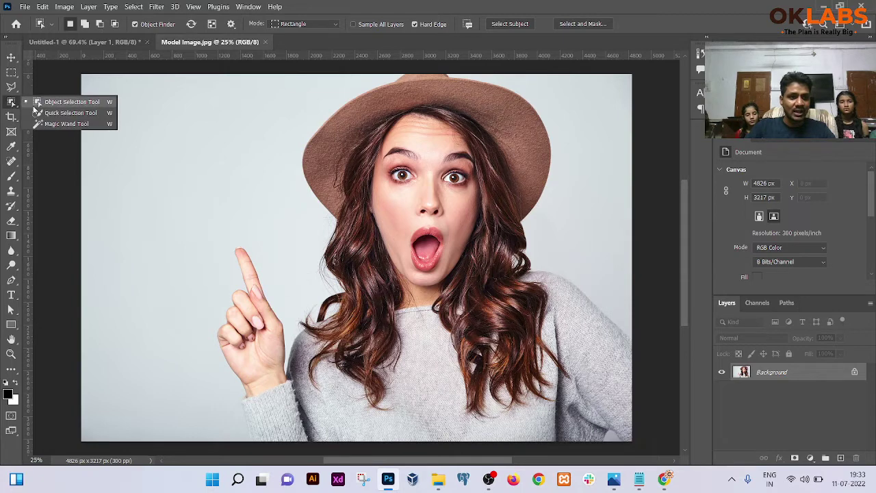
key("Escape")
key("shift+w")
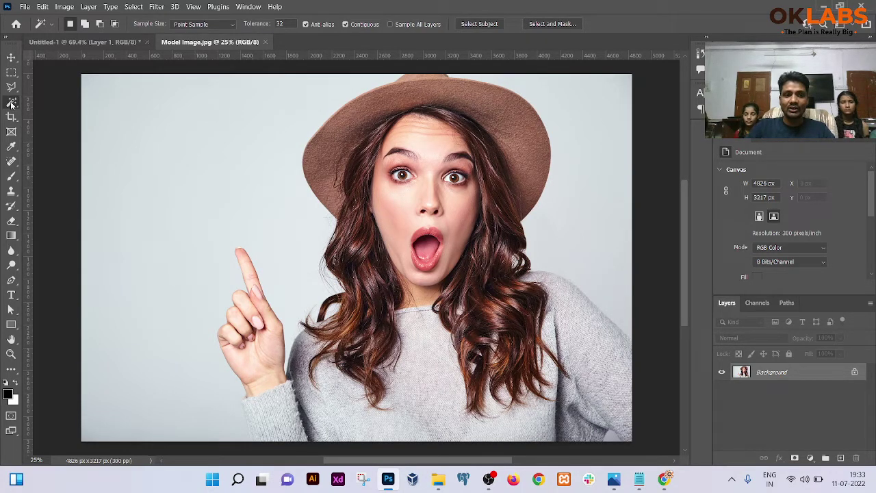
left_click(485, 23)
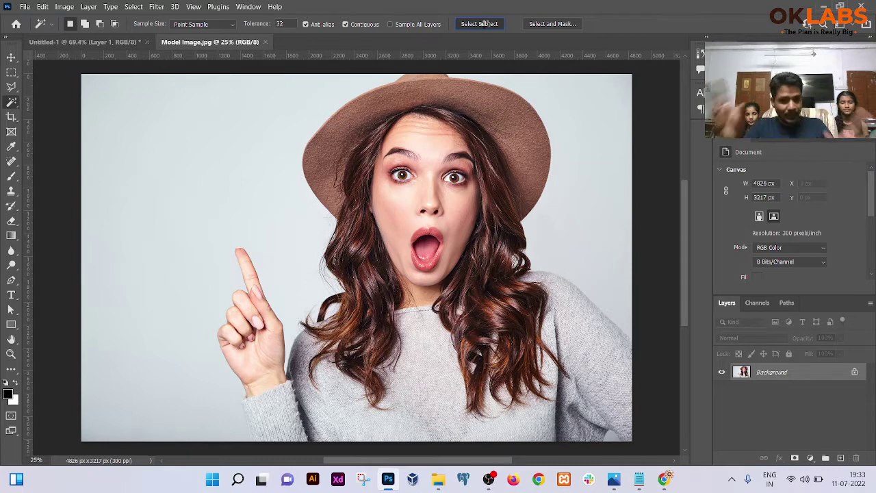
left_click(484, 24)
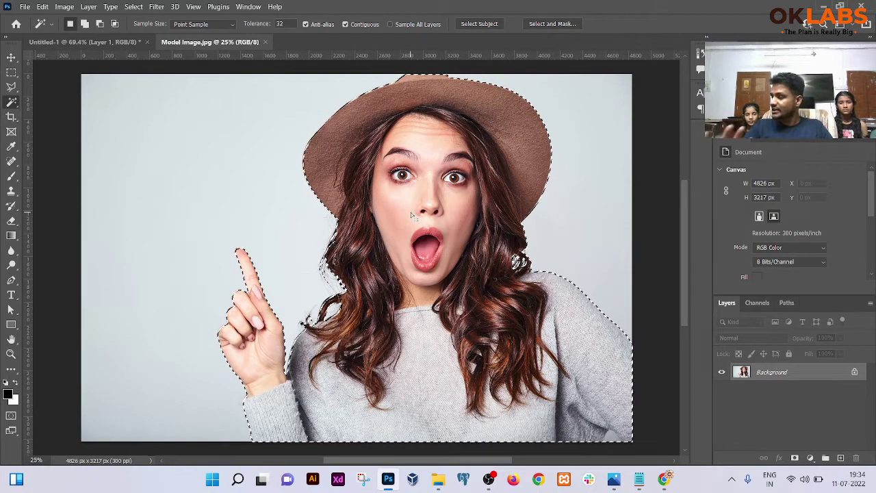
Examine the edges of the selection around the woman's hair, hand, fingertip and sweater.
scroll(326, 311, "up", 5)
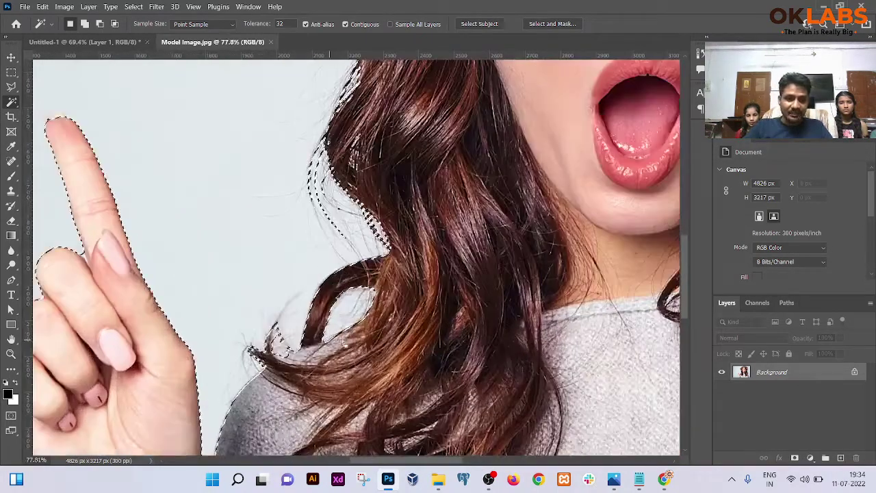
scroll(433, 306, "down", 5)
scroll(183, 197, "down", 3)
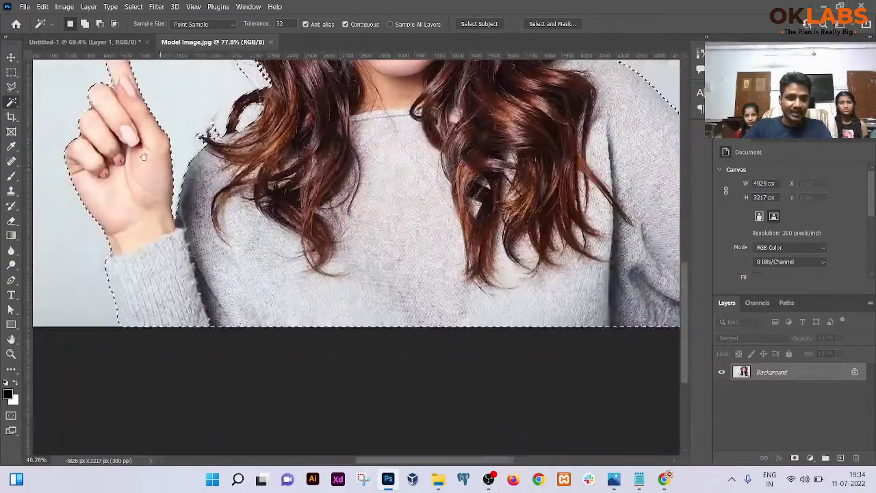
scroll(183, 197, "up", 6)
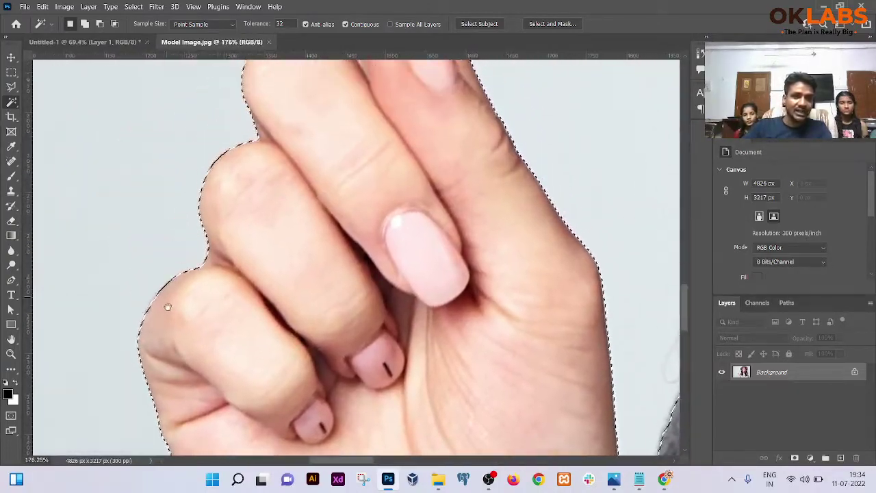
left_click_drag(237, 191, 231, 338)
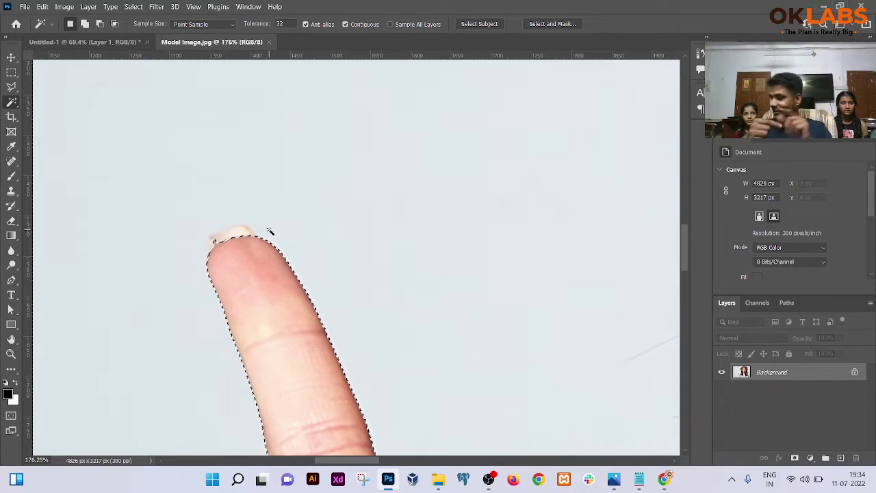
scroll(270, 231, "down", 8)
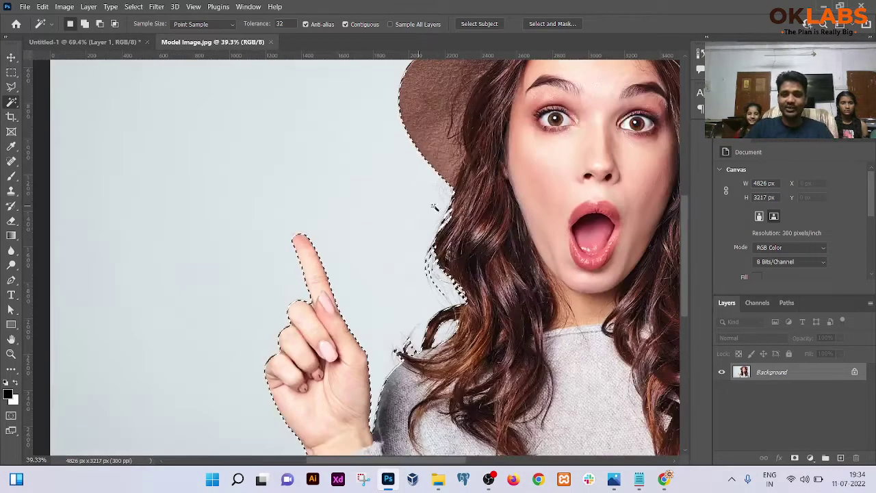
scroll(488, 217, "down", 2)
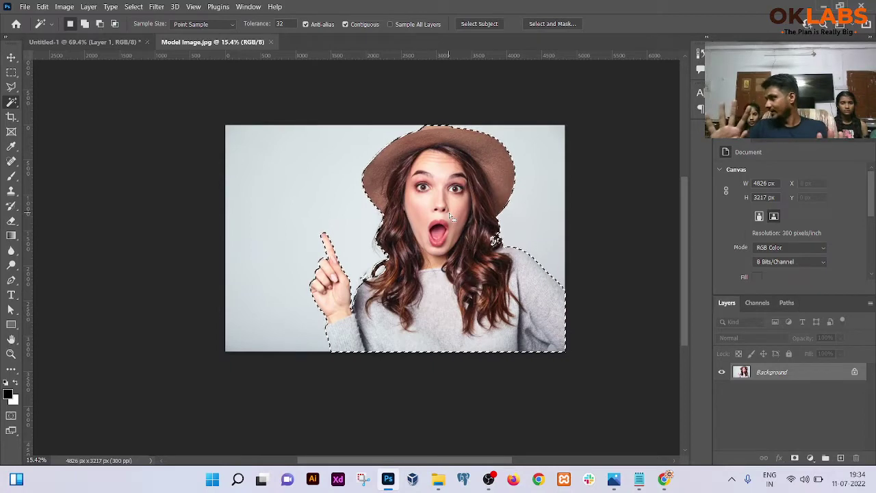
scroll(449, 216, "up", 2)
scroll(431, 199, "up", 1)
scroll(418, 176, "down", 1)
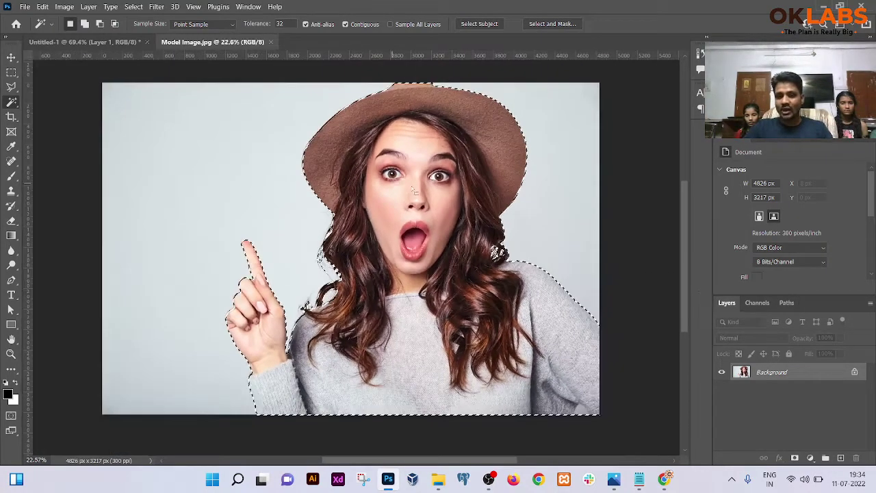
Copy the selected woman to a new layer and hide the Background layer.
key("ctrl+j")
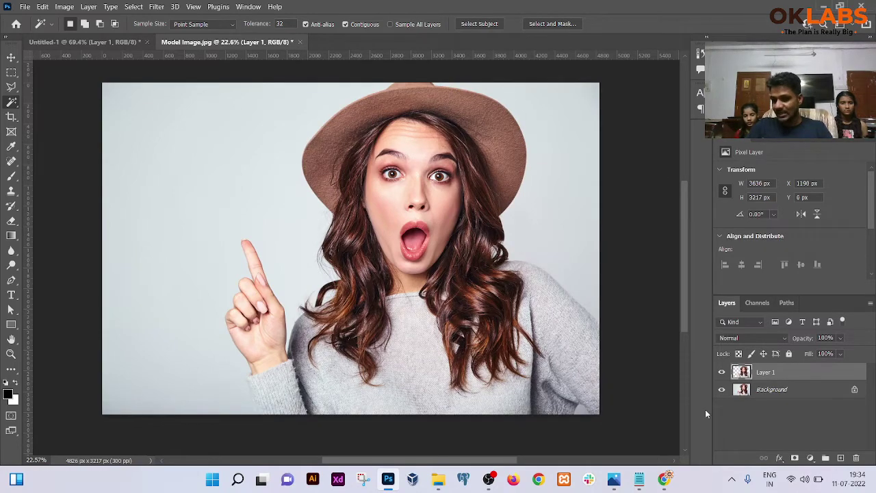
left_click(721, 390)
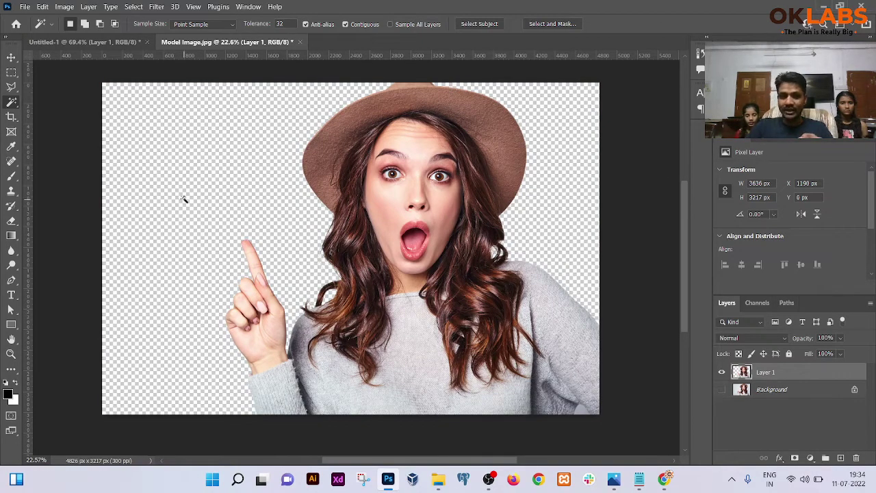
scroll(184, 199, "up", 3)
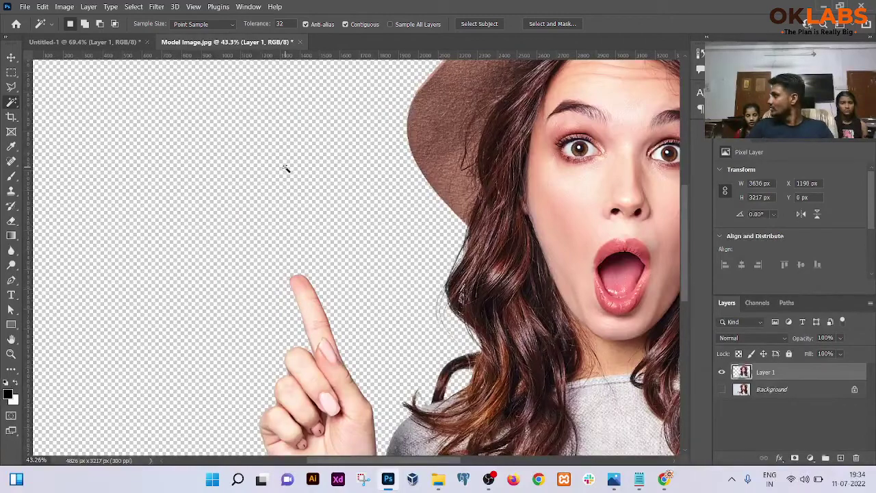
scroll(323, 186, "down", 5)
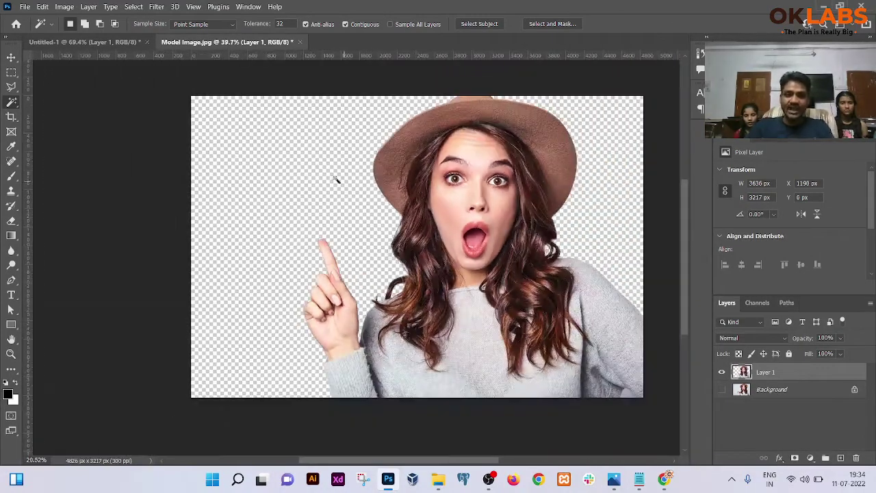
scroll(310, 162, "up", 2)
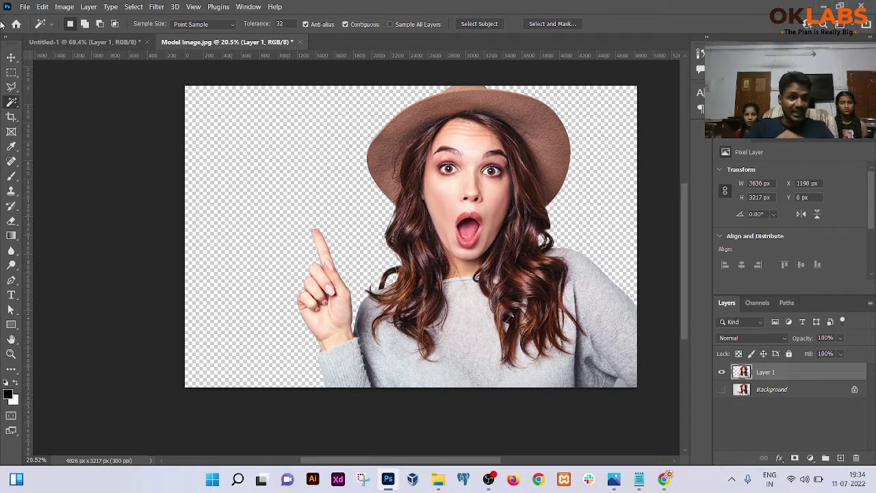
Copy the cut-out woman into the Untitled-1 thumbnail document as a new layer, and close Model Image.jpg without saving.
key("v")
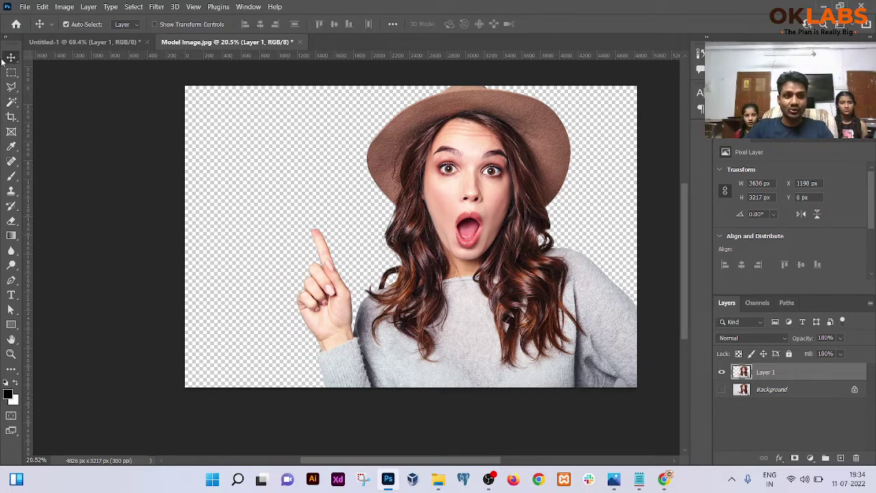
left_click_drag(251, 42, 485, 177)
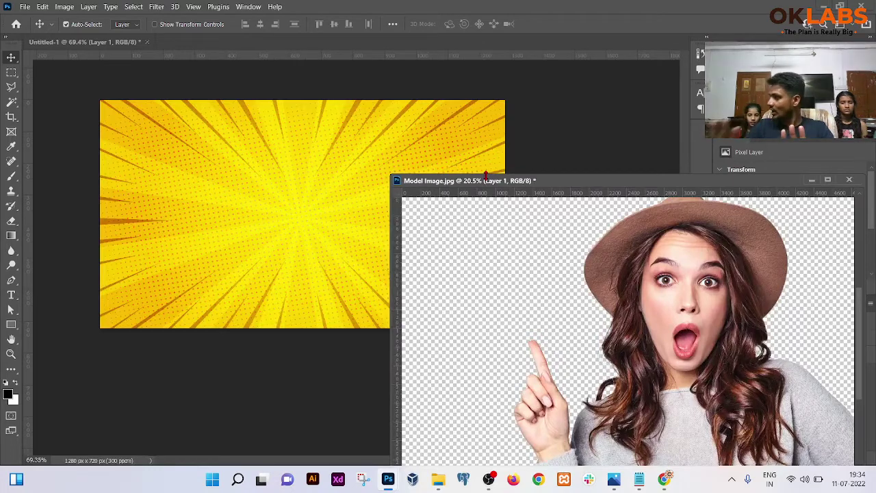
left_click_drag(684, 305, 299, 195)
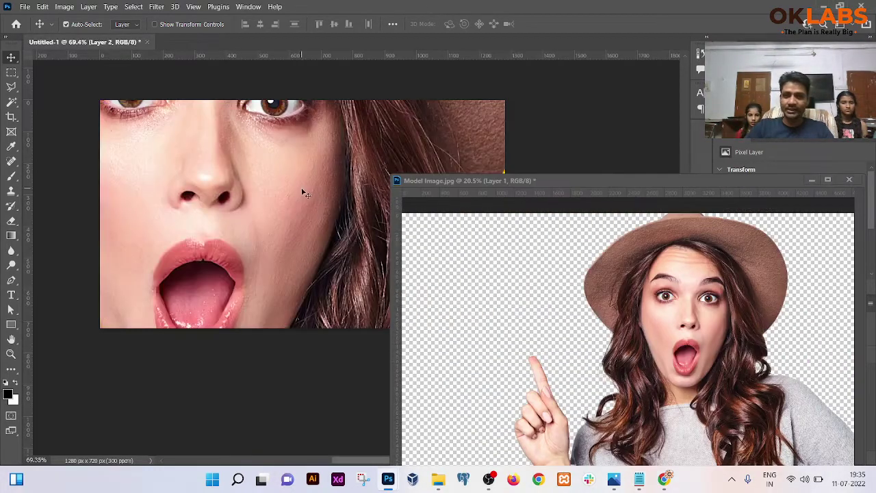
left_click(849, 180)
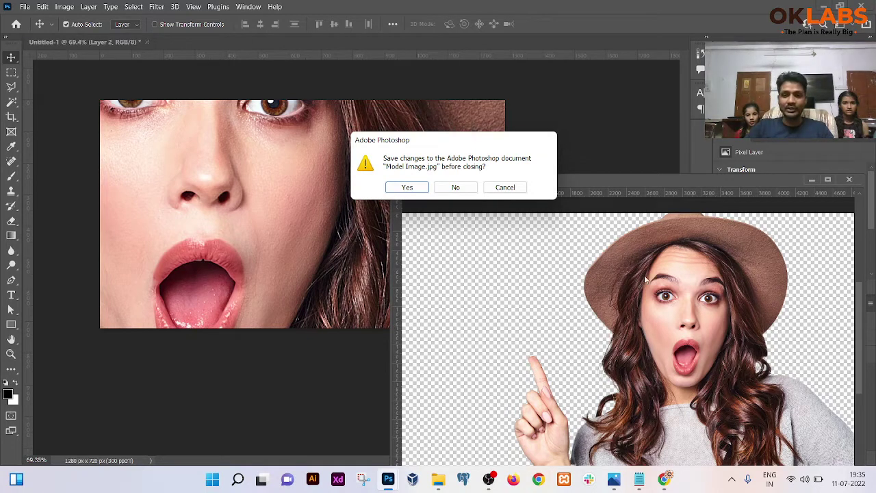
left_click(456, 187)
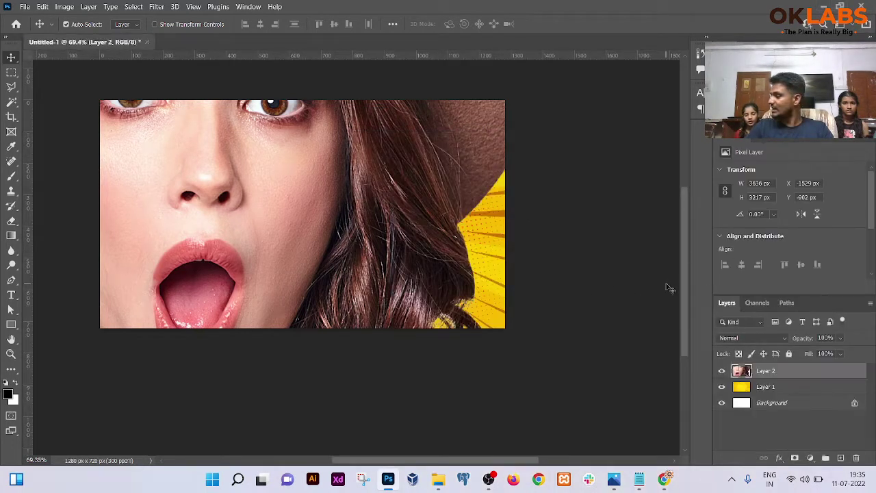
Scale the woman's layer proportionally to about 18.7% and place it in the lower-right corner of the canvas.
scroll(554, 237, "down", 5)
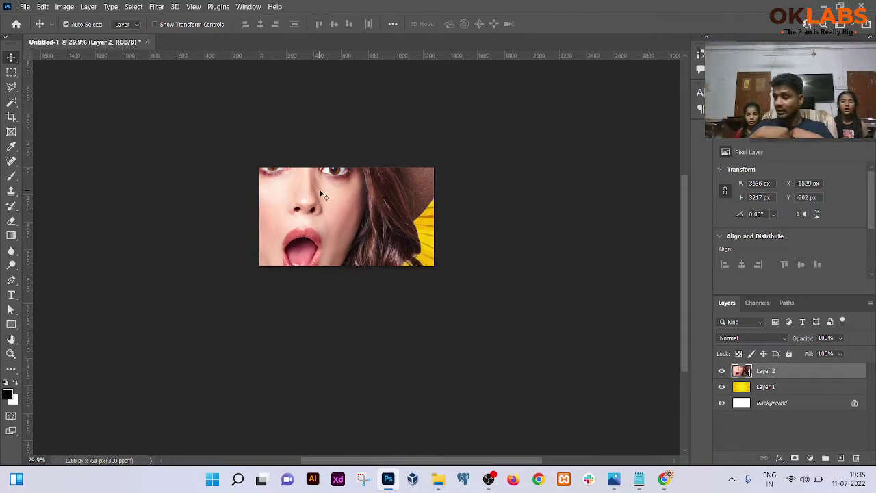
key("ctrl+t")
scroll(319, 189, "down", 5)
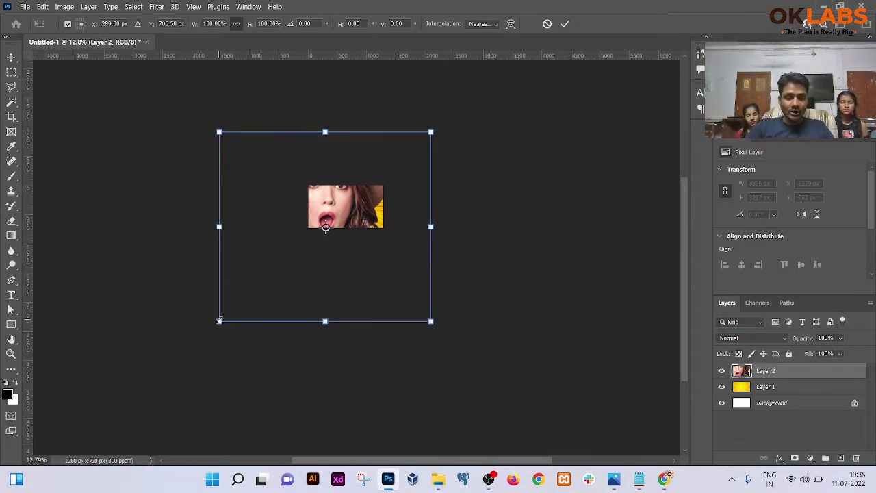
left_click_drag(219, 320, 334, 204)
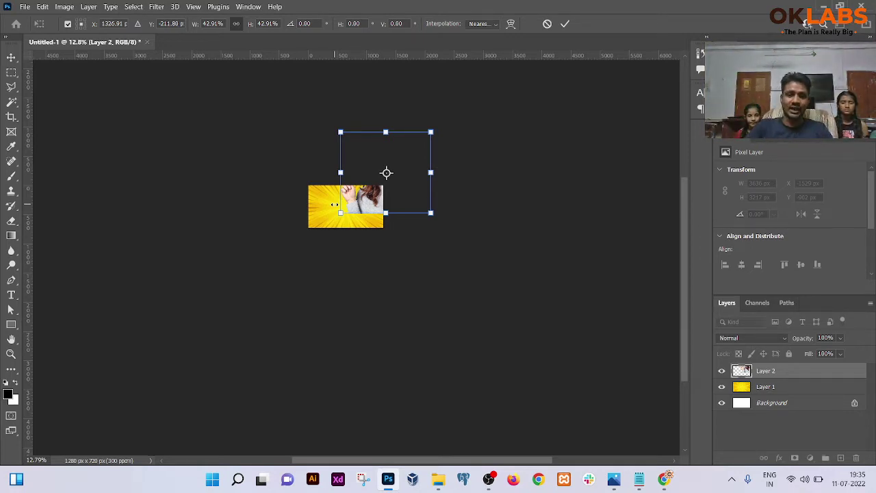
scroll(402, 182, "up", 5)
left_click_drag(389, 113, 376, 192)
left_click_drag(512, 278, 416, 193)
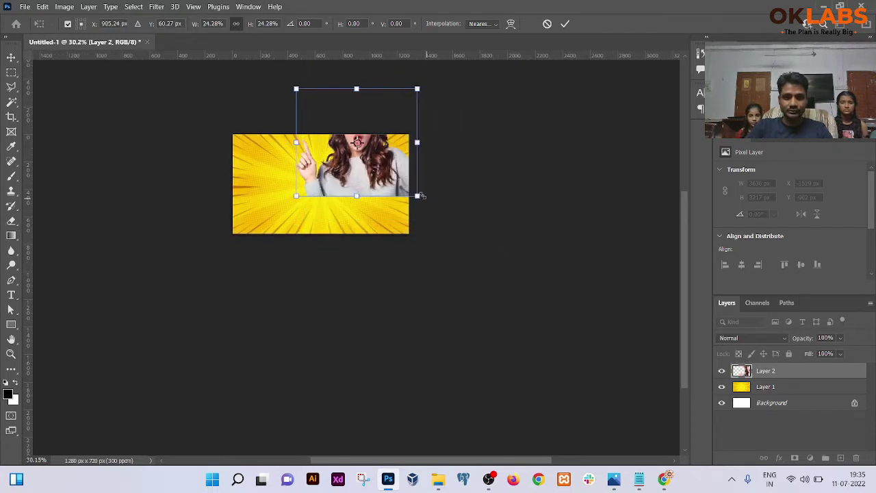
left_click_drag(377, 150, 386, 192)
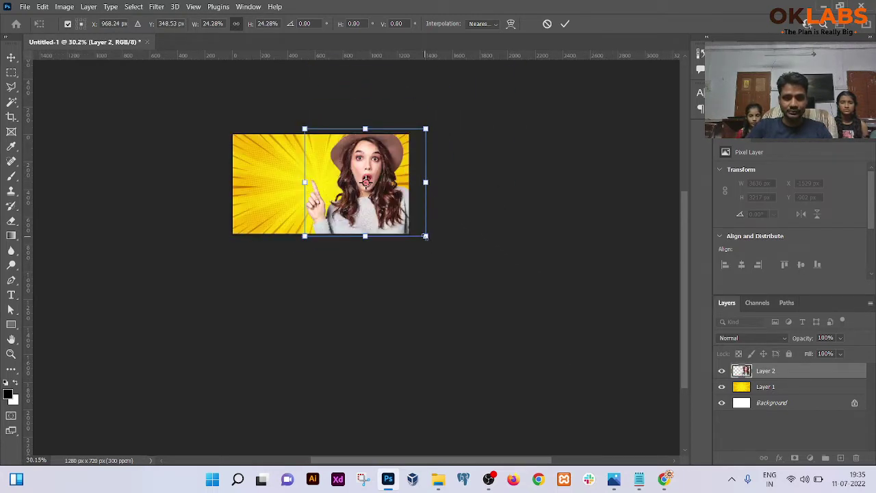
left_click_drag(426, 235, 386, 219)
scroll(325, 167, "up", 1)
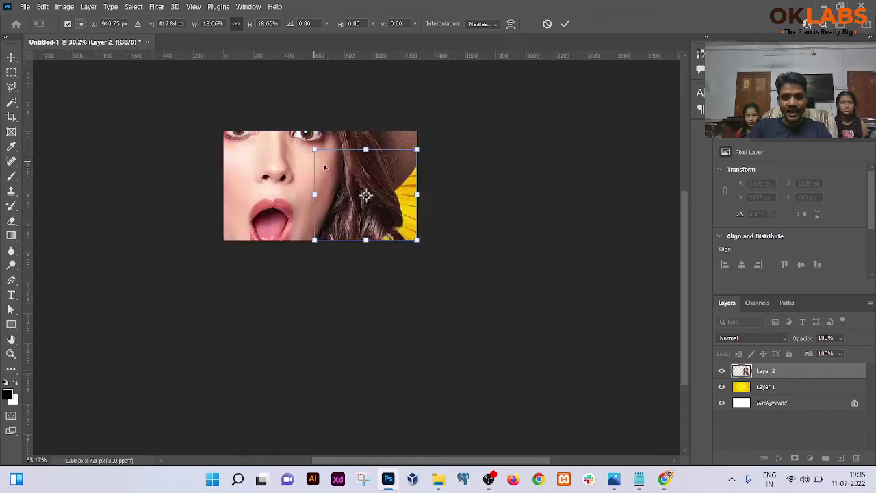
scroll(325, 167, "up", 8)
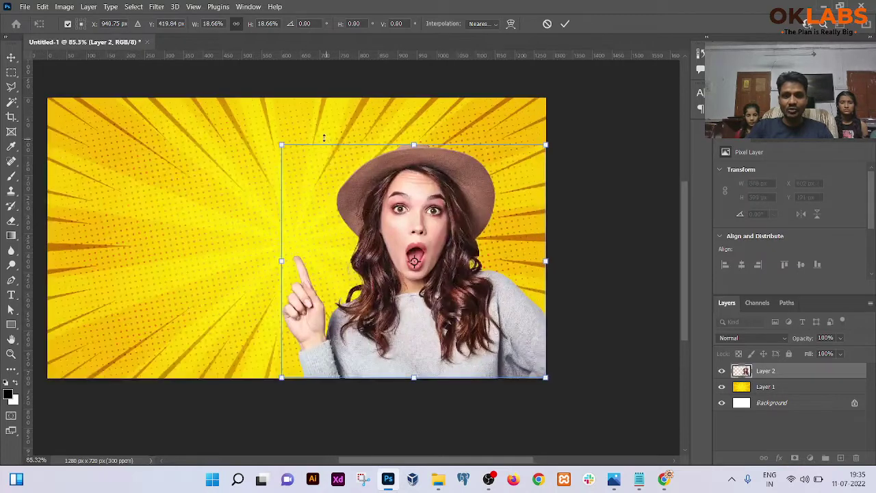
Resize the woman's layer proportionally to about 22.4% so it fills the canvas height, with its transform box extending past the canvas's right edge.
left_click_drag(314, 151, 415, 243)
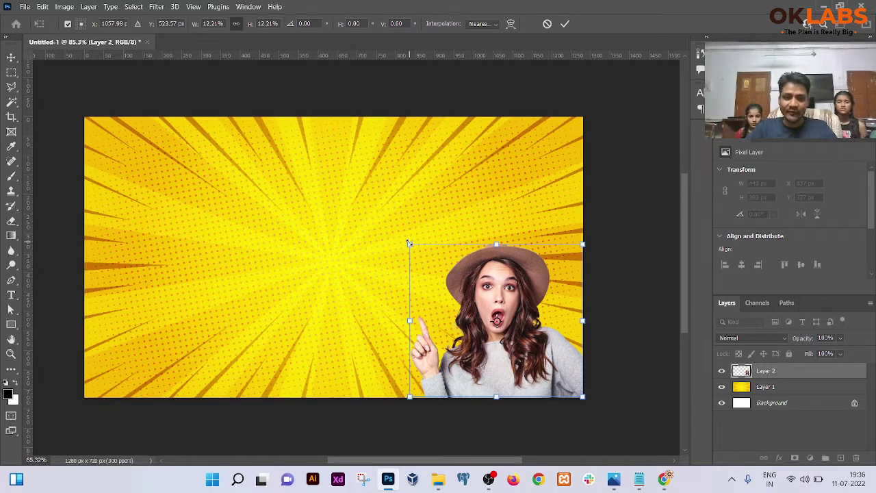
left_click_drag(410, 244, 271, 118)
left_click_drag(416, 290, 451, 267)
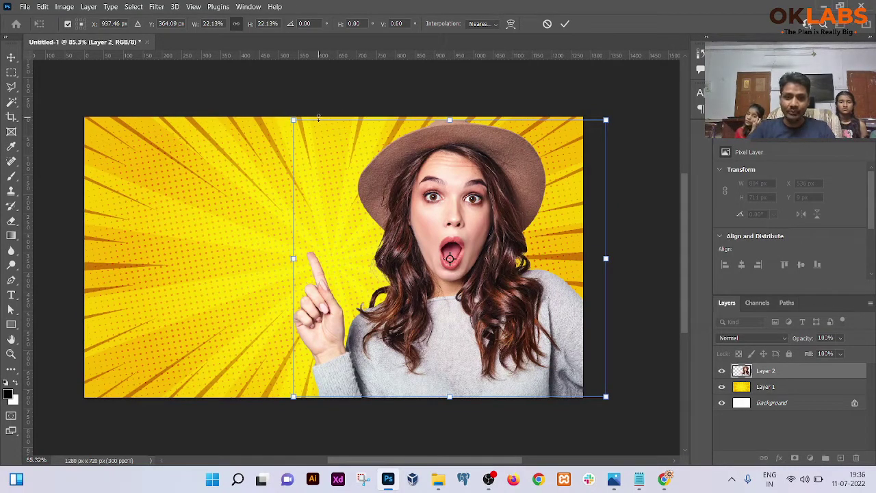
left_click_drag(294, 120, 289, 118)
left_click_drag(497, 230, 507, 232)
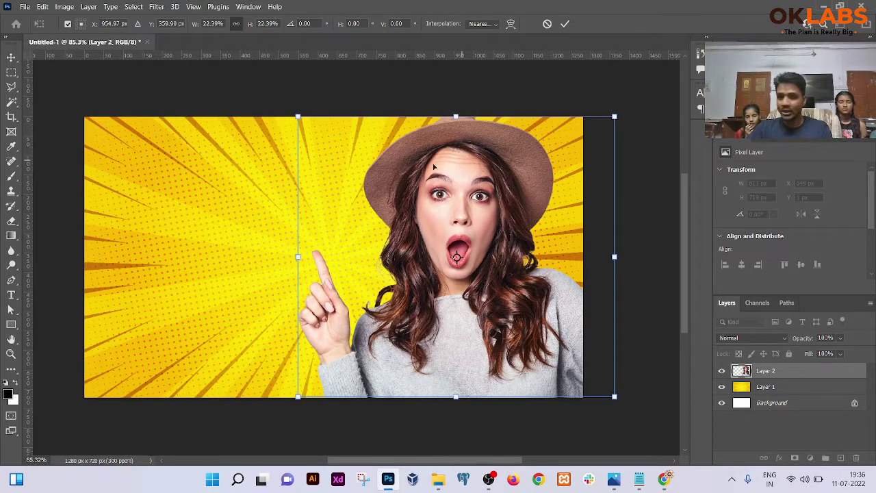
key("Return")
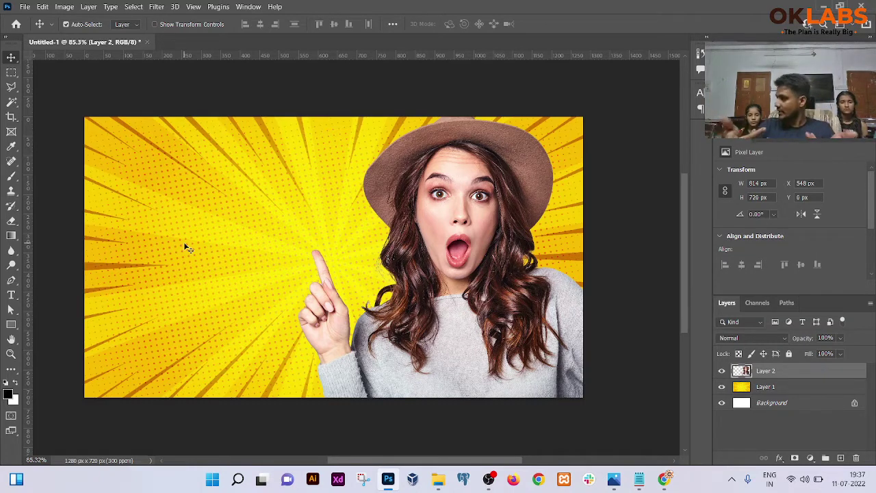
Choose Layer 2 as the active layer and shift the woman toward the canvas's right edge, at X 634 px, Y 19 px.
right_click(467, 235)
left_click(489, 247)
right_click(456, 230)
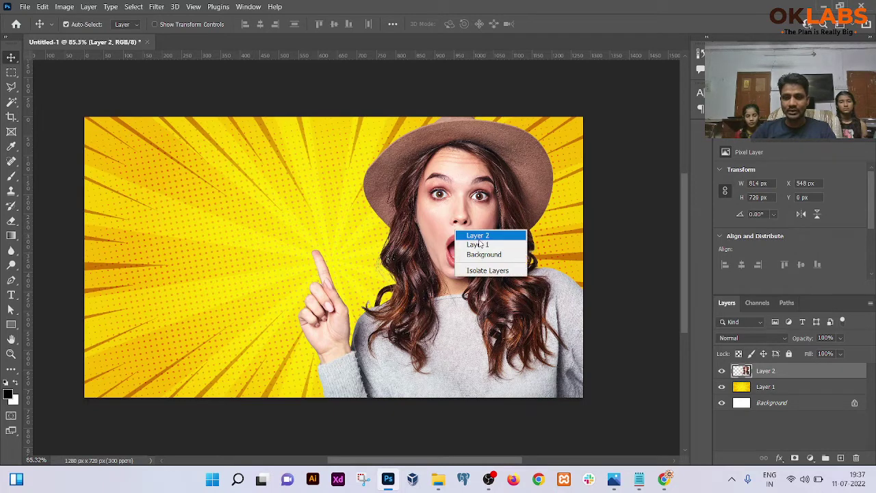
left_click(473, 237)
left_click_drag(469, 240, 482, 249)
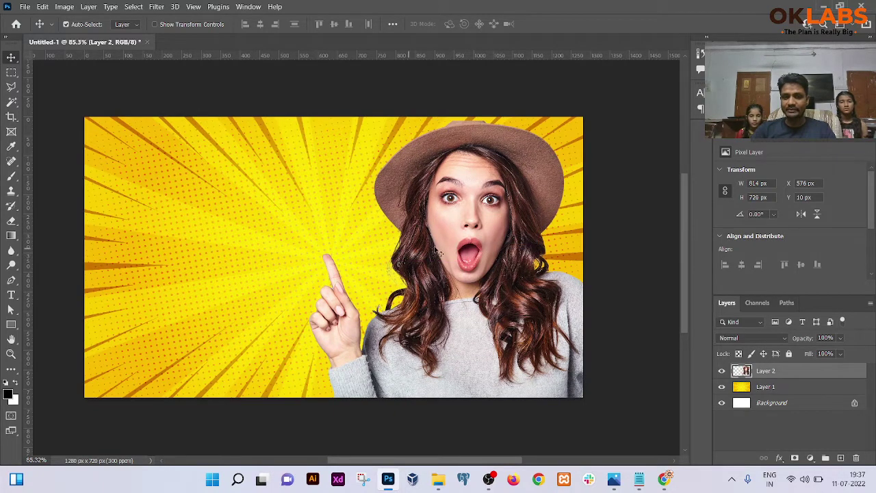
left_click_drag(438, 252, 463, 248)
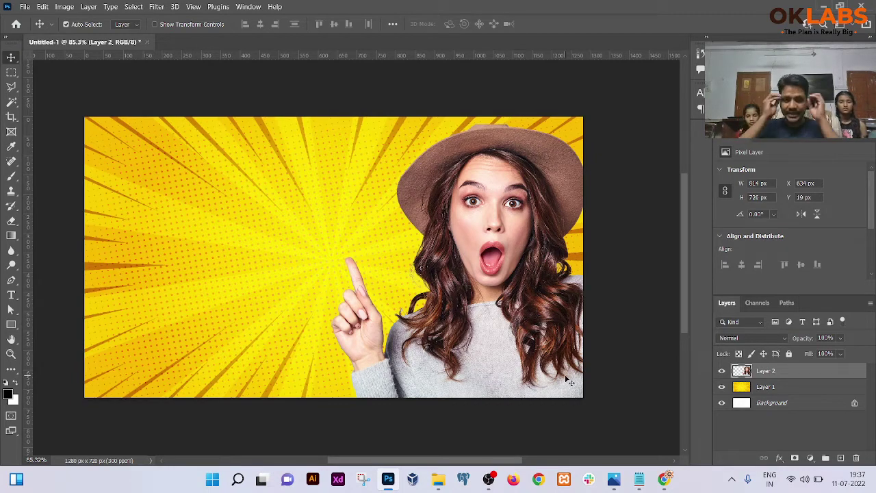
Reposition the woman's layer to about X 541 px, Y 0 px so it meets the canvas's upper edge.
left_click_drag(493, 329, 452, 333)
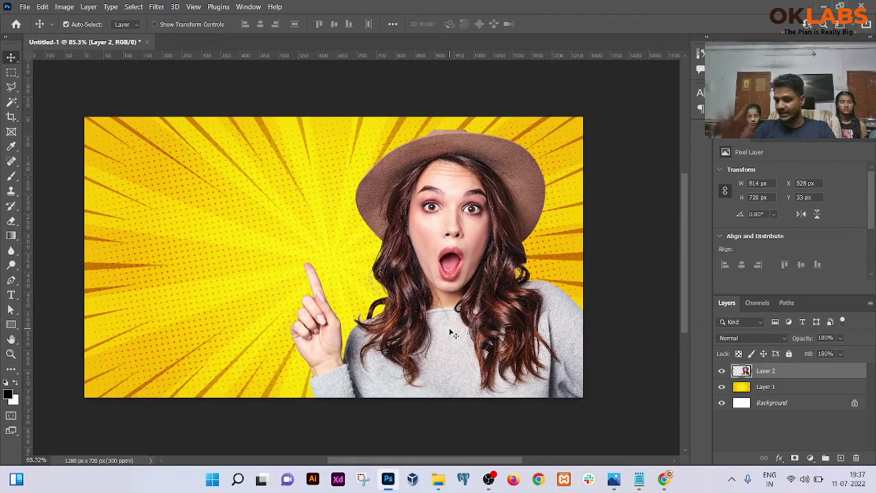
key("Up")
key("Up")
key("Up")
key("Up")
key("Up")
key("Up")
key("Up")
key("Up")
key("Up")
key("Up")
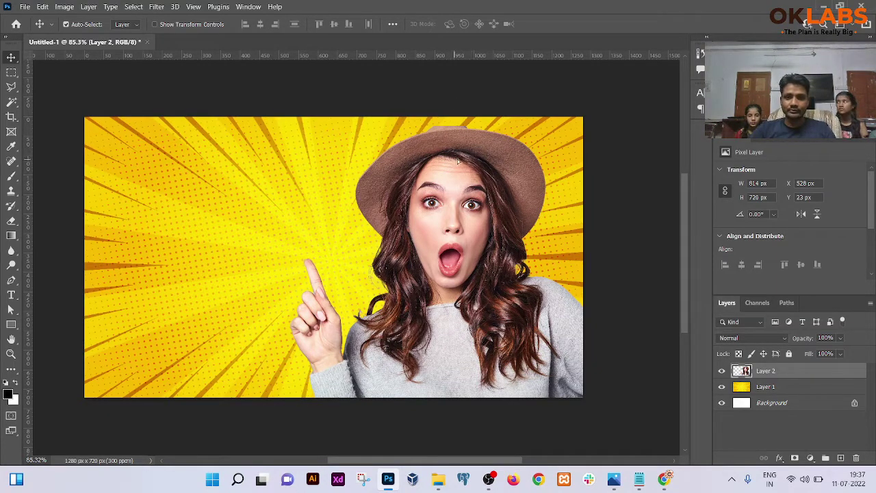
left_click_drag(458, 160, 456, 120)
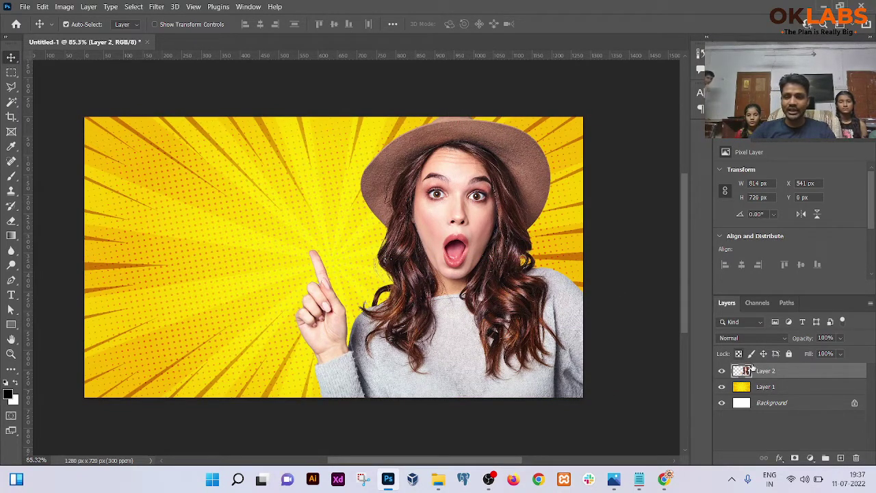
Activate the horizontal Type tool and open its font family list.
scroll(184, 206, "up", 1)
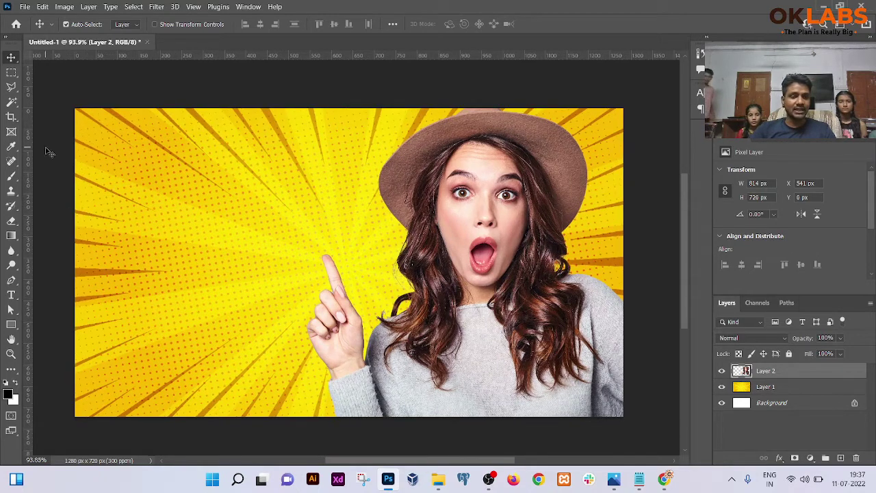
left_click(11, 295)
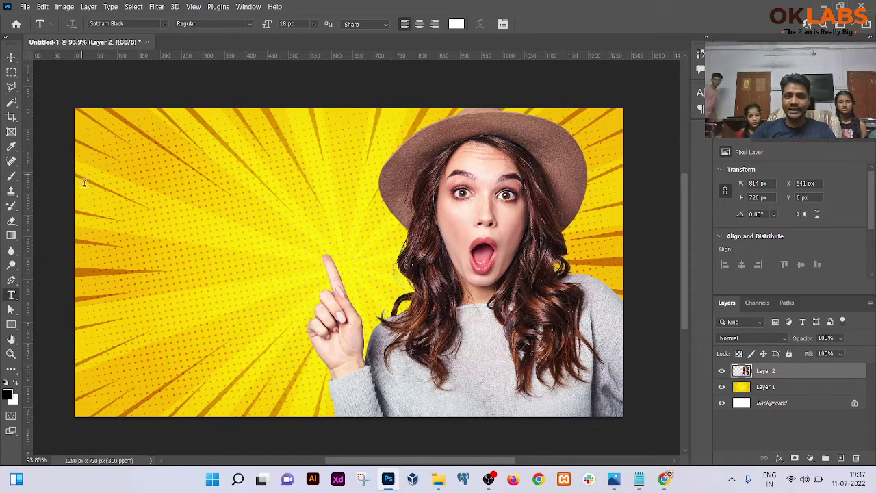
left_click(134, 24)
left_click(164, 24)
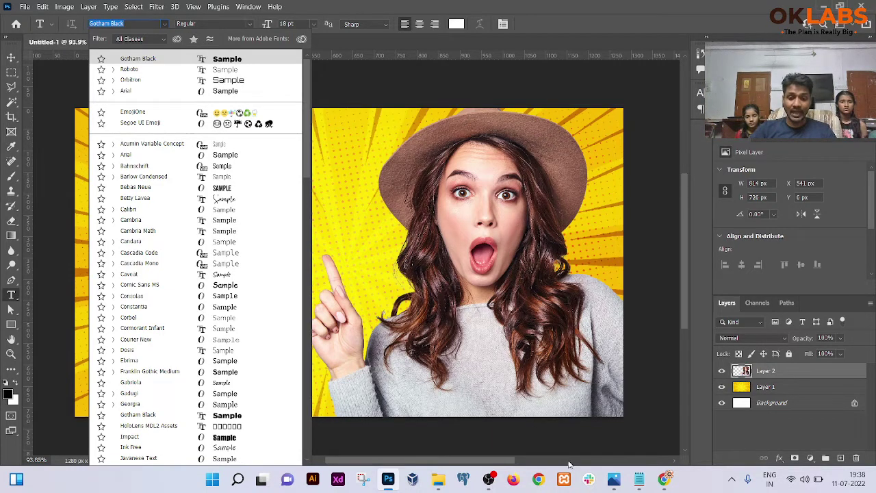
Switch to Chrome, search Google in a new tab for "gotham black font download" and open the Fontsgeek page for Gotham Black Regular.
left_click(664, 477)
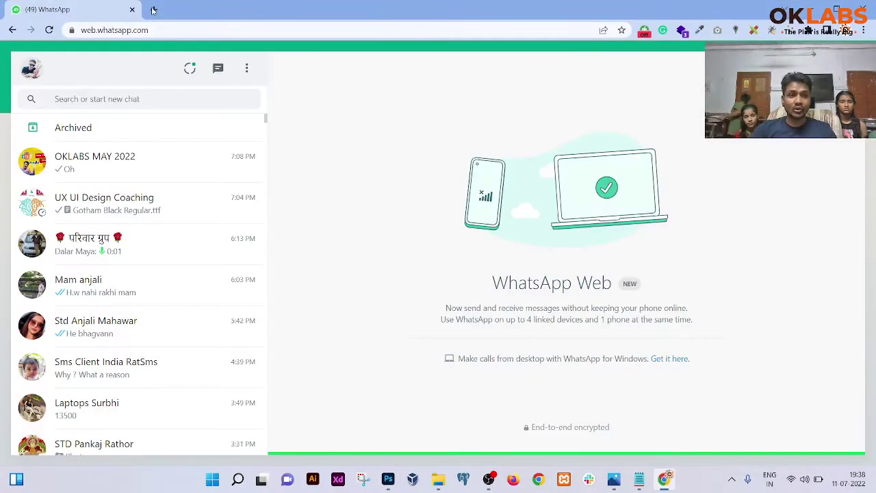
left_click(153, 10)
type("googl")
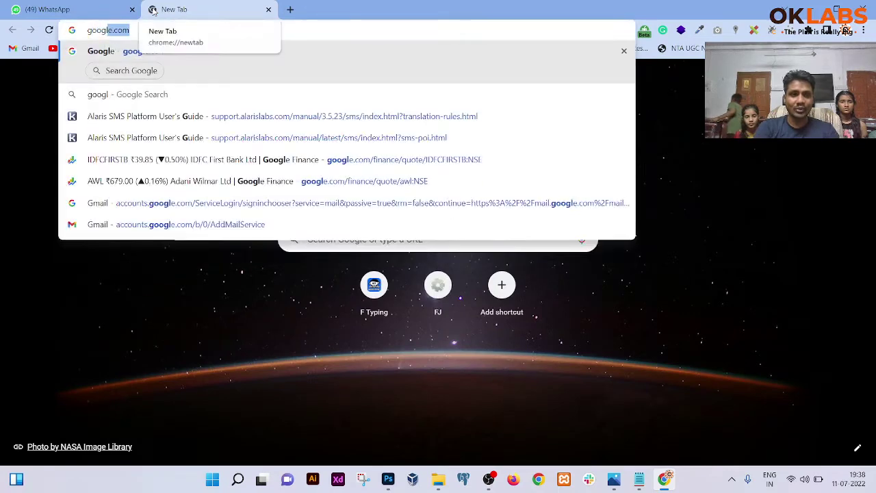
type("e.c")
key("Return")
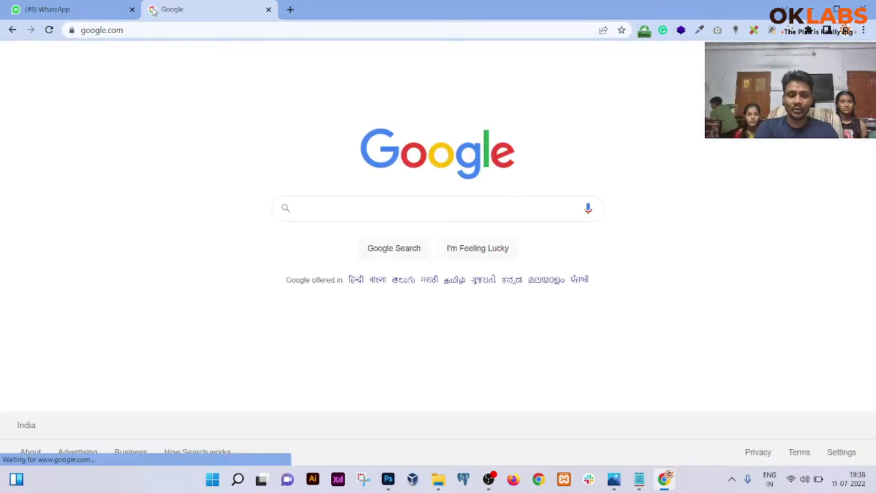
type("gotham")
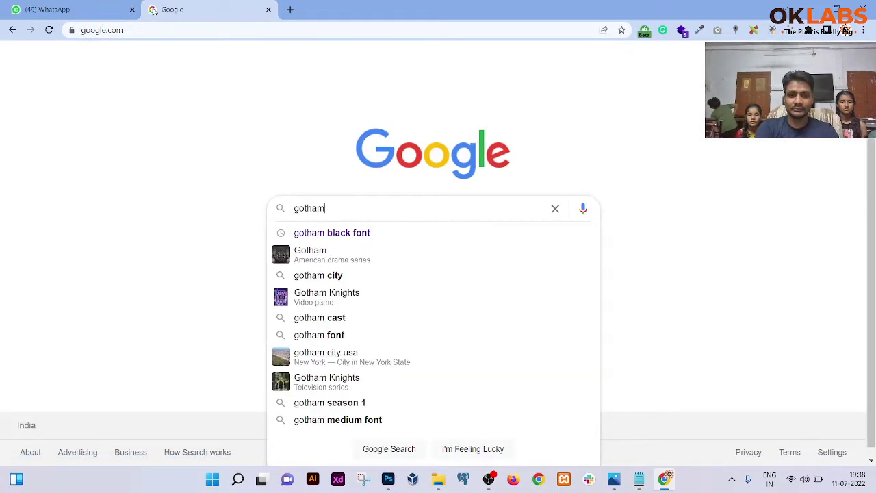
type(" black ")
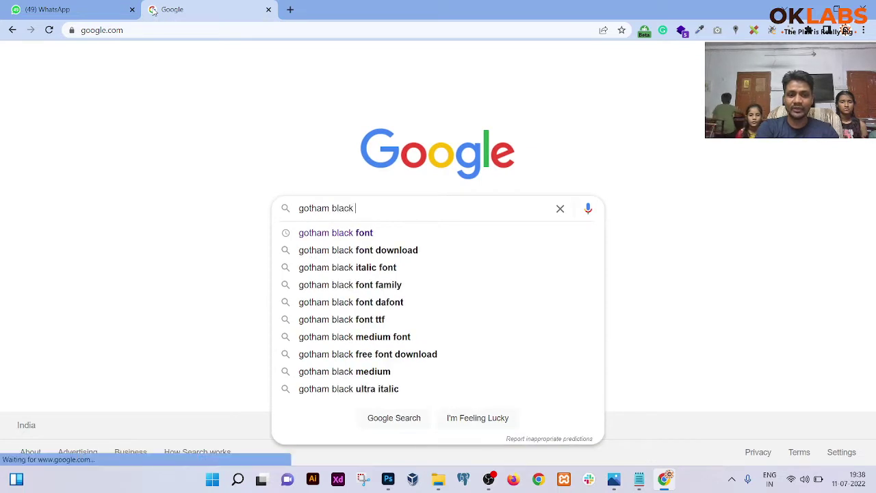
type("font download")
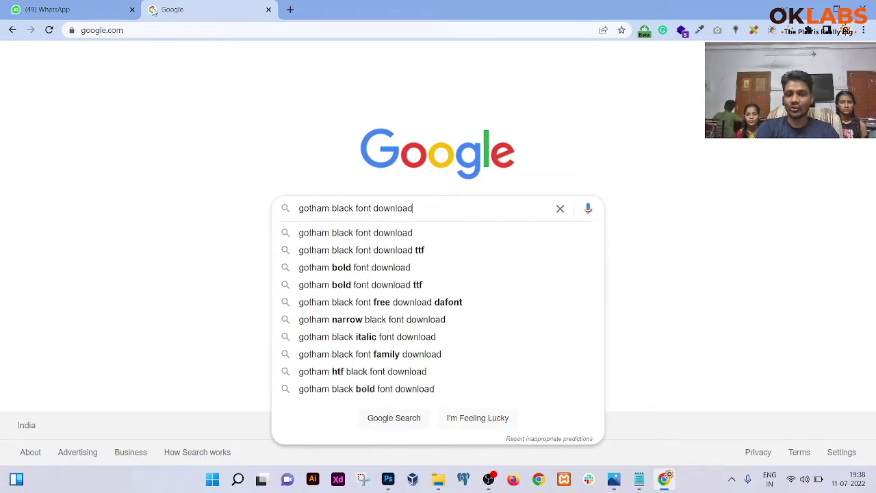
key("Return")
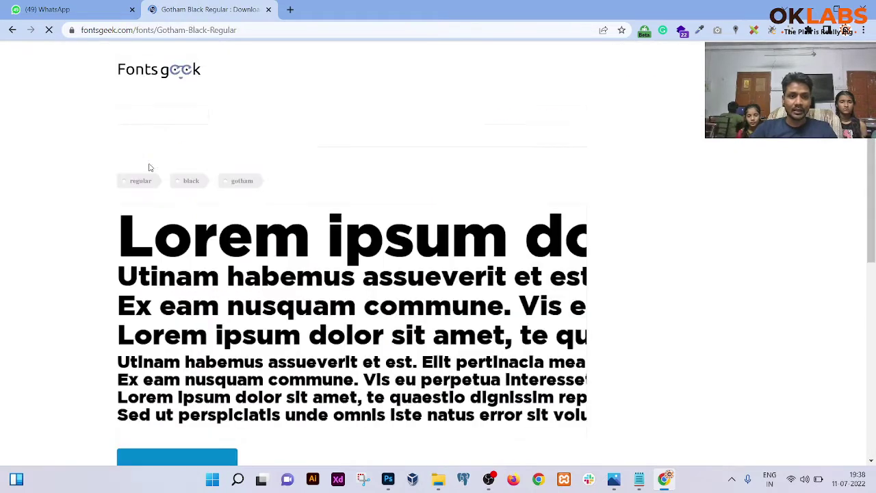
Request the ZIP file download of the Gotham Black Regular font from its Fontsgeek page.
scroll(381, 258, "down", 4)
scroll(206, 171, "up", 3)
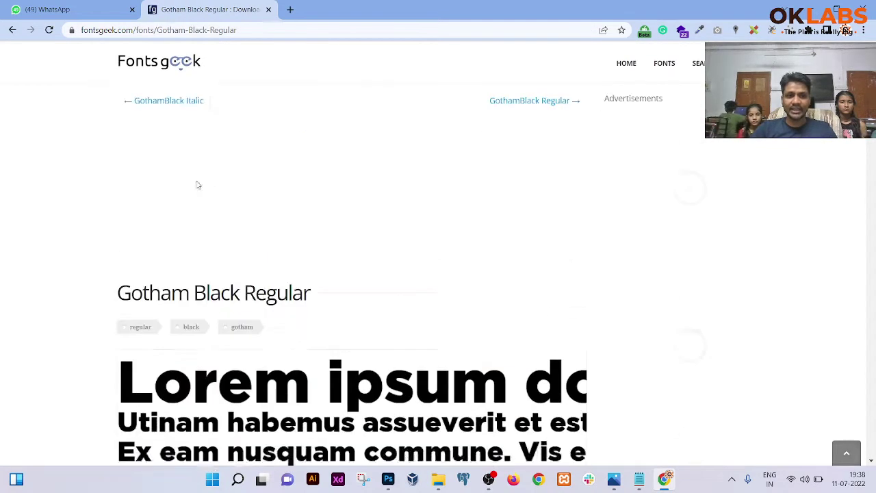
left_click_drag(128, 301, 348, 254)
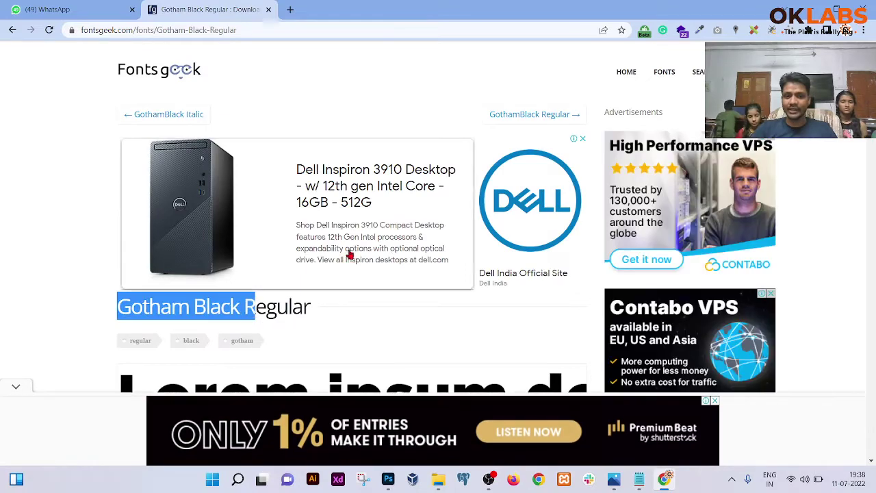
scroll(348, 254, "down", 5)
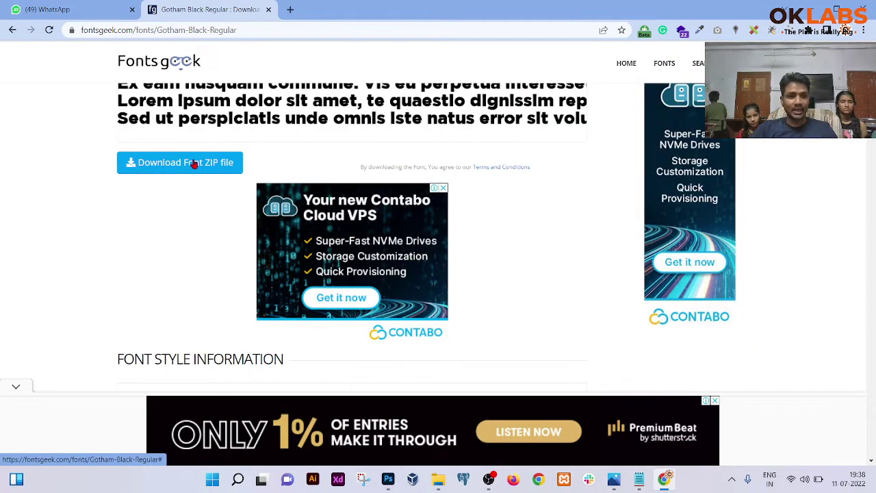
left_click(208, 166)
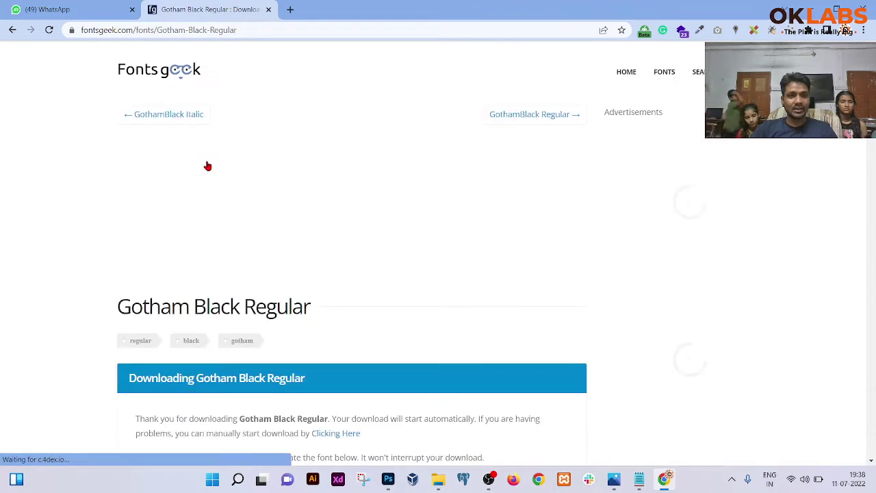
Retry the Gotham Black Regular ZIP download and check the rest of the page for another download option.
scroll(208, 166, "down", 10)
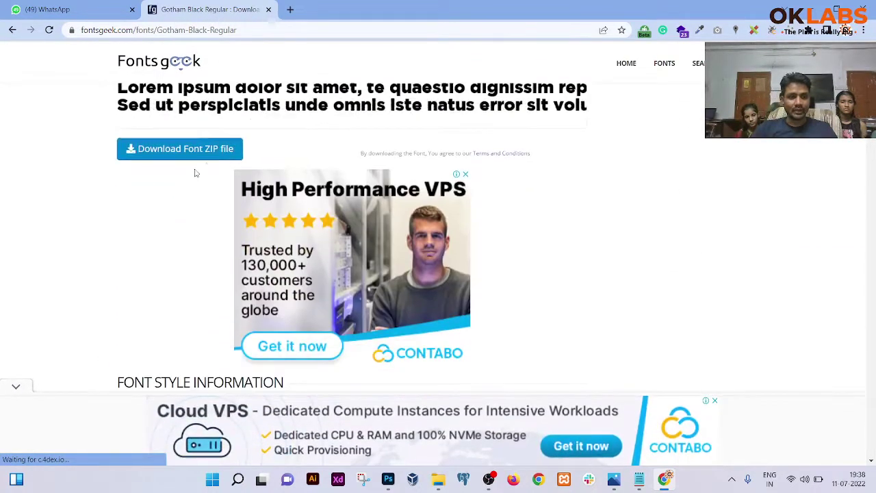
left_click(193, 151)
scroll(192, 148, "down", 8)
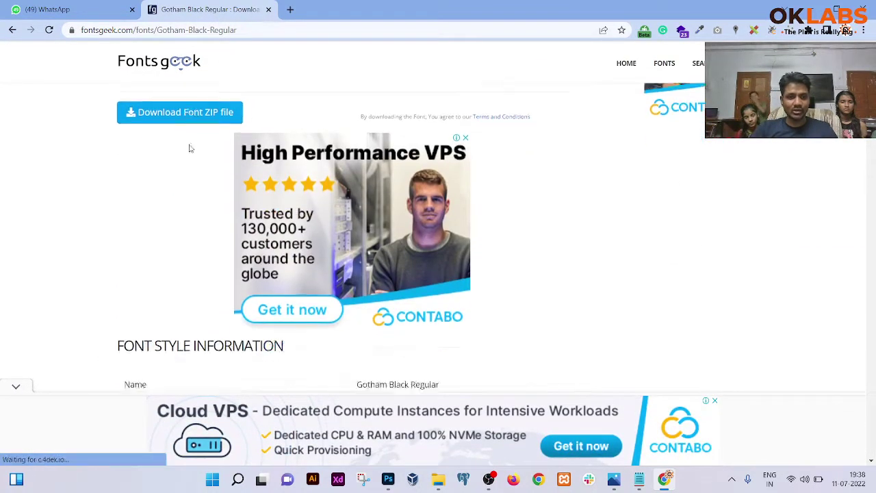
scroll(249, 188, "down", 12)
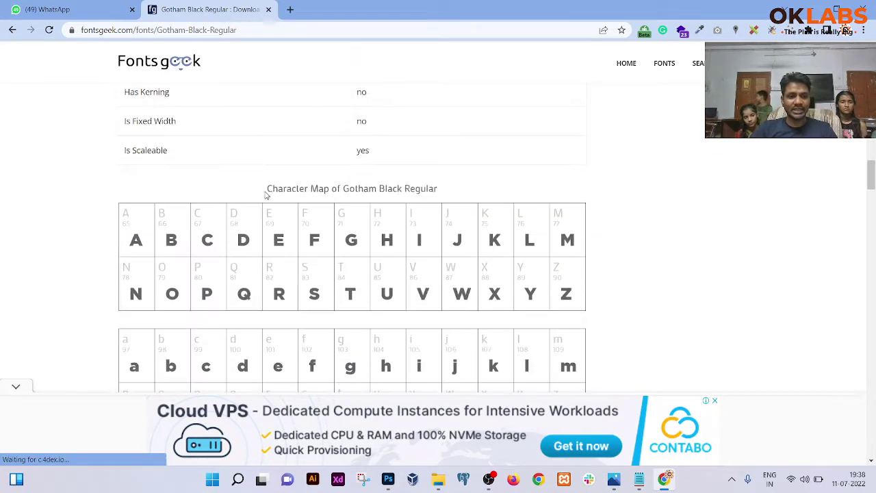
scroll(267, 194, "down", 7)
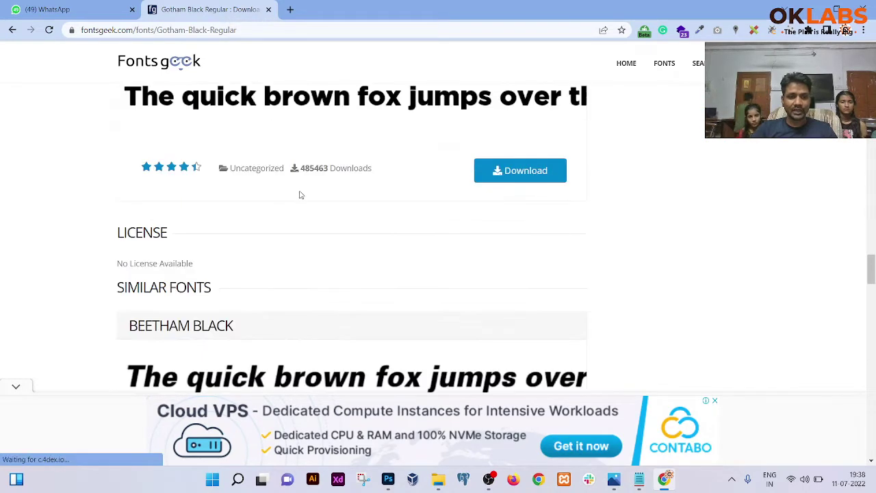
scroll(299, 196, "up", 4)
scroll(322, 192, "up", 12)
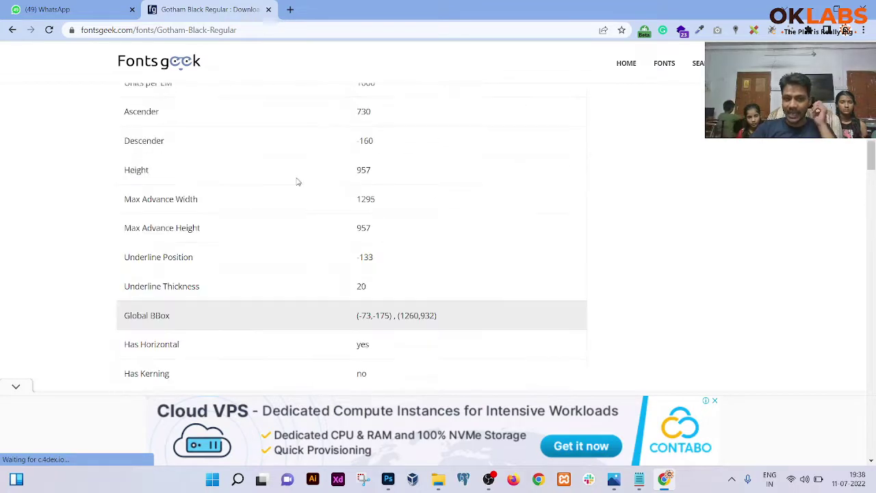
scroll(308, 169, "up", 4)
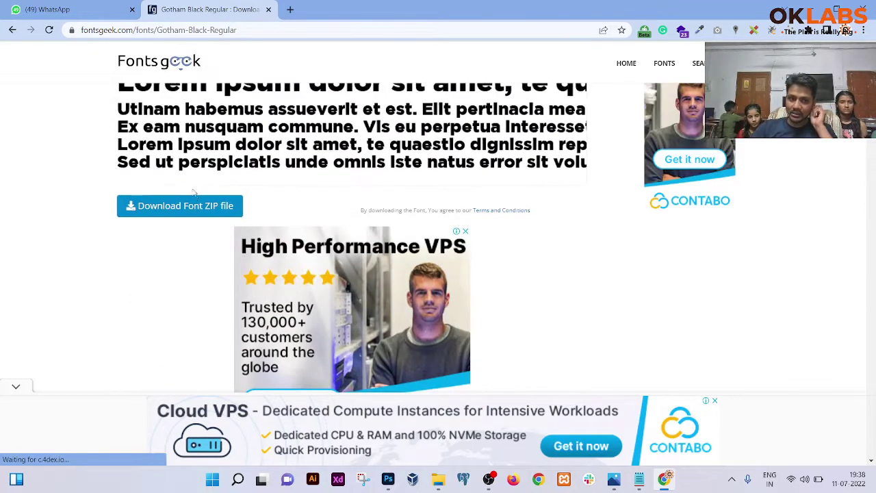
left_click(187, 209)
Look through the font's style information, character map and similar fonts down to the page footer.
scroll(274, 224, "down", 1)
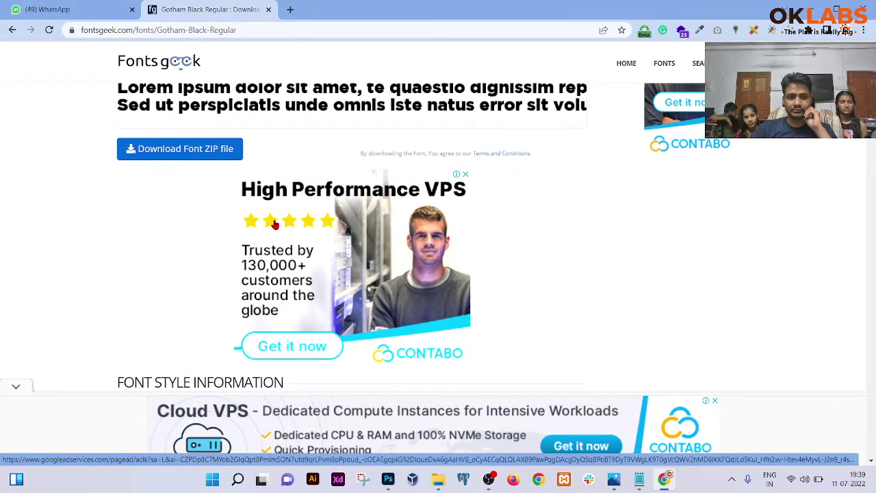
scroll(283, 219, "down", 8)
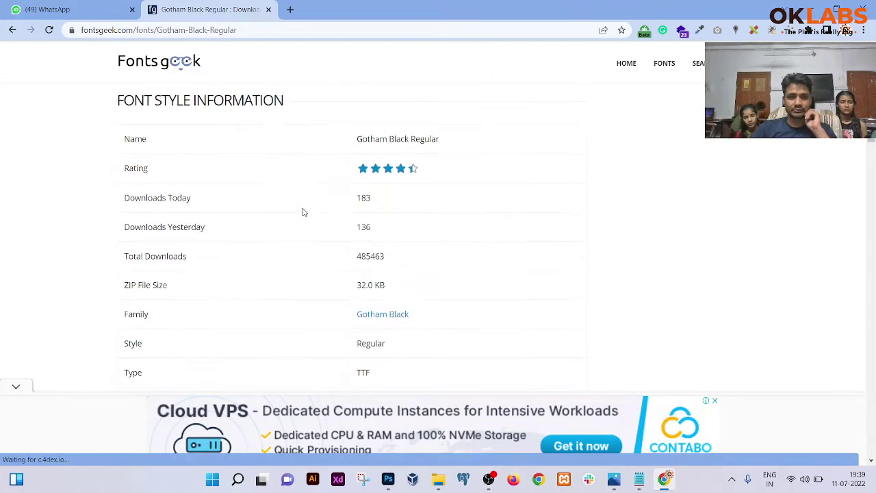
scroll(390, 227, "down", 14)
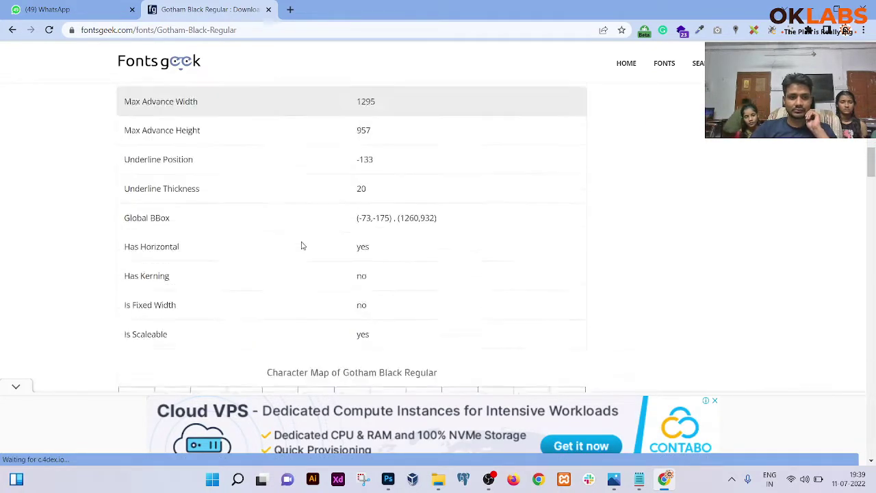
scroll(298, 250, "down", 12)
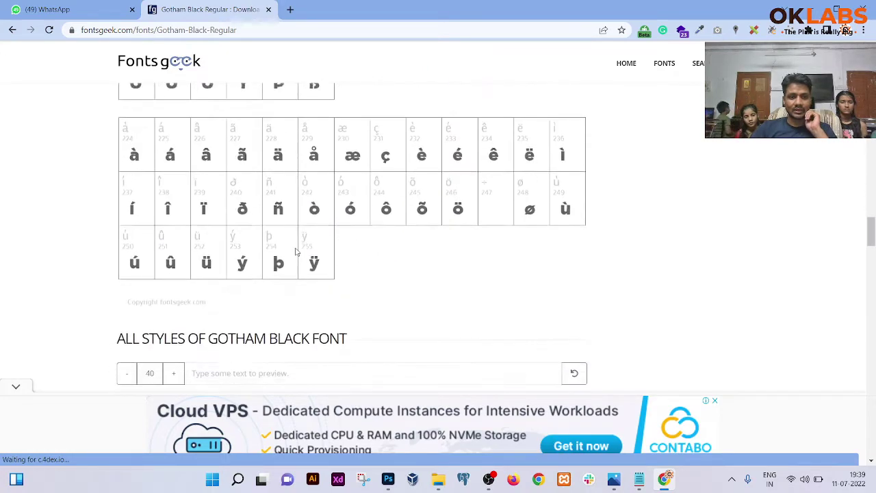
scroll(255, 198, "down", 15)
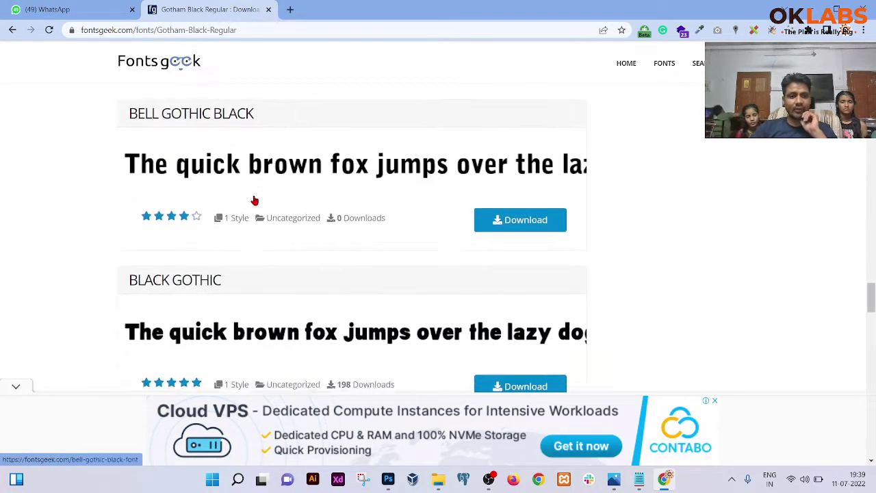
scroll(255, 210, "down", 12)
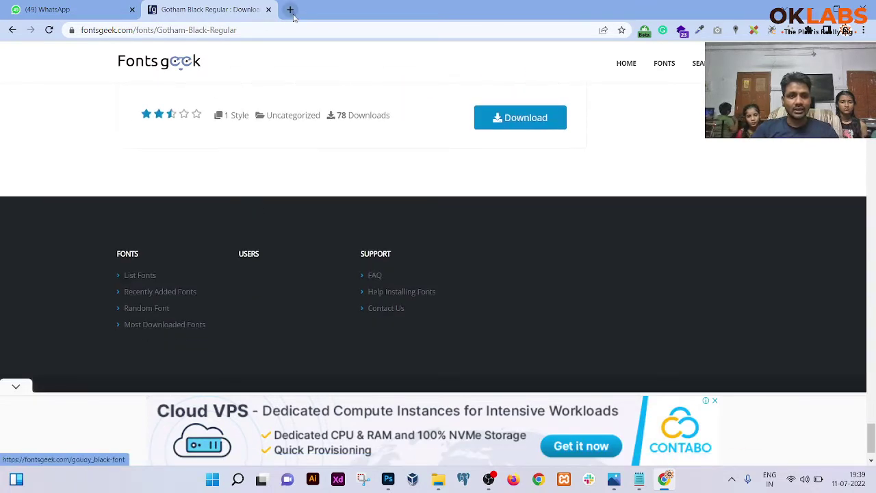
Open google.com in a new browser tab and leave that tab active.
left_click(290, 9)
type("google.com")
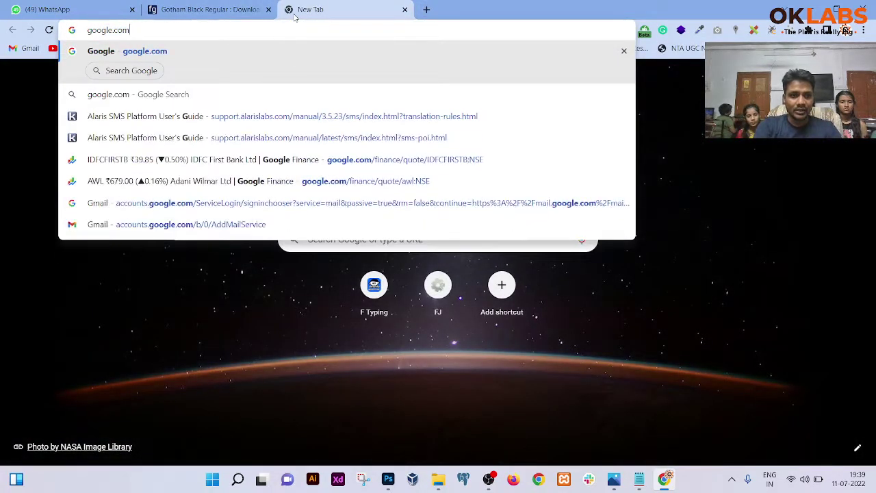
key("Return")
left_click(233, 9)
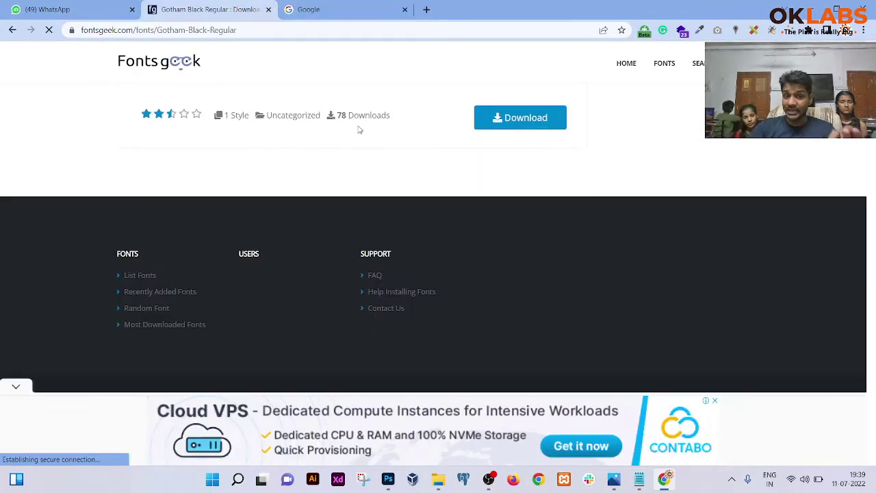
left_click(334, 15)
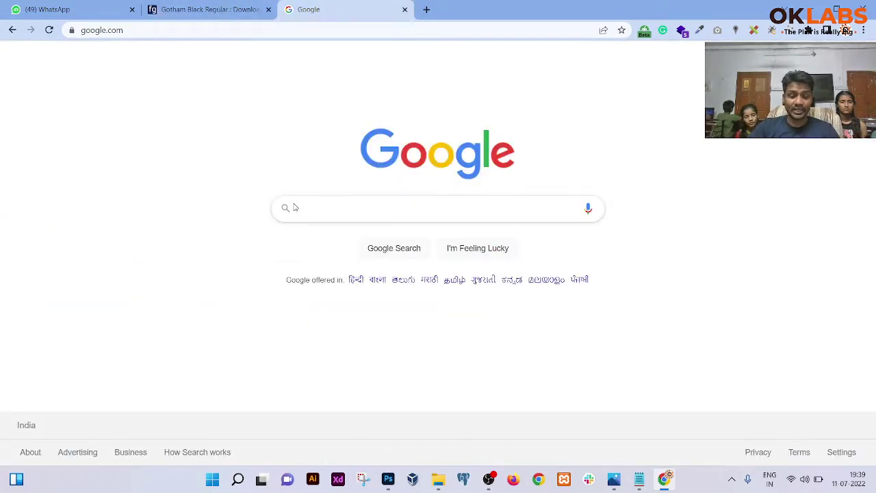
Enter "gotham bla" as a Google query and save the font's pending ZIP download to the Desktop as ck.
type("goth")
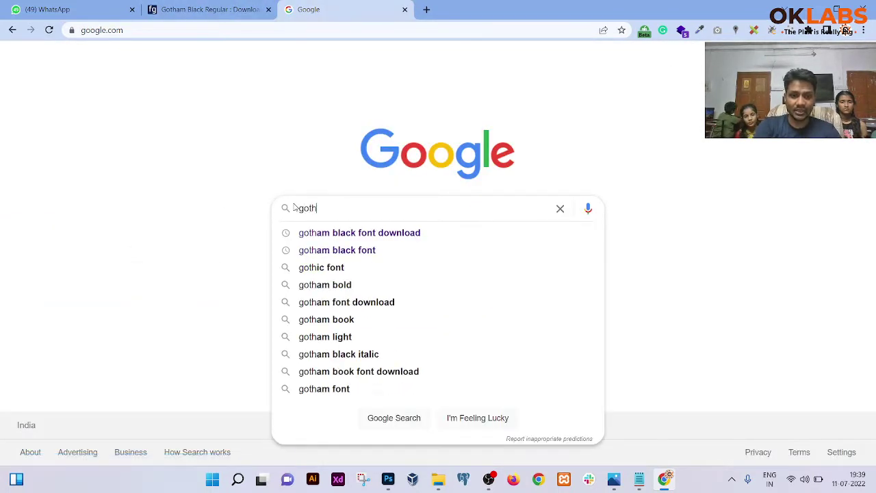
type("am bla")
type("ck")
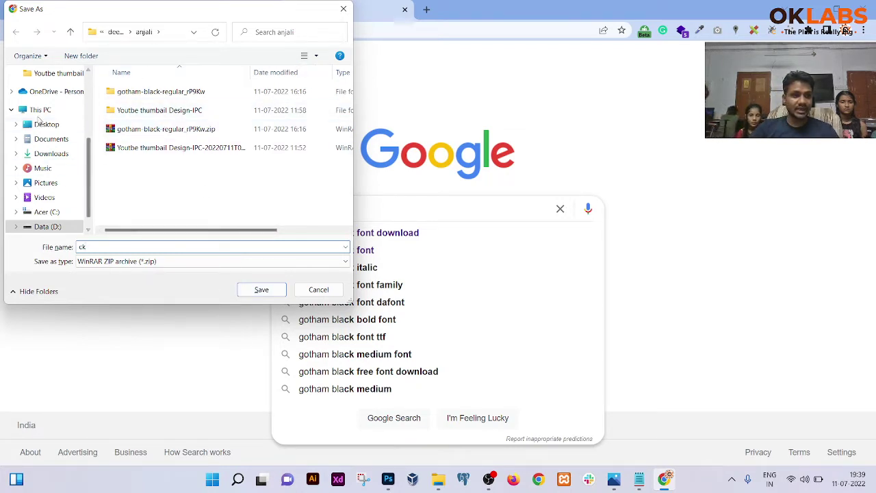
left_click(46, 124)
left_click(254, 289)
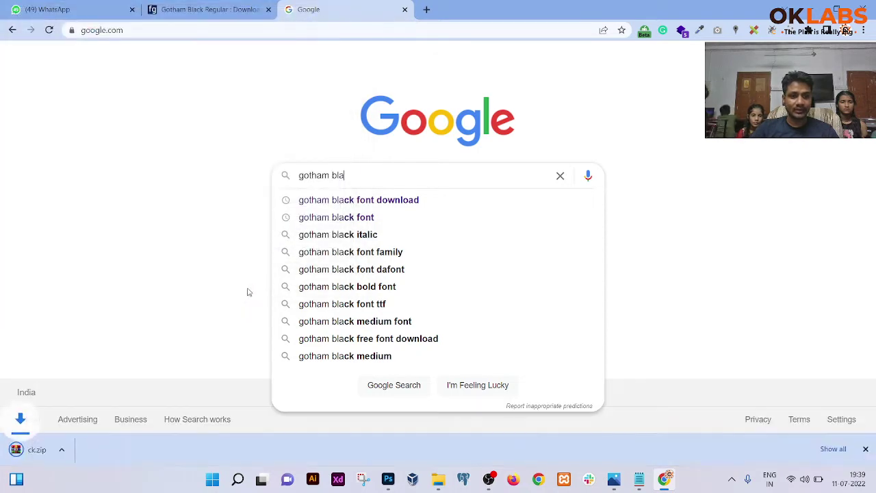
Return to the Fontsgeek page, show the Windows desktop and extract ck.zip there into a ck folder with WinRAR.
left_click(222, 10)
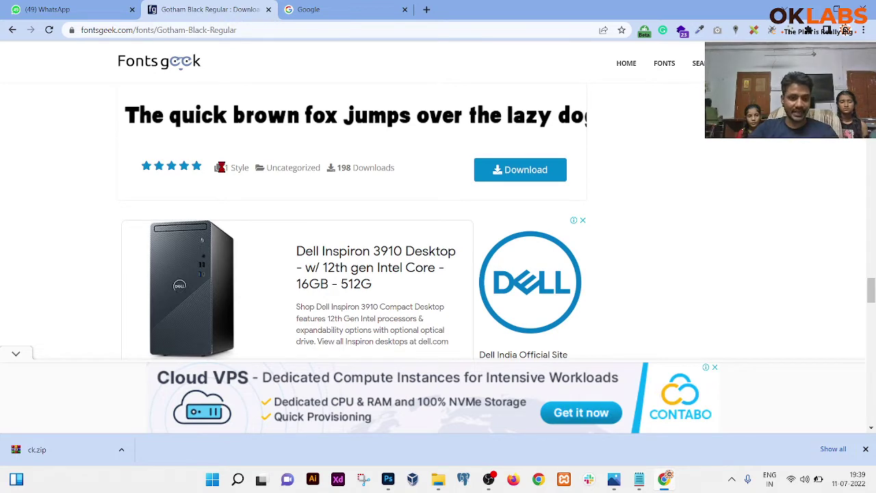
key("super+d")
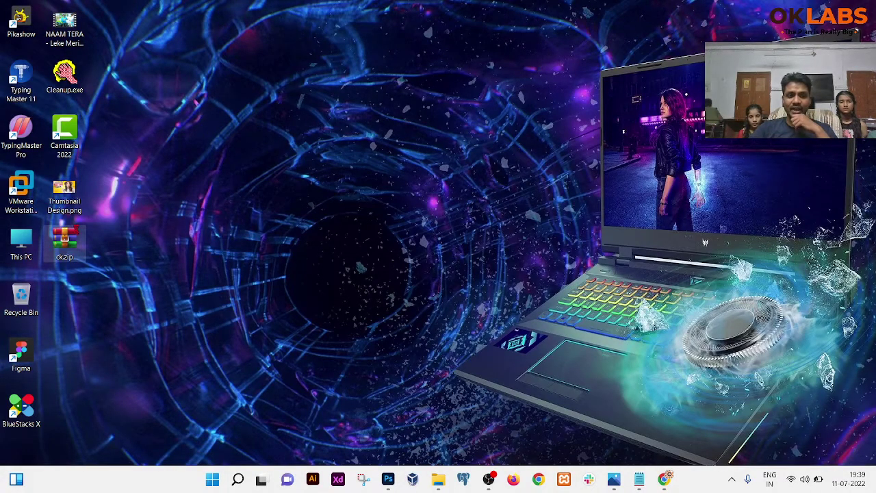
right_click(83, 245)
left_click(59, 254)
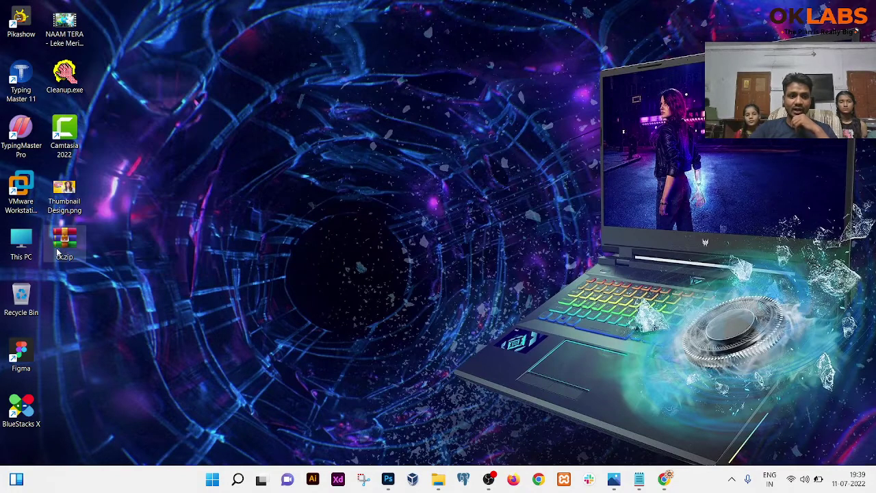
right_click(60, 250)
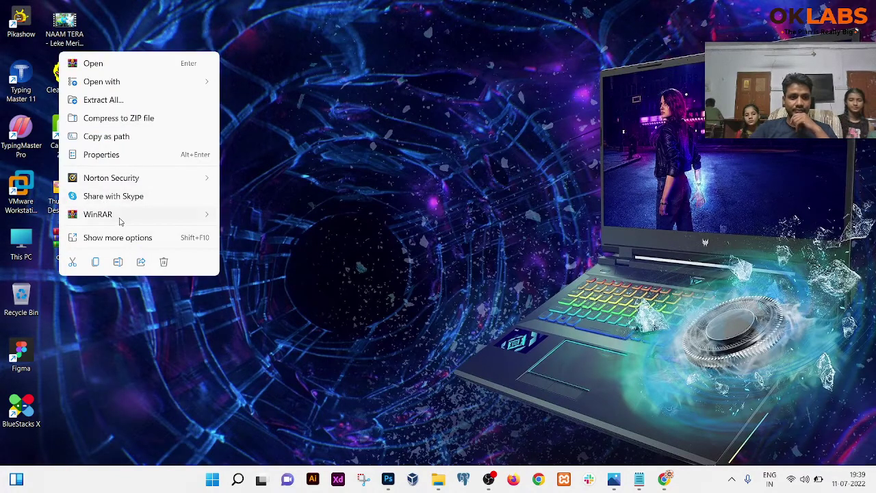
mouse_move(188, 215)
left_click(281, 252)
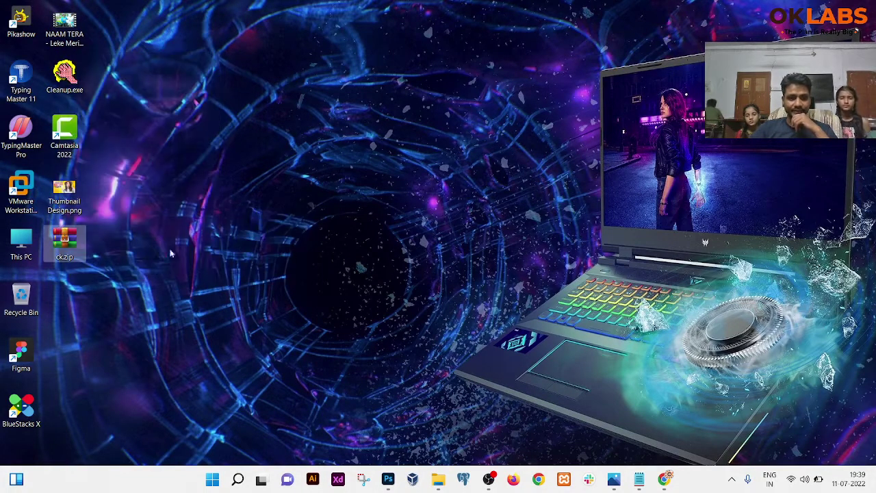
left_click(539, 197)
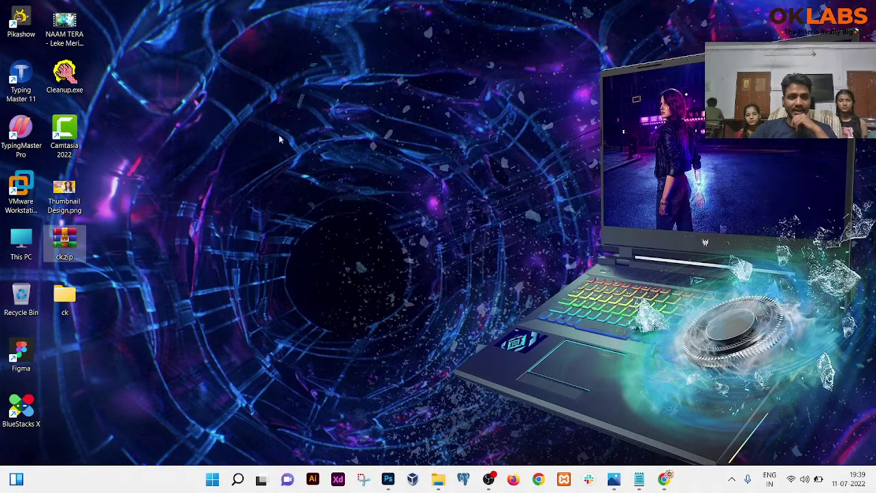
Open the ck folder and its Gotham Black Regular subfolder, and select the Gotham Black Regular.ttf file.
left_click(78, 293)
double_click(77, 293)
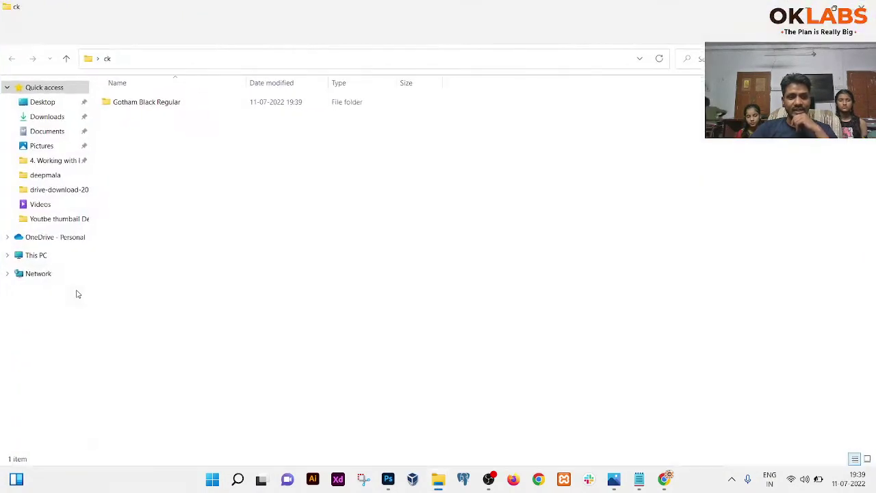
double_click(165, 103)
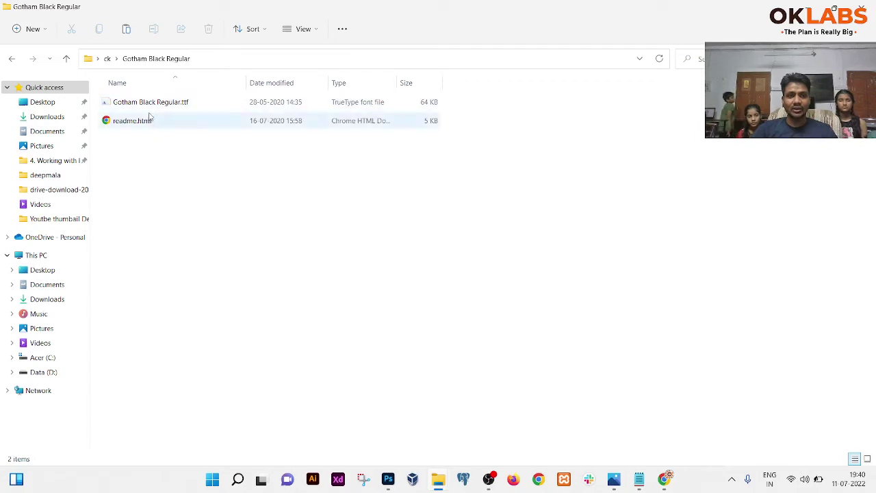
left_click(147, 106)
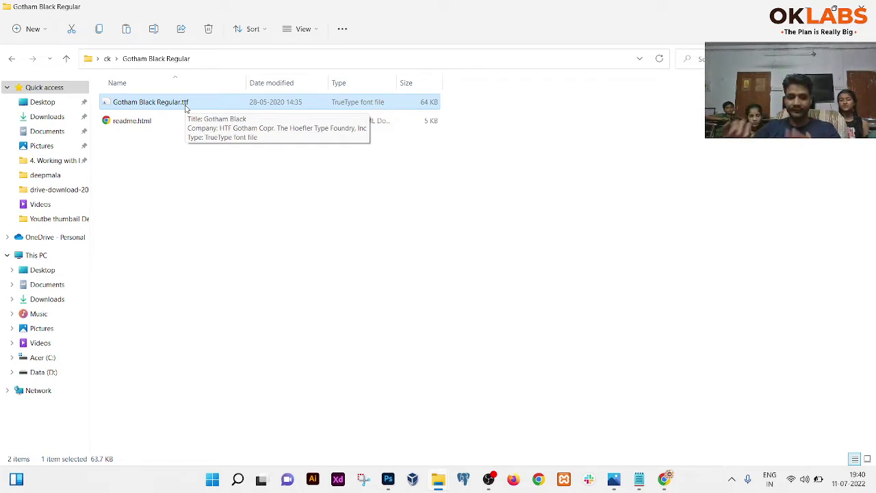
Launch Notepad with a blank document, maximize its window and enlarge the text zoom to 500%.
key("super+r")
type("notepad")
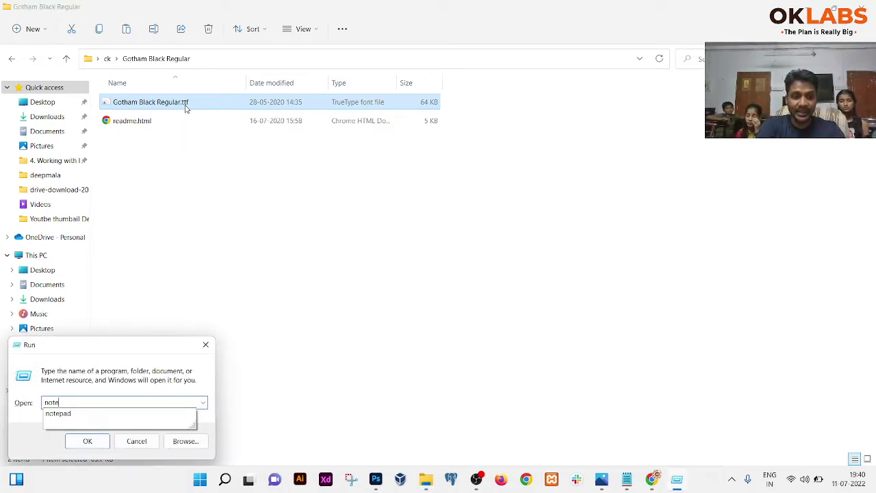
key("Return")
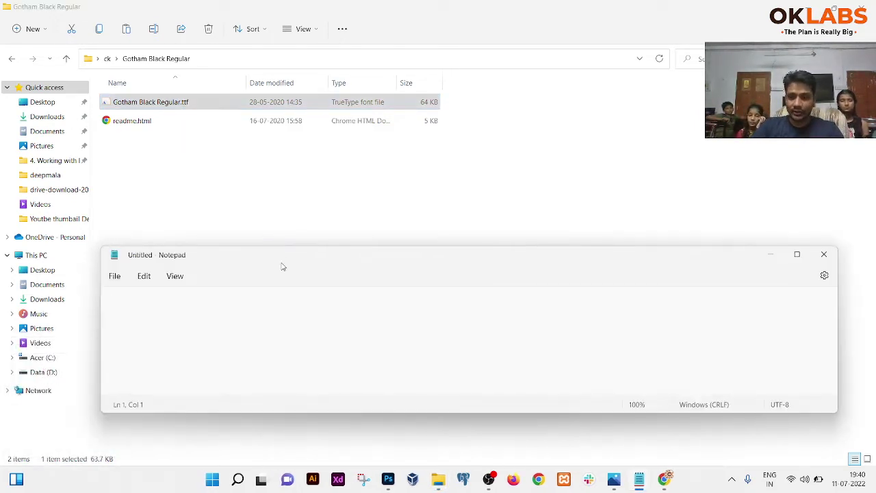
double_click(281, 265)
scroll(228, 224, "up", 16)
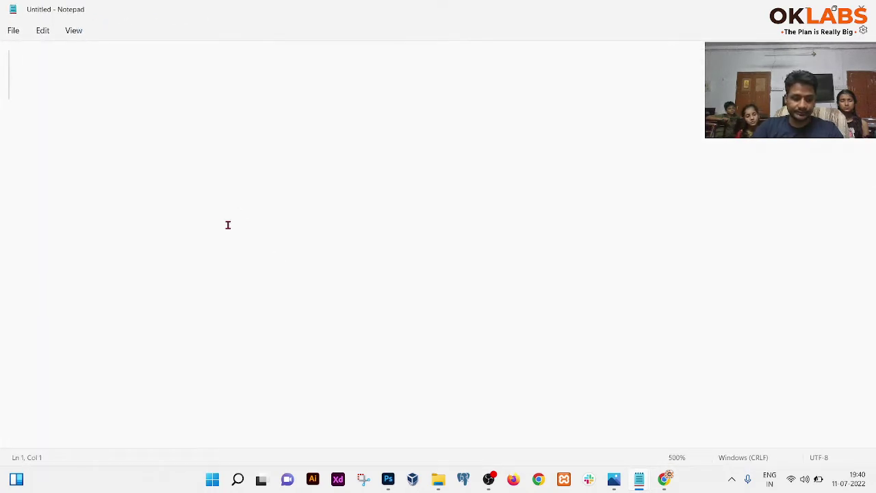
Write the heading "Font FIle" and, two lines below, "TTF = True Type Font", and highlight parts of the definition.
type("Font FIle  ")
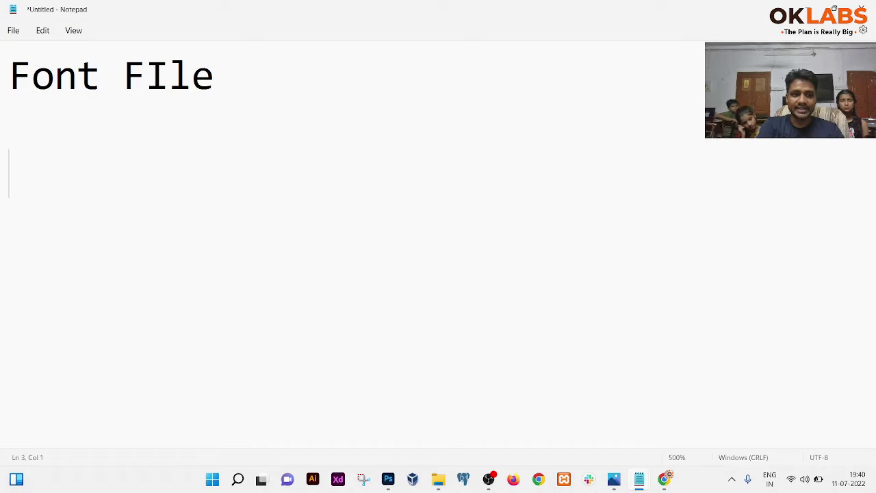
type("TTF")
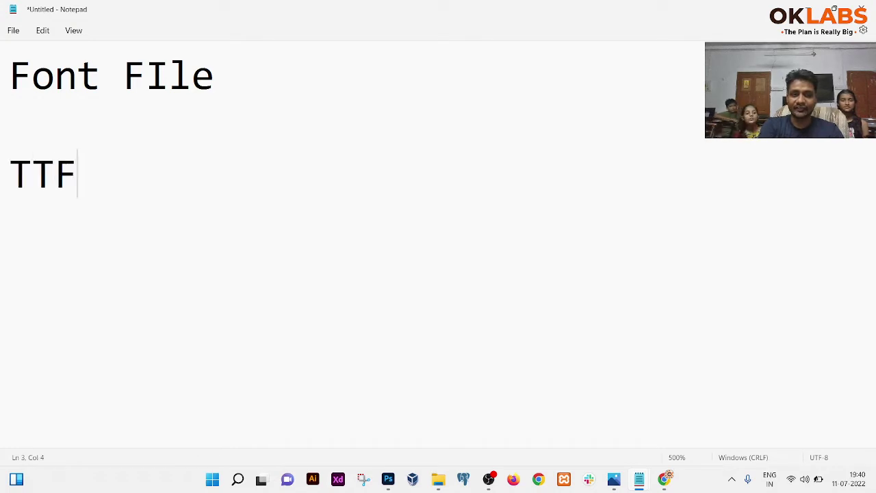
type(" = Tr")
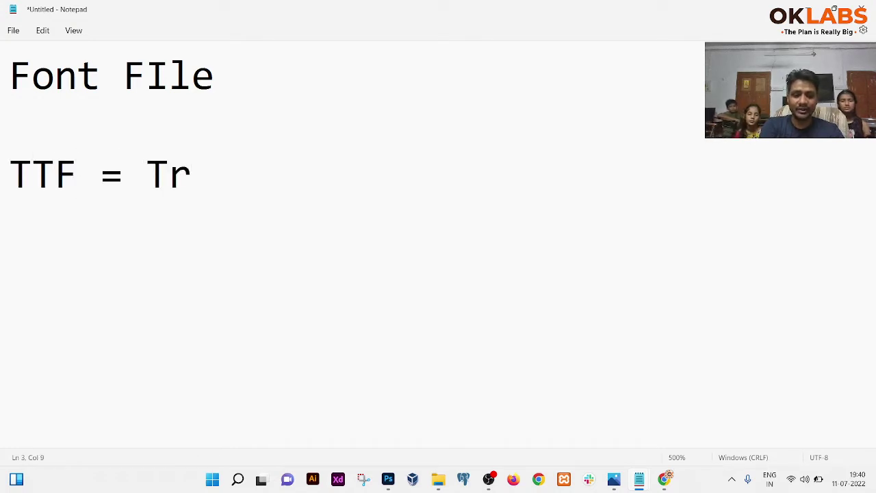
type("ue Type Font")
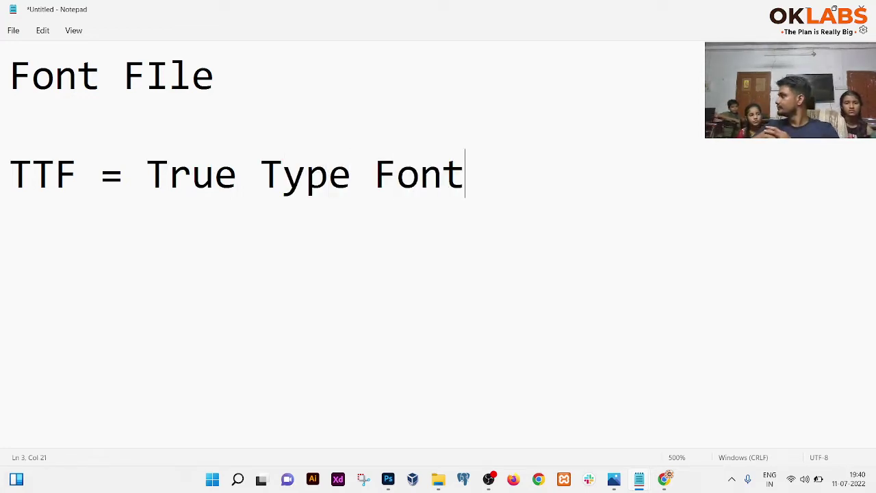
left_click_drag(31, 176, 529, 169)
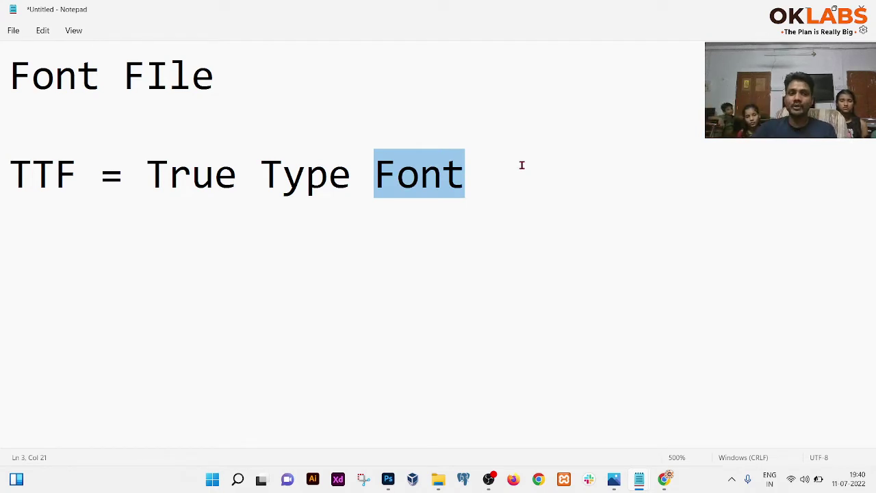
left_click_drag(73, 181, 1, 182)
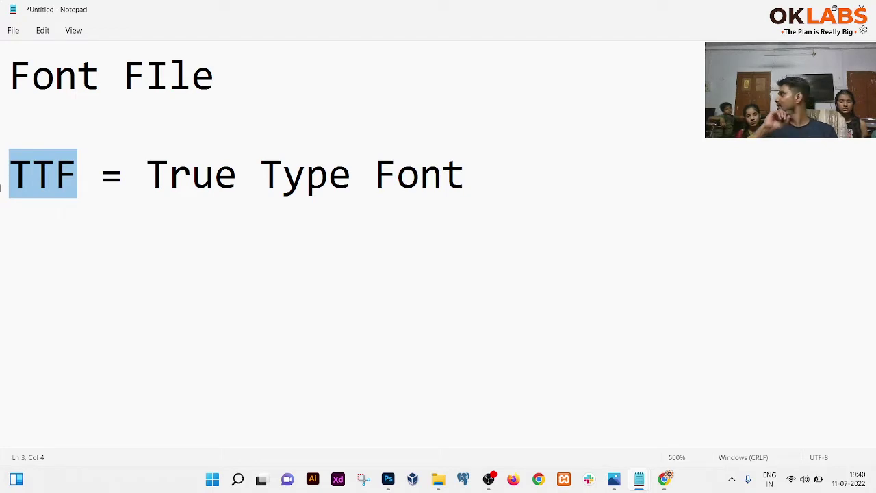
Switch back to File Explorer and copy the Gotham Black Regular.ttf file.
key("alt+Tab")
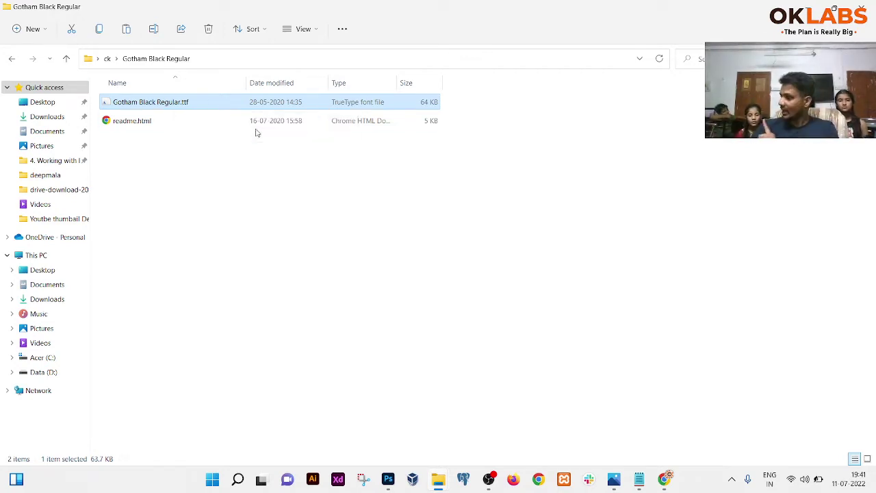
left_click(197, 218)
left_click(177, 105)
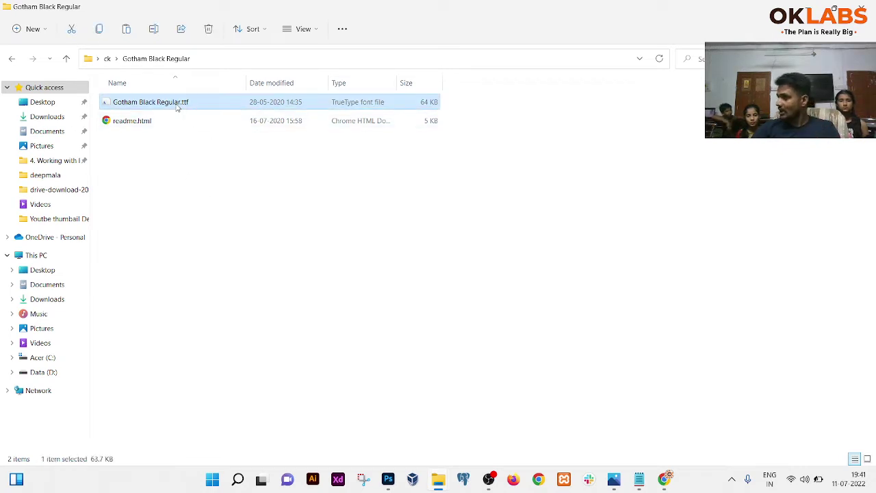
left_click(193, 203)
left_click(187, 102)
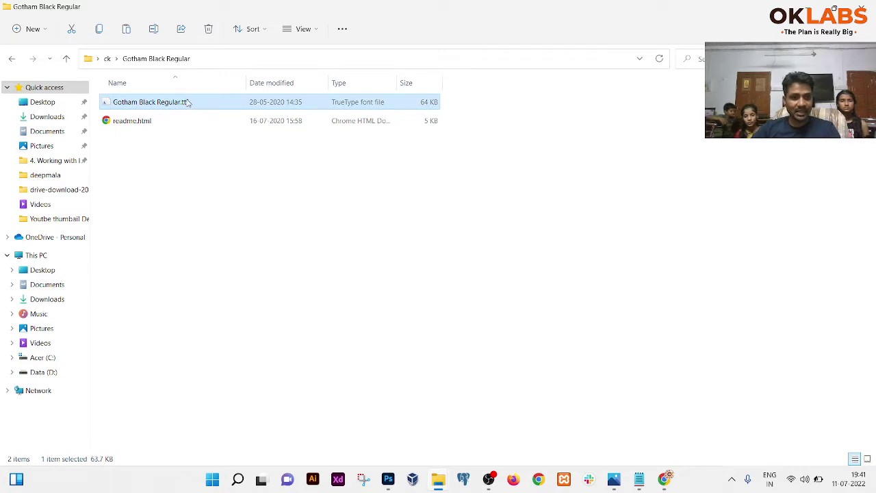
right_click(189, 103)
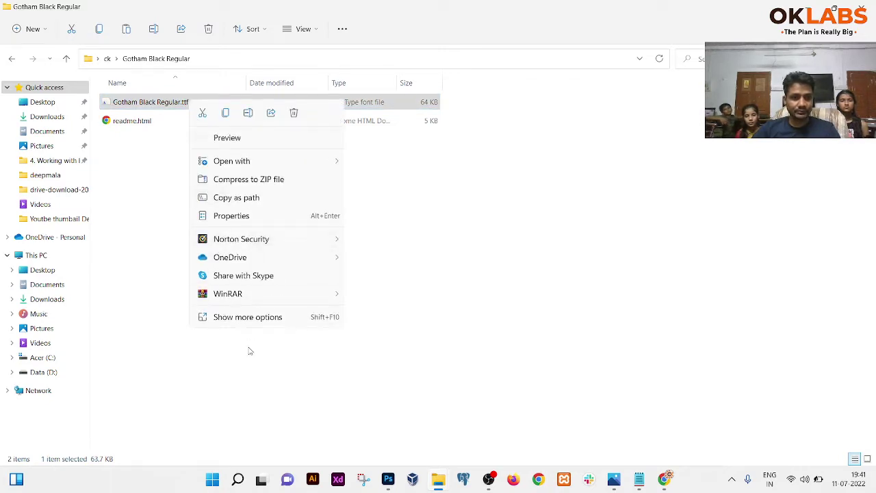
left_click(246, 319)
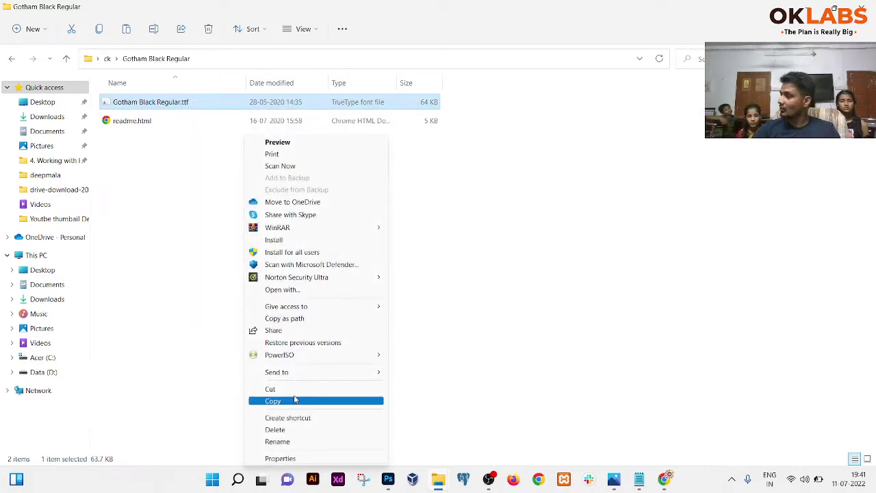
left_click(295, 400)
Go to the Acer (C:) drive, find the Fonts folder inside Windows and open it.
left_click(55, 361)
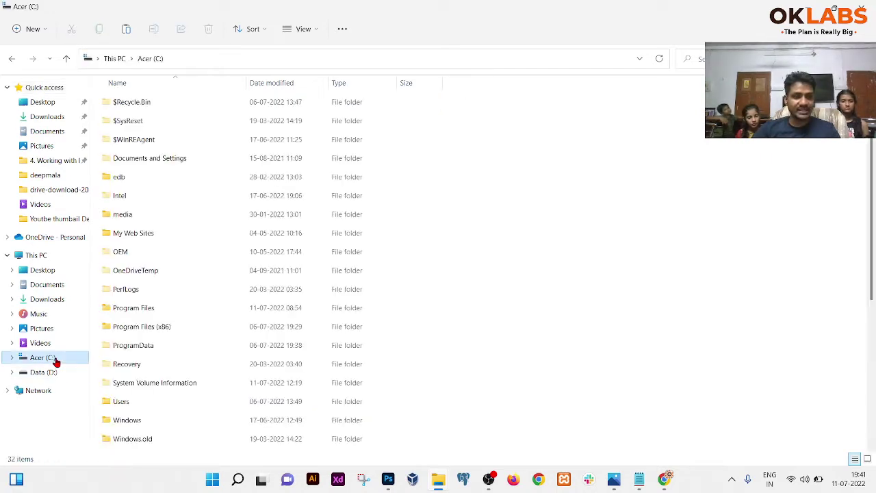
double_click(136, 420)
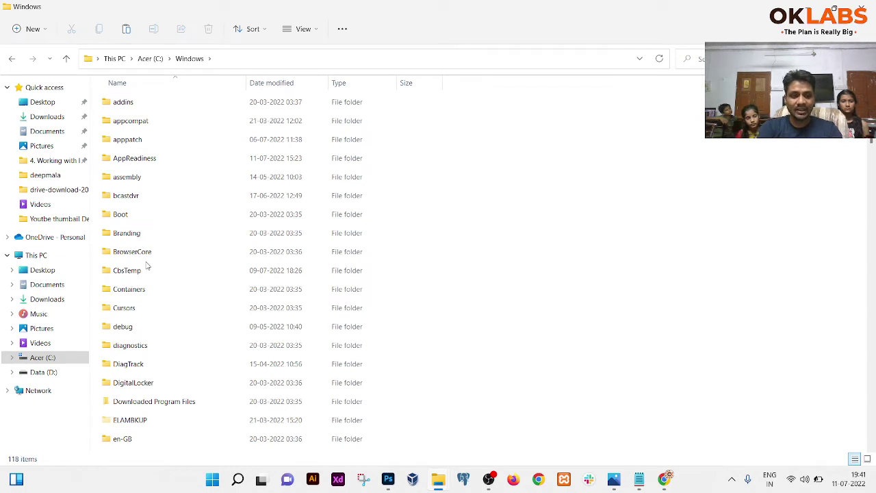
type("fonts")
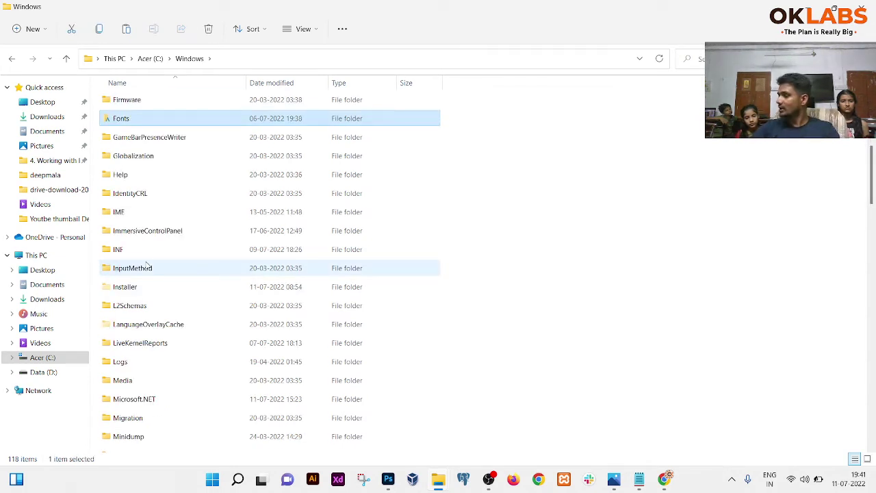
key("f")
key("f")
key("f")
key("f")
key("f")
key("f")
key("f")
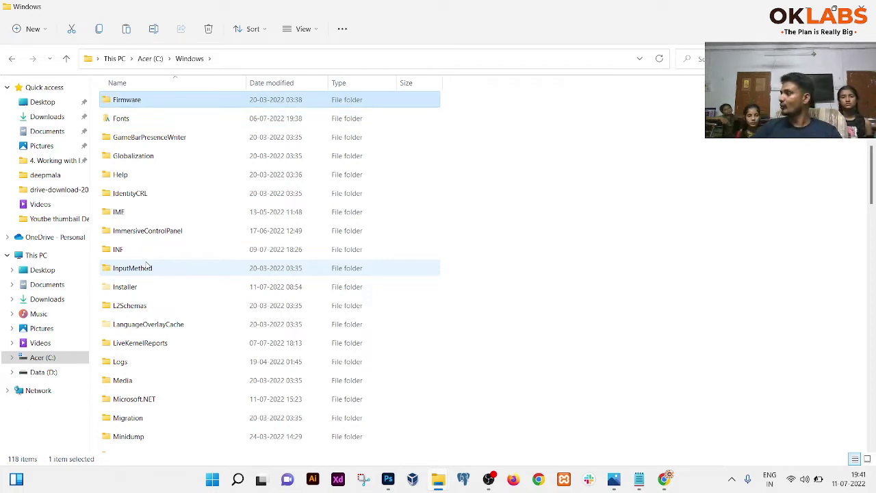
double_click(118, 118)
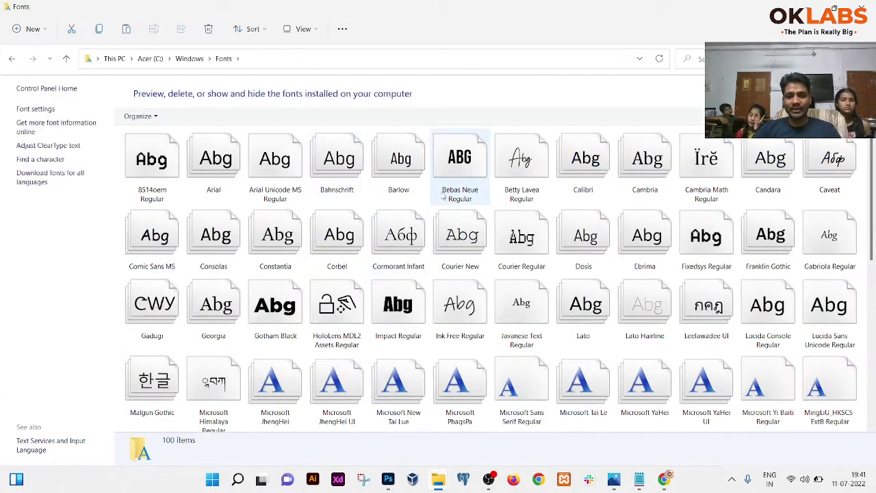
Paste the copied font file into the Fonts folder and agree to replace the installed Gotham Black font.
right_click(431, 209)
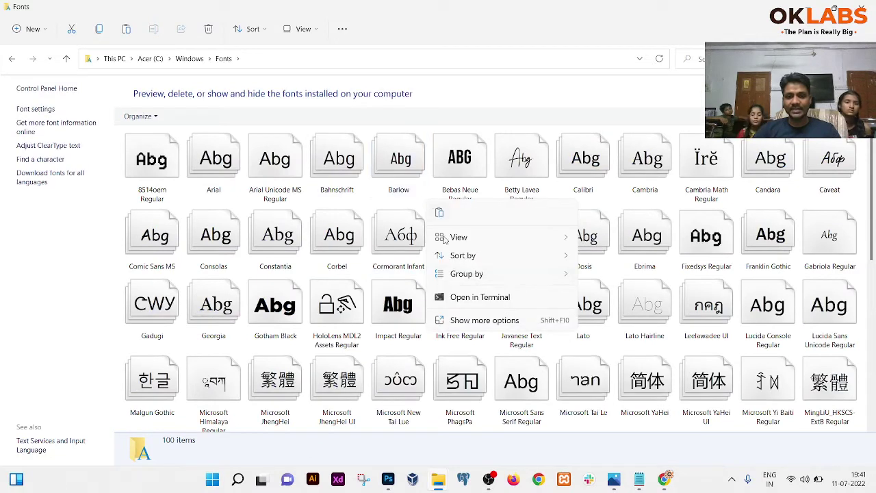
left_click(461, 320)
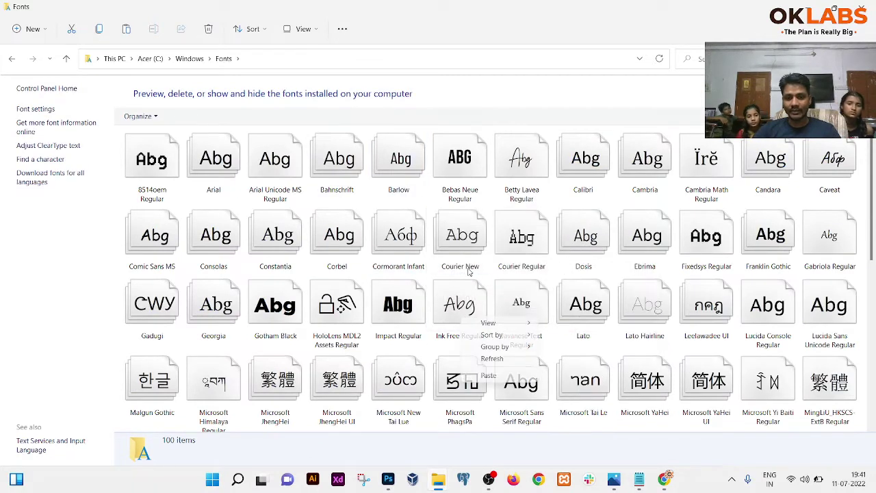
left_click(485, 376)
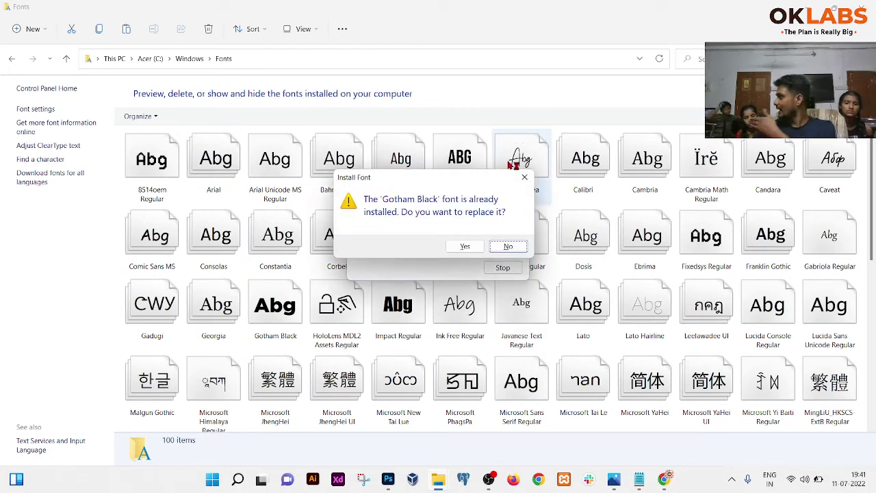
left_click(475, 247)
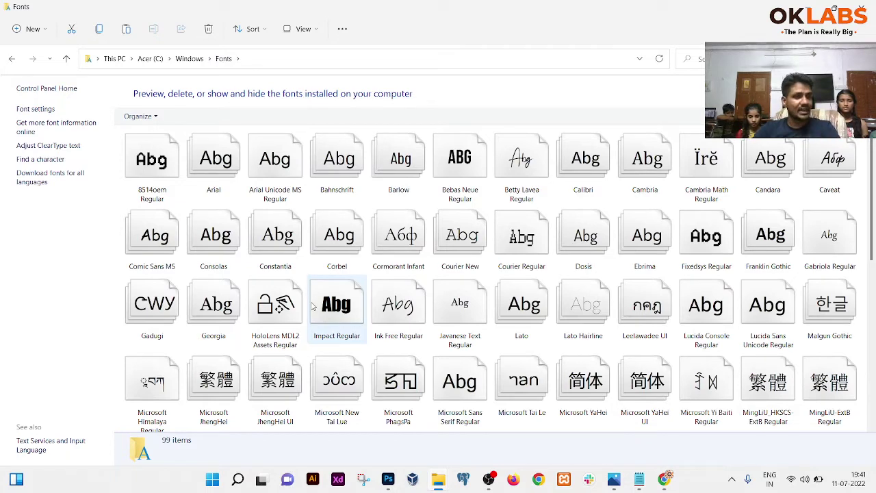
Switch to Photoshop and choose Gotham Black as the font for the Type tool.
key("alt+Tab")
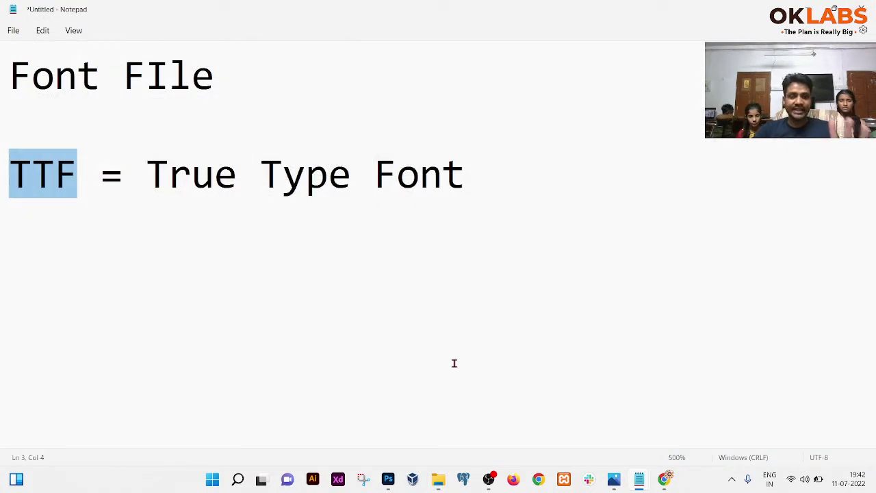
left_click(388, 479)
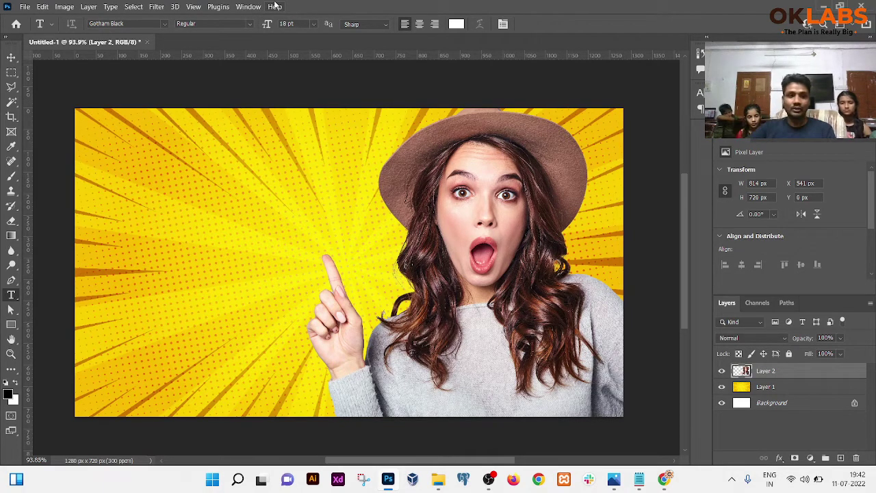
left_click(164, 23)
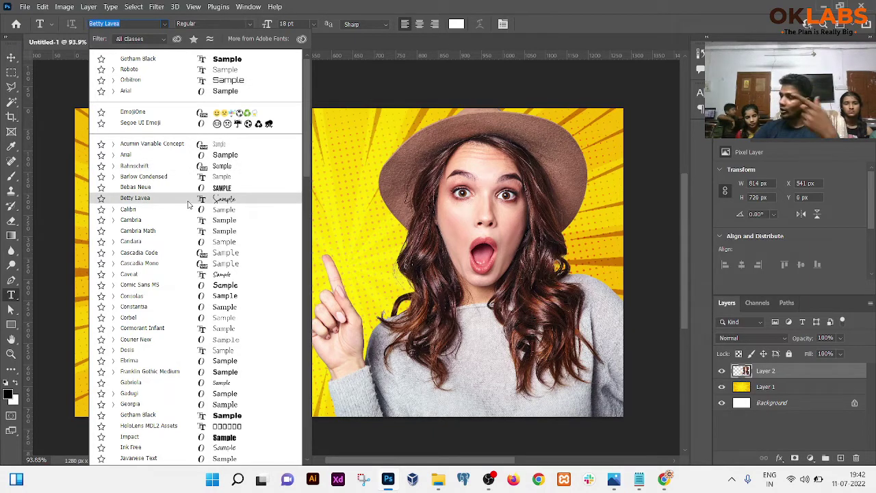
left_click(152, 60)
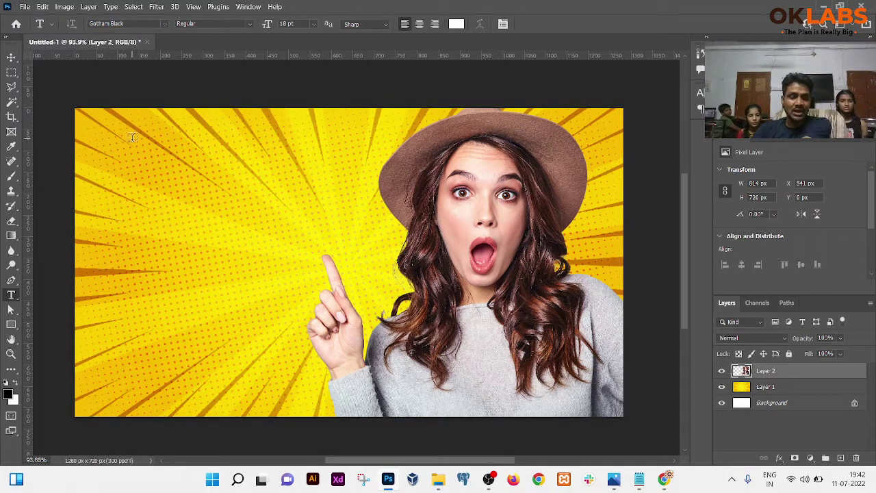
Launch a new blank Notepad document, maximize its window and enlarge the text display to 470%.
key("super+r")
type("notepad")
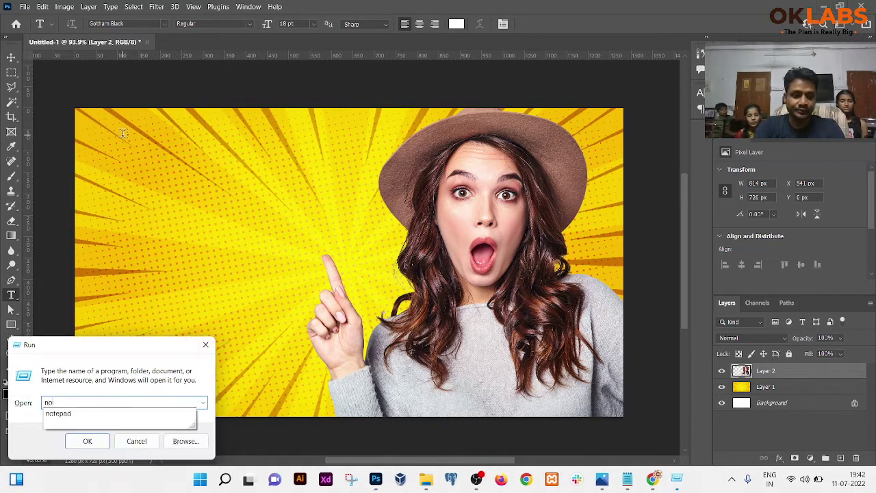
key("Return")
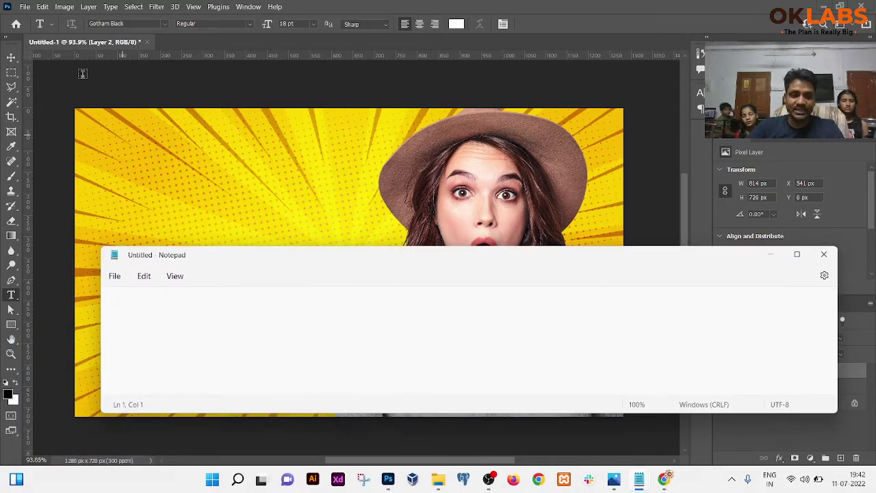
double_click(334, 259)
key("ctrl+plus")
key("ctrl+plus")
key("ctrl+plus")
key("ctrl+plus")
key("ctrl+plus")
key("ctrl+plus")
key("ctrl+plus")
key("ctrl+plus")
key("ctrl+plus")
key("ctrl+plus")
key("ctrl+plus")
key("ctrl+plus")
key("ctrl+plus")
key("ctrl+plus")
key("ctrl+plus")
key("ctrl+plus")
key("ctrl+plus")
key("ctrl+plus")
key("ctrl+plus")
key("ctrl+plus")
key("ctrl+plus")
key("ctrl+plus")
key("ctrl+plus")
key("ctrl+plus")
key("ctrl+plus")
key("ctrl+plus")
key("ctrl+plus")
key("ctrl+plus")
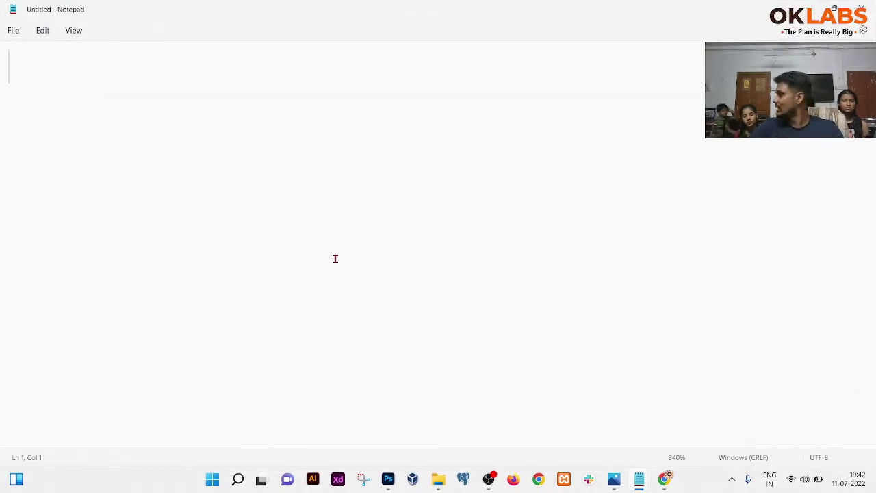
Write "Profesional", "Youtube", "Thumbnail" and "Design" on four separate lines and highlight the first word.
type("Pr")
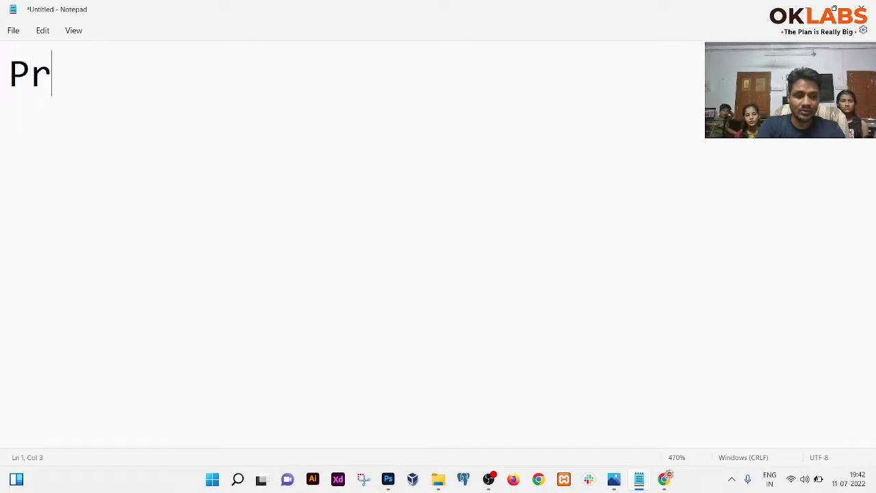
type("ofesional")
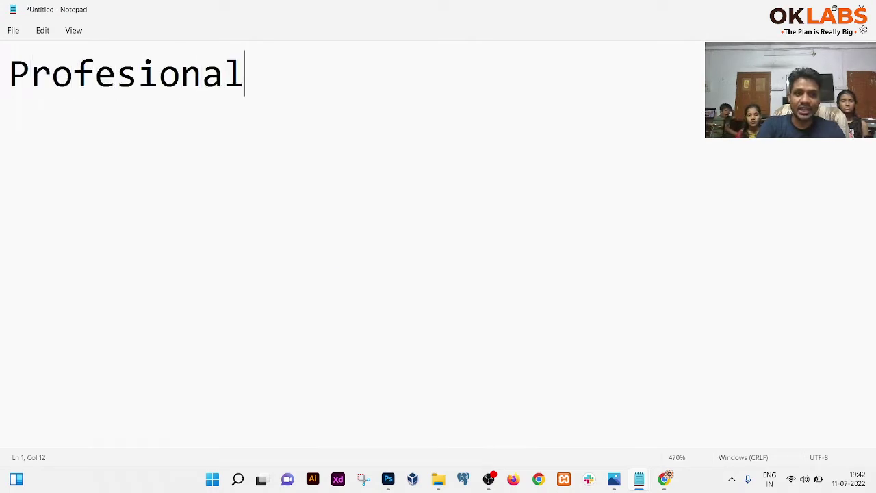
key("Return")
type("Youtube")
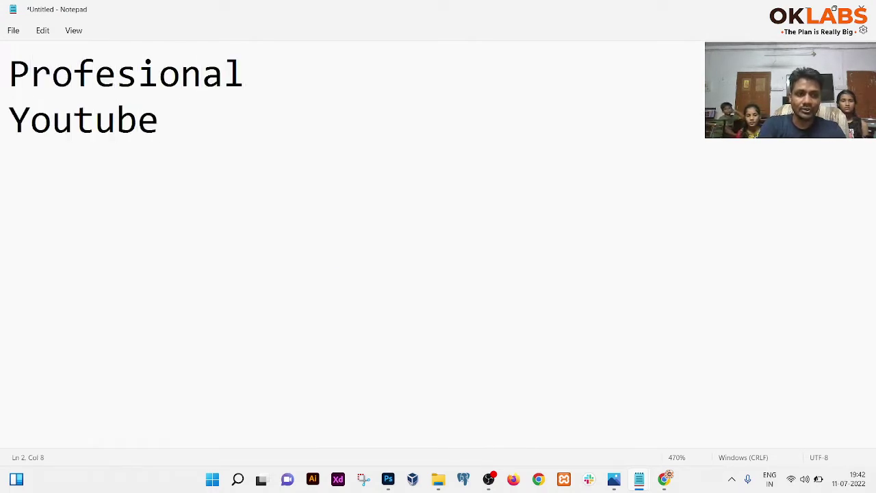
key("Return")
type("T")
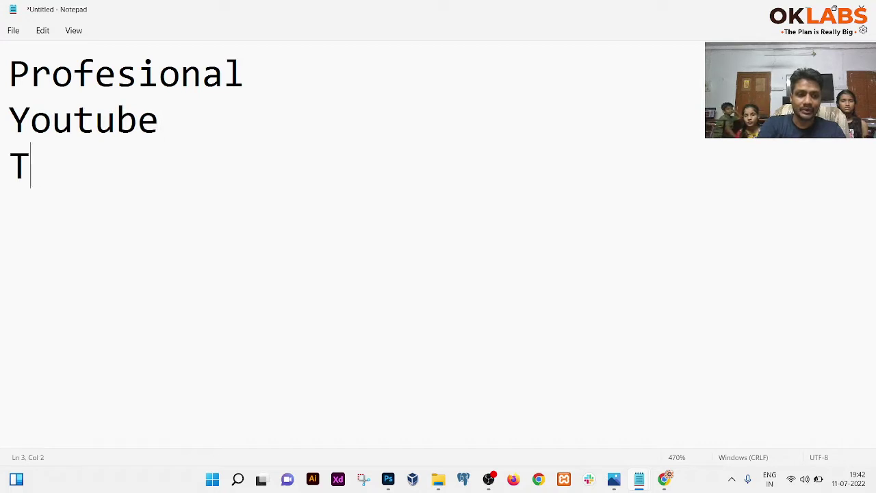
type("humbnail")
key("Return")
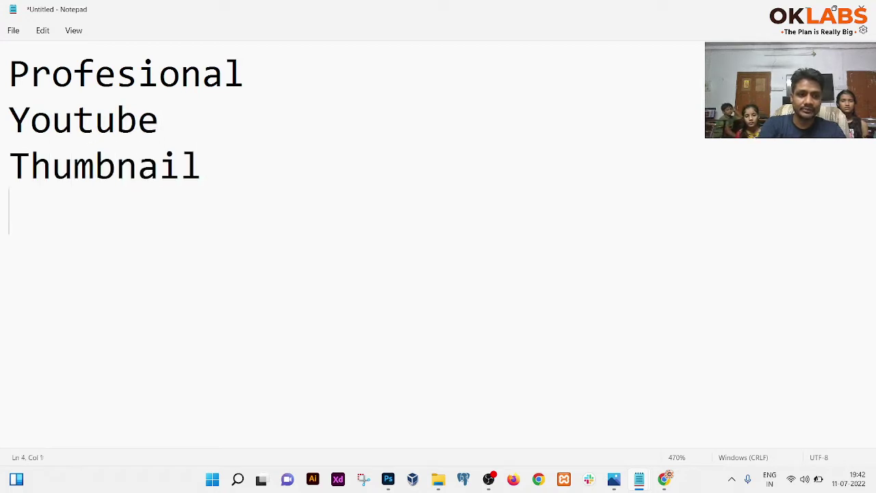
type("Design")
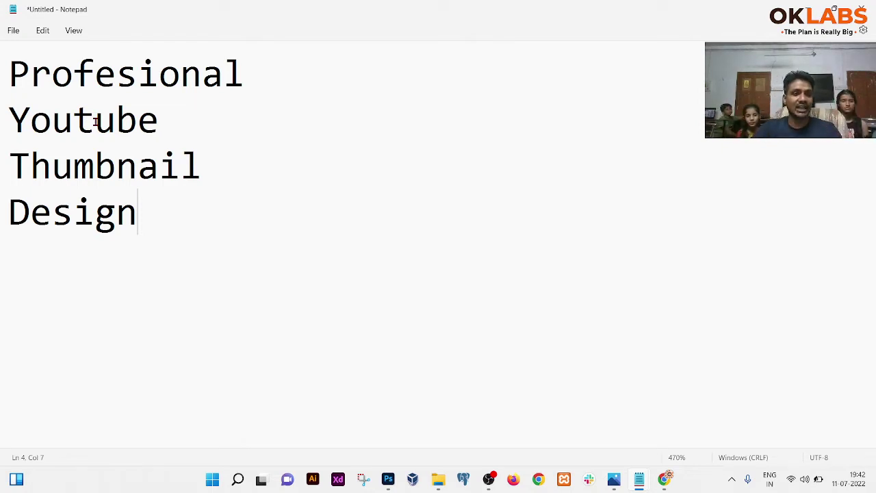
left_click_drag(244, 76, 1, 74)
Switch back to Photoshop, create a paragraph text box on the canvas and enlarge it until it reaches across the model's face.
key("alt+Tab")
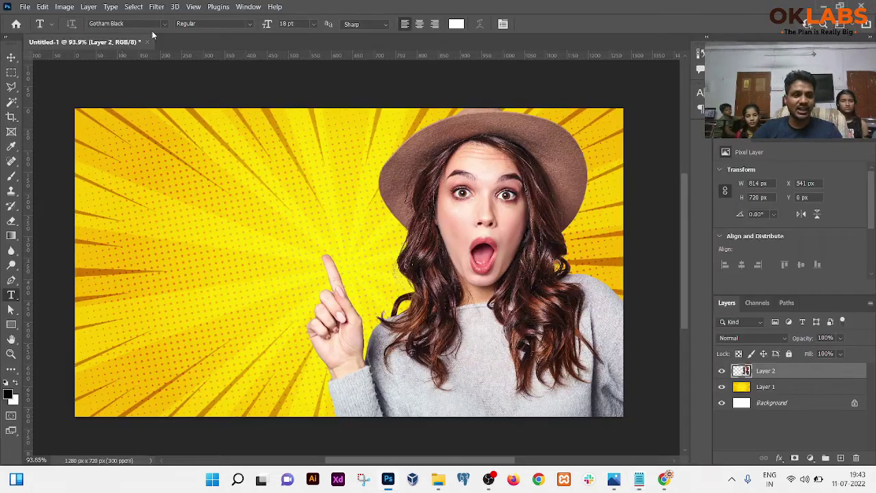
left_click_drag(86, 154, 348, 213)
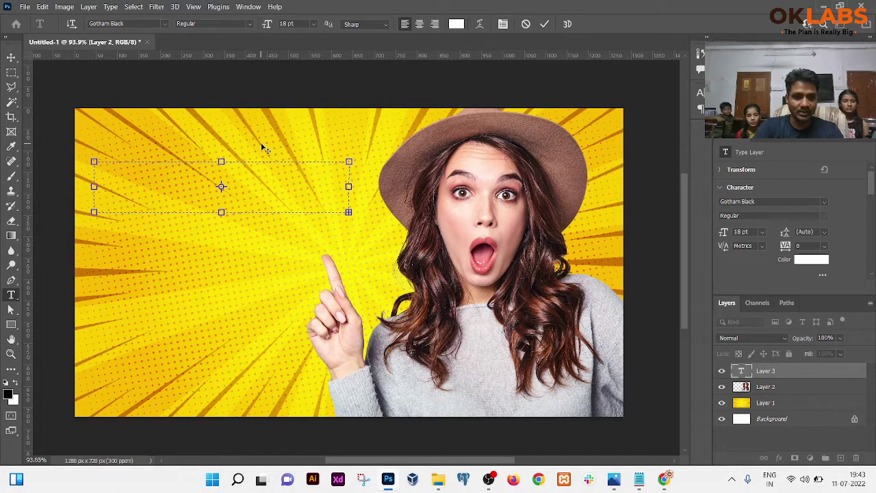
left_click_drag(349, 211, 524, 329)
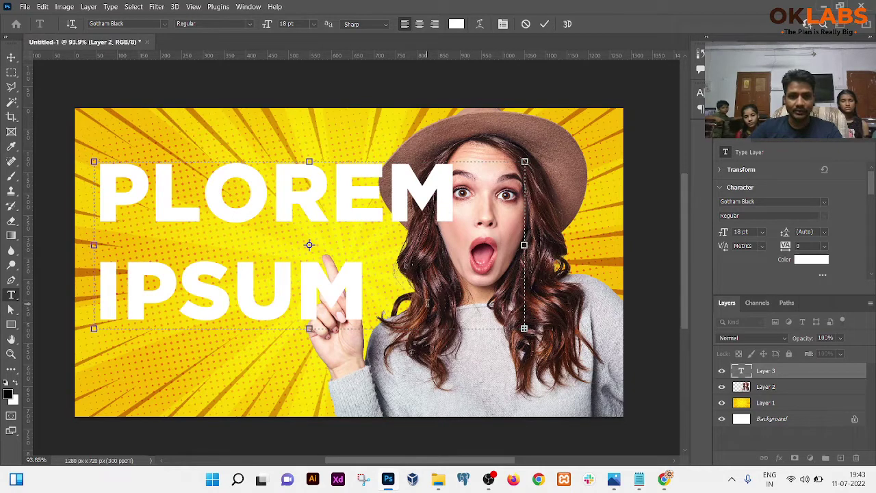
left_click_drag(524, 328, 368, 238)
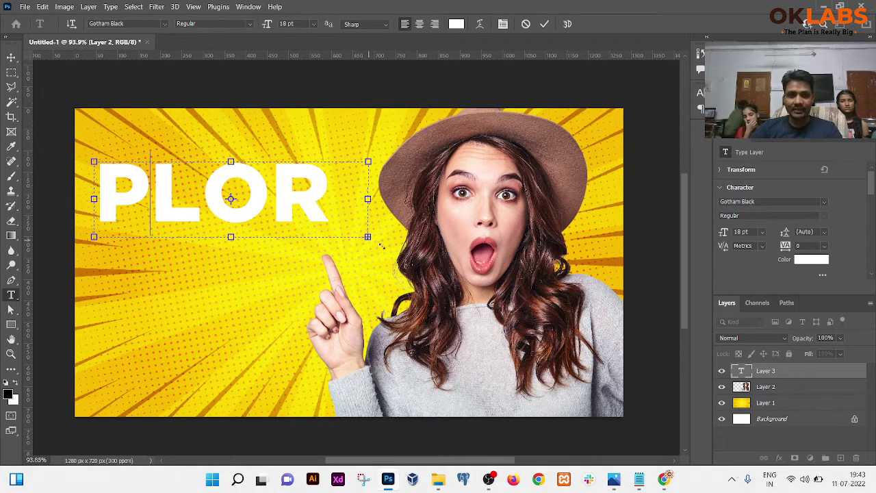
left_click_drag(371, 245, 533, 327)
Delete all of the placeholder text in the new text box.
key("ctrl+a")
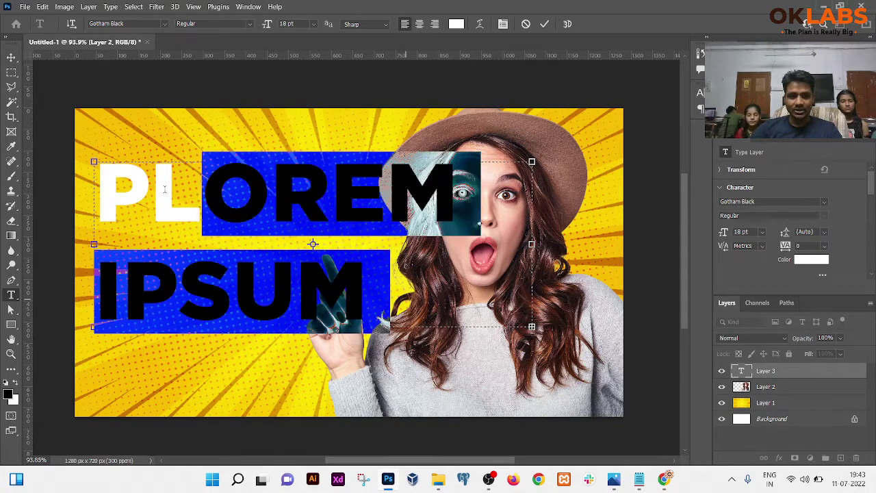
type("DOLOR SIT AMET,")
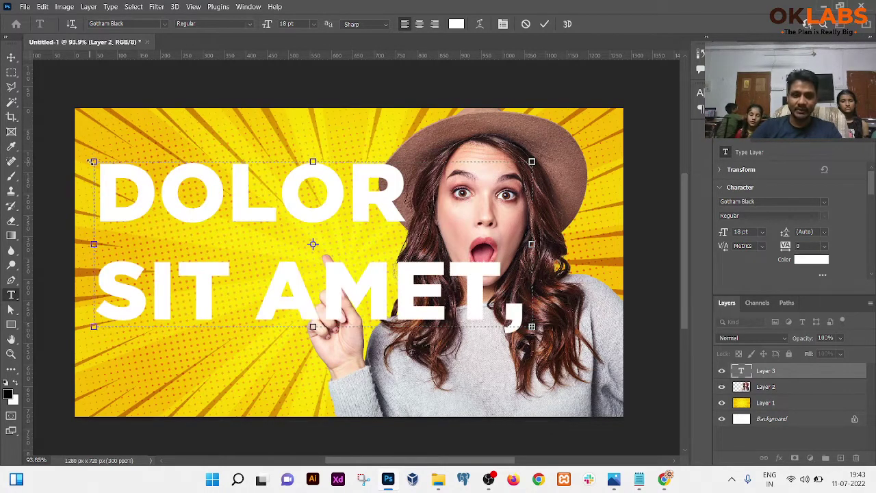
left_click(400, 221)
left_click(313, 188)
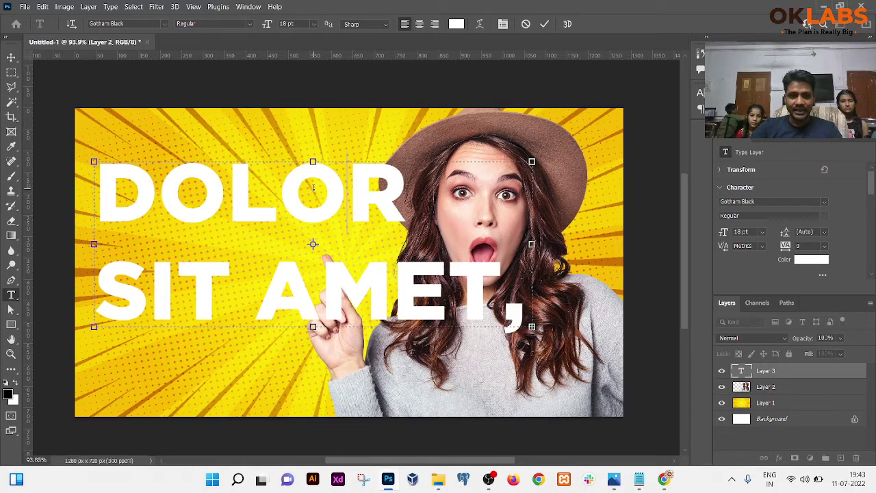
key("ctrl+a")
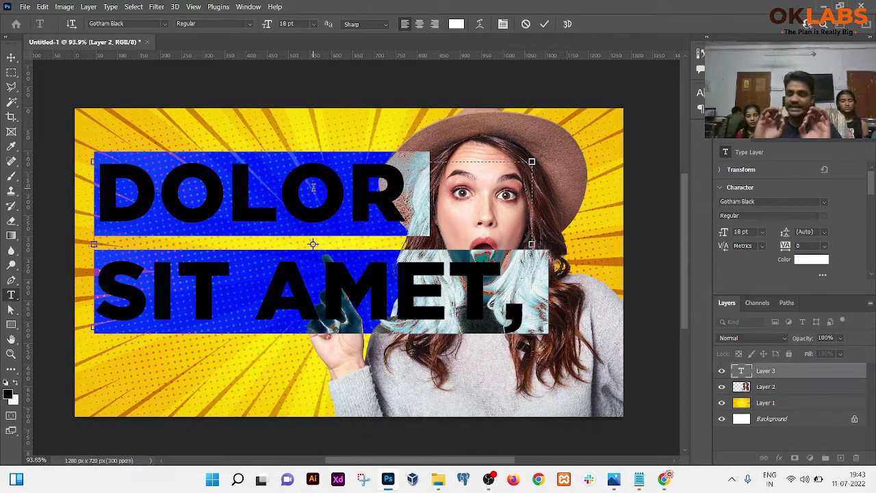
key("BackSpace")
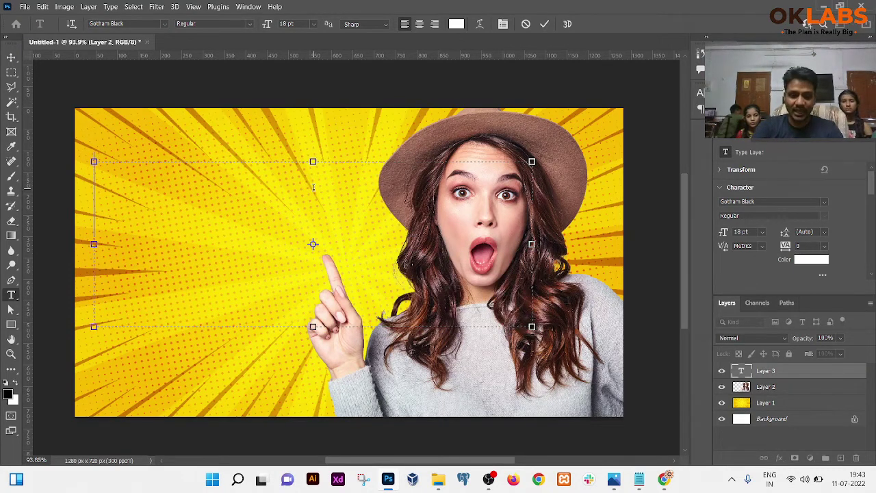
Write "PROFESIONAL" in the text box and widen the box past the canvas edge so the word fits on one line.
type("PROFE")
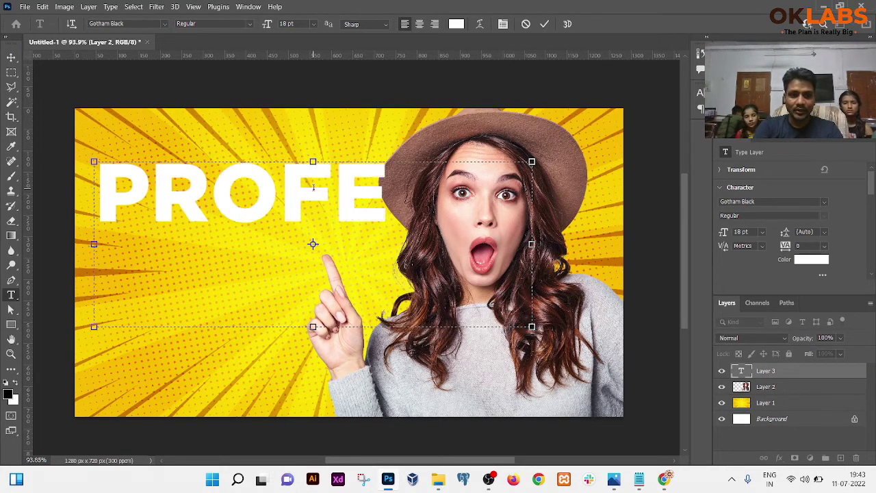
type("SIONAL")
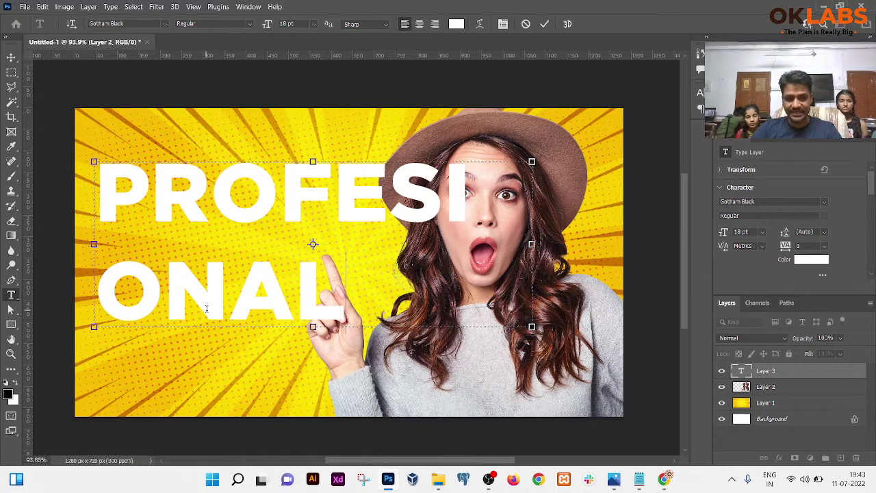
left_click_drag(532, 326, 625, 311)
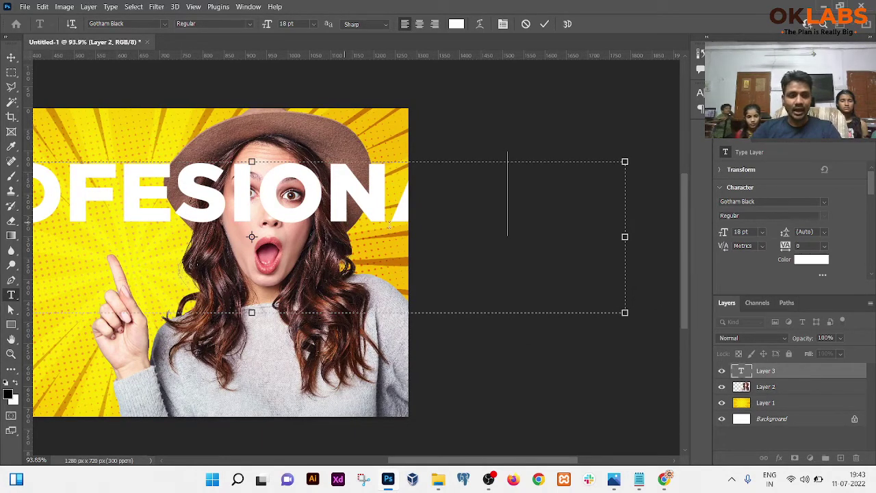
Select the whole word and reduce its font size, trying 10 pt before settling on 8 pt.
key("ctrl+a")
scroll(519, 211, "left", 5)
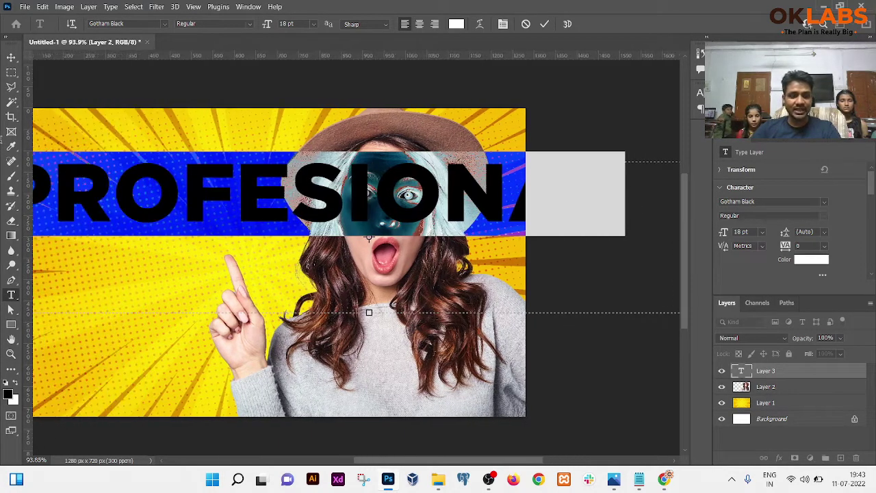
scroll(356, 258, "left", 2)
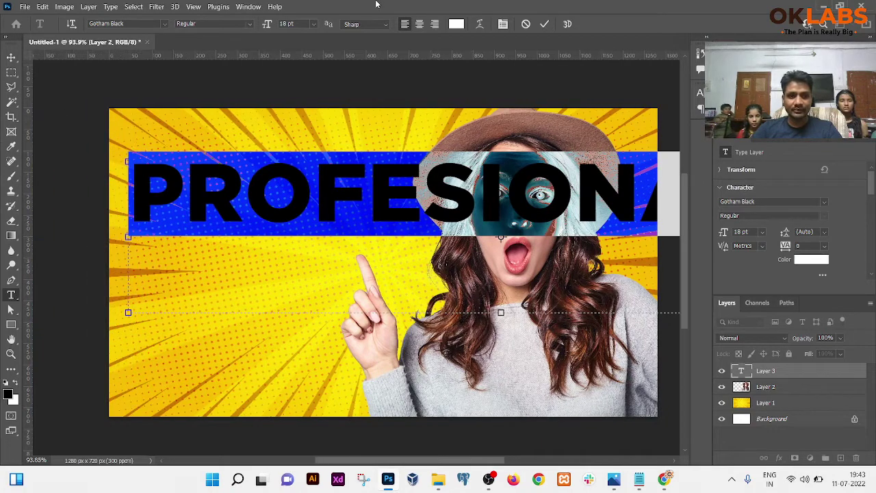
left_click(316, 26)
left_click(299, 75)
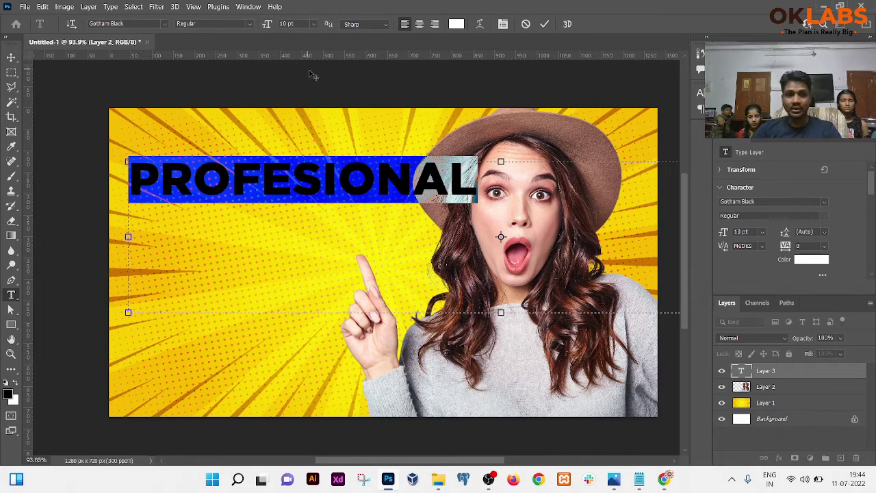
left_click(315, 25)
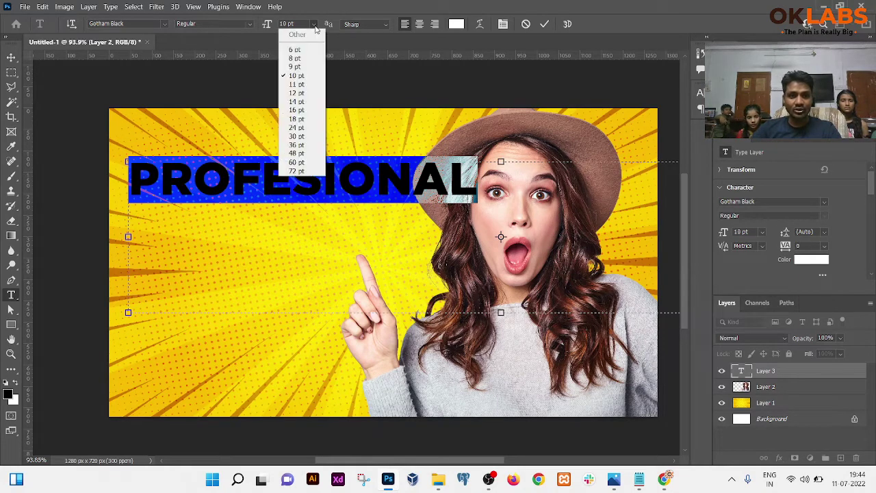
left_click(295, 61)
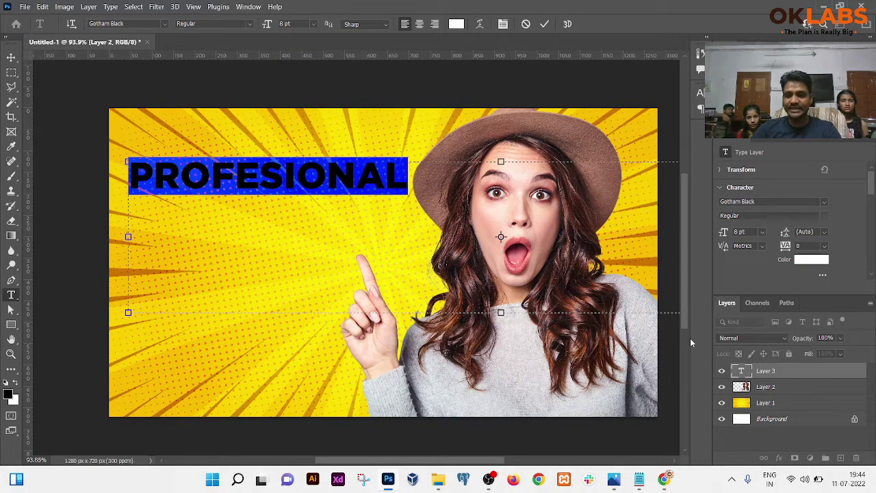
Clear the selected word and write "PROFESIONAL" again at 8 pt in the same text box.
scroll(541, 293, "down", 1)
key("BackSpace")
scroll(513, 240, "down", 2)
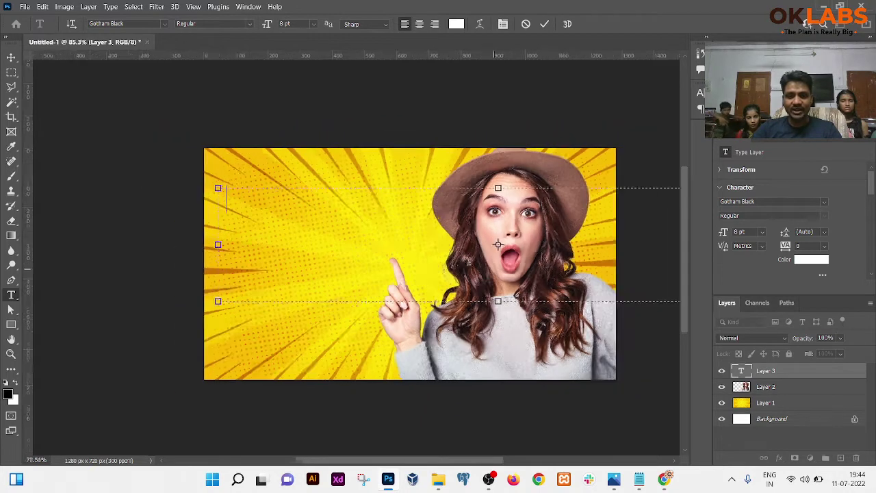
left_click_drag(491, 462, 546, 463)
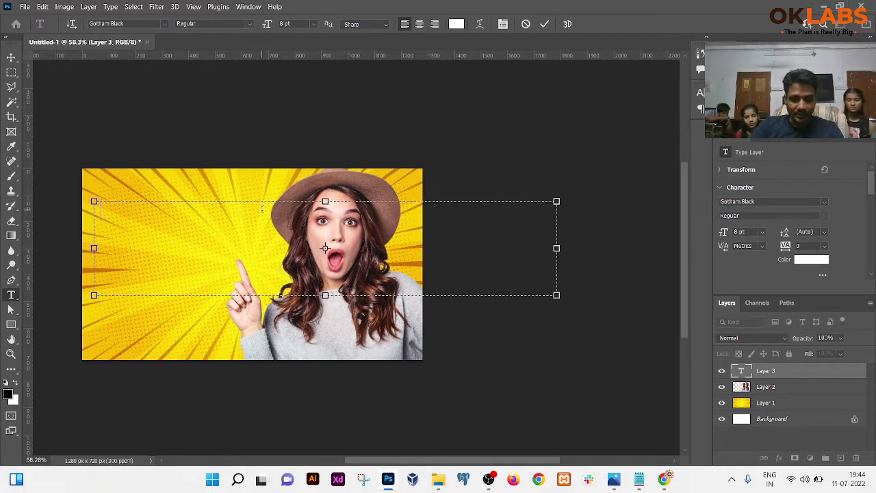
type("PROF")
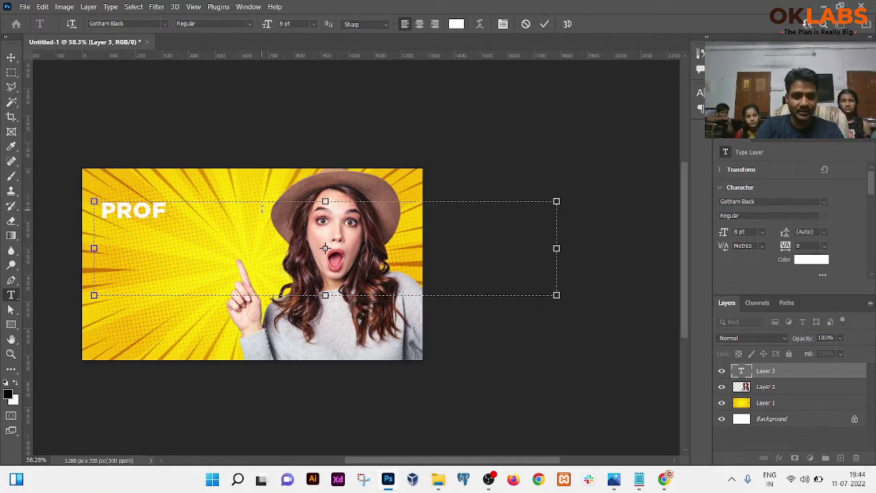
type("ESION")
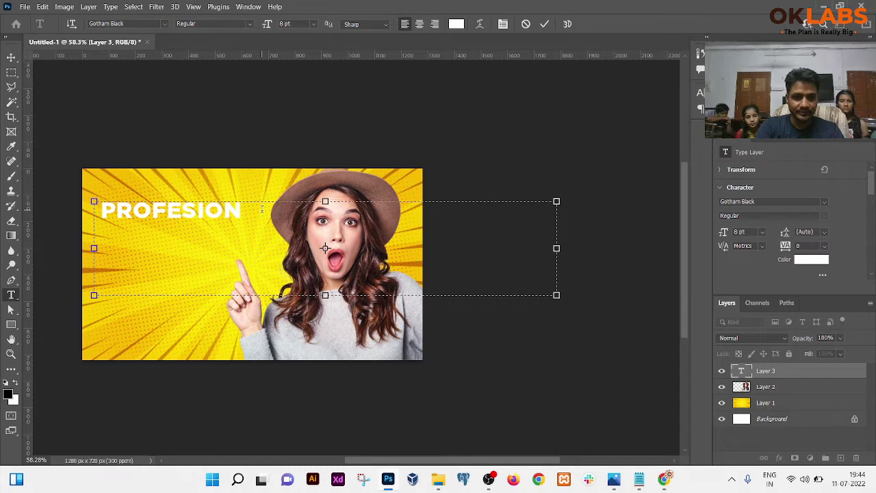
type("AL")
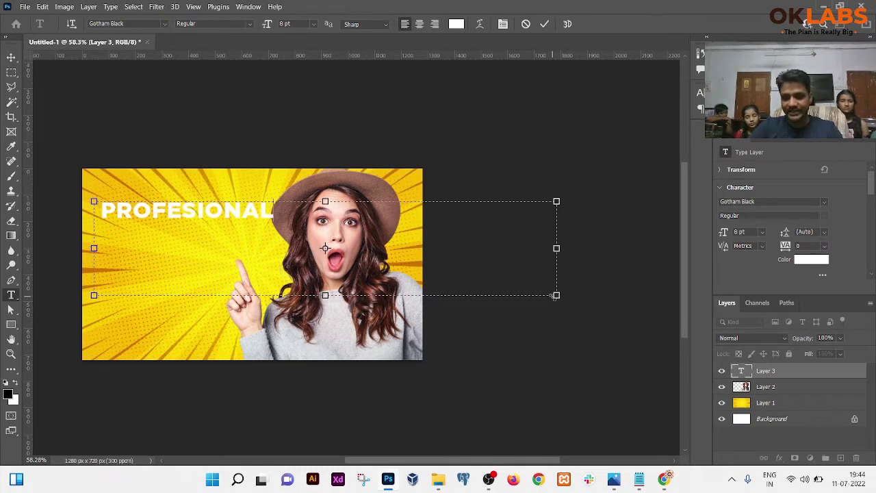
Shrink the text box to fit closely around PROFESIONAL and nudge the word into place near the canvas's upper-left area.
left_click_drag(557, 295, 275, 222)
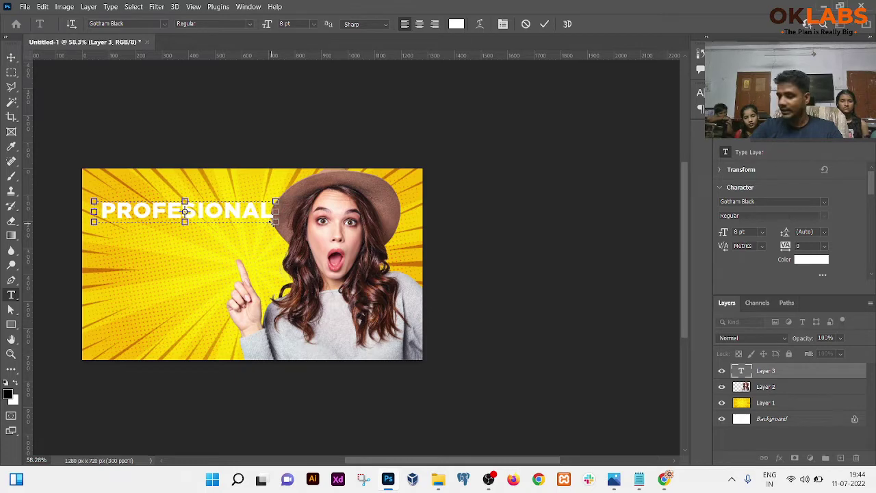
left_click(12, 58)
scroll(212, 228, "up", 1)
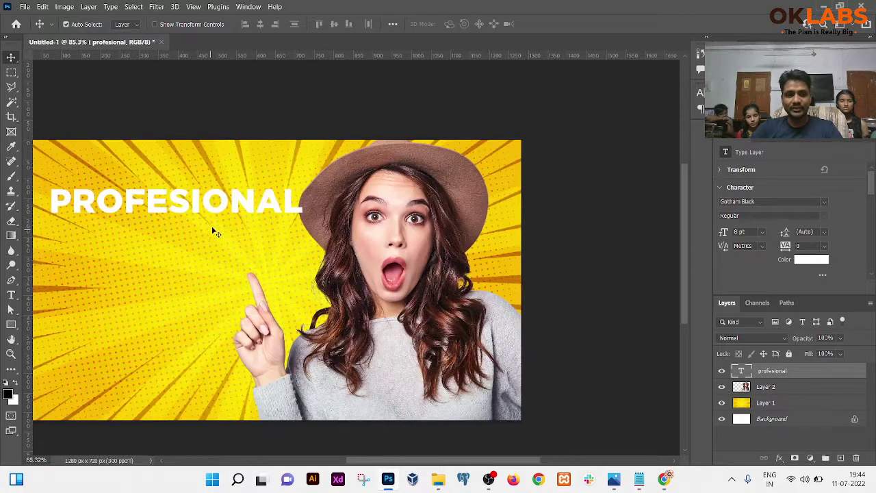
scroll(190, 209, "up", 3)
left_click_drag(313, 204, 303, 210)
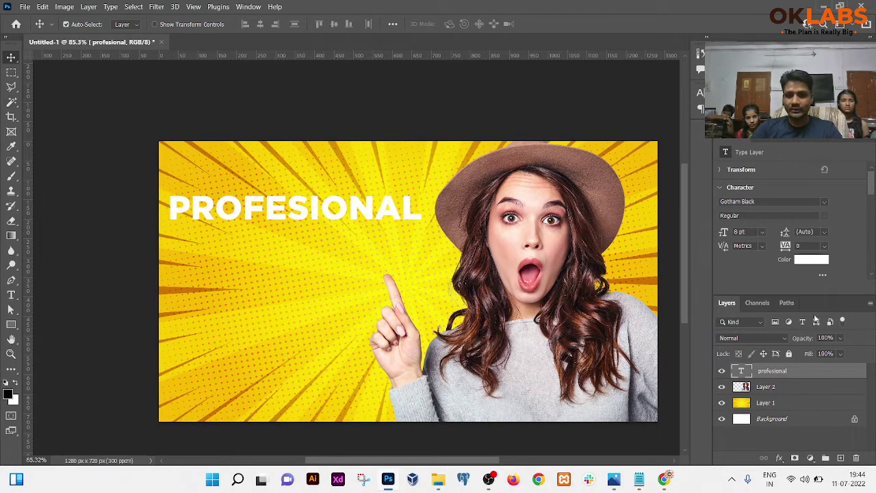
Reopen the PROFESIONAL text for editing and turn off its All Caps formatting.
double_click(743, 371)
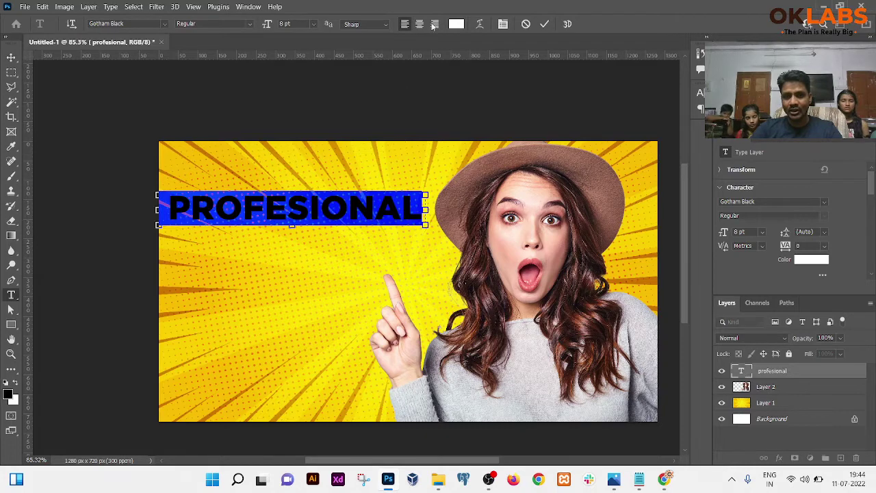
left_click(503, 24)
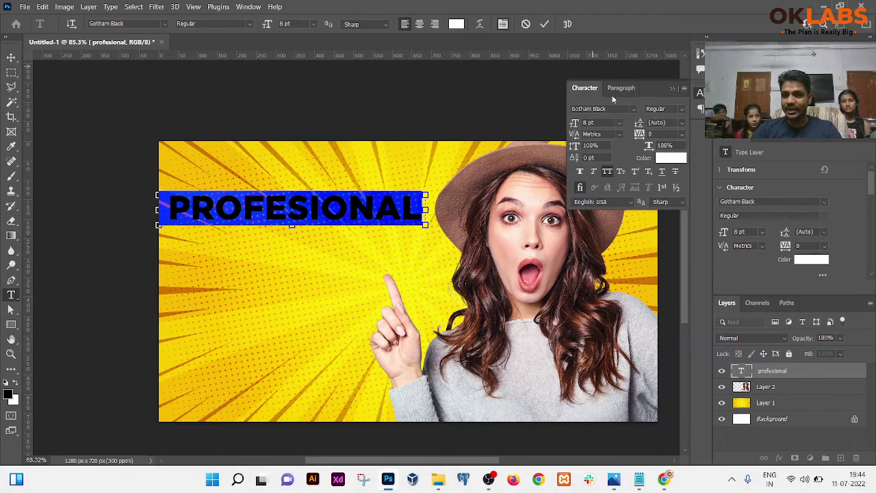
left_click(608, 172)
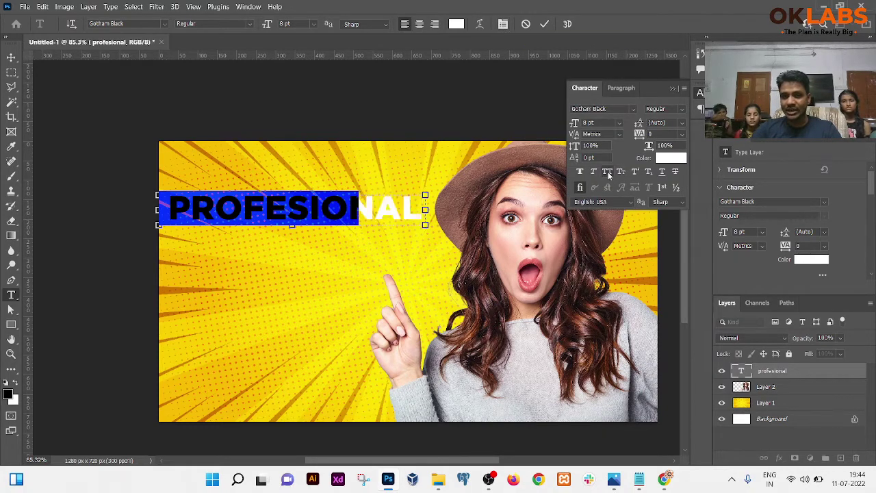
left_click(607, 172)
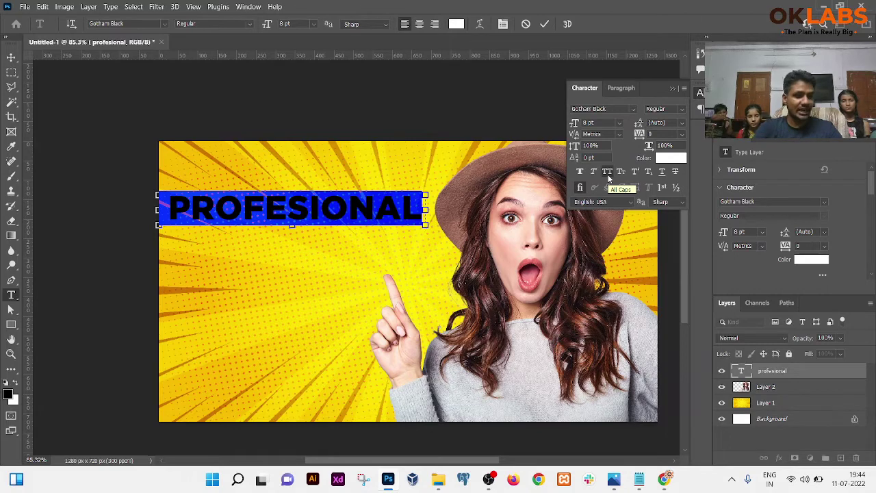
left_click(607, 172)
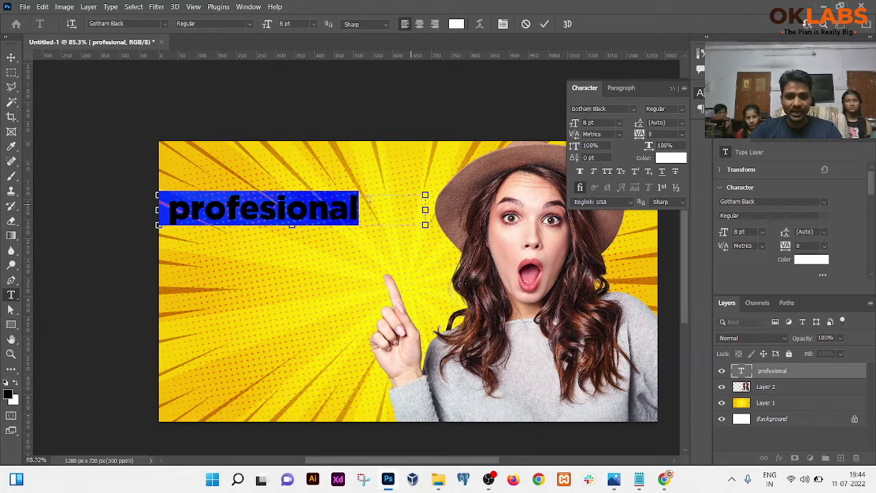
Replace the whole word with "profesional" in lowercase letters, without a leading space.
left_click(366, 199)
left_click_drag(366, 198, 135, 191)
key("BackSpace")
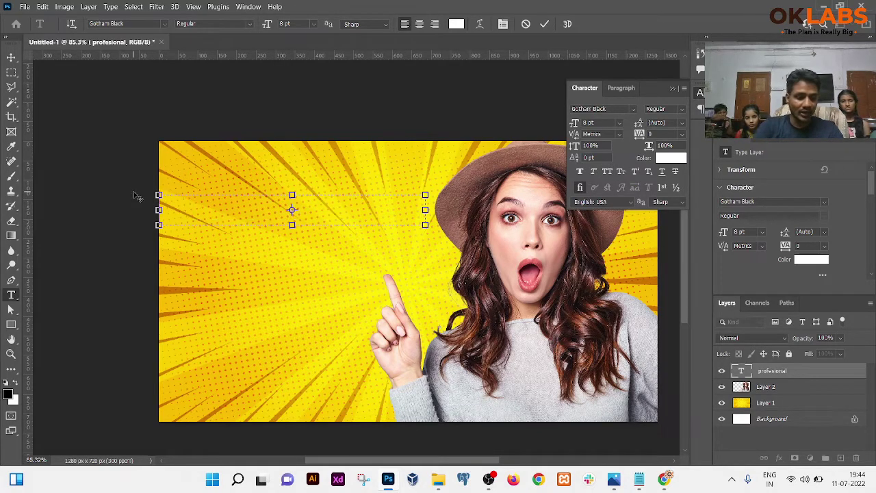
key("Caps_Lock")
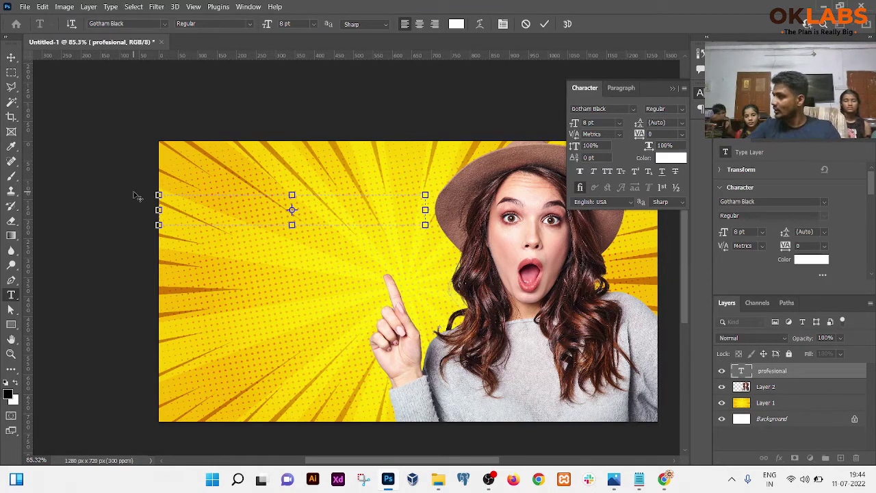
key("Caps_Lock")
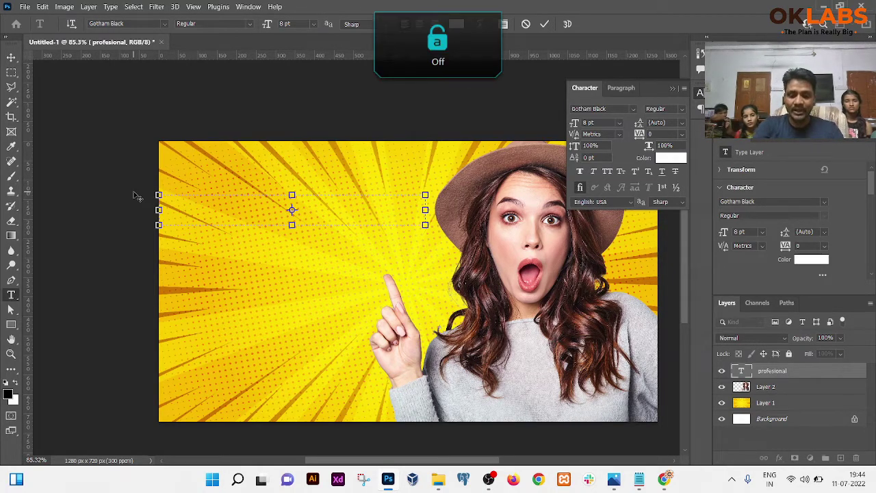
type("profe")
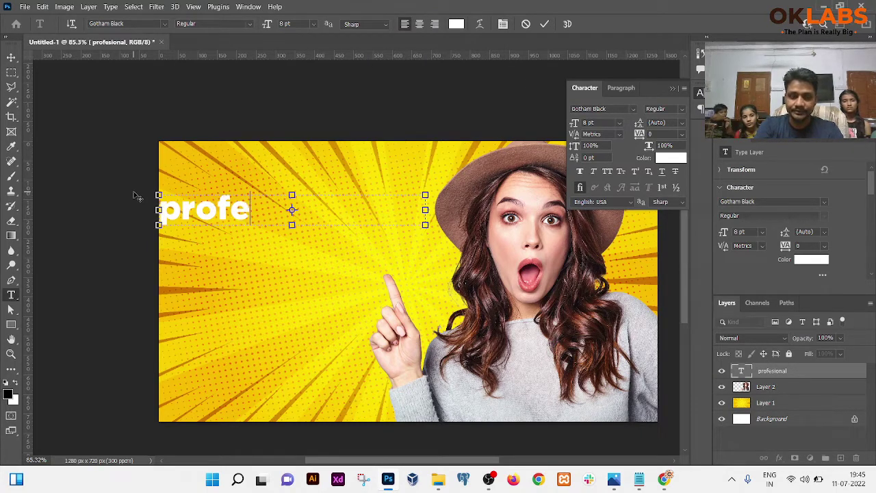
type("sional")
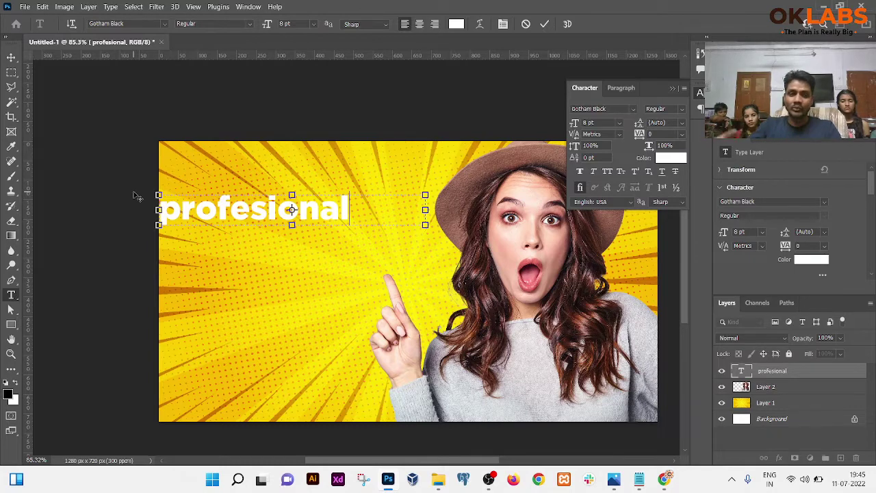
Apply All Caps to the whole word "profesional", finish editing it and close the Character settings.
left_click_drag(387, 215, 138, 208)
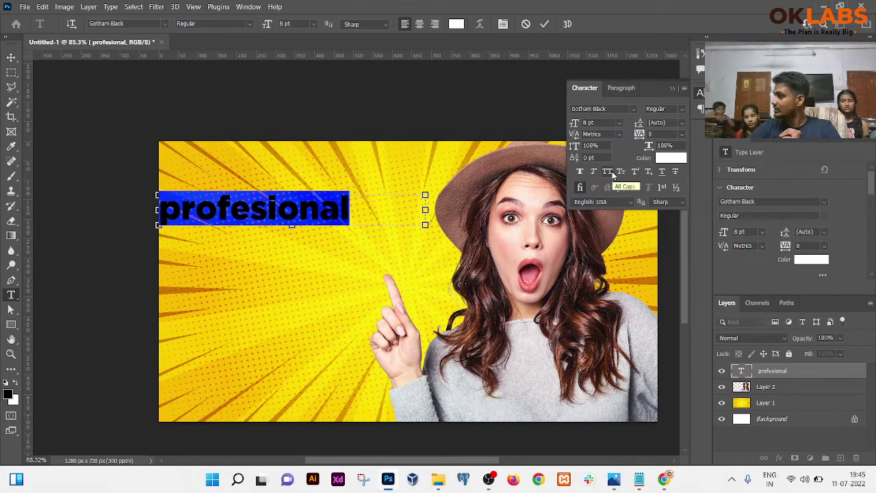
left_click(613, 172)
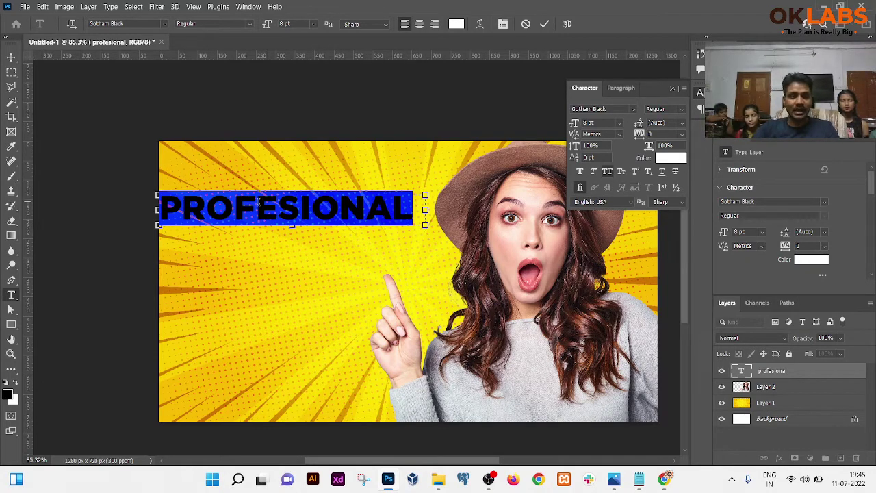
left_click(12, 58)
mouse_move(298, 210)
left_mouse_down()
mouse_move(301, 201)
mouse_move(291, 194)
mouse_move(285, 205)
left_mouse_up()
left_click(476, 266)
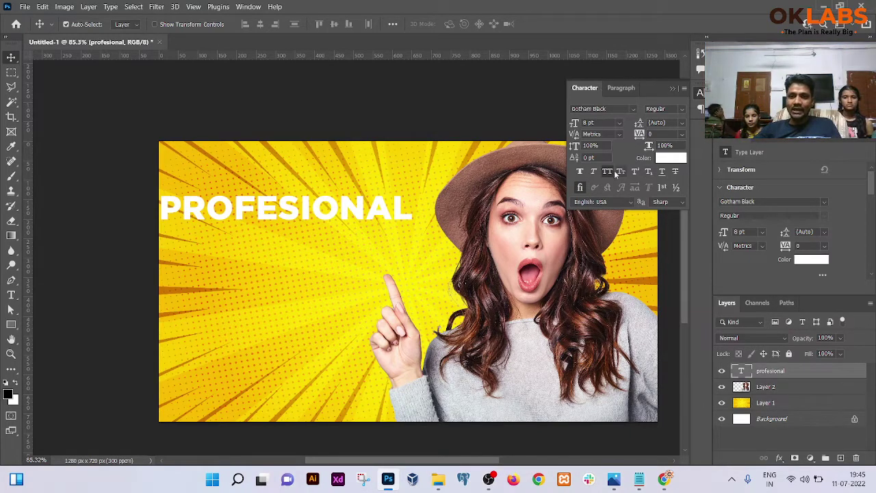
left_click(674, 90)
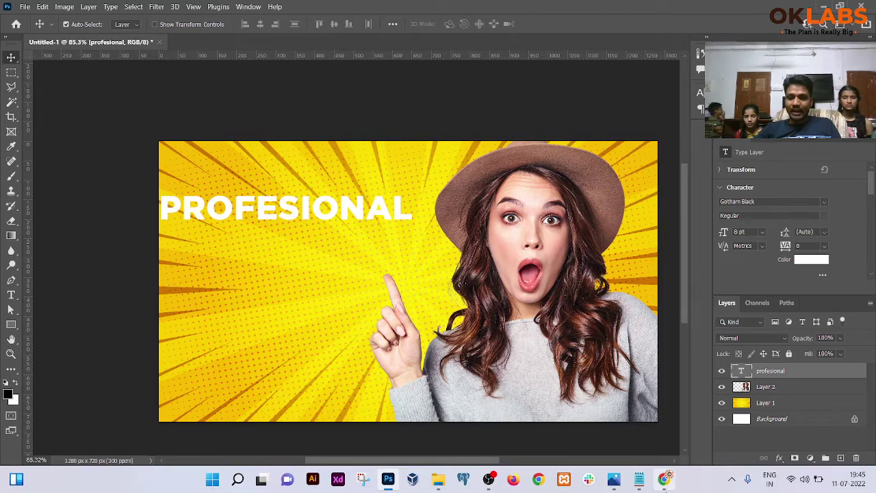
Check the second title word in Notepad and write "YOUTUBE" in a new text box directly below PROFESIONAL in Photoshop.
mouse_move(639, 479)
left_click(761, 415)
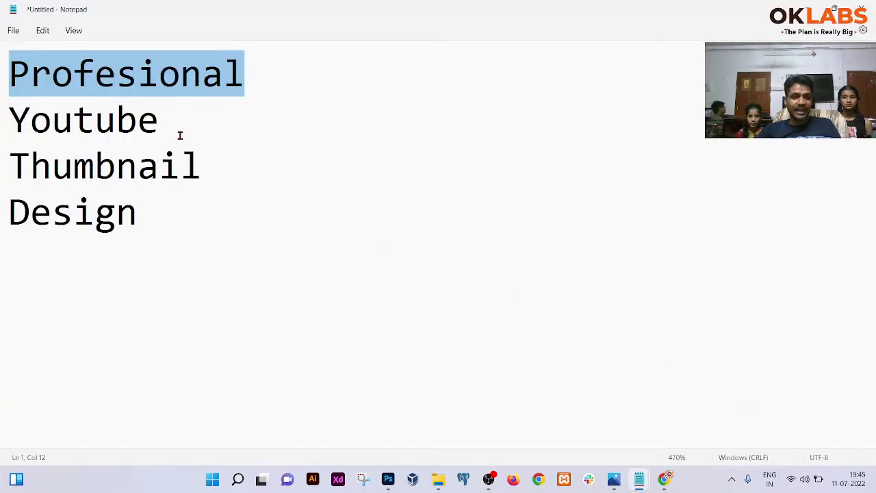
left_click_drag(181, 133, 2, 131)
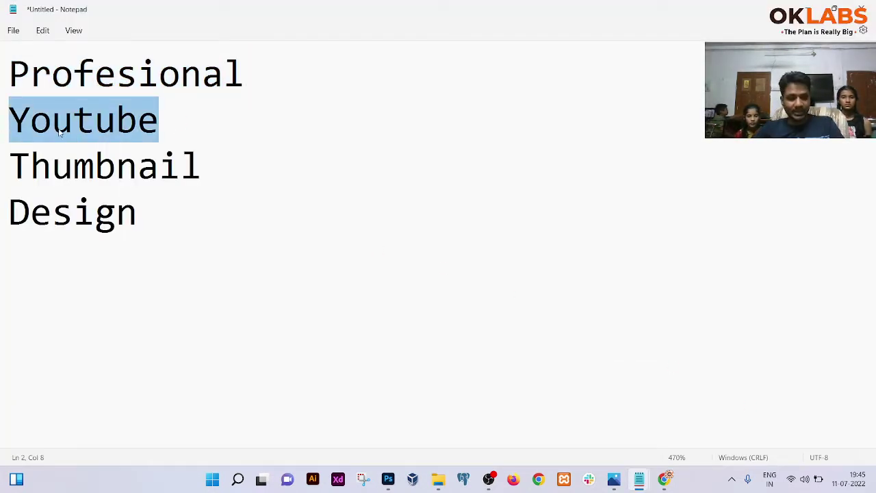
key("alt+Tab")
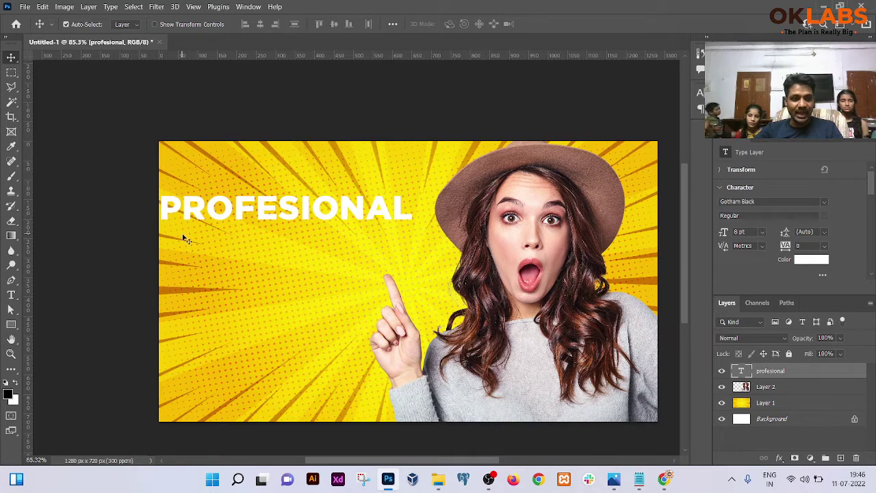
left_click(10, 295)
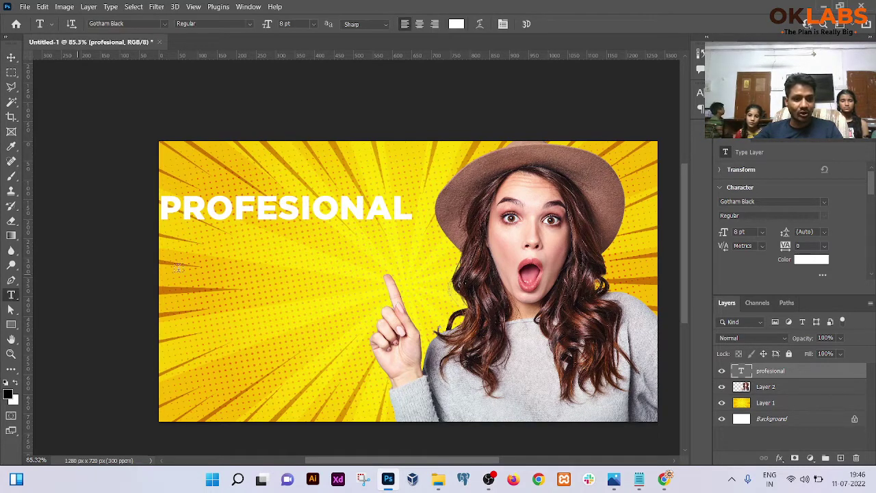
left_click_drag(171, 230, 406, 269)
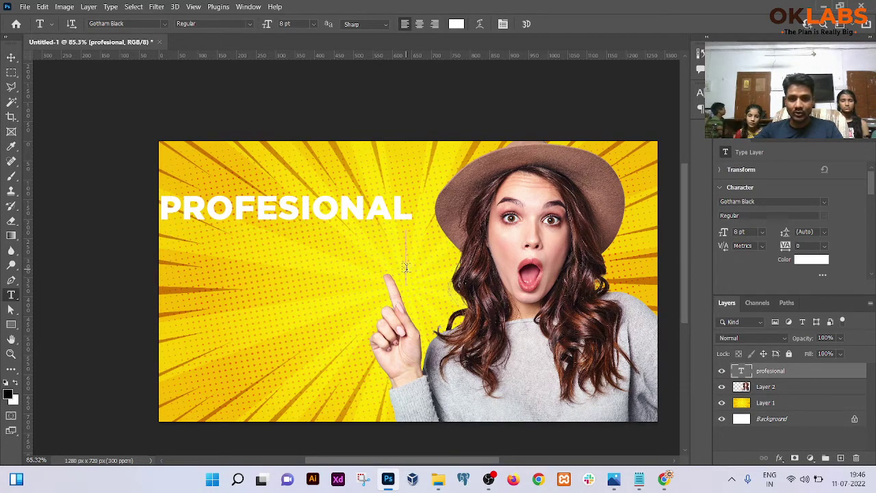
key("BackSpace")
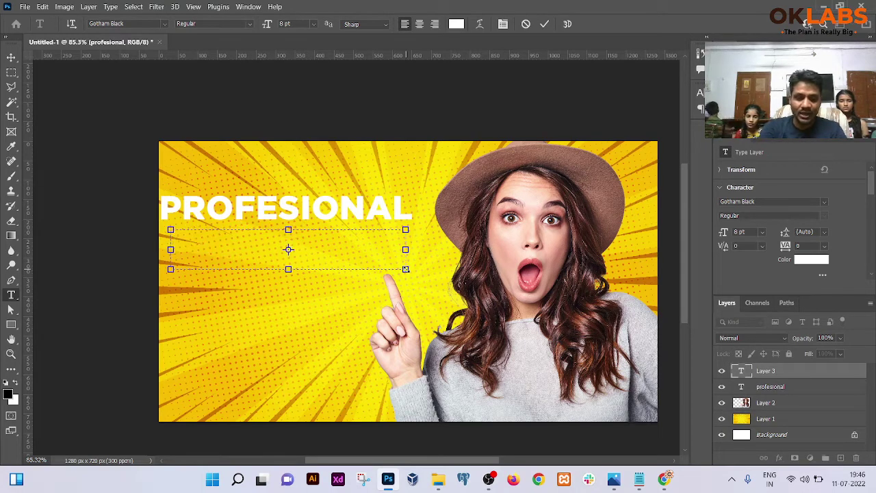
type("YOUTUBR")
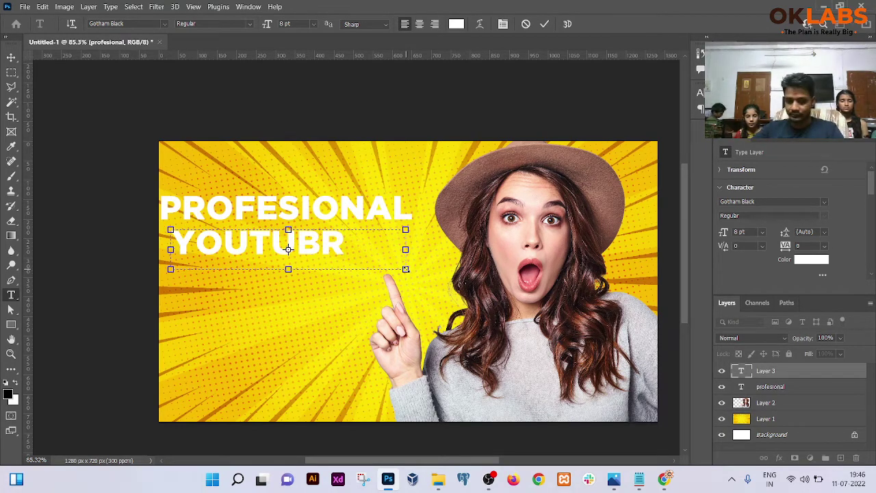
key("BackSpace")
type("E")
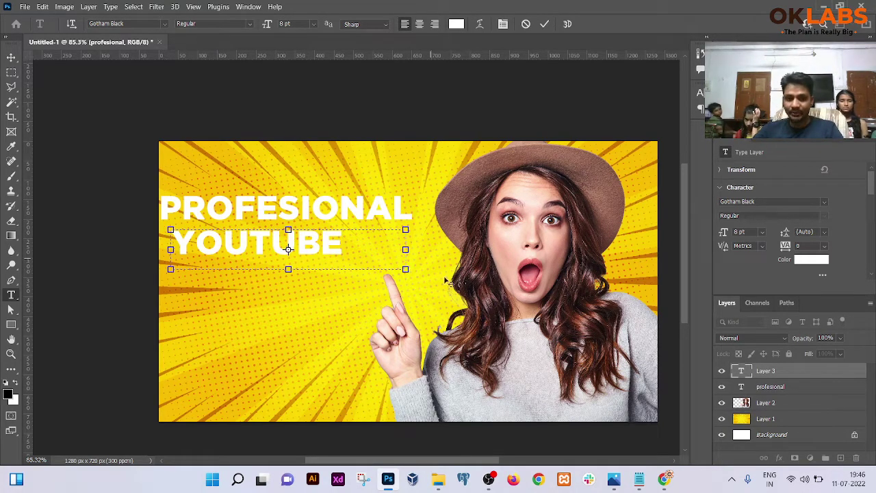
Shrink the YOUTUBE text box to about 453 x 67 px and arrange the words with YOUTUBE centred below PROFESIONAL.
left_click_drag(406, 269, 345, 253)
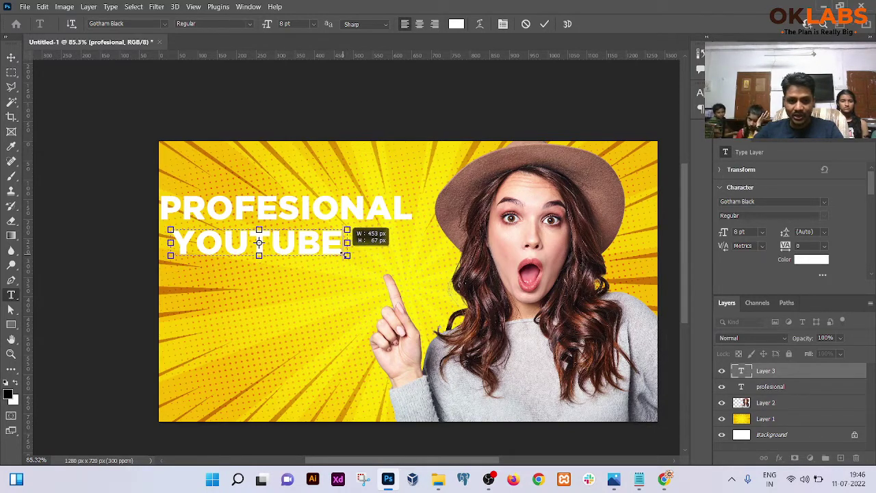
left_click(11, 57)
left_click_drag(248, 215, 291, 244)
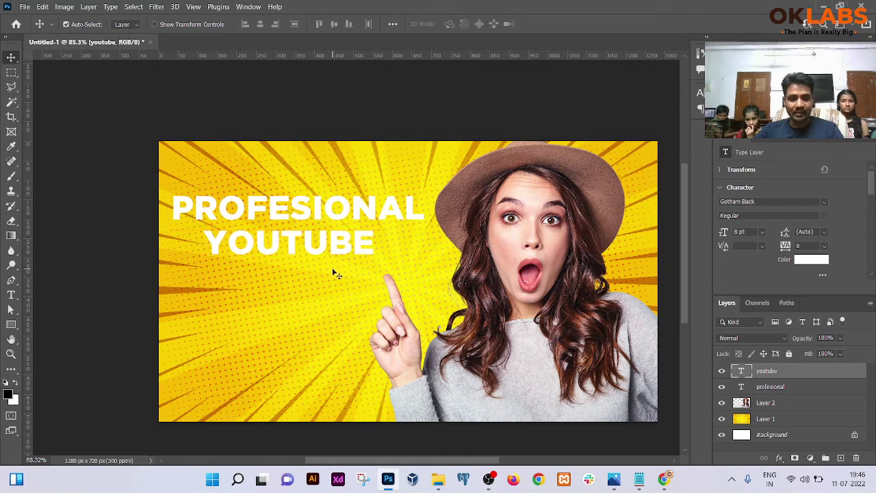
Check the third title word in Notepad and select the PROFESIONAL text layer in Photoshop.
key("alt+Tab")
left_click_drag(200, 164, 2, 173)
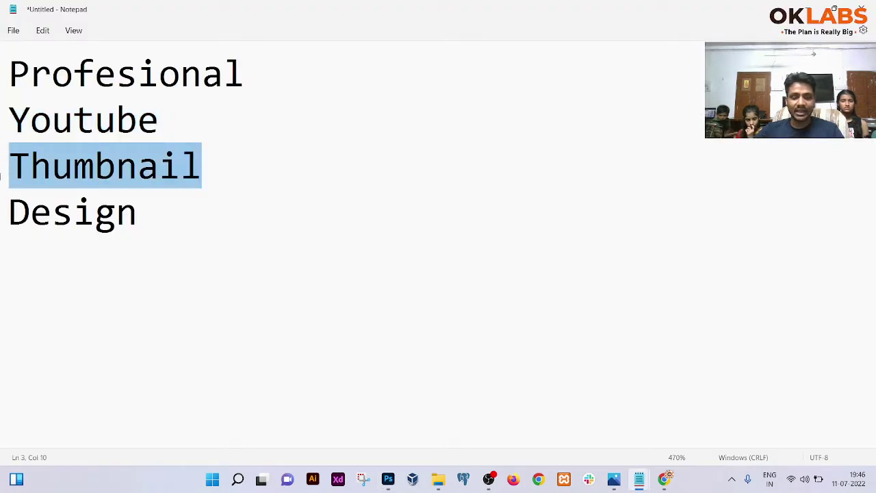
key("alt+Tab")
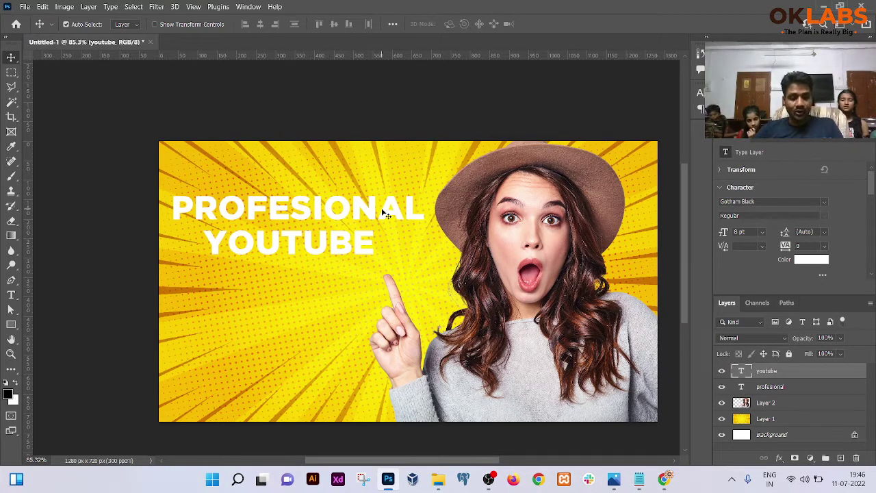
right_click(307, 210)
left_click(325, 212)
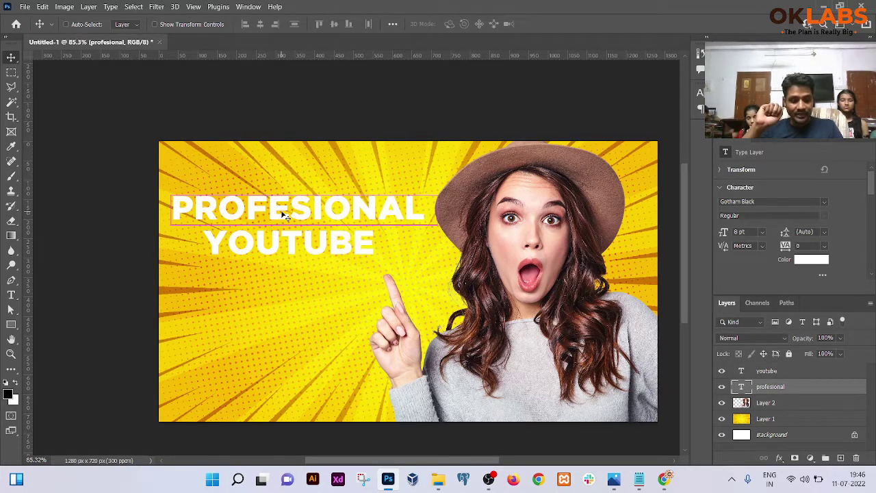
Duplicate the PROFESIONAL text below YOUTUBE, change the copy to THUMBNAIL and narrow its text box to fit the word.
key("ctrl")
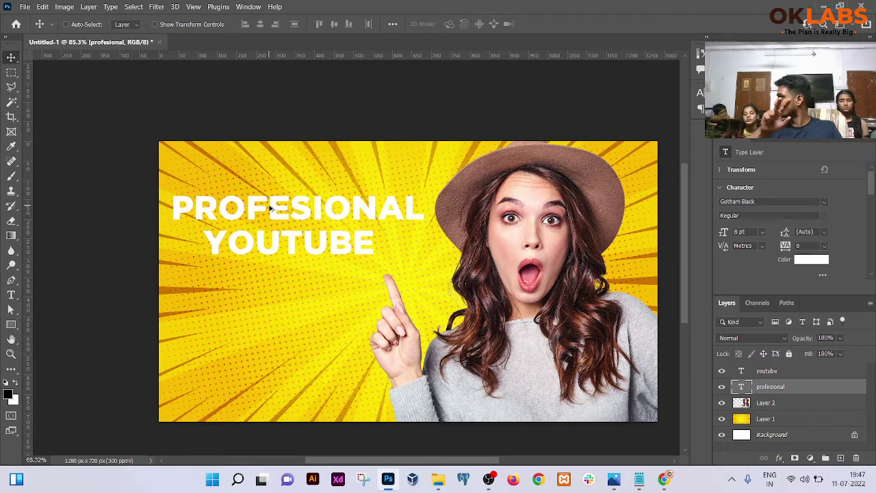
left_click_drag(272, 208, 274, 288)
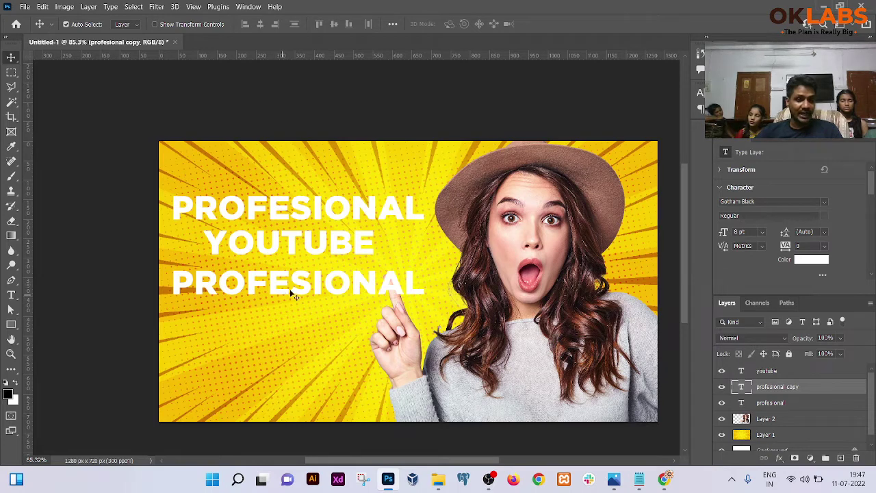
double_click(743, 389)
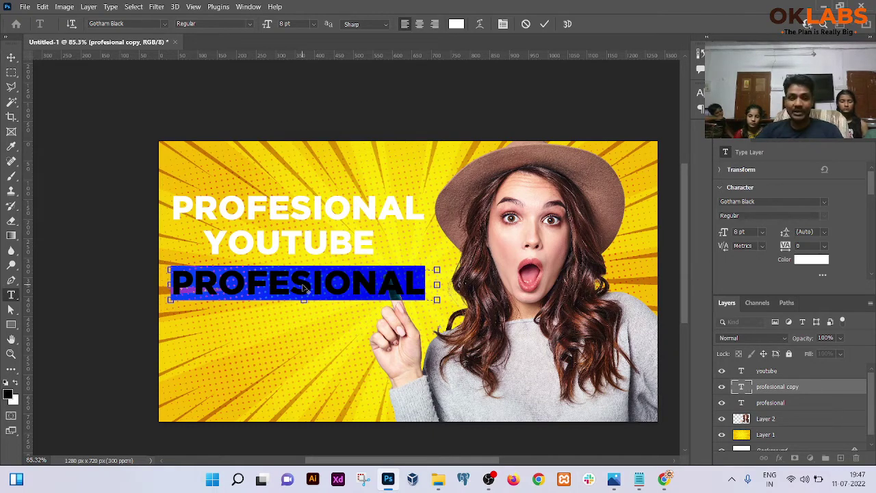
key("BackSpace")
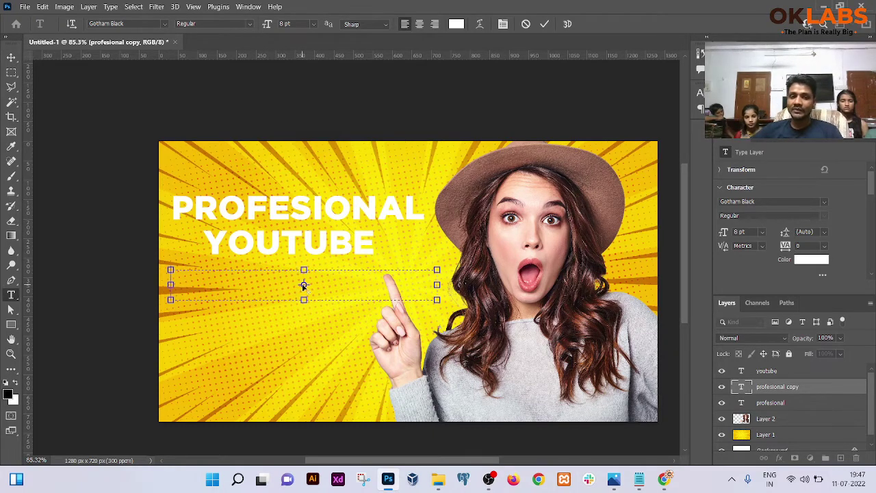
type("THU")
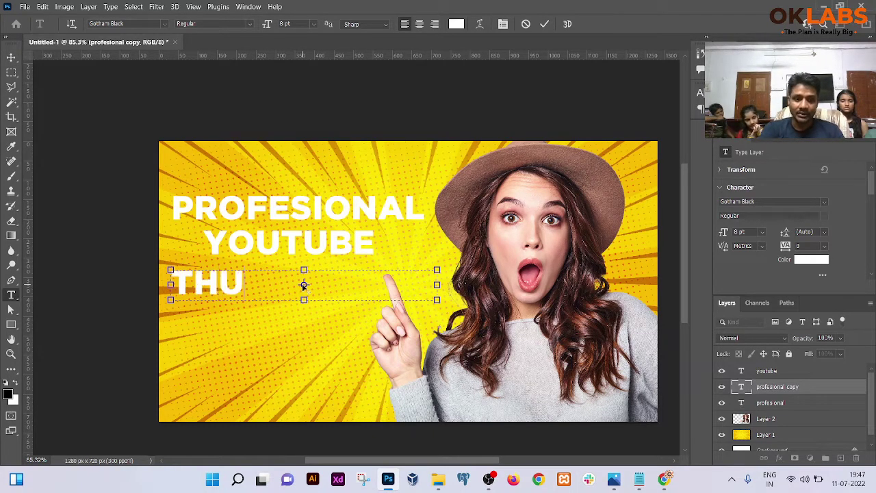
type("MBNAIL")
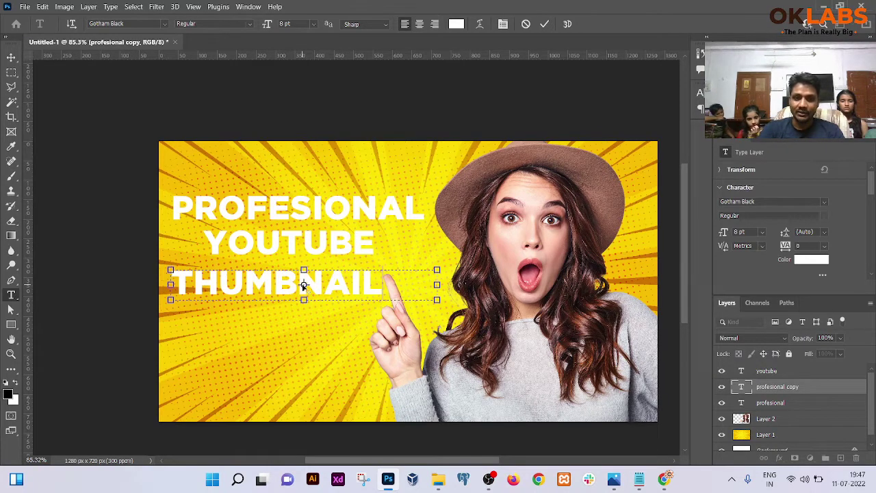
left_click_drag(437, 299, 391, 300)
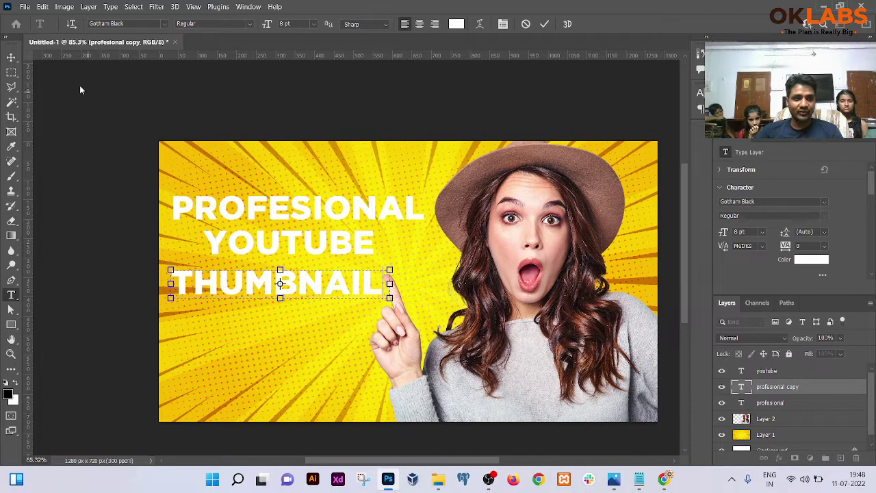
left_click(12, 58)
Duplicate the THUMBNAIL text below itself, change the copy to DESIGN, and fit and centre it under THUMBNAIL.
left_click_drag(250, 287, 278, 322)
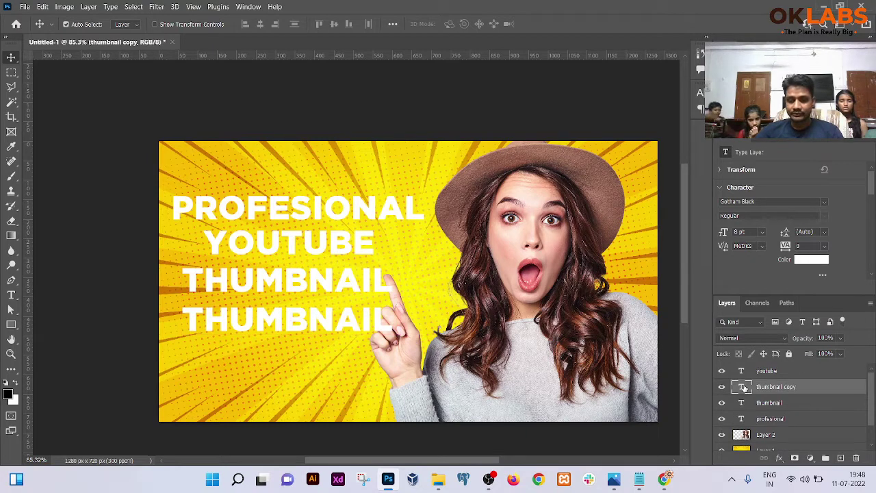
double_click(743, 387)
type("DEI")
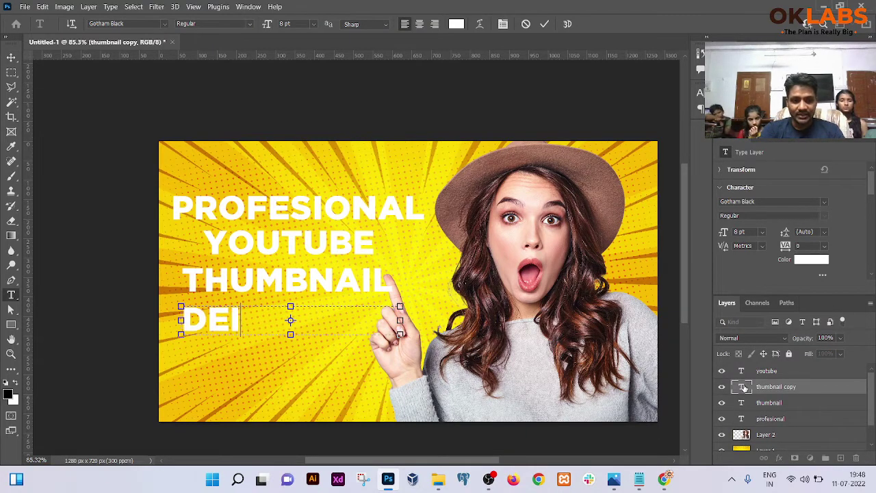
key("BackSpace")
type("SGIN")
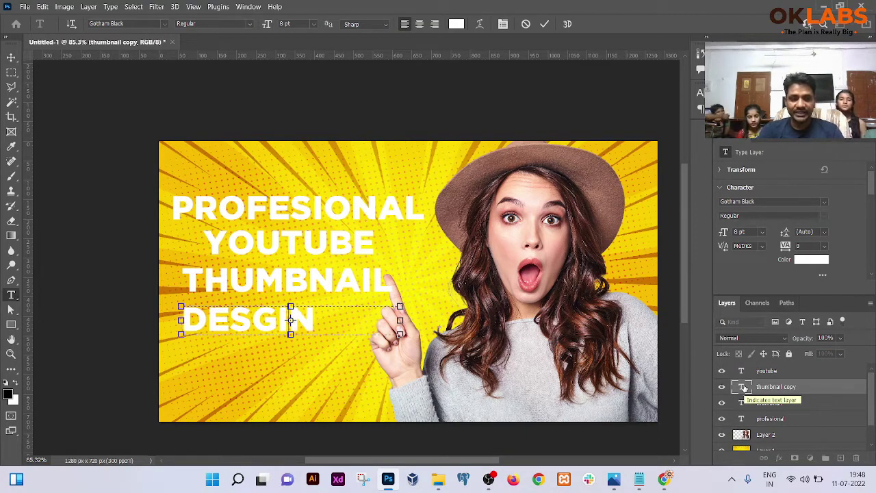
key("BackSpace")
key("BackSpace")
key("BackSpace")
type("IGN")
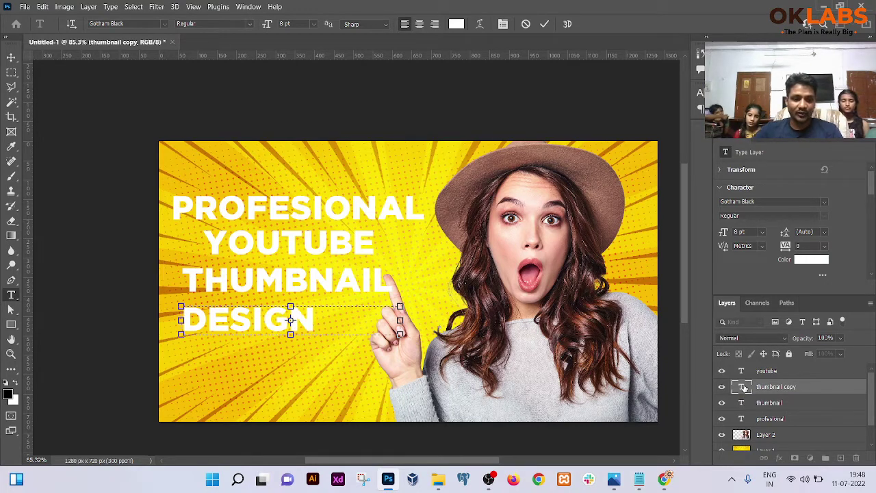
left_click_drag(400, 335, 313, 311)
left_click(13, 60)
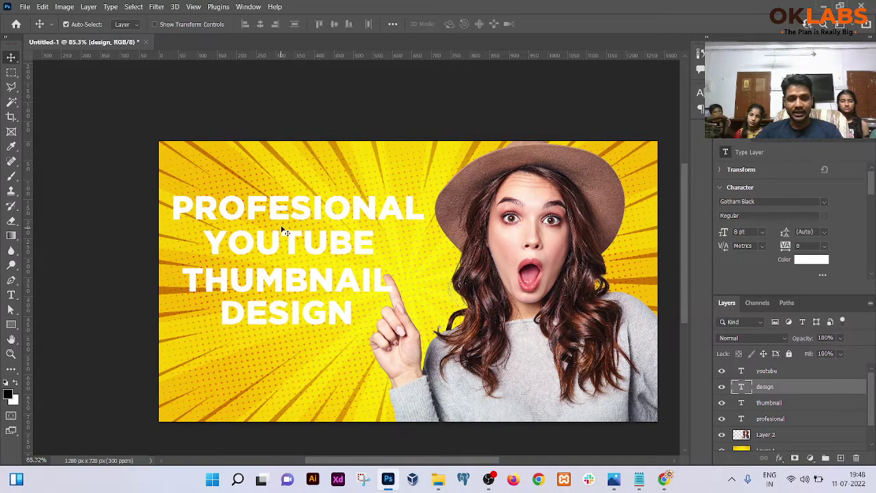
Move the PROFESIONAL line up slightly and bring the YOUTUBE line up close beneath it.
right_click(283, 212)
left_click(291, 217)
left_click_drag(276, 204, 276, 194)
right_click(276, 248)
left_click(286, 256)
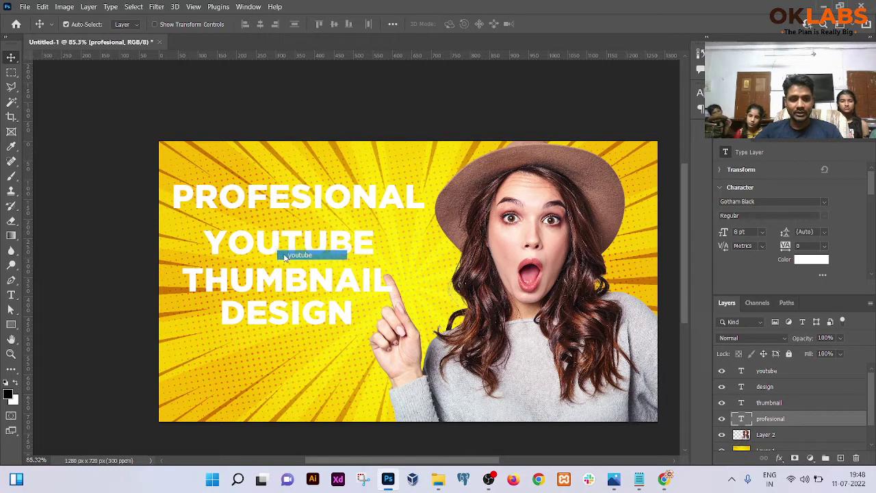
left_click(286, 256)
left_click_drag(286, 254, 285, 239)
Move THUMBNAIL up close beneath YOUTUBE, and DESIGN up below THUMBNAIL with a small gap between them.
right_click(281, 279)
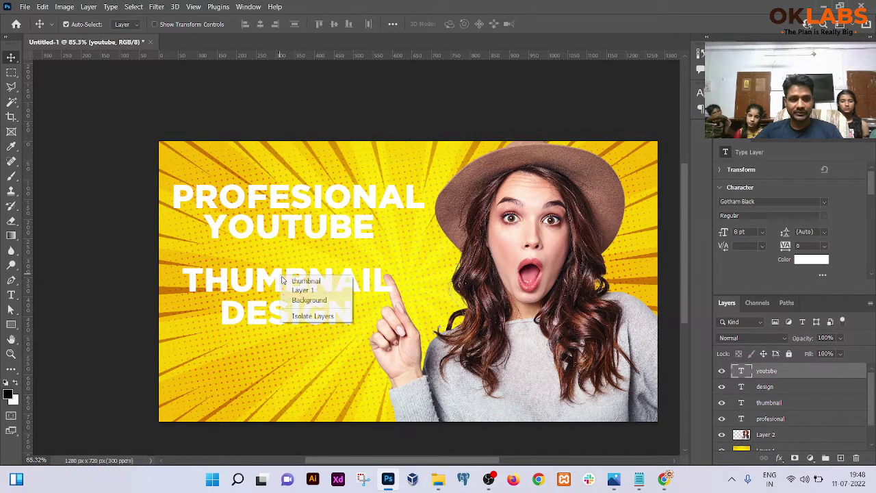
left_click(304, 281)
left_click_drag(302, 281, 299, 259)
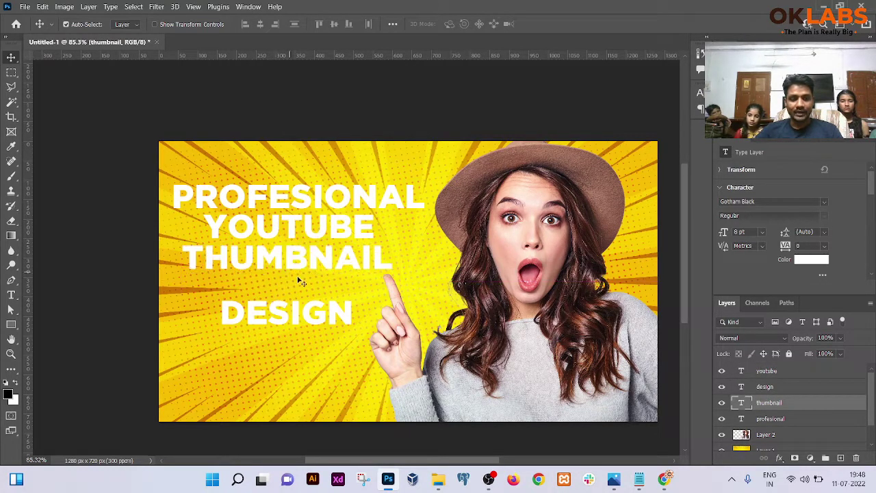
right_click(296, 312)
left_click(304, 317)
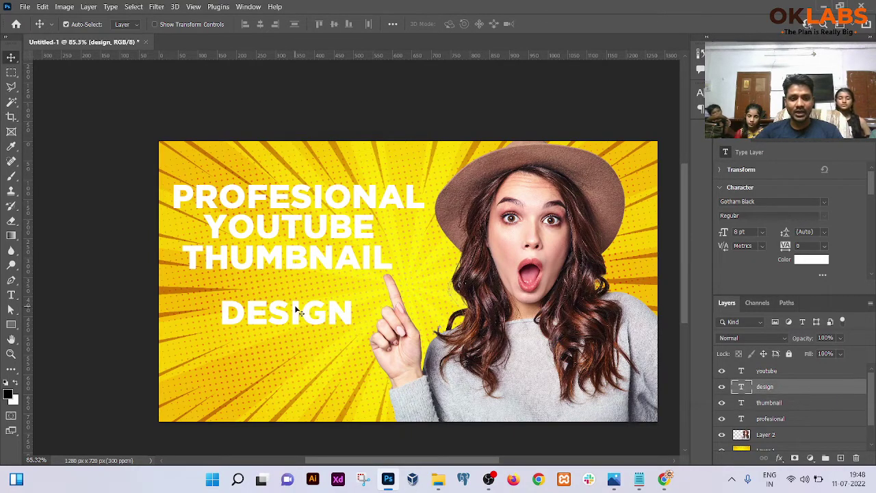
left_click_drag(300, 312, 294, 297)
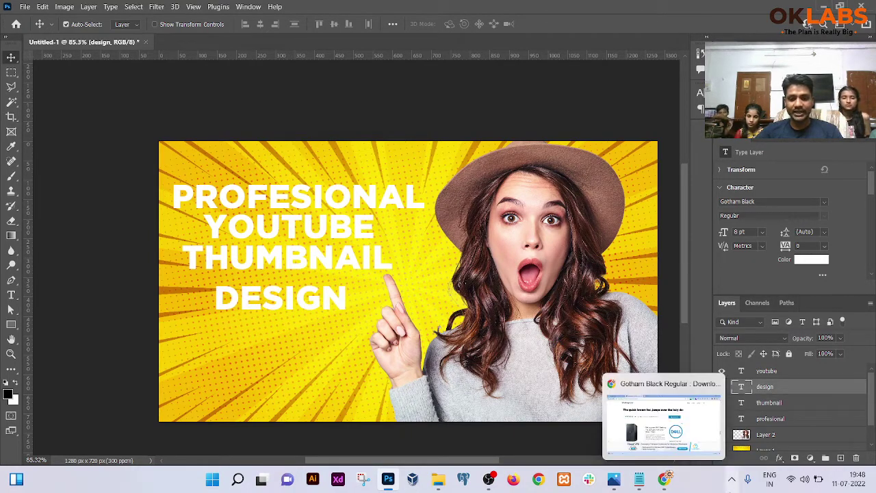
Switch to the image viewer to examine the text and box styling in Thumbnail Design.png, and return to Photoshop.
left_click(615, 479)
scroll(213, 192, "up", 3)
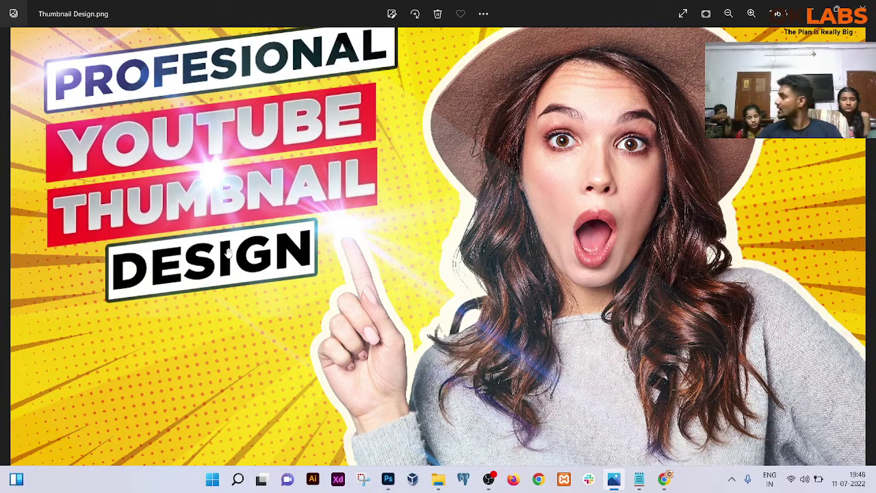
scroll(228, 252, "down", 3)
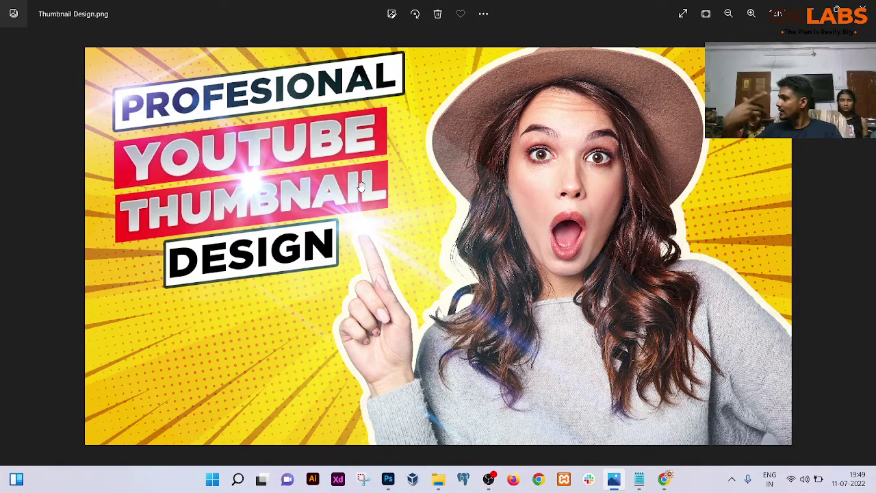
key("alt+Tab")
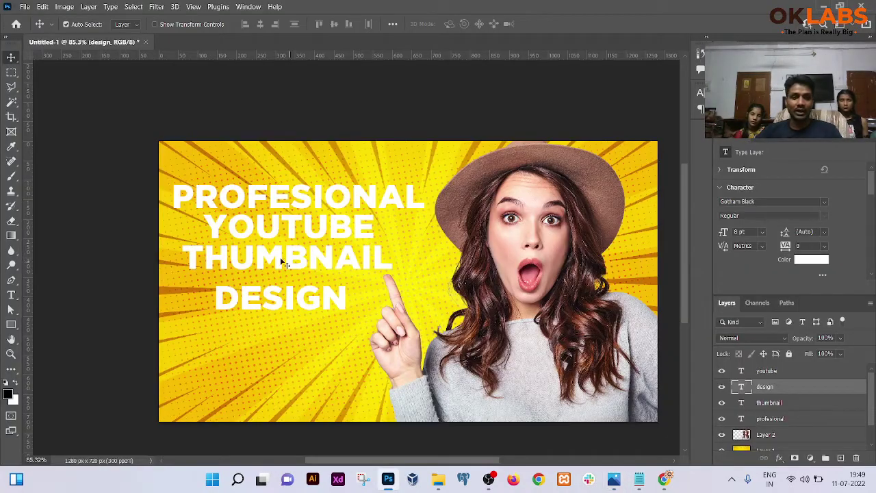
Draw a red-filled rectangle about 556 × 78 px over the THUMBNAIL line and place its layer beneath the thumbnail text layer.
scroll(260, 241, "up", 3)
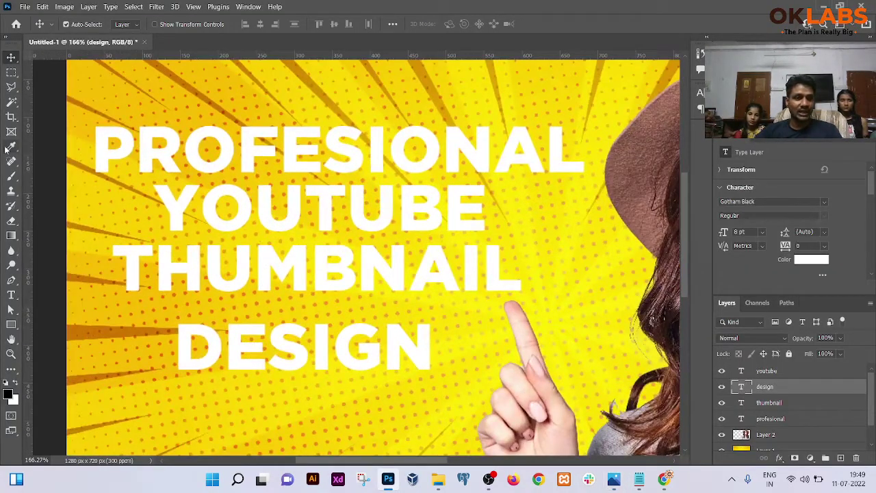
left_click(12, 324)
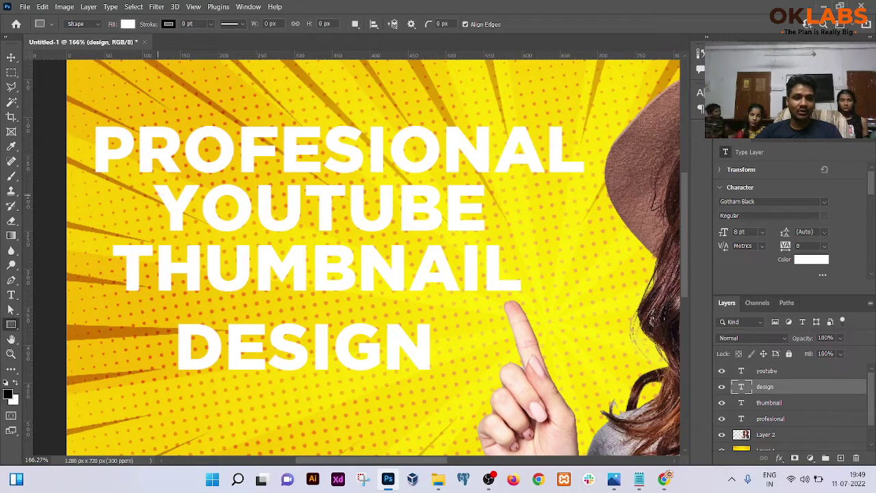
left_click_drag(141, 176, 504, 237)
key("ctrl+z")
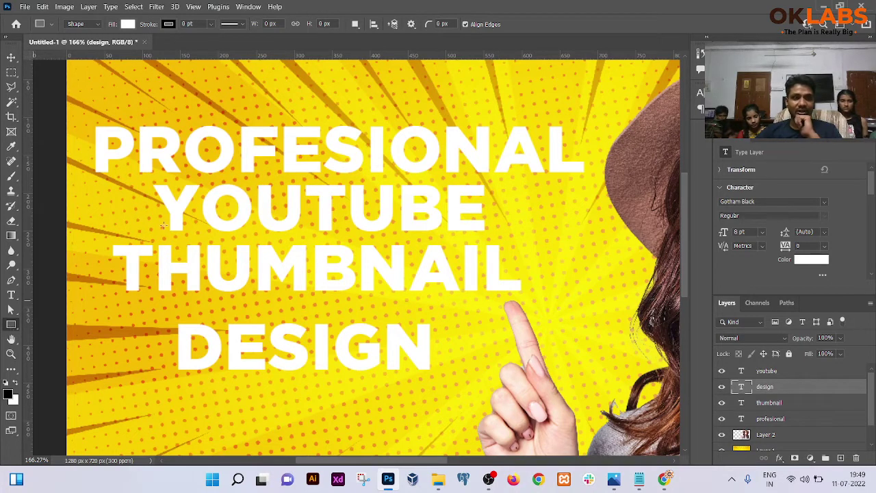
left_click(127, 24)
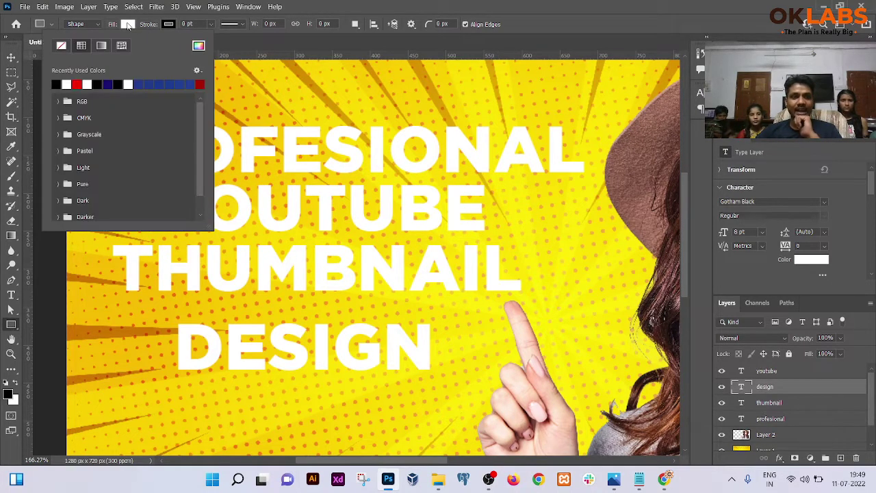
left_click(77, 83)
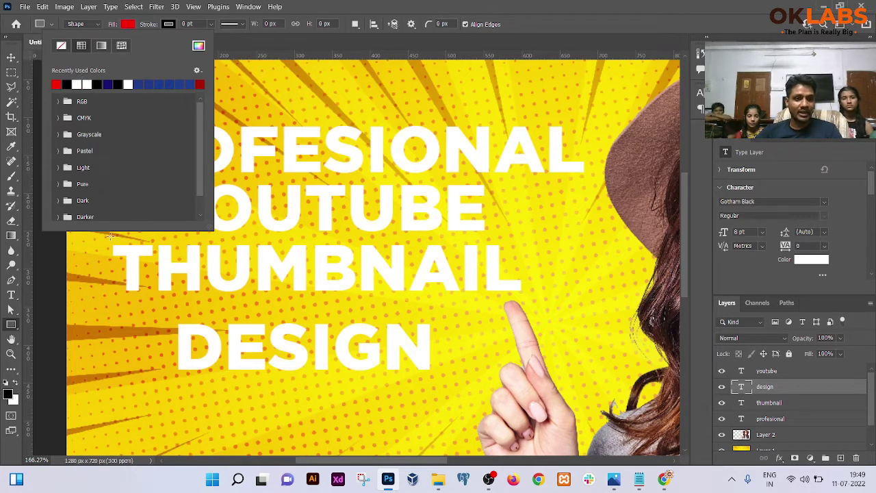
left_click_drag(107, 241, 527, 299)
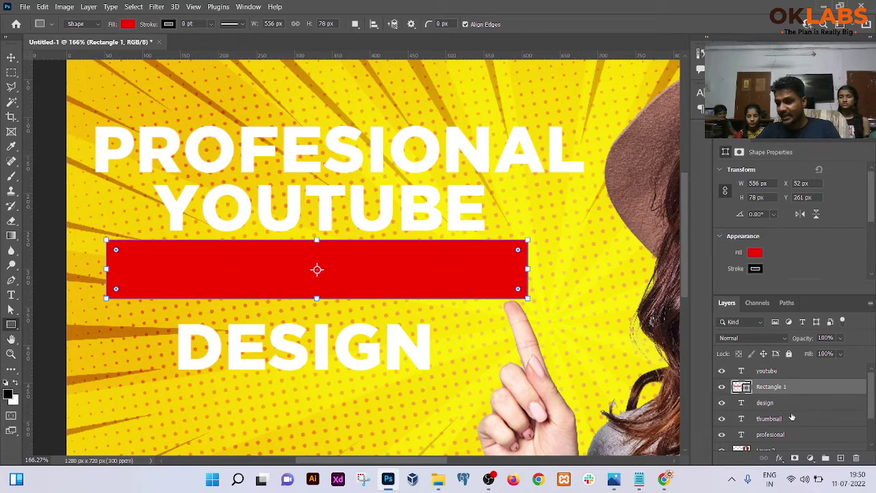
left_click_drag(774, 389, 768, 421)
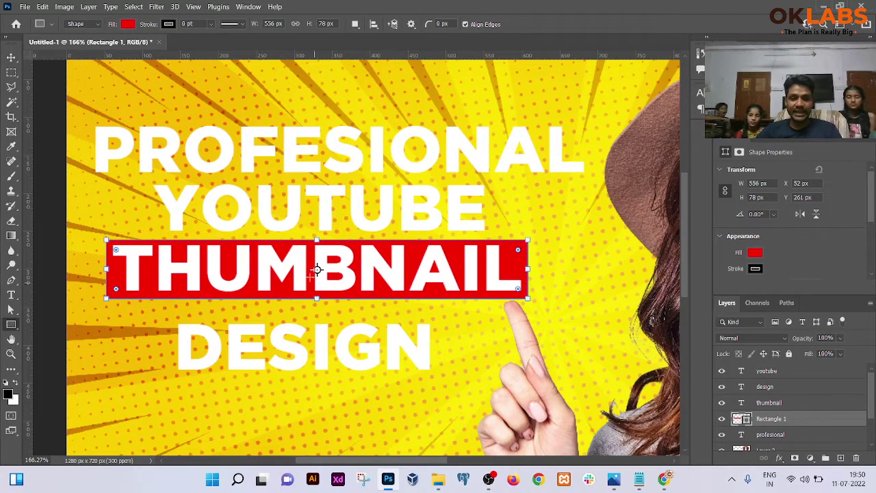
Duplicate the red rectangle upward so the copy sits behind the YOUTUBE line.
key("v")
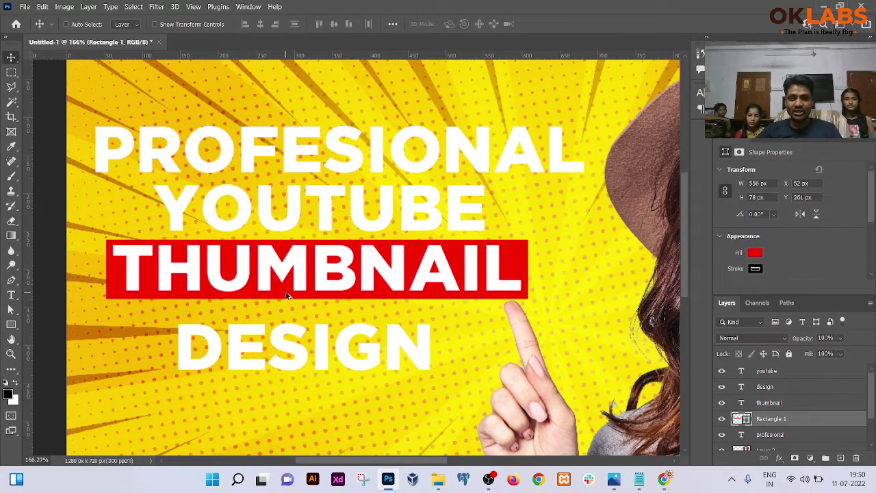
left_click_drag(287, 296, 291, 234)
left_click_drag(291, 234, 291, 234)
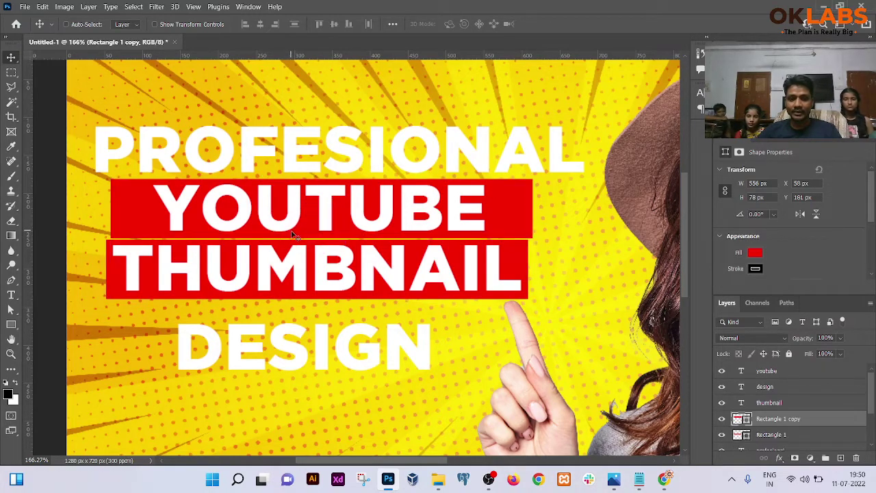
Resize the red rectangle behind YOUTUBE to about 570 × 80 px, filling the space between PROFESIONAL and THUMBNAIL.
scroll(474, 224, "up", 2)
scroll(474, 225, "down", 2)
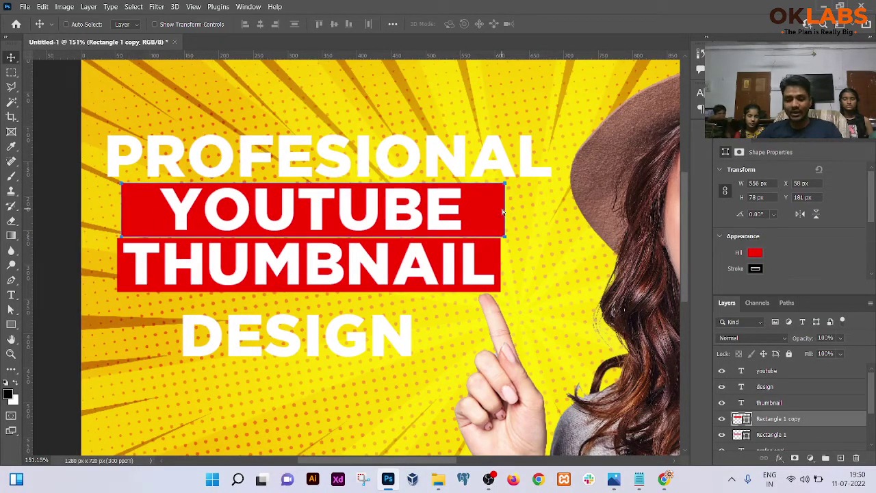
key("ctrl+t")
left_click_drag(504, 209, 471, 208)
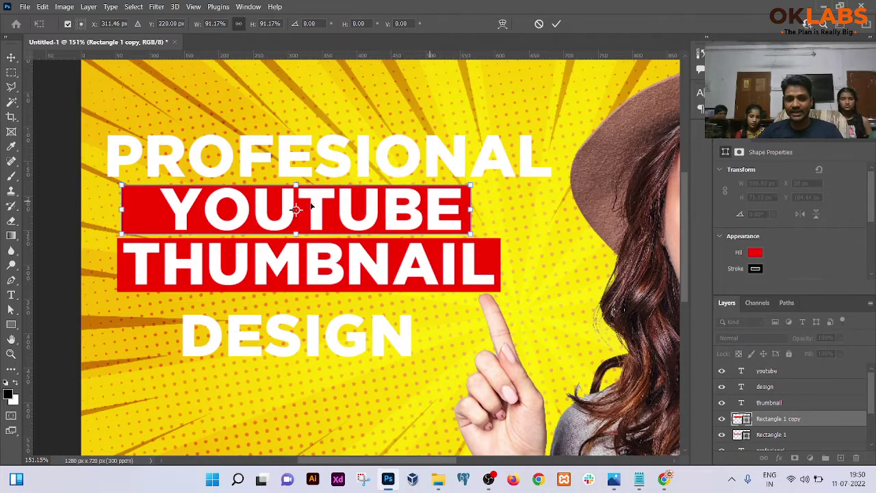
left_click_drag(122, 209, 154, 208)
scroll(304, 202, "up", 3)
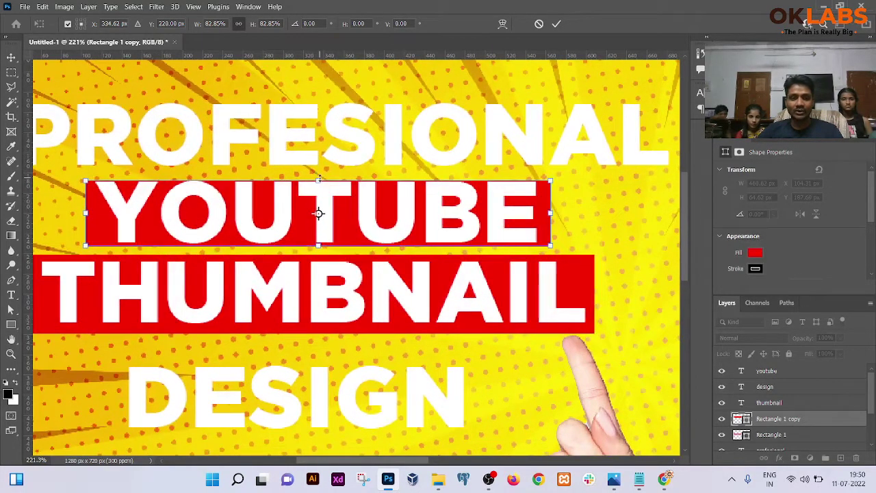
mouse_move(319, 177)
left_mouse_down()
mouse_move(318, 164)
mouse_move(318, 173)
left_mouse_up()
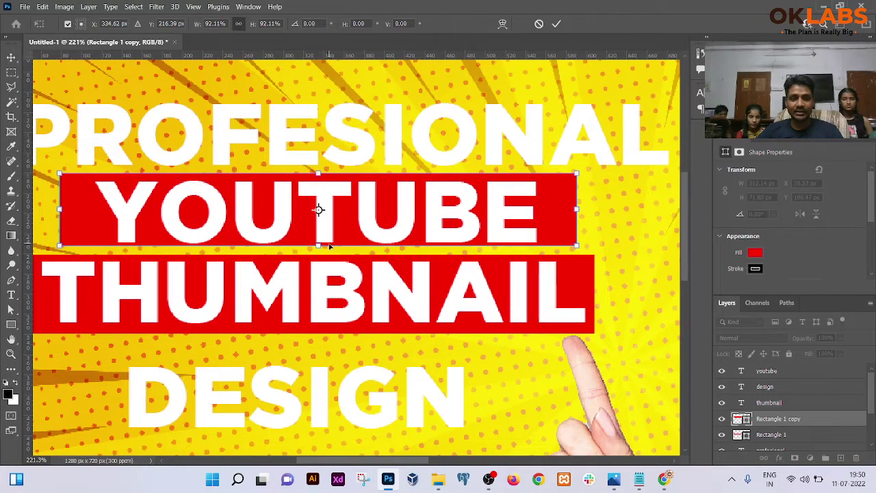
left_click_drag(352, 212, 346, 215)
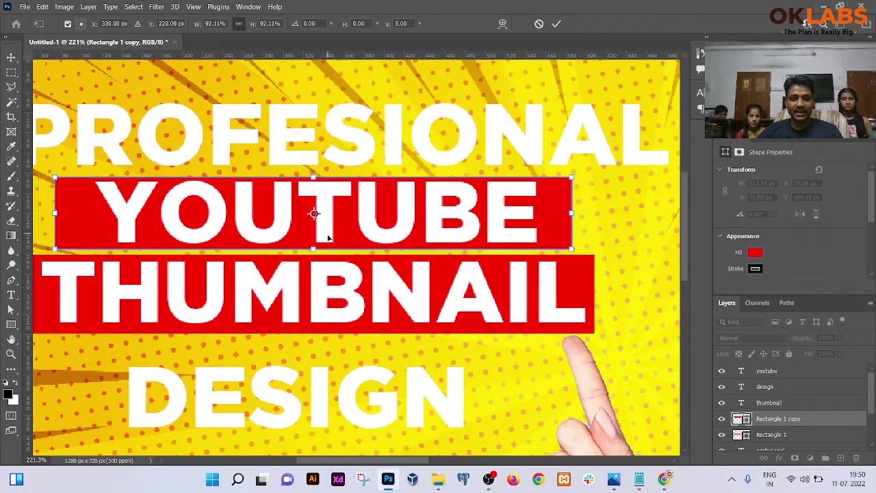
left_click_drag(314, 250, 314, 255)
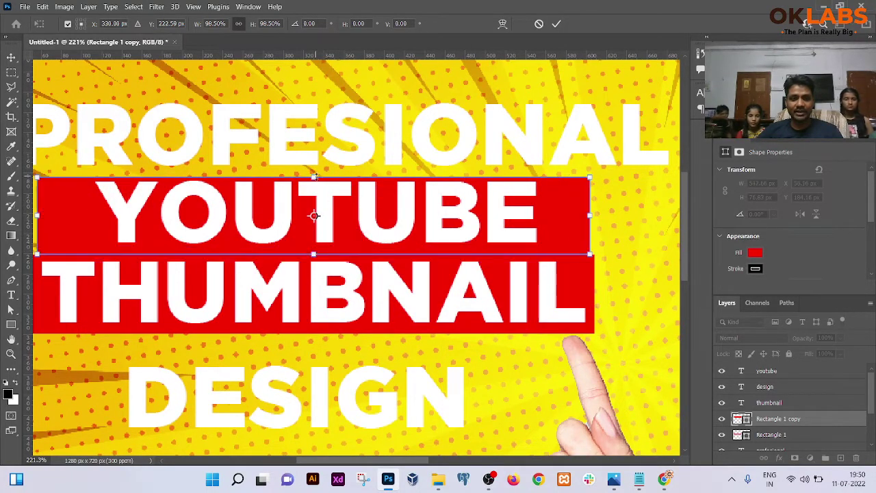
left_click_drag(315, 176, 314, 173)
key("Return")
scroll(340, 141, "down", 3)
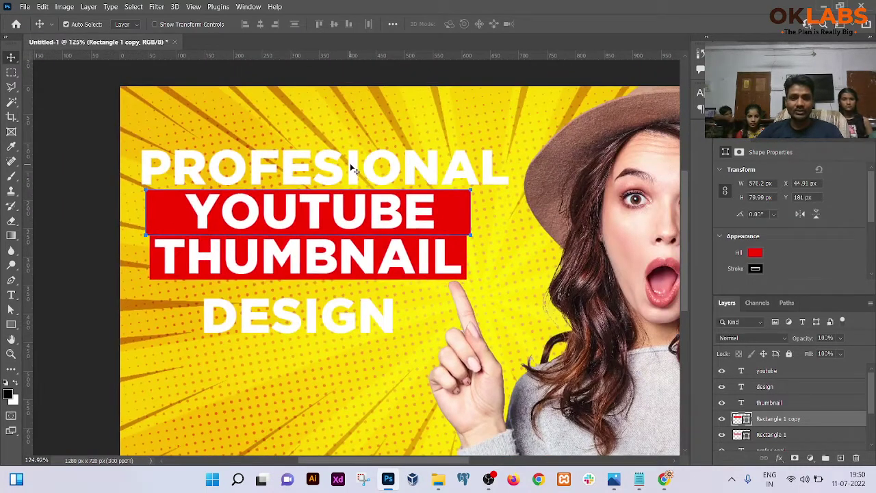
Move the PROFESIONAL text up to open a gap above the YOUTUBE line.
right_click(350, 164)
left_click(360, 170)
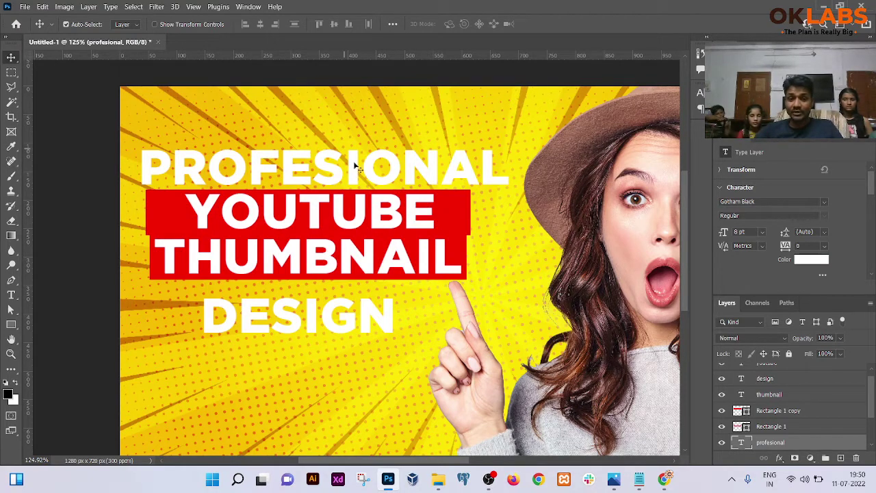
right_click(369, 166)
left_click(387, 172)
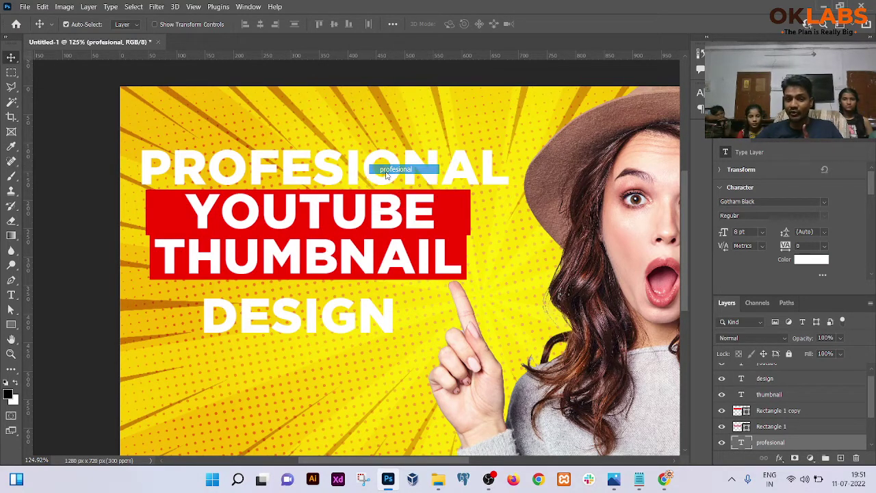
left_click_drag(372, 171, 370, 150)
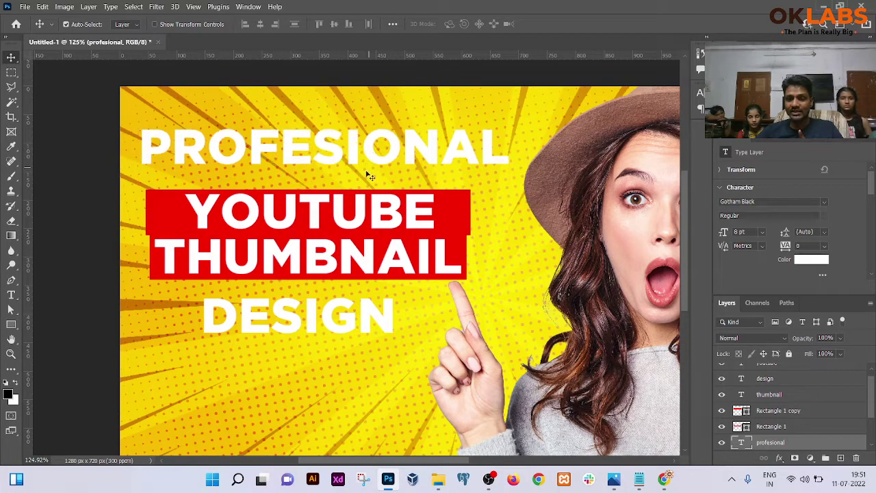
Move the YOUTUBE text up closer to PROFESIONAL and raise its red rectangle to Y 155 px behind it.
right_click(313, 212)
left_click(327, 218)
left_click_drag(319, 216, 319, 204)
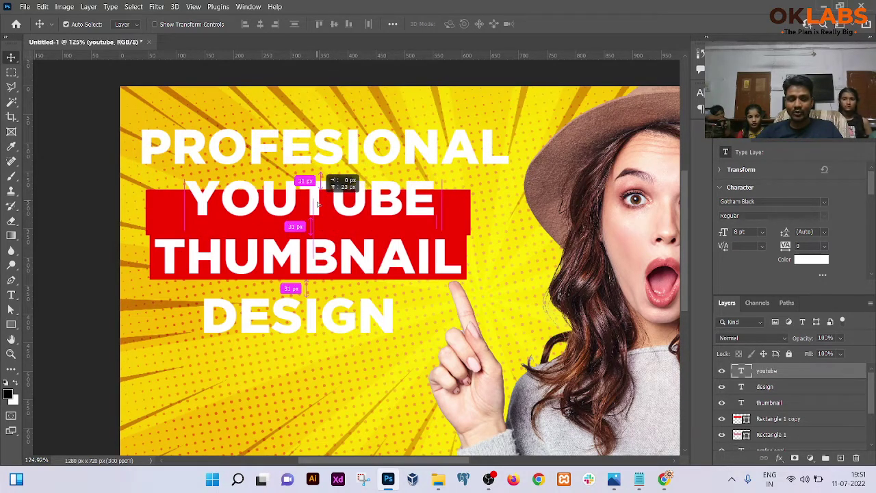
right_click(452, 205)
left_click(472, 208)
left_click_drag(448, 204, 449, 192)
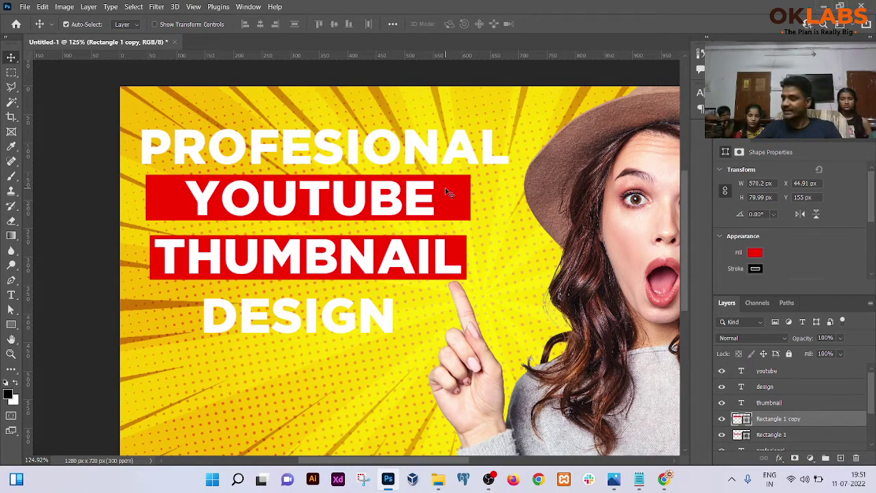
Resize the red rectangle behind YOUTUBE to about 474 × 91 px so it fits closely around the word.
scroll(447, 192, "down", 3)
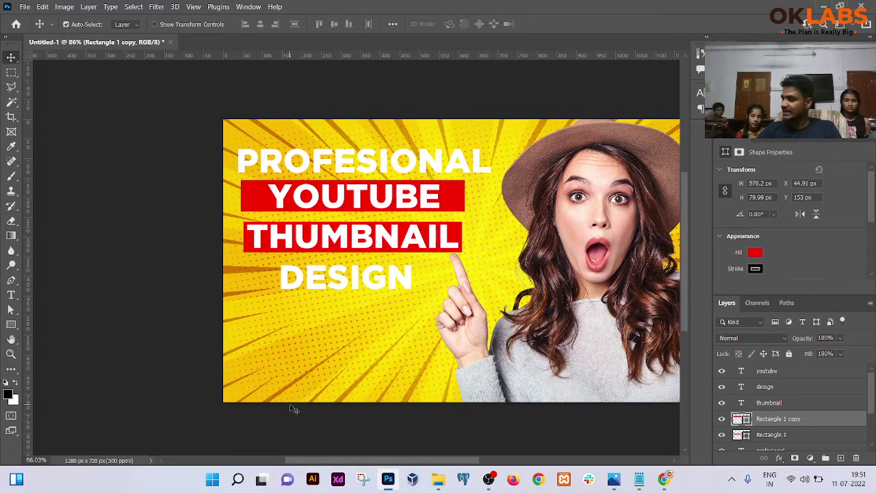
scroll(297, 361, "up", 3)
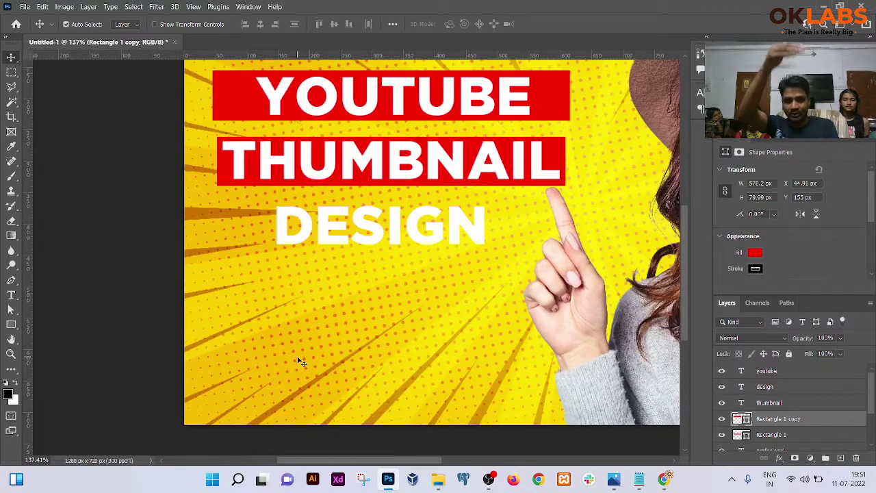
left_click_drag(381, 123, 363, 206)
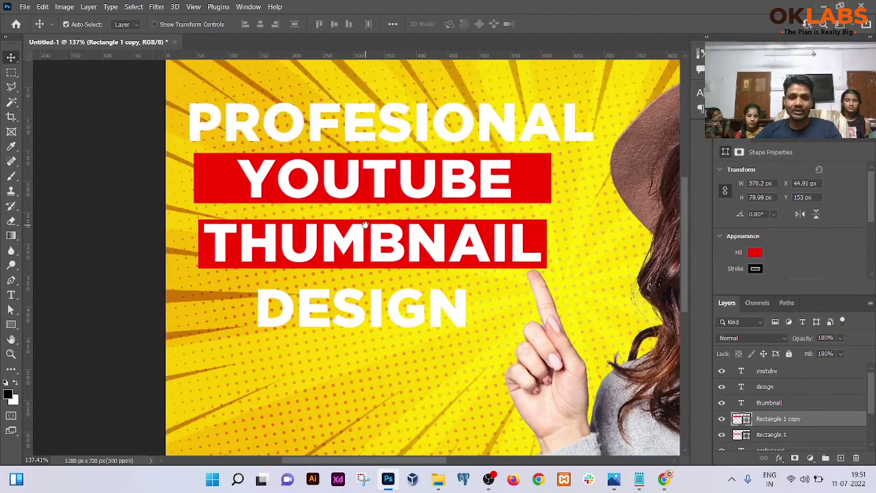
key("ctrl+t")
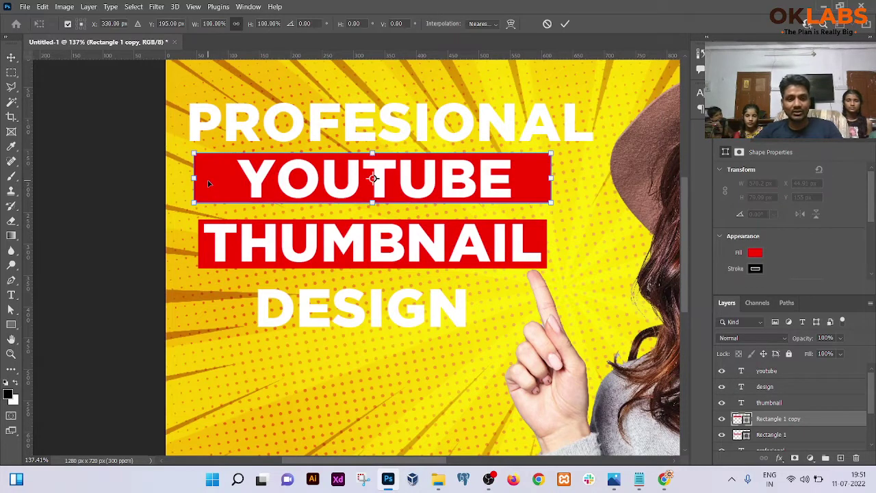
left_click_drag(194, 178, 231, 177)
left_click_drag(553, 176, 526, 177)
left_click_drag(376, 198, 381, 205)
key("Return")
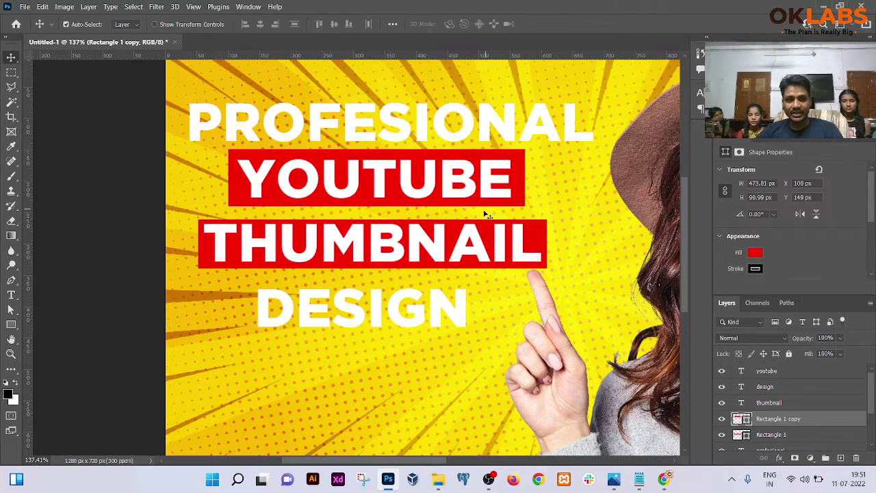
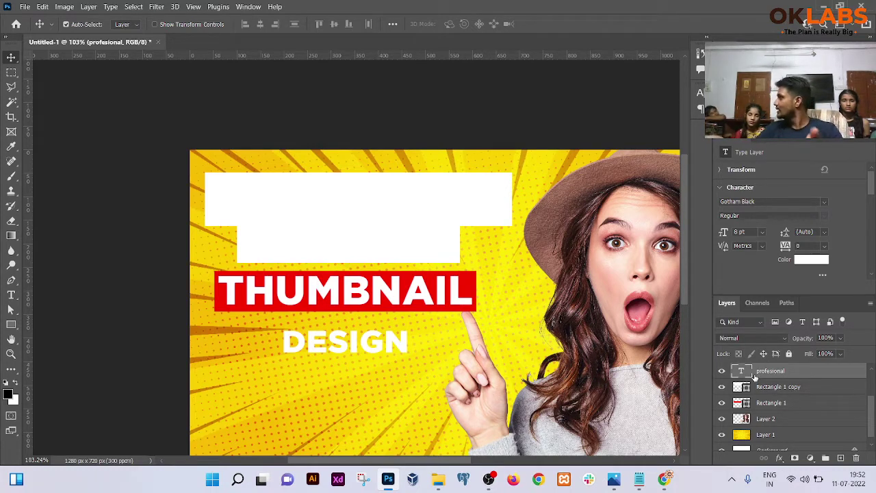
Change the PROFESIONAL text colour to black (#000000).
double_click(741, 372)
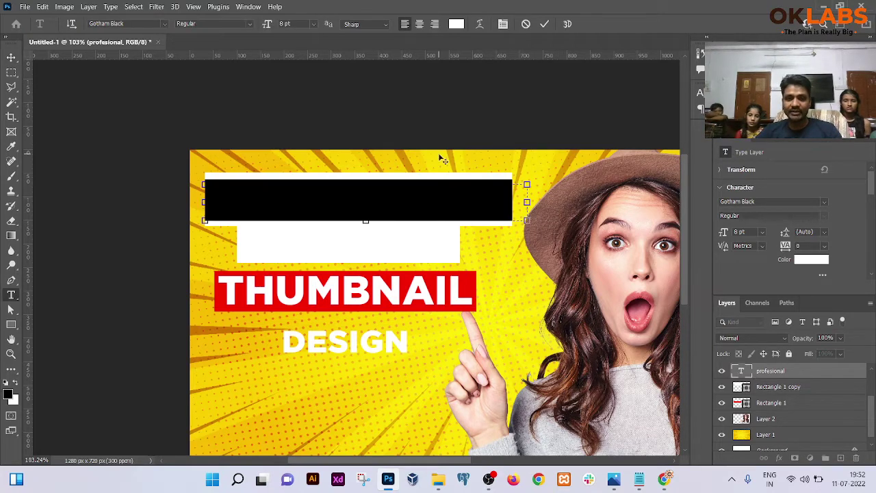
left_click(456, 24)
type("000000")
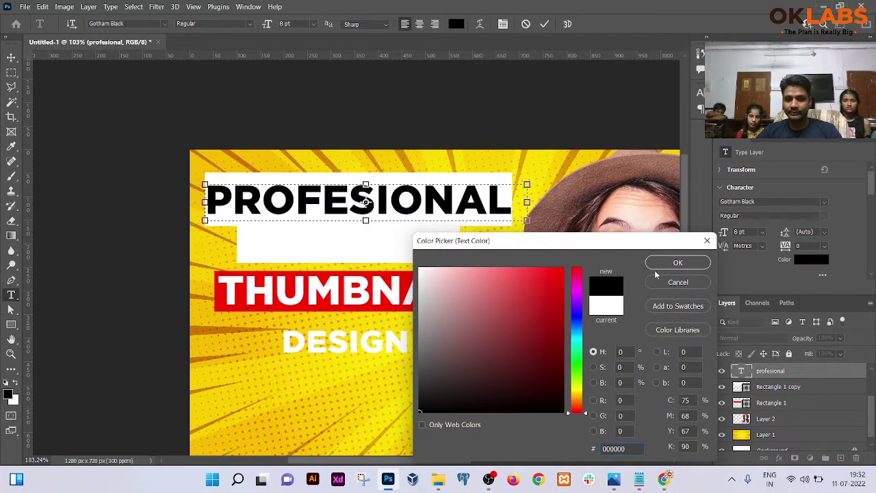
left_click(678, 262)
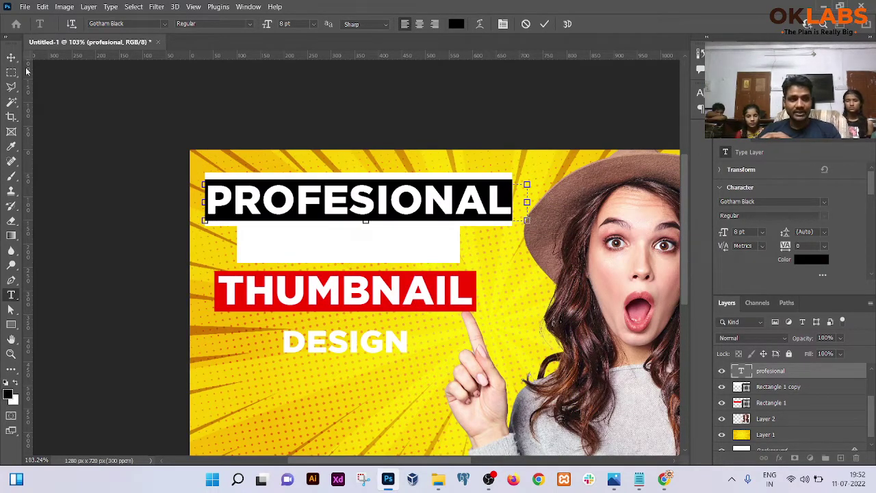
key("ctrl+Return")
key("v")
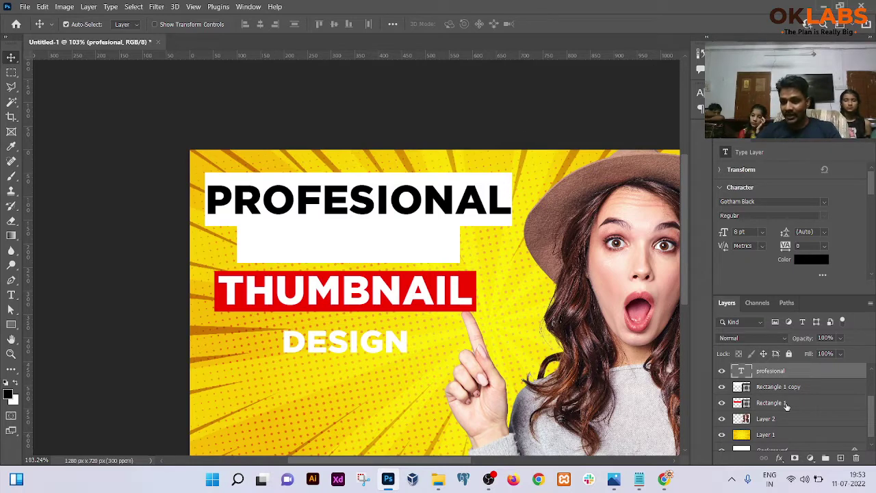
Try placing the profesional text layer beneath Rectangle 1 copy, and return it above that shape.
left_click_drag(772, 371, 782, 391)
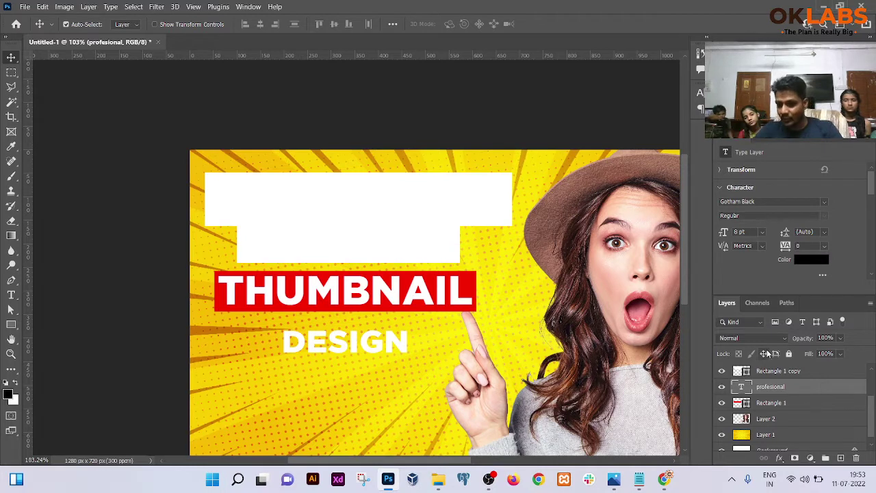
left_click_drag(778, 387, 774, 371)
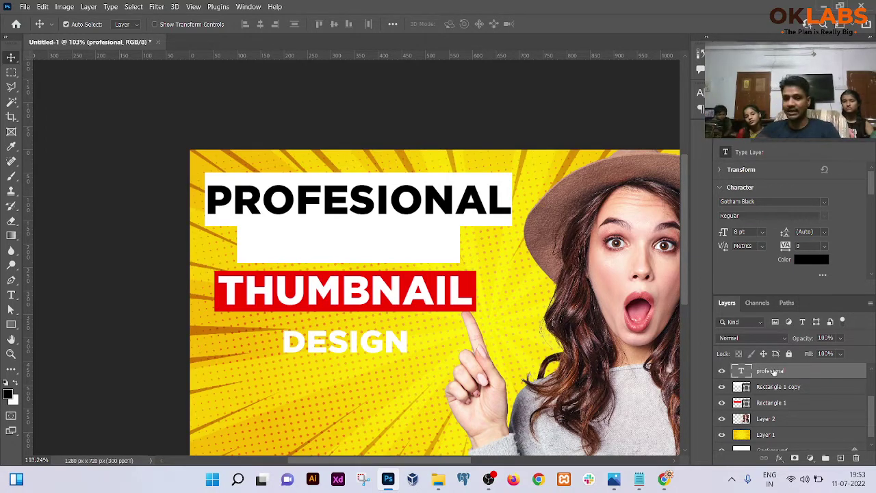
Select the youtube text layer and toggle the visibility of Rectangle 1 copy to examine the line against the white shape.
right_click(351, 246)
left_click(375, 251)
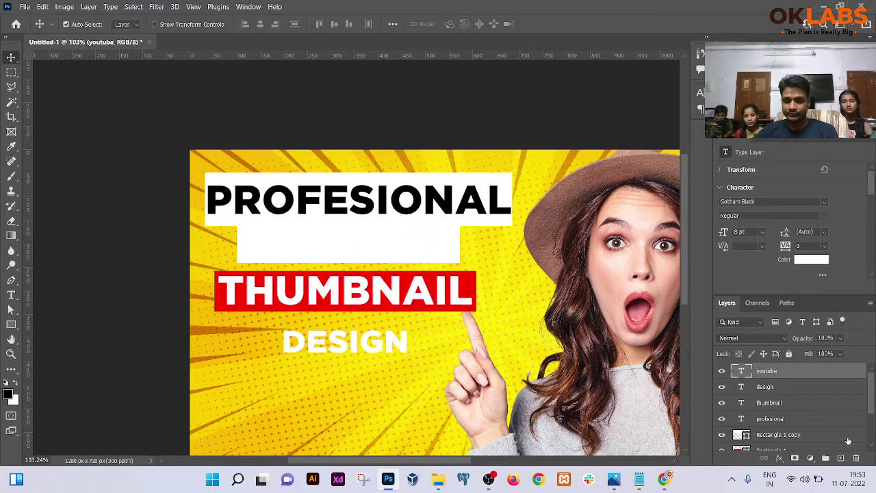
scroll(730, 405, "up", 2)
left_click(722, 403)
left_click(722, 403)
right_click(443, 236)
left_click(453, 241)
left_click_drag(442, 231, 454, 249)
key("shift+Up")
key("shift+Up")
scroll(871, 406, "down", 2)
left_click(722, 416)
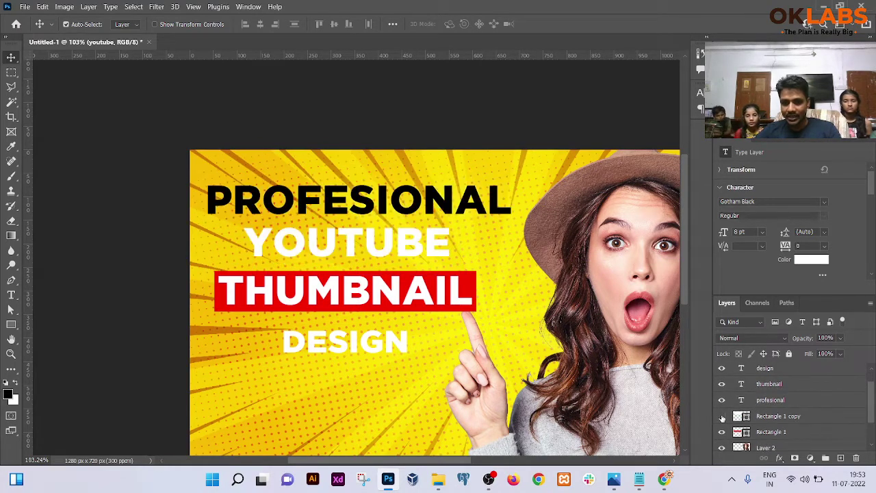
left_click(722, 416)
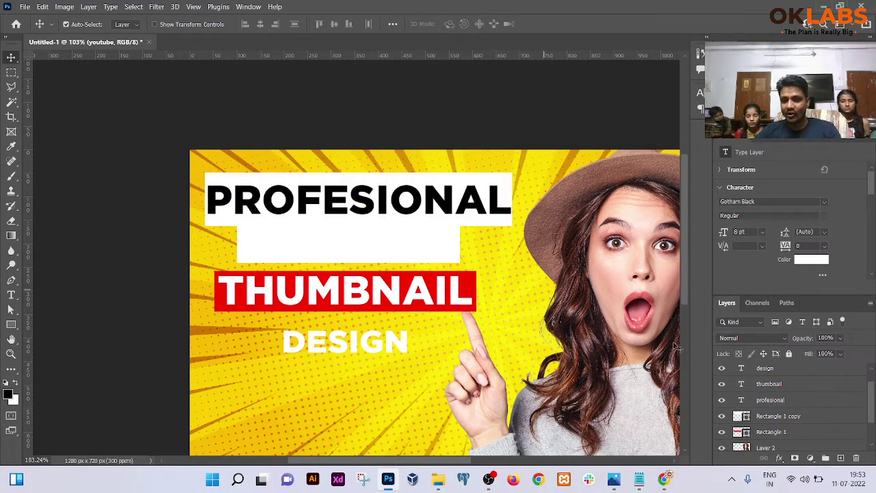
Delete the Rectangle 1 copy layer.
left_click(777, 416)
left_click(856, 458)
left_click(404, 187)
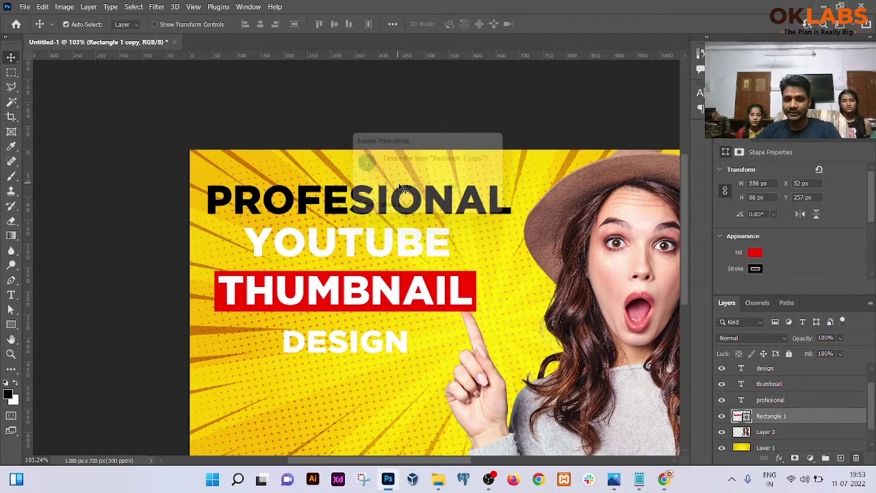
Draw a rectangle about 681 × 85 px behind the PROFESIONAL line and fill it with white.
scroll(372, 189, "up", 2)
scroll(372, 190, "down", 1)
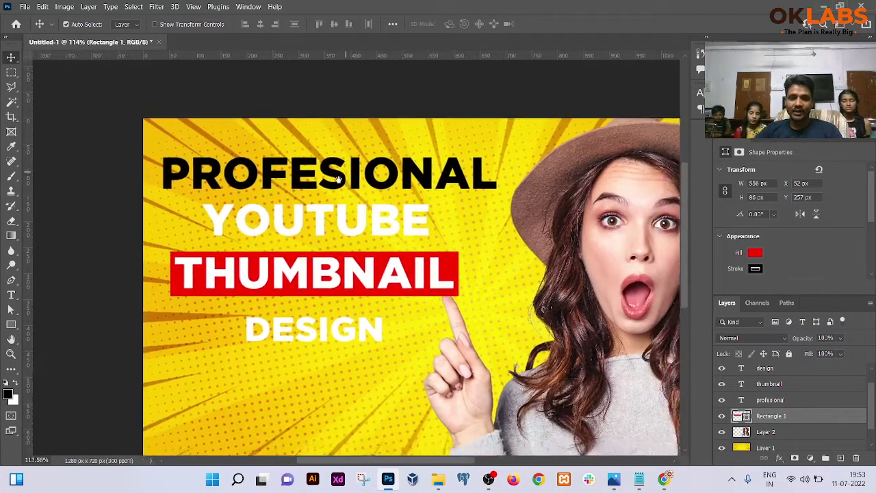
left_click(11, 325)
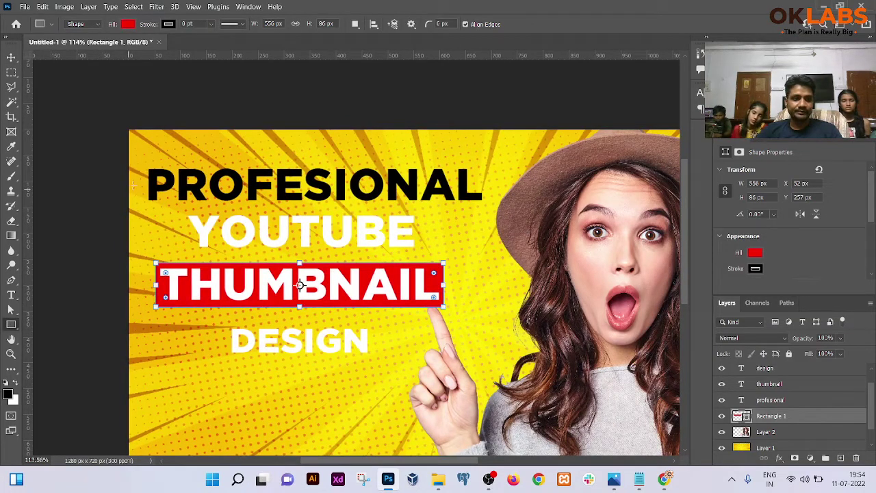
left_click_drag(139, 161, 490, 205)
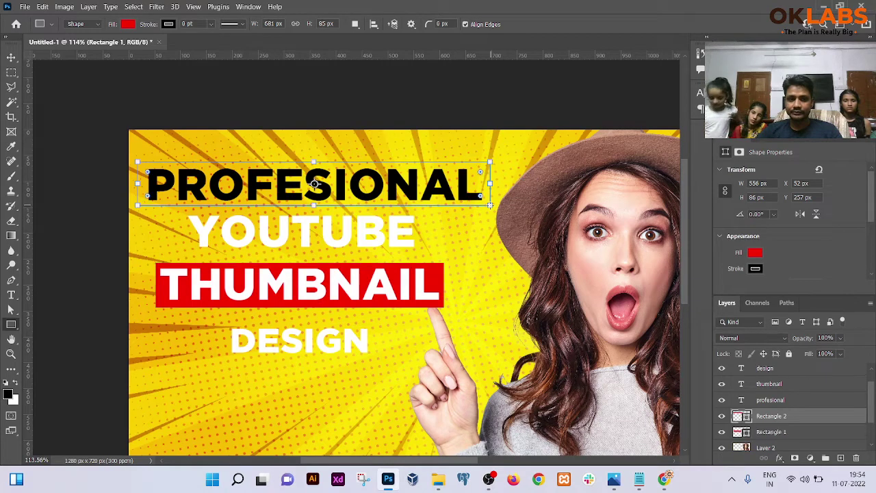
left_click(756, 254)
left_click(730, 312)
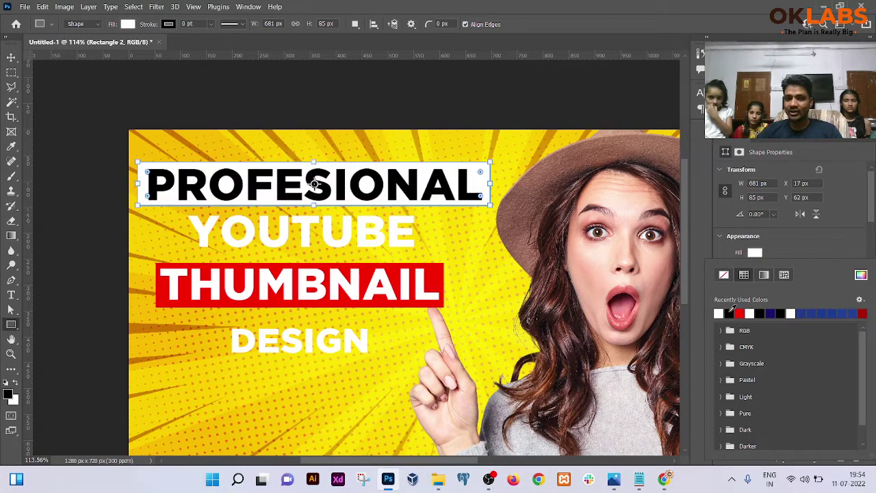
left_click(11, 57)
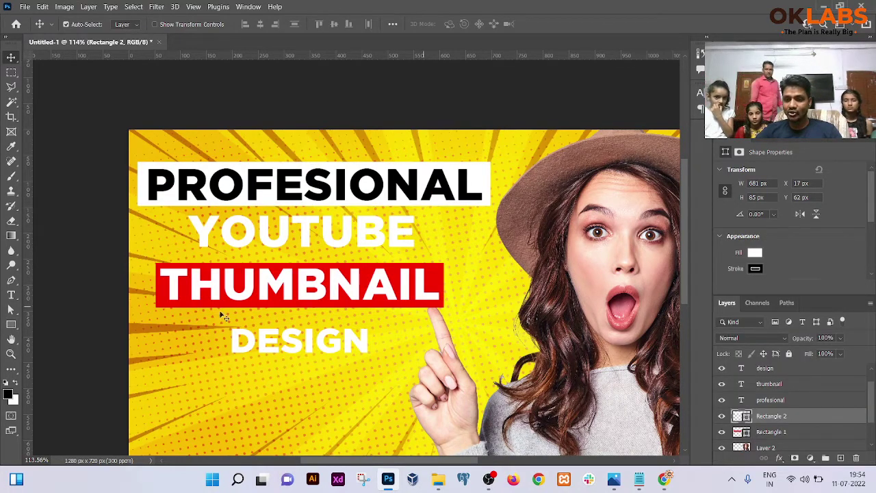
Draw a red rectangle about 465 × 85 px behind the YOUTUBE line.
left_click(11, 324)
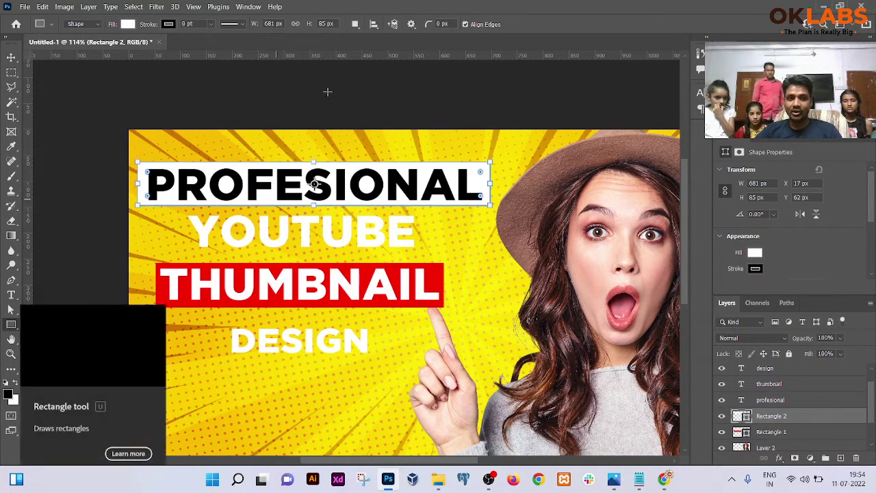
left_click(133, 25)
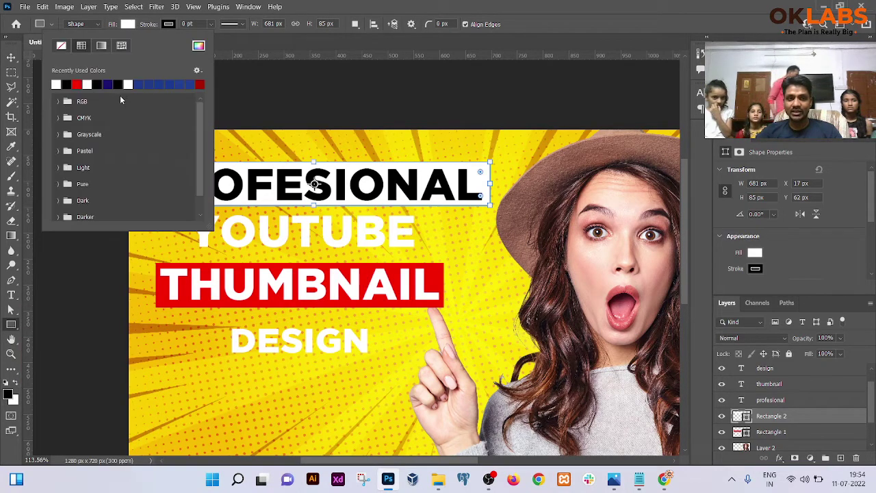
left_click(76, 84)
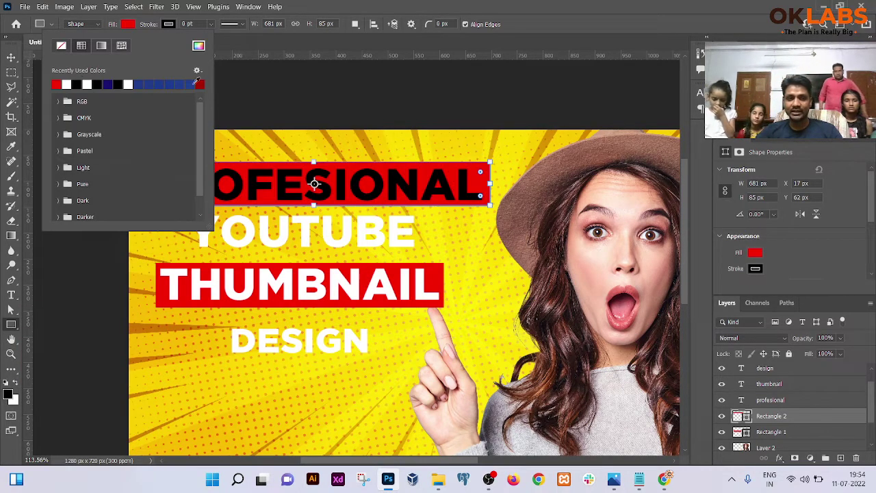
left_click(295, 40)
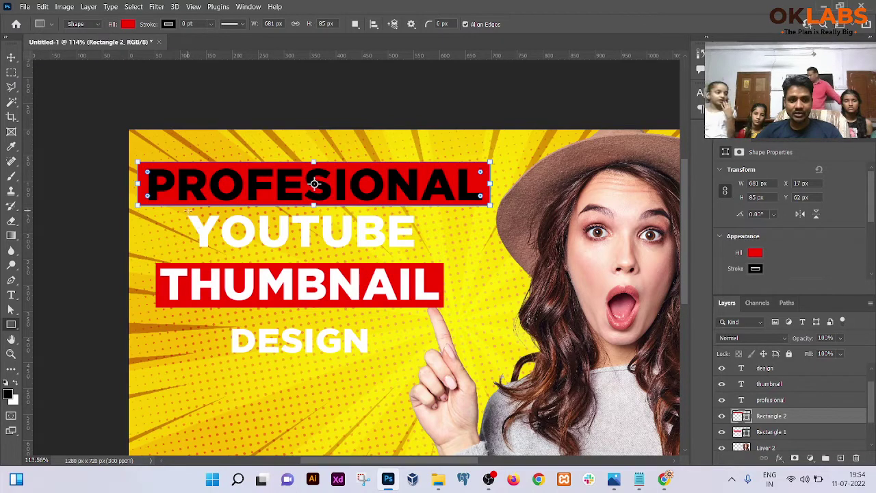
left_click_drag(181, 208, 423, 254)
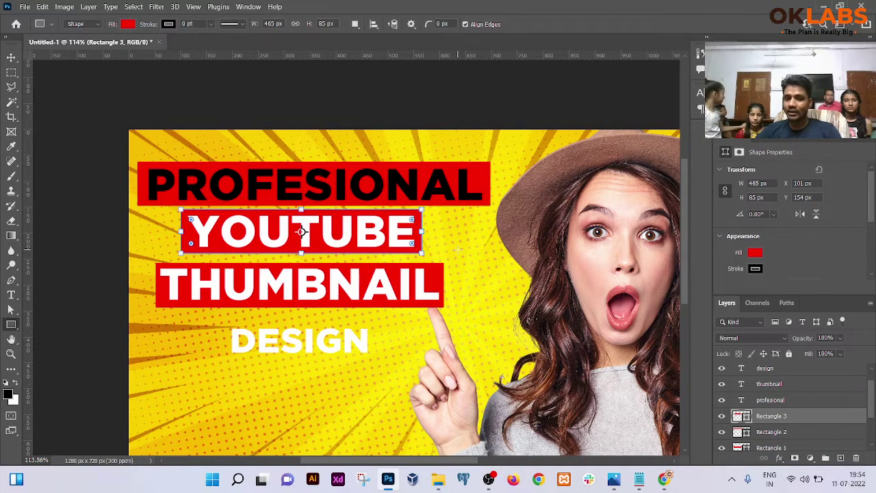
left_click(11, 57)
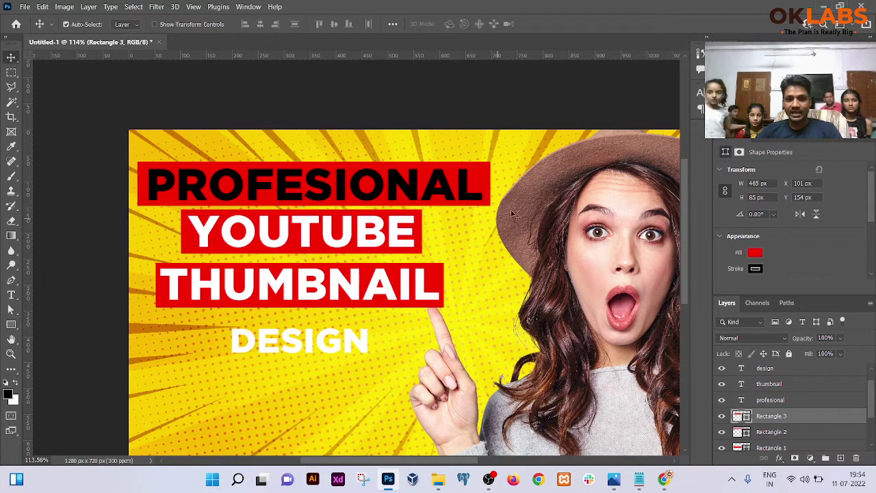
Toggle the visibility of Rectangle 3 and Rectangle 2 to examine which text line each shape sits behind.
left_click(501, 177)
right_click(470, 175)
key("Escape")
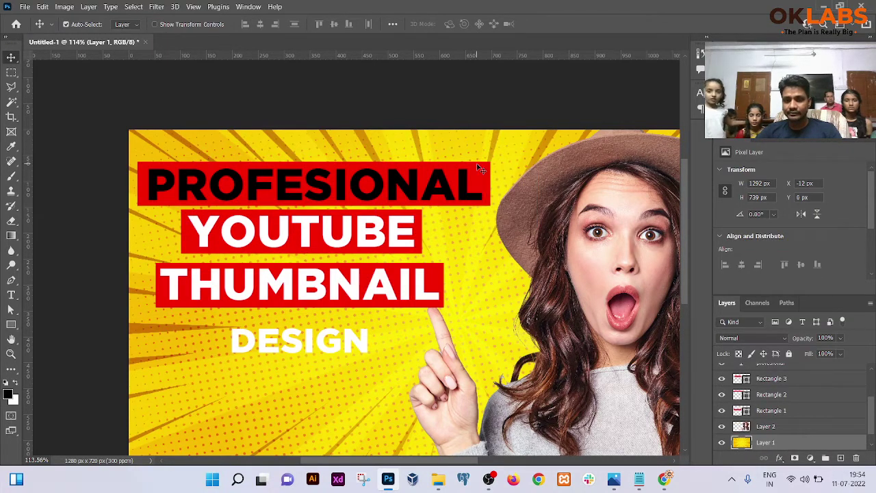
left_click(772, 379)
left_click(722, 380)
left_click(722, 379)
left_click(722, 395)
left_click(722, 395)
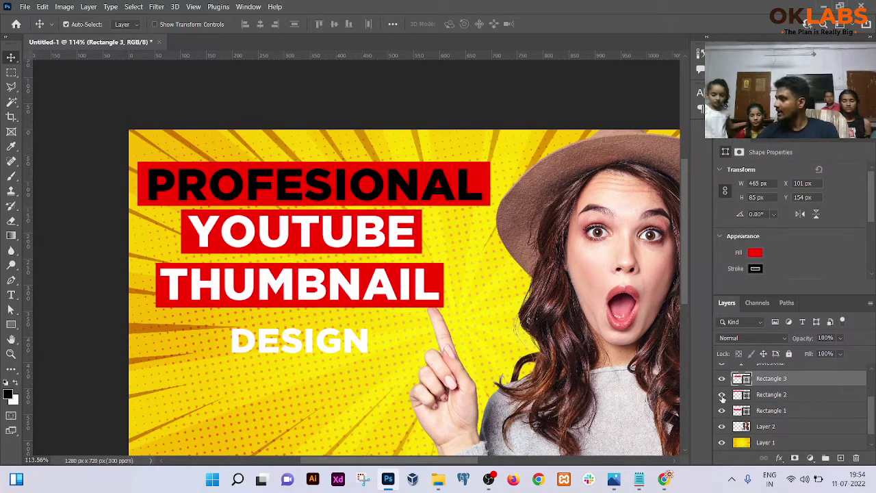
left_click(722, 395)
left_click(722, 395)
left_click(721, 396)
left_click(721, 395)
left_click(722, 395)
left_click(722, 395)
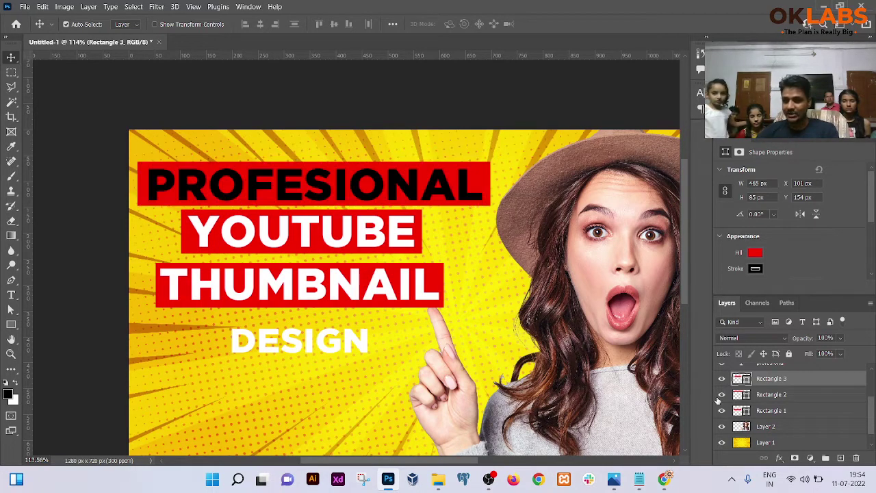
left_click(723, 396)
left_click(722, 396)
Set the fill of the rectangle behind PROFESIONAL to white (ffffff) and place a duplicate of it over the DESIGN line.
left_click(796, 400)
double_click(735, 397)
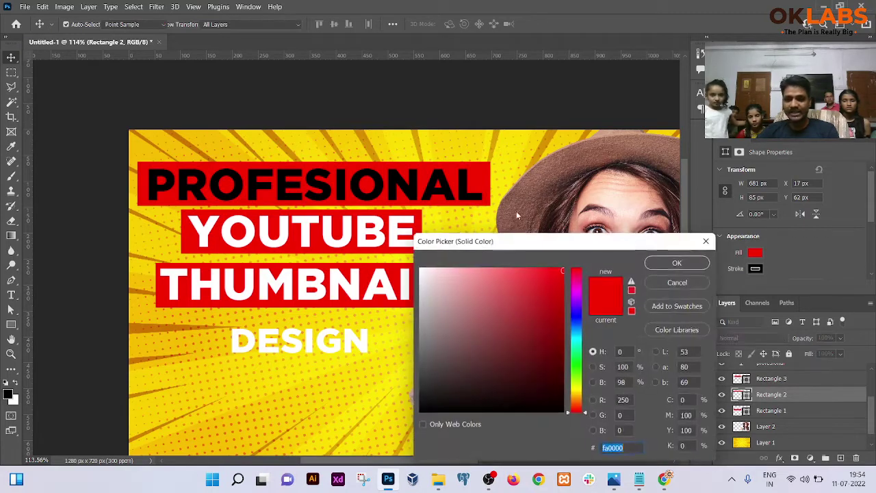
left_click(319, 217)
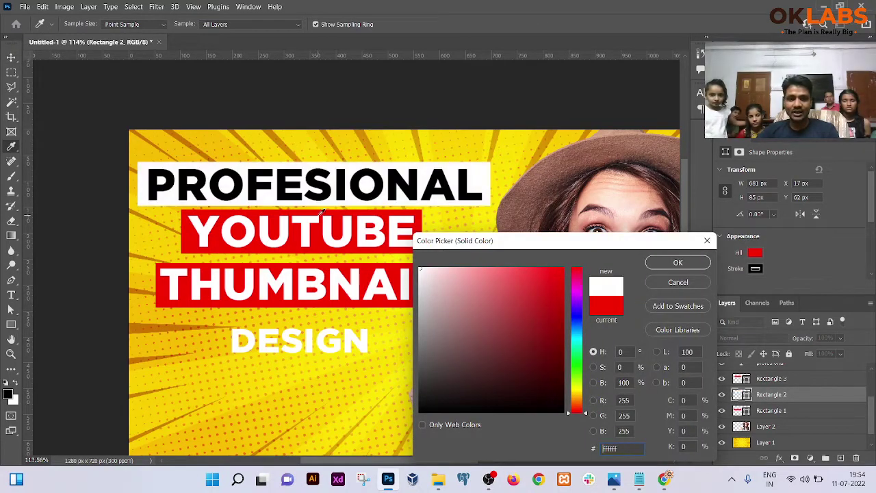
left_click(677, 263)
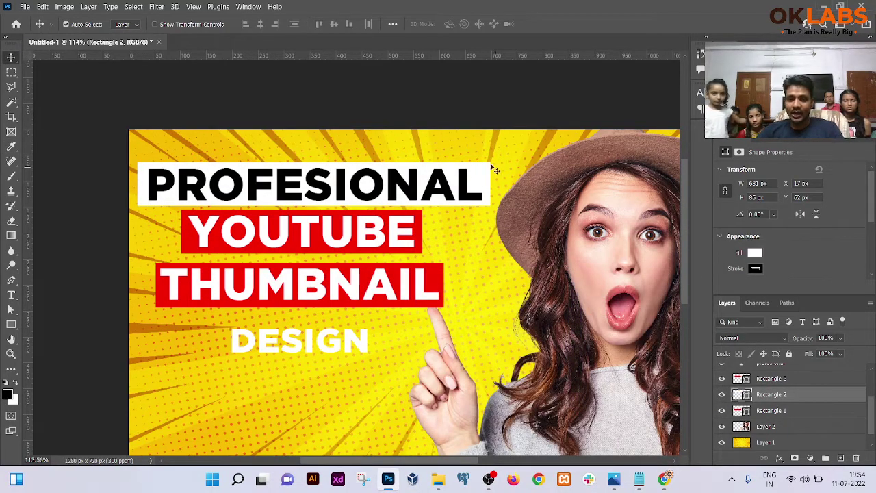
left_click_drag(479, 175, 465, 335)
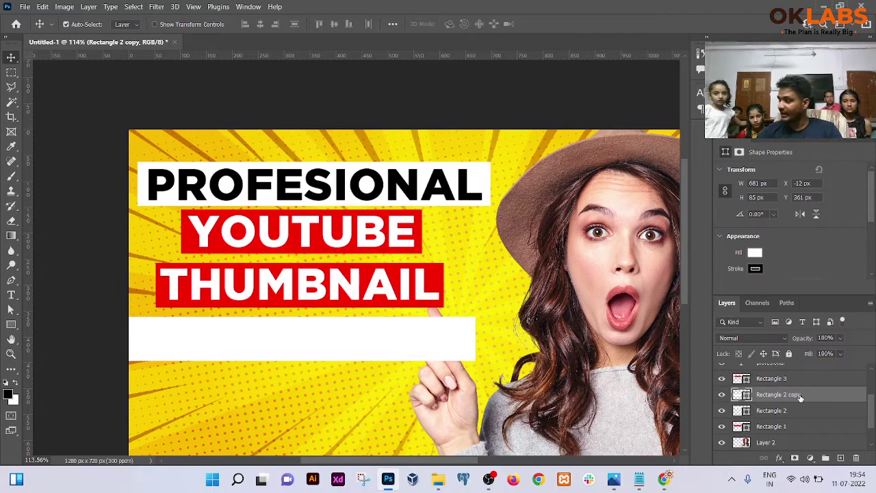
Change the text colour of the DESIGN line to black.
scroll(684, 363, "down", 1)
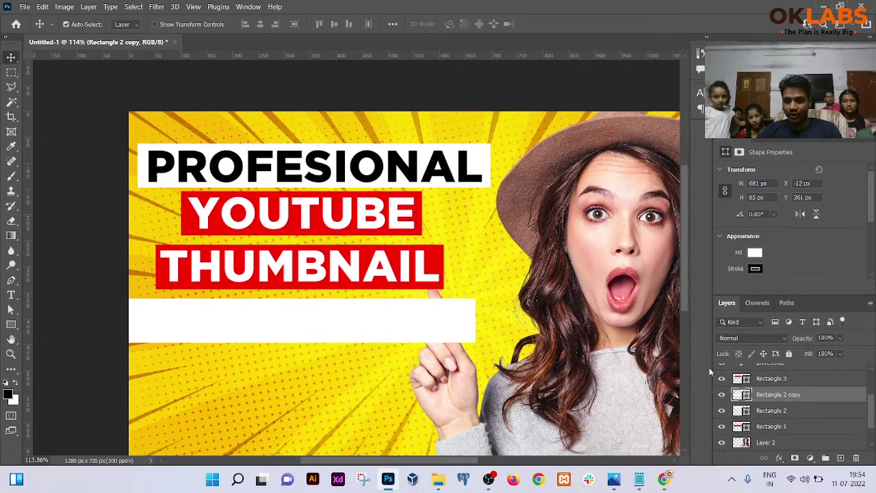
scroll(774, 404, "up", 3)
scroll(788, 399, "up", 1)
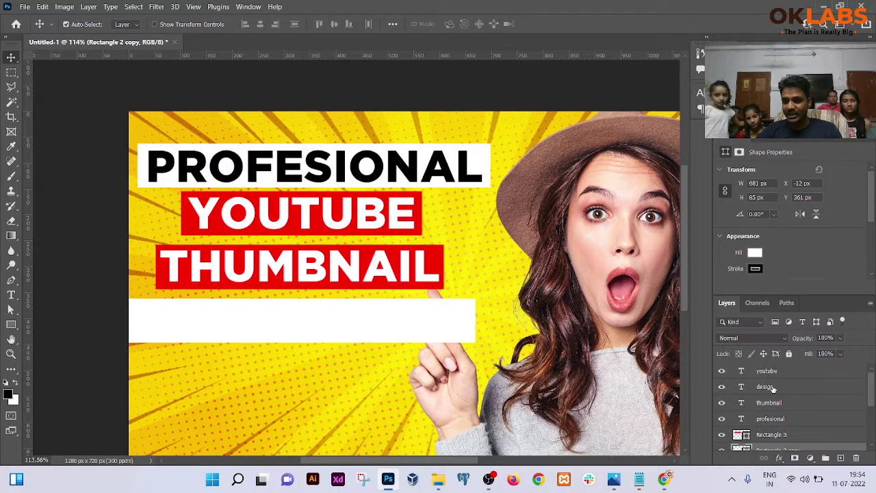
left_click(753, 391)
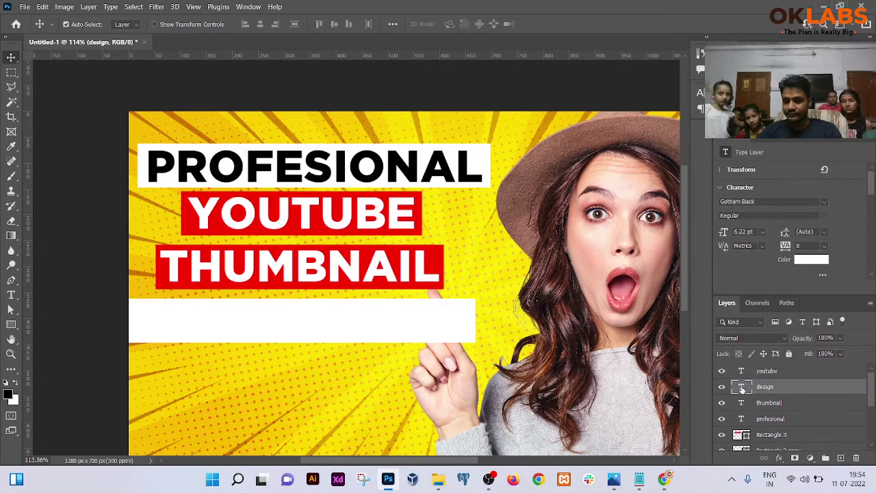
double_click(742, 388)
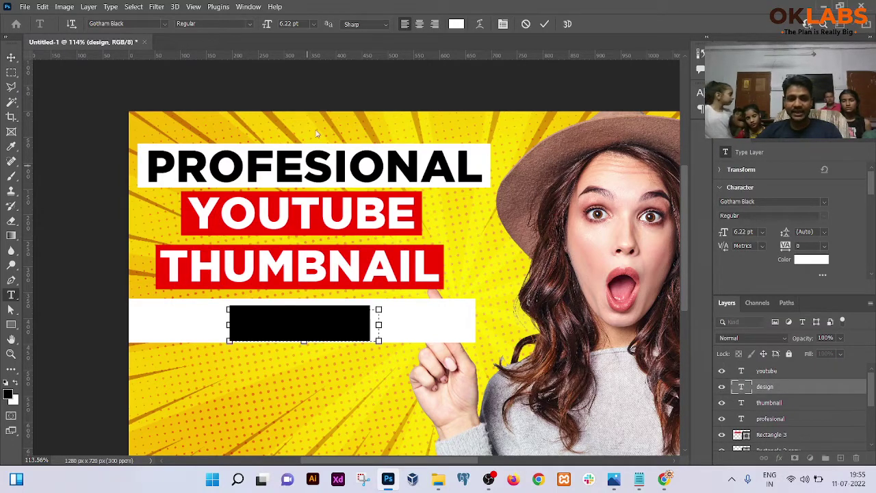
left_click(456, 24)
left_click(420, 411)
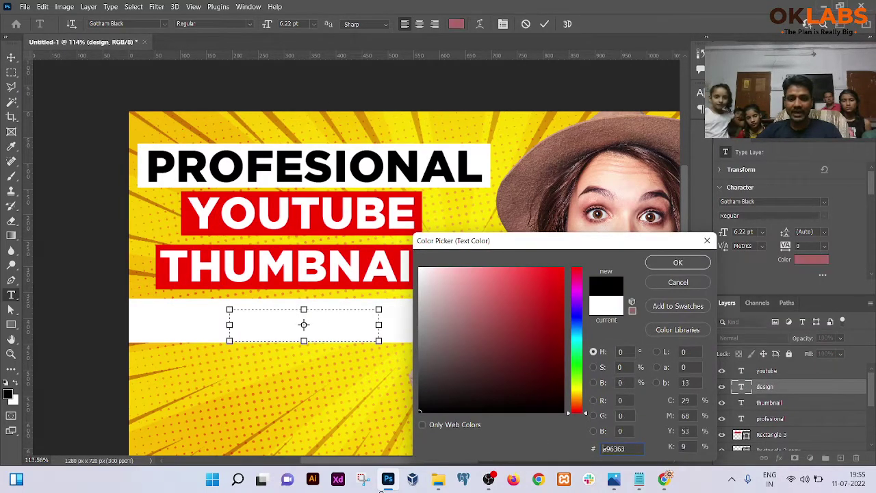
left_click(678, 262)
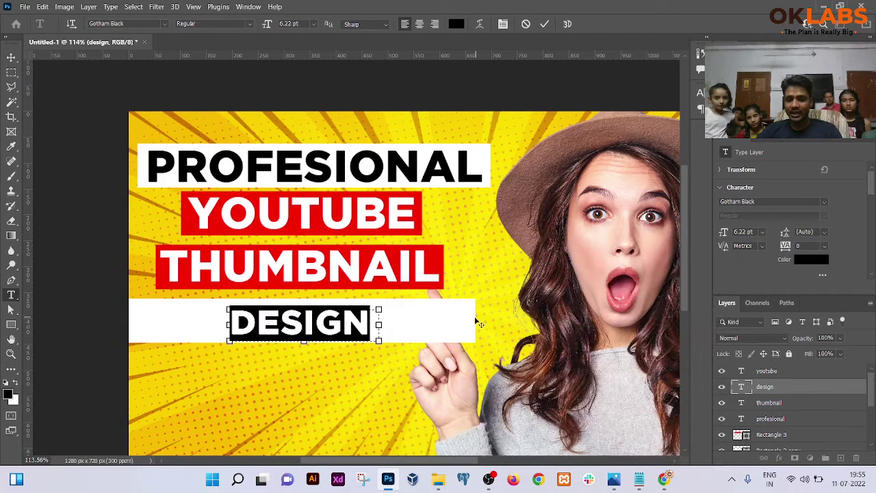
right_click(452, 322)
key("Escape")
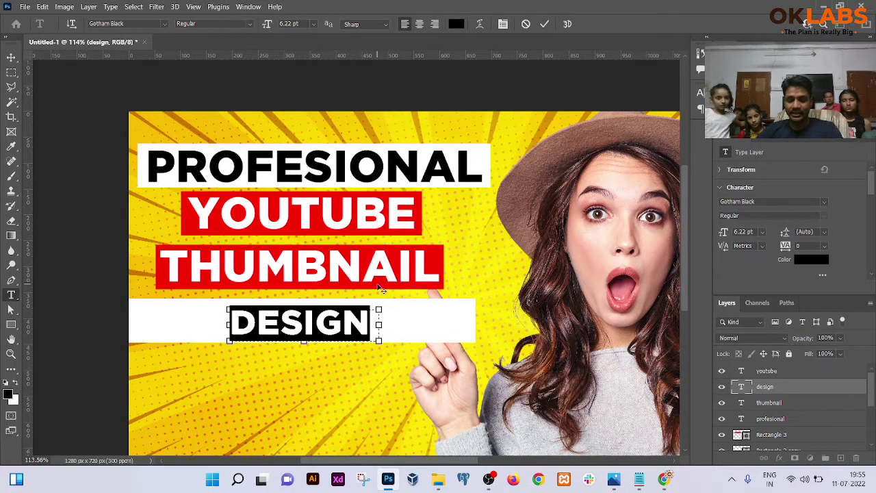
key("BackSpace")
key("ctrl+z")
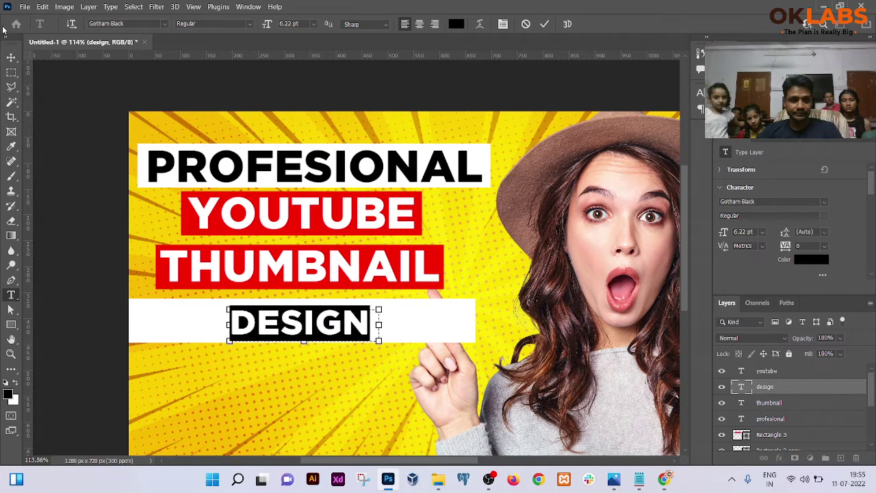
left_click(12, 56)
Narrow the white rectangle behind DESIGN from both sides to about 299 px wide so it frames the word.
right_click(392, 327)
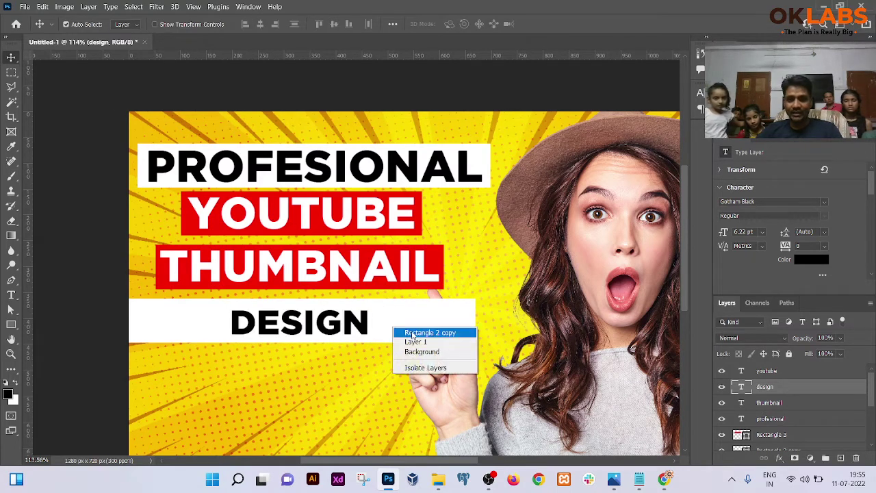
left_click(419, 334)
key("ctrl+t")
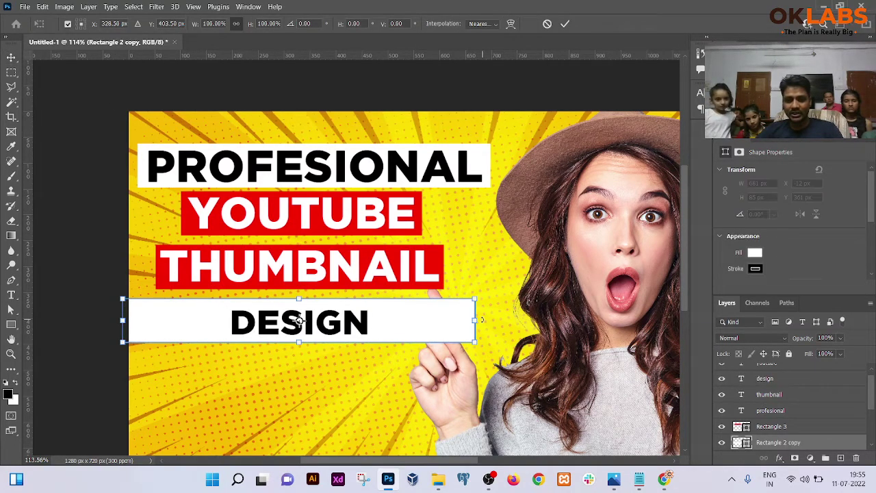
left_click_drag(482, 320, 378, 319)
left_click_drag(128, 321, 226, 319)
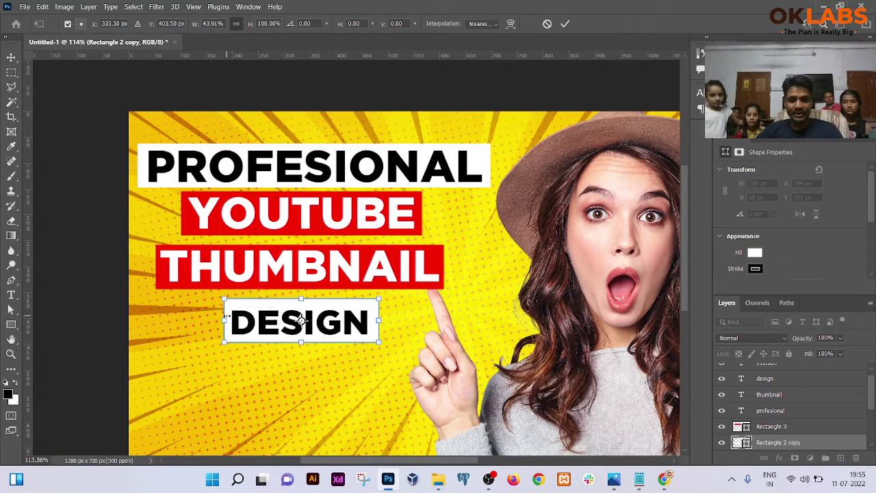
key("Return")
Shift the THUMBNAIL text and its red rectangle slightly up and left, closer to the YOUTUBE line.
scroll(456, 254, "down", 3)
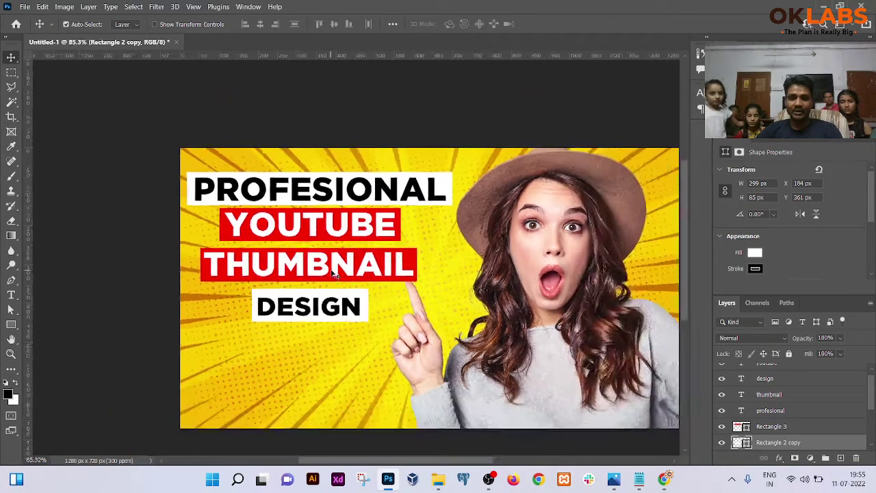
scroll(404, 216, "up", 2)
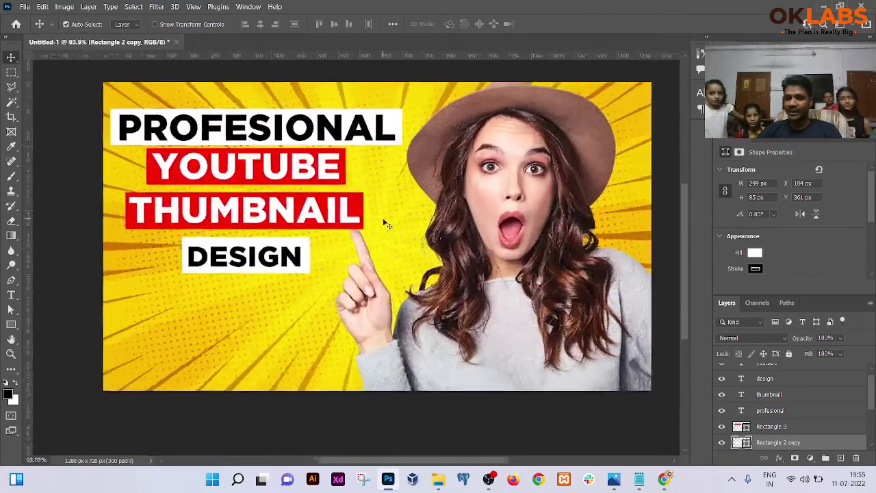
left_click_drag(203, 226, 225, 239)
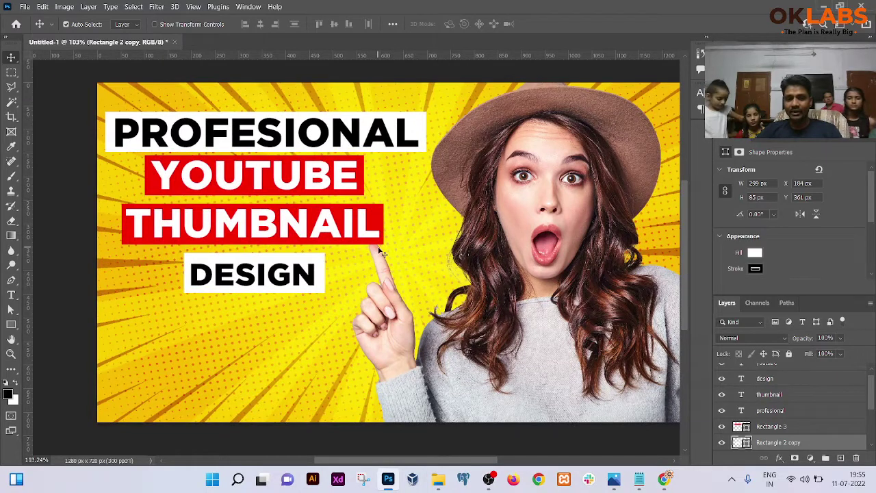
right_click(380, 219)
left_click(386, 225)
left_click_drag(383, 223, 355, 229)
right_click(361, 231)
left_click(383, 233)
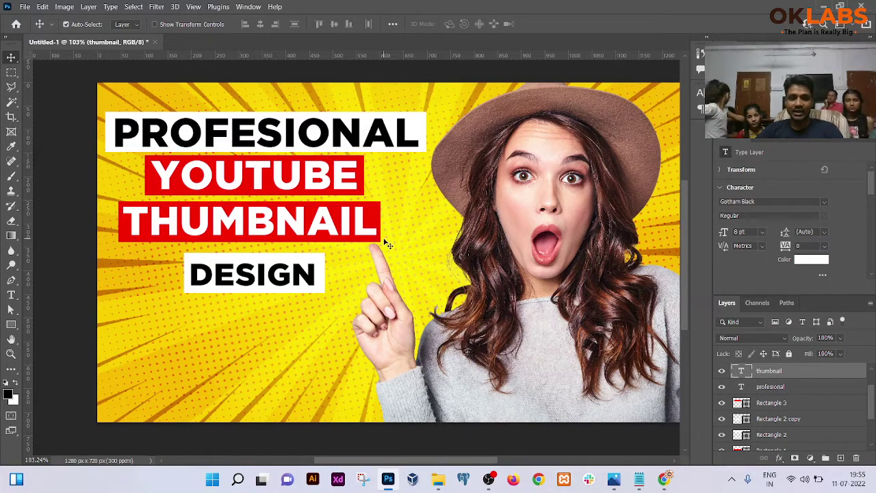
Select the YOUTUBE text layer from the layers stacked under that word on the canvas.
scroll(387, 244, "down", 2)
scroll(388, 245, "up", 4)
scroll(387, 245, "down", 1)
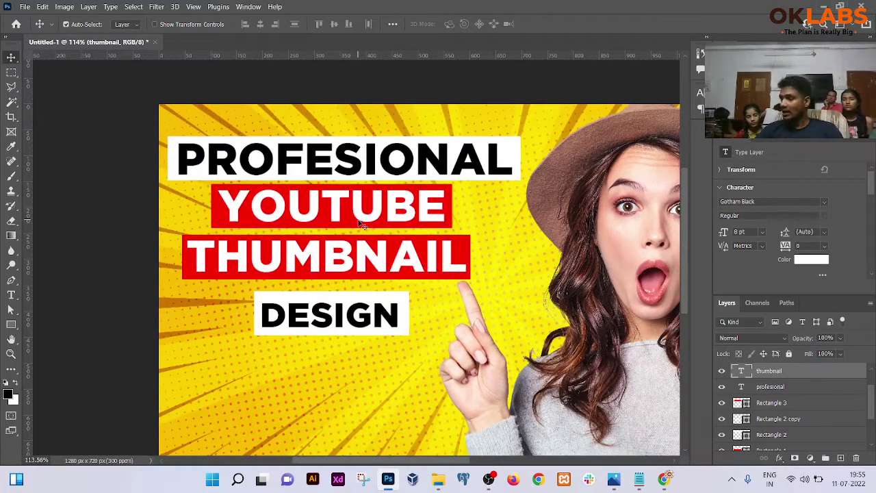
scroll(328, 218, "up", 1)
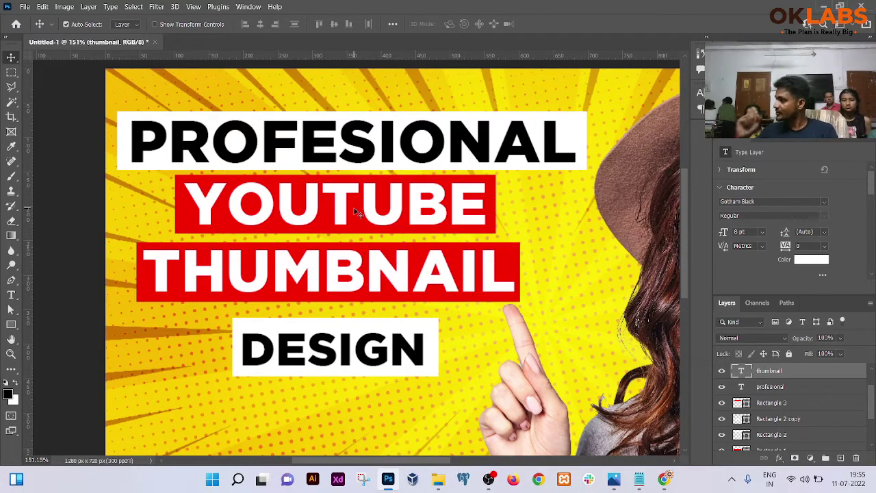
scroll(356, 212, "up", 3)
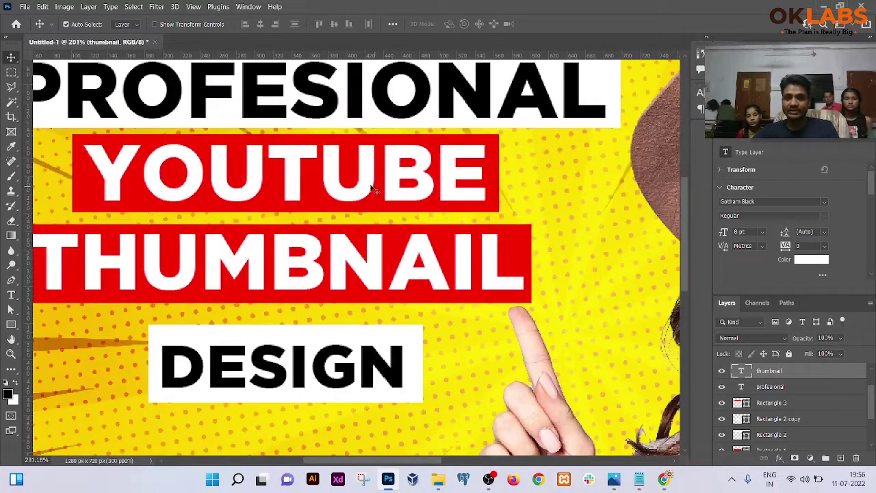
scroll(375, 187, "left", 2)
right_click(335, 157)
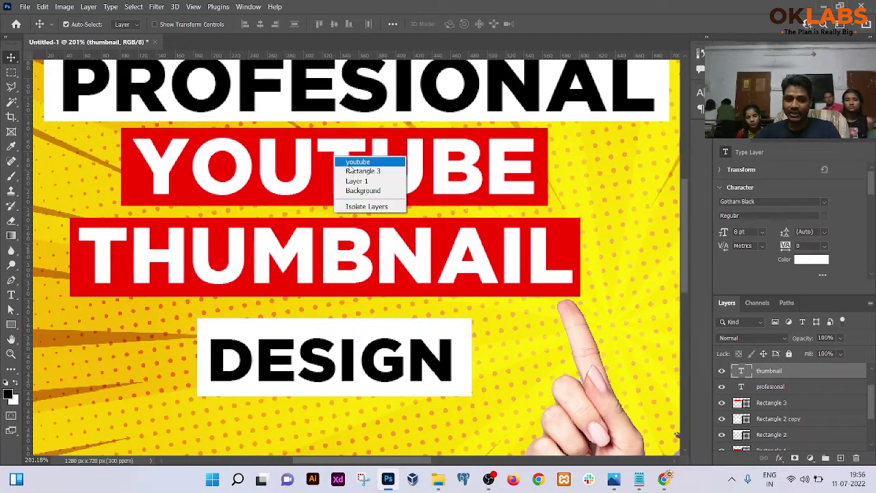
left_click(352, 163)
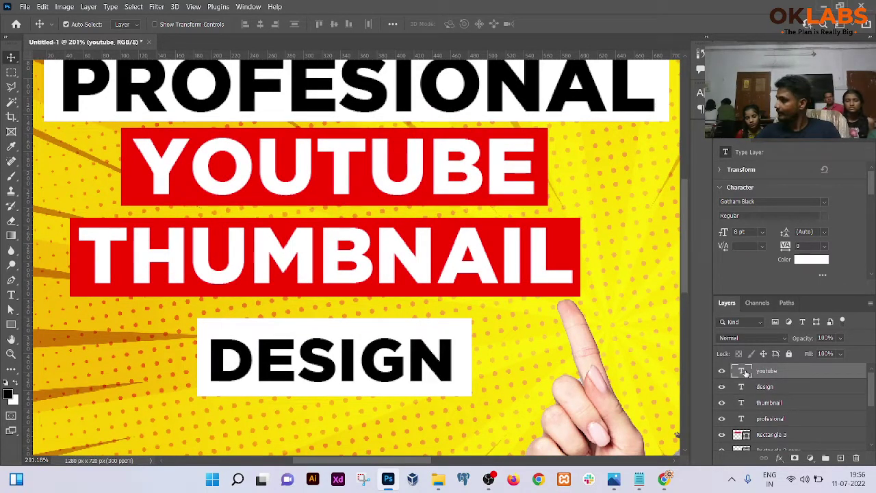
Examine which layers are stacked at several points of the THUMBNAIL line and under the YOUTUBE text, keeping the YOUTUBE text layer selected.
right_click(352, 253)
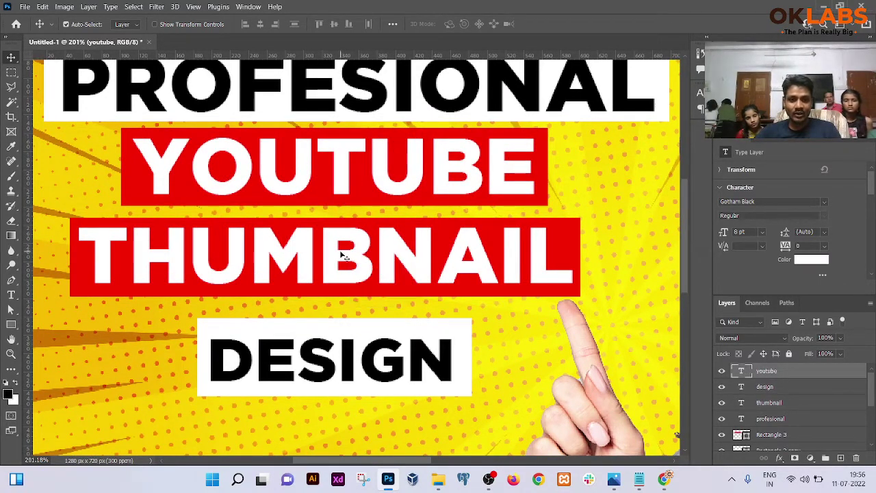
right_click(342, 254)
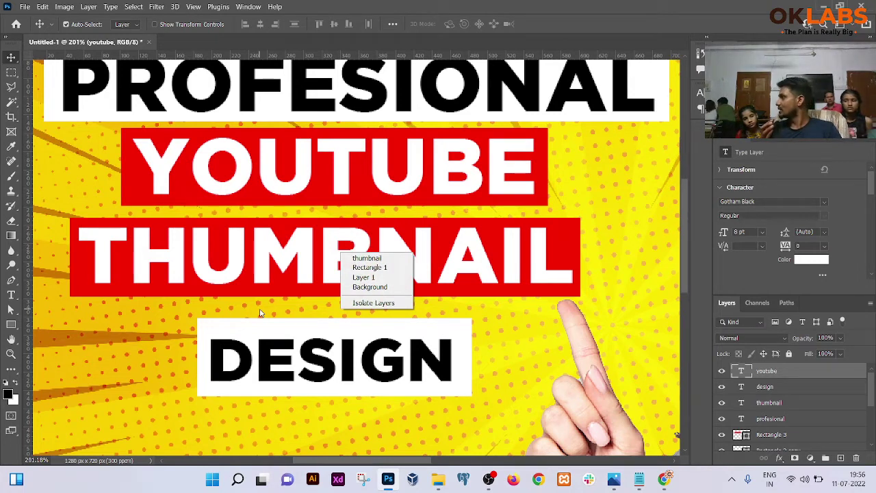
left_click(296, 256)
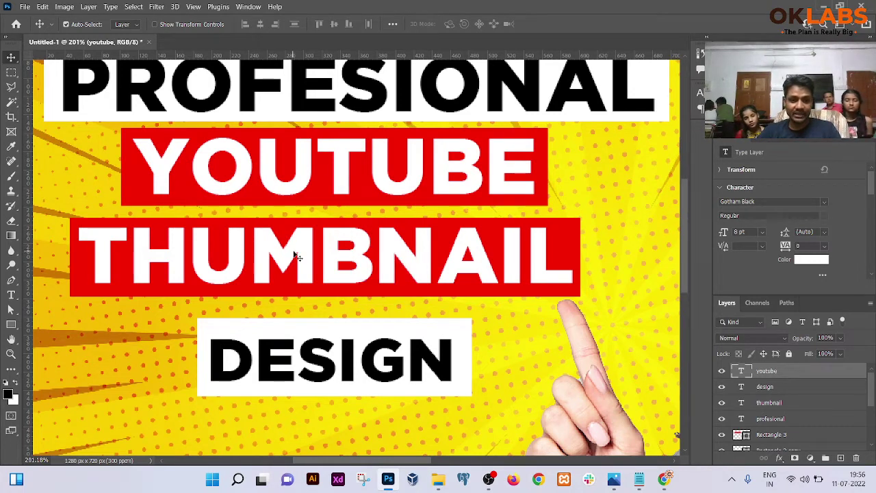
right_click(103, 238)
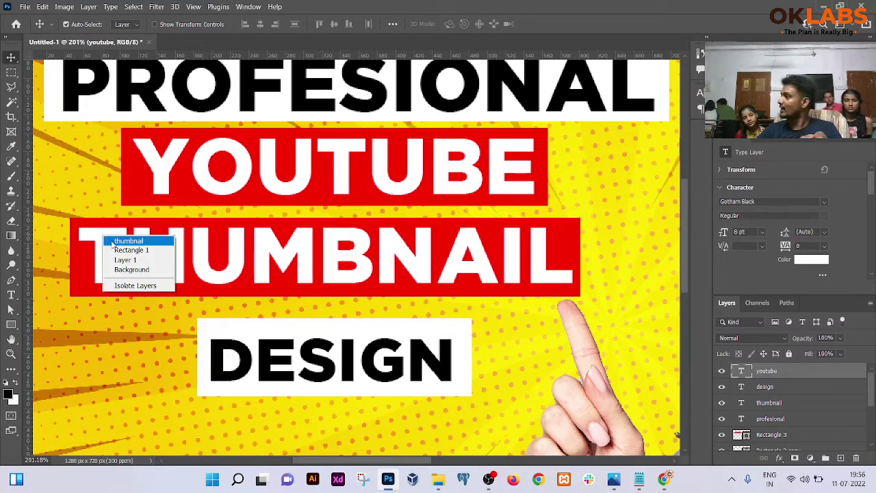
right_click(569, 233)
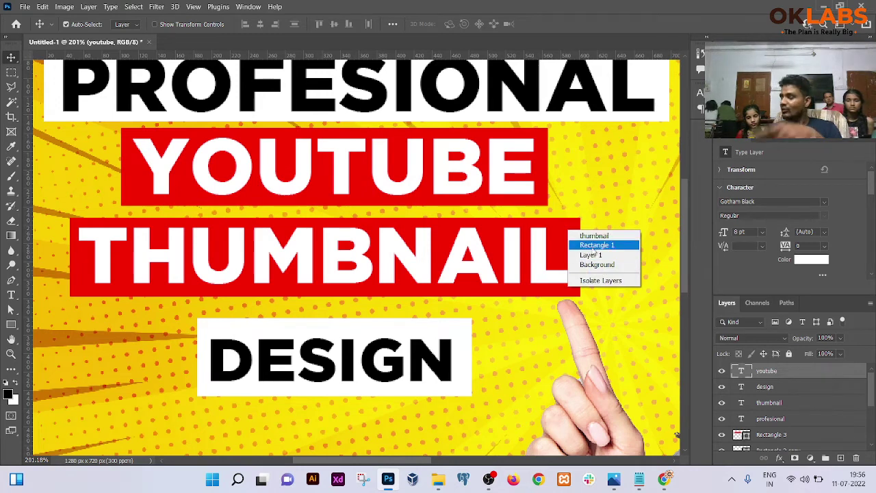
right_click(167, 166)
left_click(179, 170)
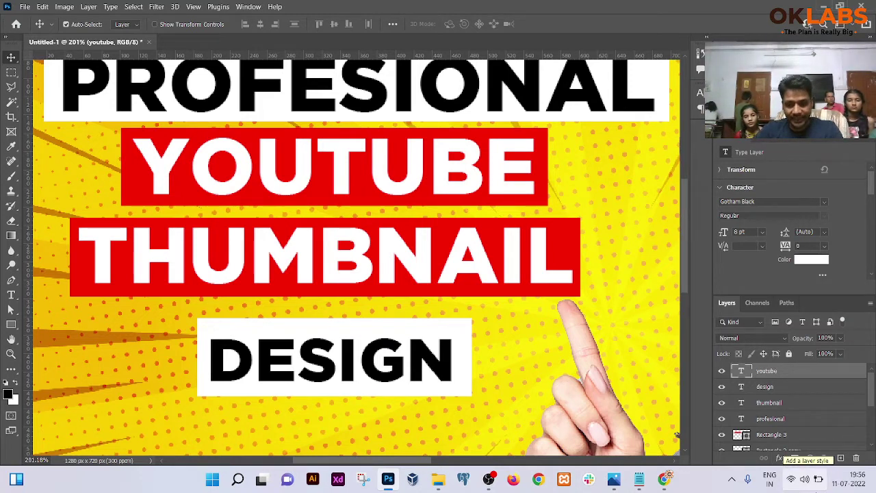
Switch to Notepad, add the note "Effect --> fx" below the word list, and highlight the word Effect.
mouse_move(639, 479)
left_click(705, 394)
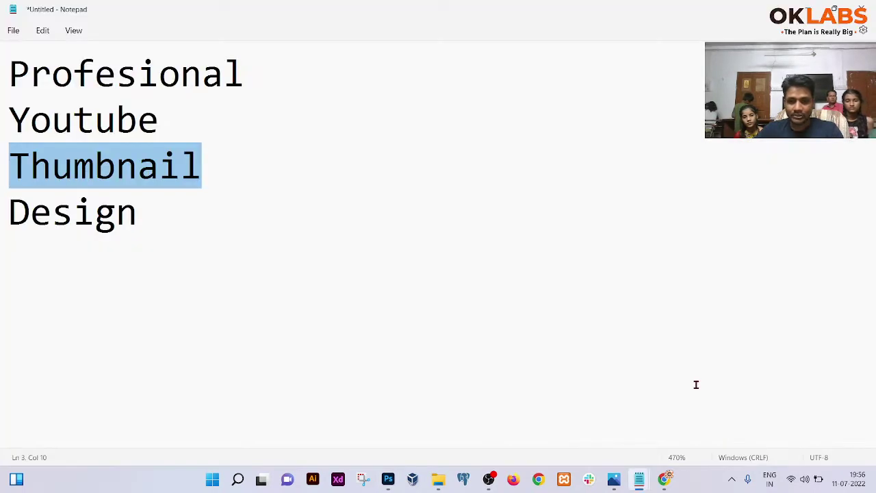
left_click(475, 290)
key("Return")
key("Return")
type("Effe")
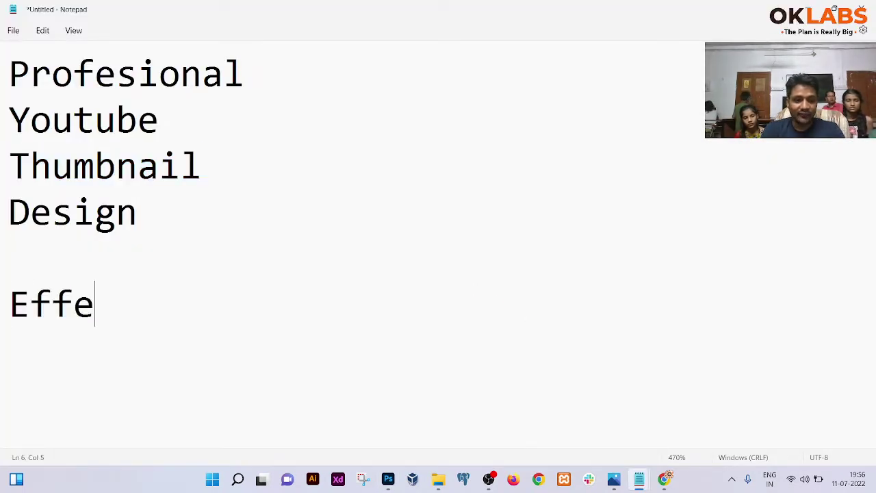
type("ct -")
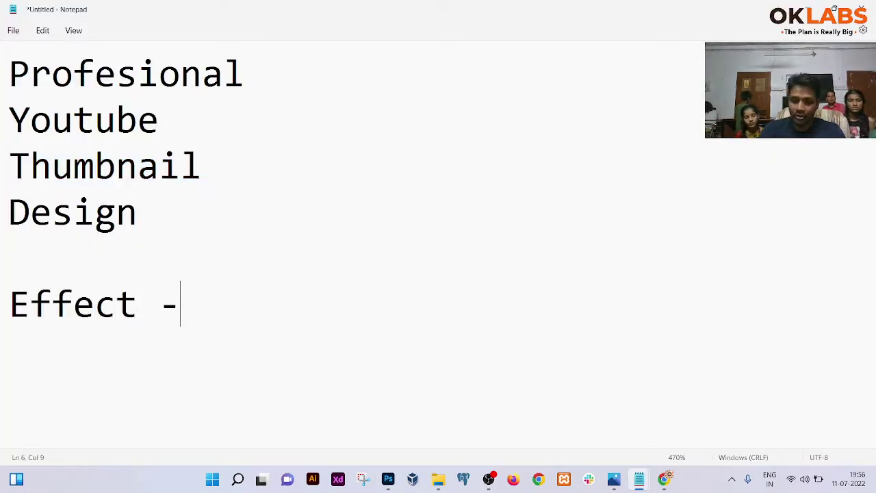
type("-> fx")
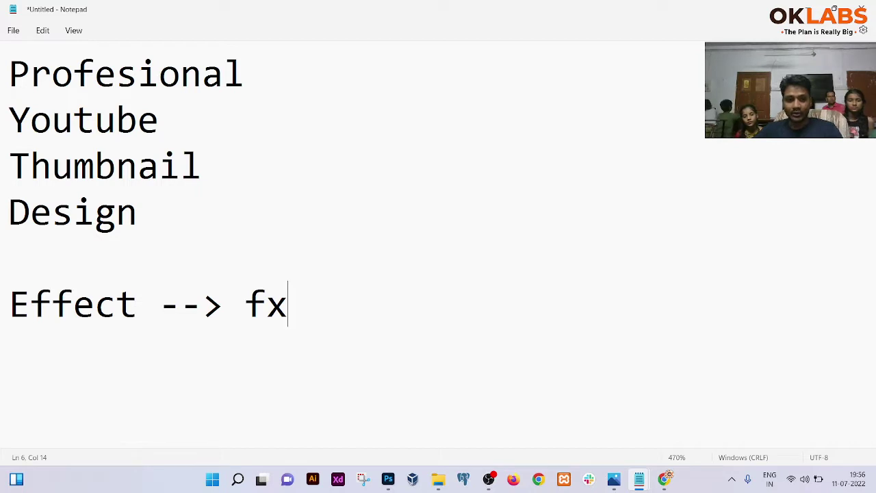
key("alt+Tab")
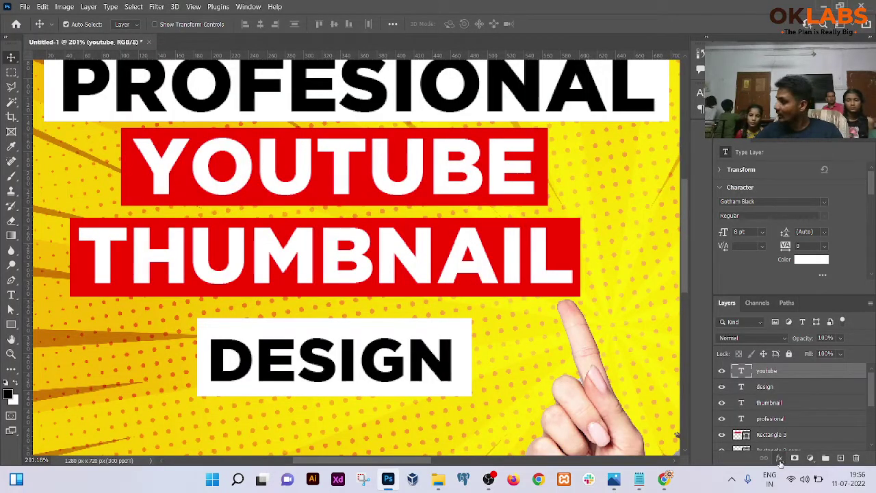
key("alt+Tab")
left_click_drag(137, 305, 3, 308)
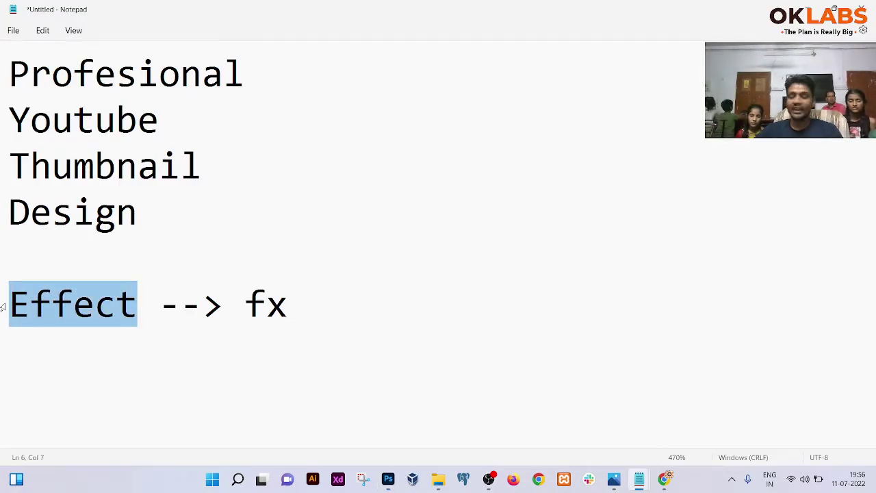
Switch back to Photoshop, hide and reshow the YOUTUBE text layer, and add a Drop Shadow effect to it.
key("alt+Tab")
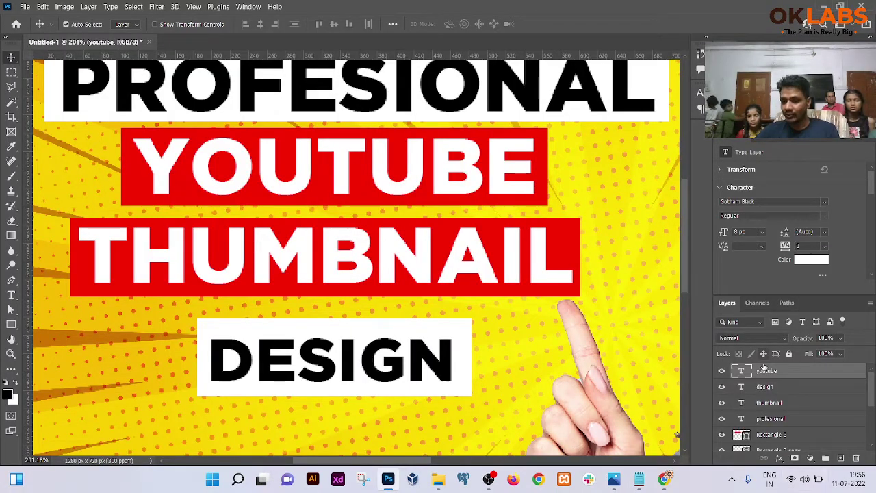
left_click(722, 371)
left_click(722, 371)
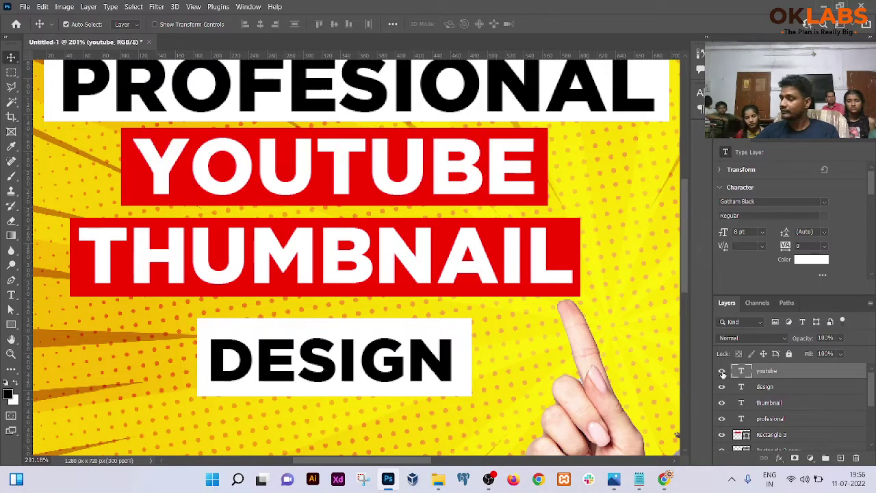
left_click(780, 458)
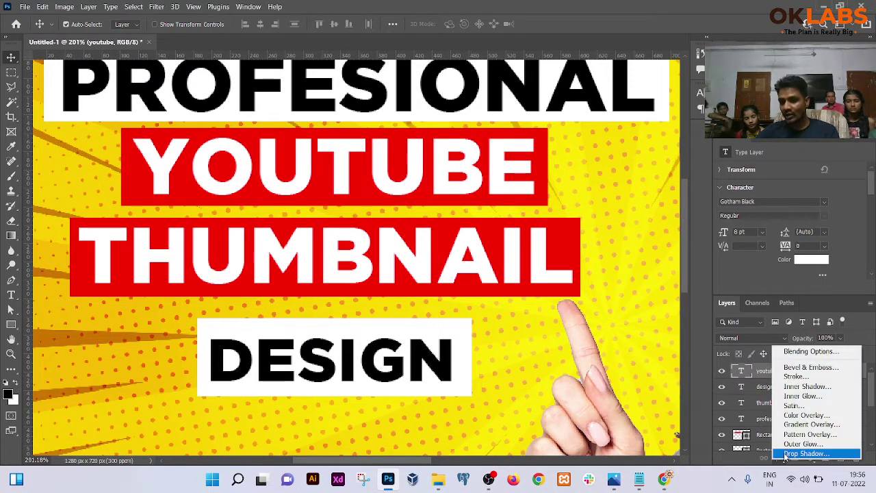
left_click(804, 453)
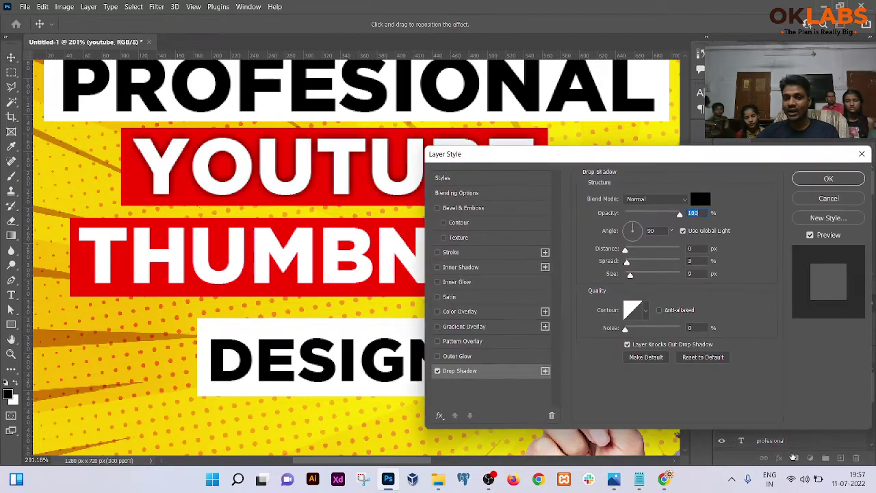
left_click_drag(593, 154, 747, 67)
left_click_drag(407, 168, 380, 186)
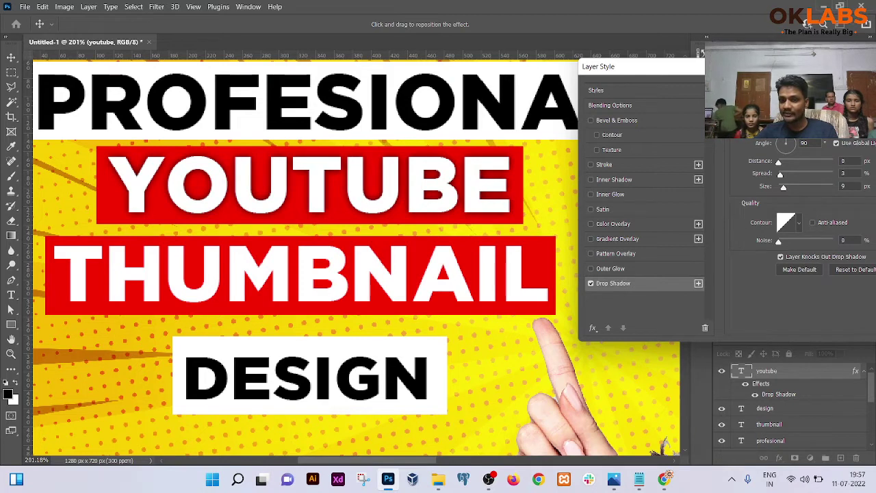
Set the YOUTUBE drop shadow to size 4 px, spread 11%, distance 3 px and angle 117°.
left_click_drag(784, 186, 782, 187)
left_click(785, 176)
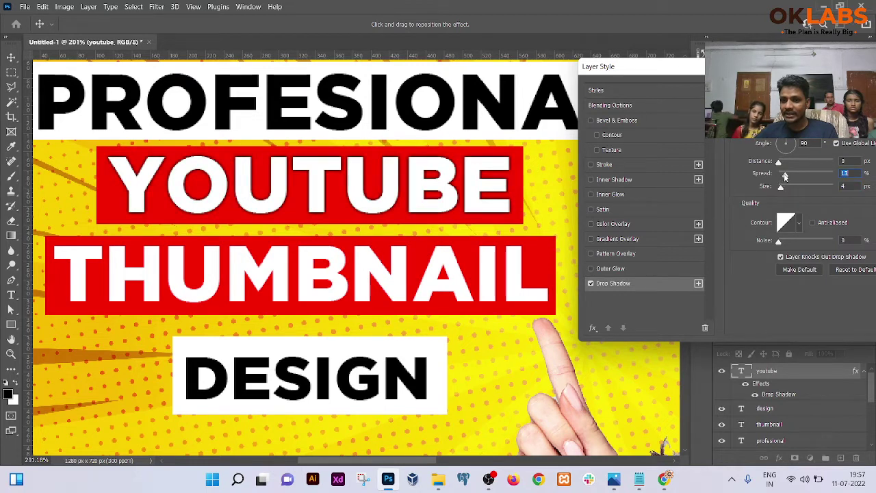
left_click_drag(780, 166, 781, 168)
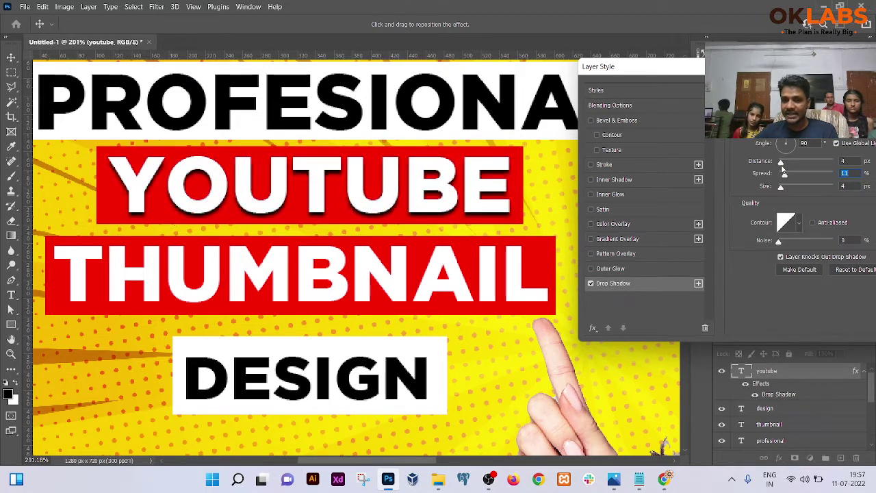
left_click(781, 162)
left_click(785, 142)
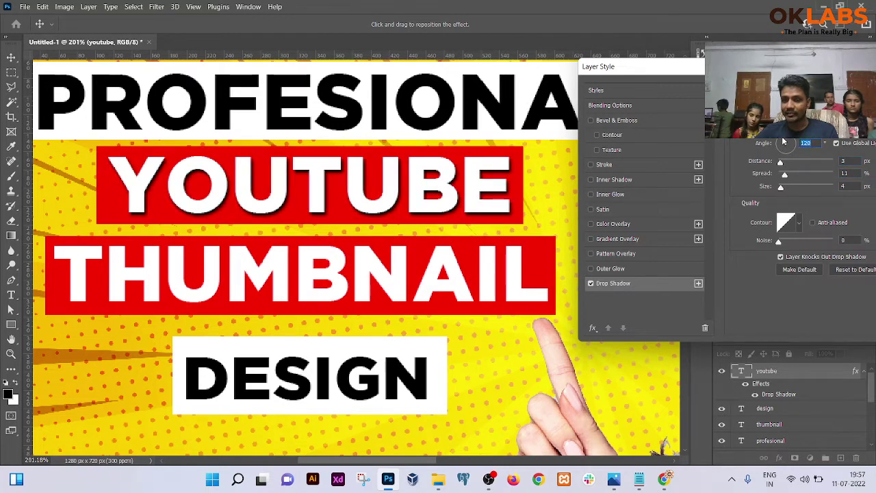
left_click(785, 142)
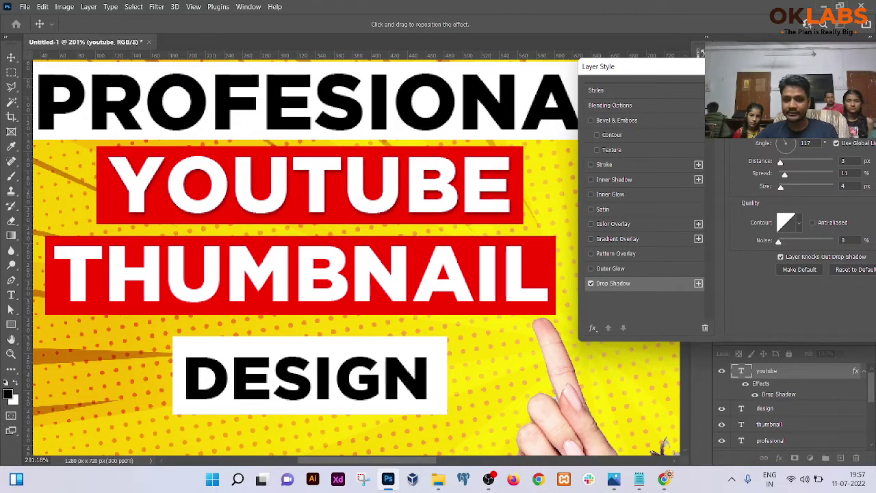
Raise the YOUTUBE drop shadow's opacity slightly and apply the layer style.
left_click_drag(644, 67, 514, 73)
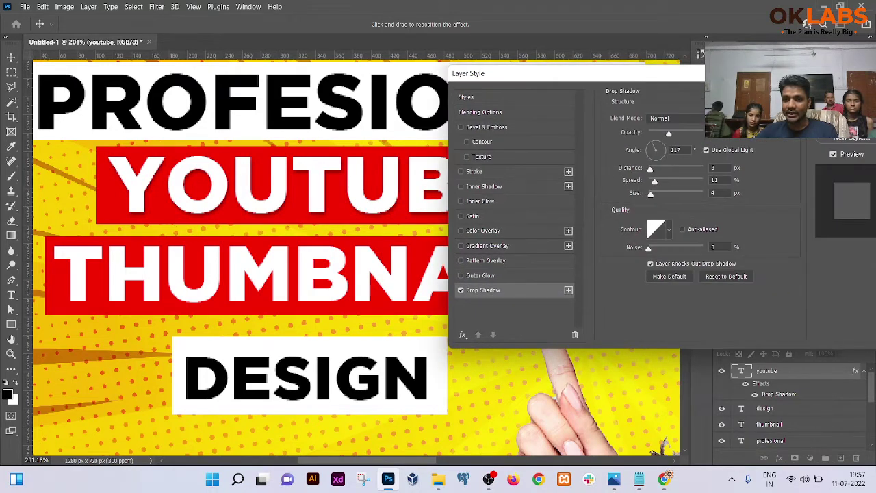
left_click_drag(671, 134, 677, 134)
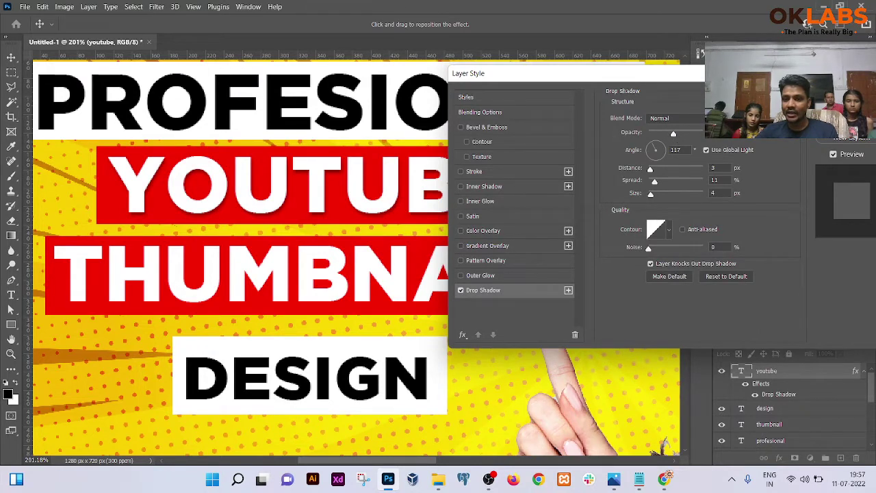
key("Return")
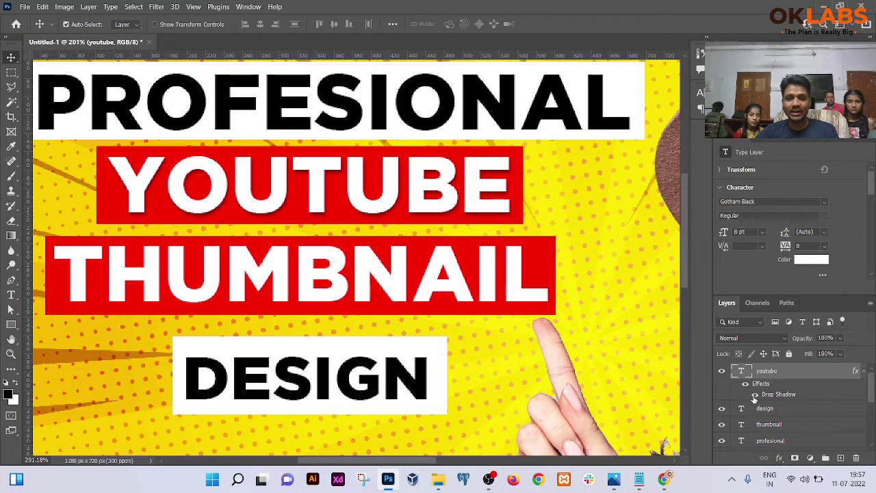
Compare the YOUTUBE text with and without its drop shadow, leaving the effect switched on.
left_click(754, 396)
left_click(754, 396)
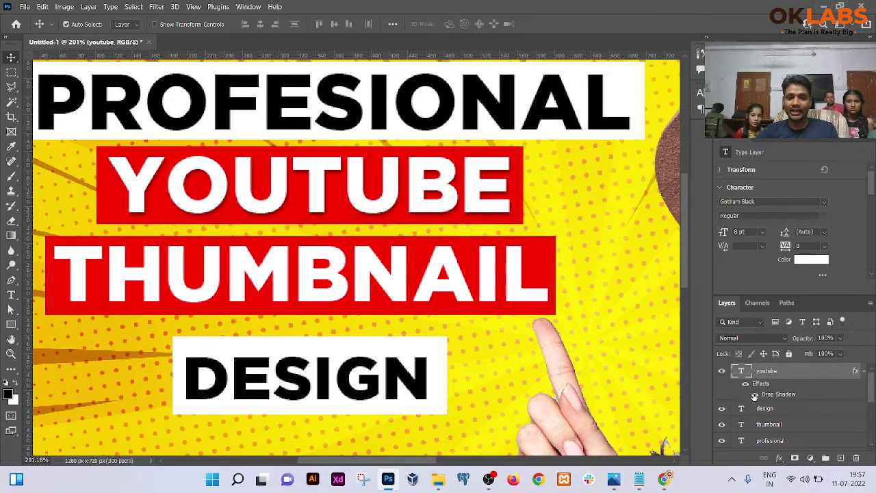
left_click(755, 395)
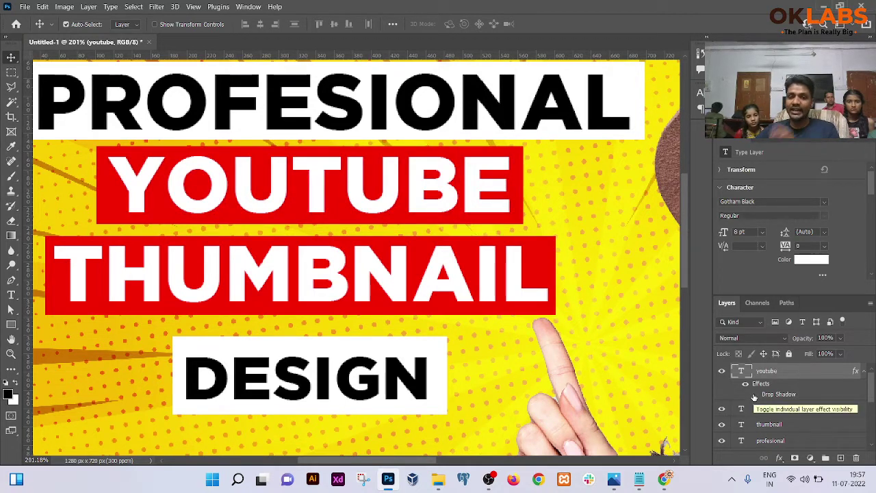
left_click(755, 395)
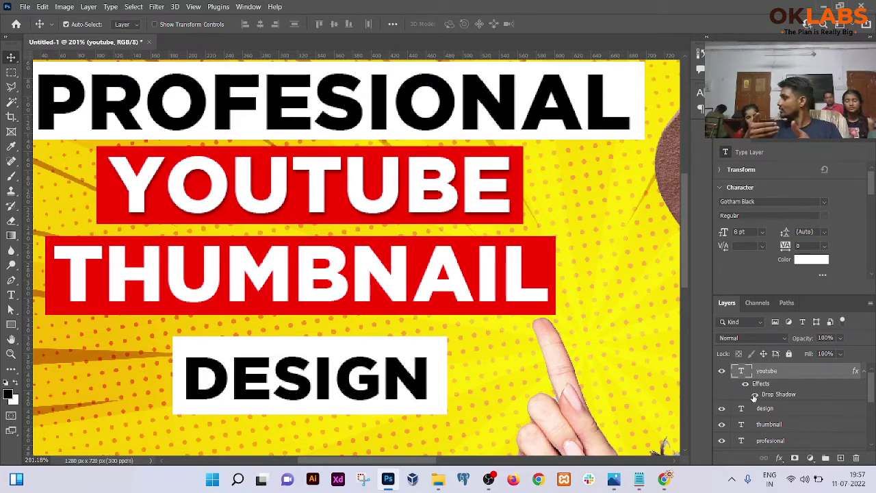
left_click(754, 396)
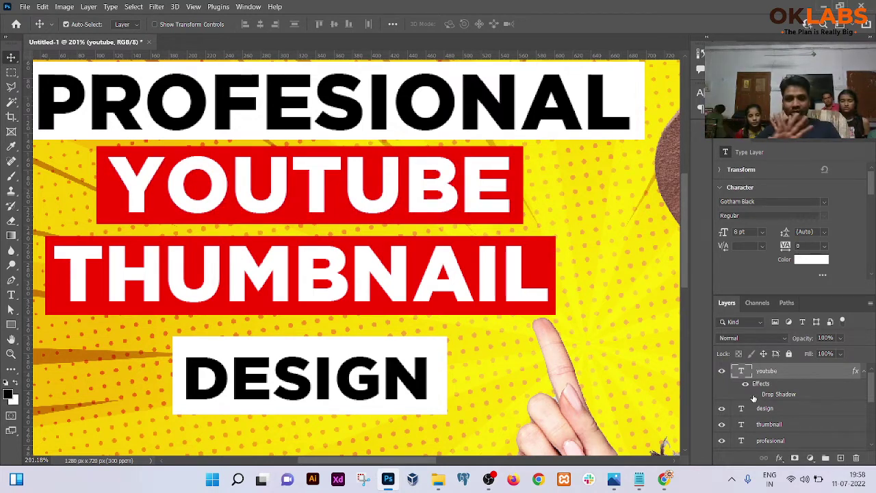
left_click(755, 395)
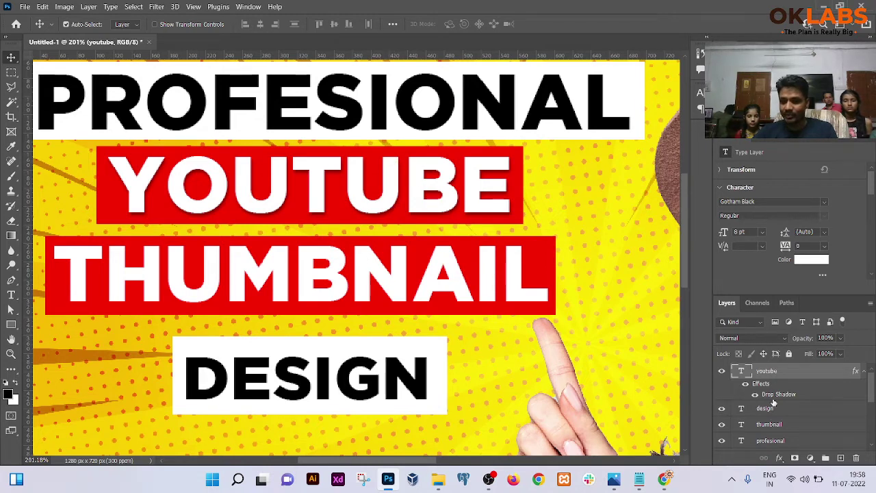
Add a Gradient Overlay to the YOUTUBE text layer with 13% opacity and the Linear style.
left_click(779, 458)
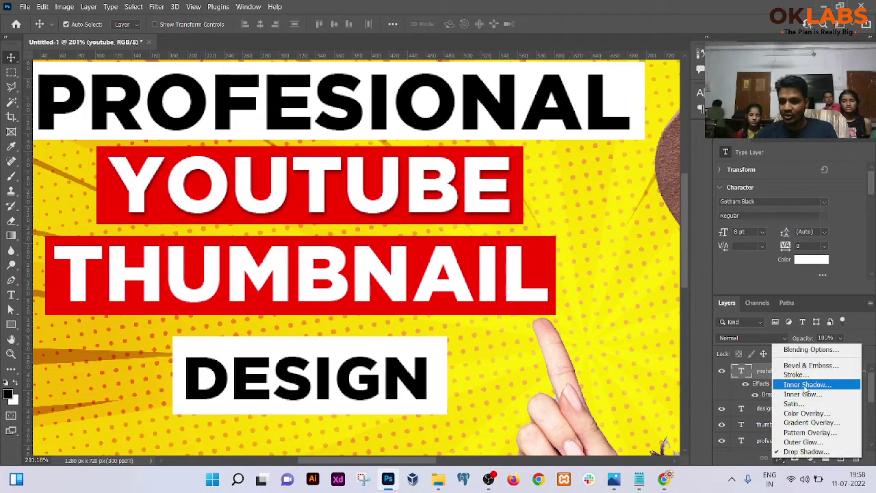
left_click(816, 423)
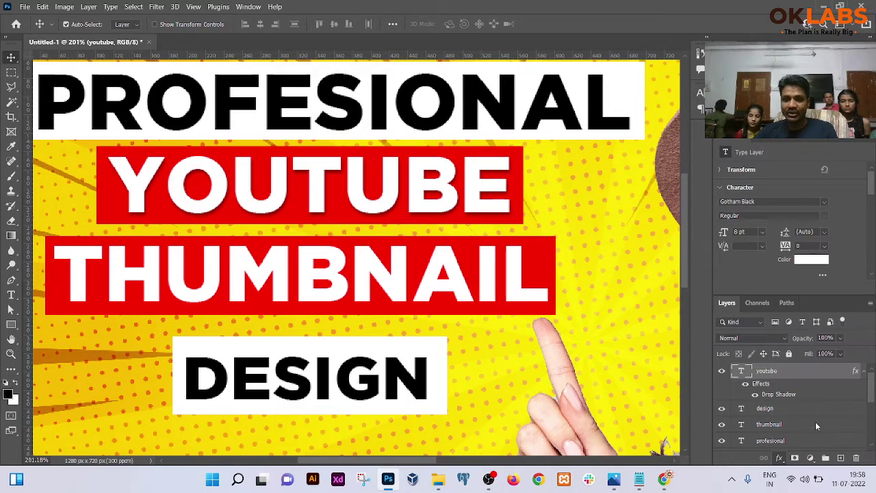
left_click_drag(535, 91, 568, 230)
mouse_move(670, 271)
left_mouse_down()
mouse_move(688, 271)
mouse_move(667, 271)
left_mouse_up()
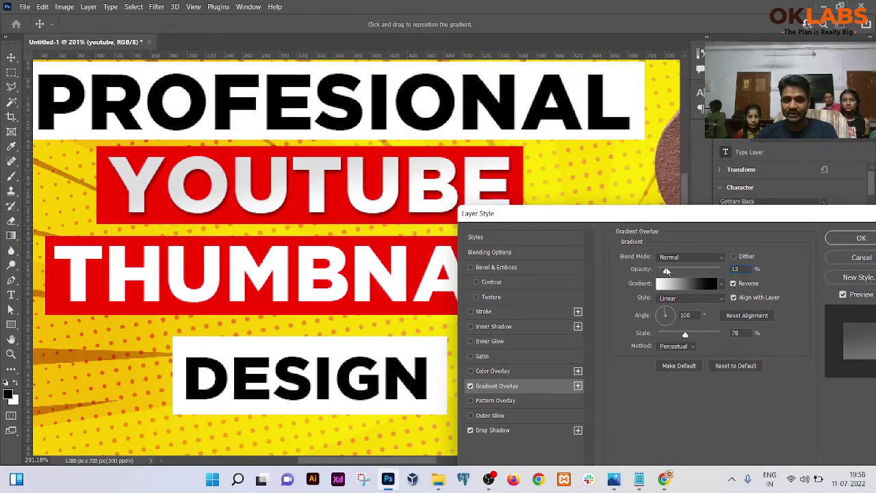
left_click(699, 299)
left_click(688, 308)
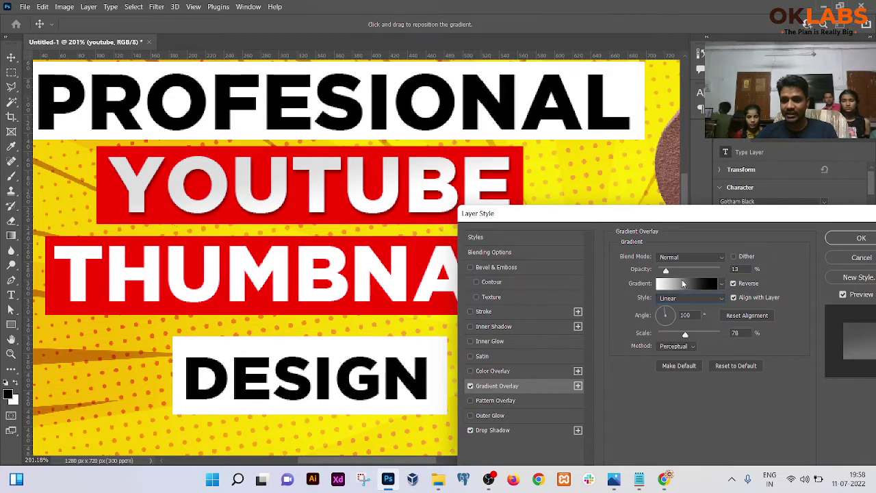
Set the YOUTUBE gradient overlay's scale to 47% and its opacity to 6%, and apply the layer style.
mouse_move(686, 334)
left_mouse_down()
mouse_move(706, 335)
mouse_move(662, 324)
mouse_move(675, 325)
left_mouse_up()
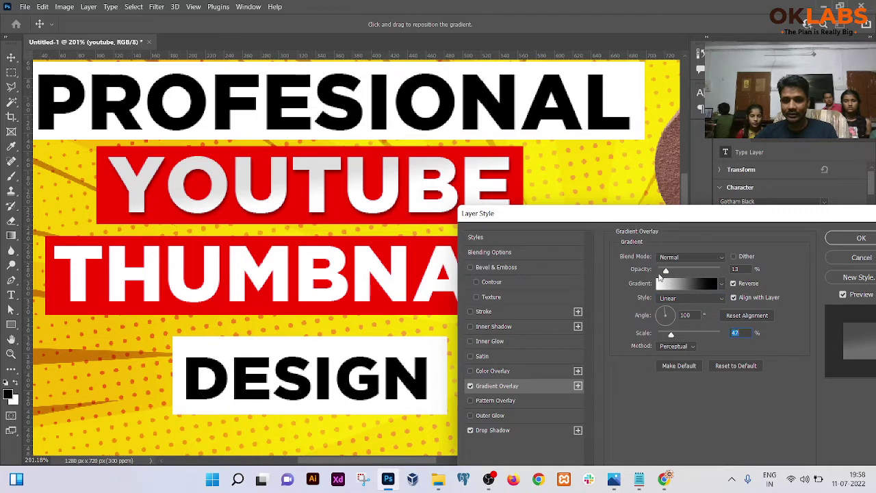
left_click_drag(666, 271, 662, 271)
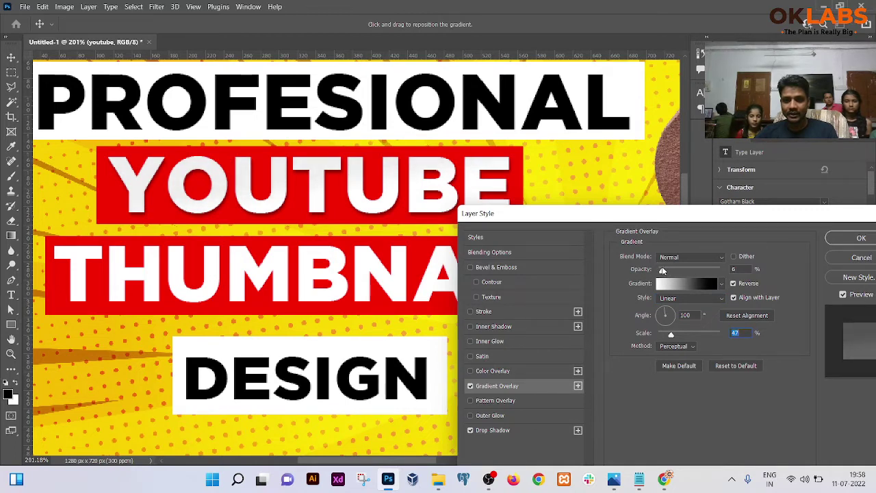
left_click(849, 238)
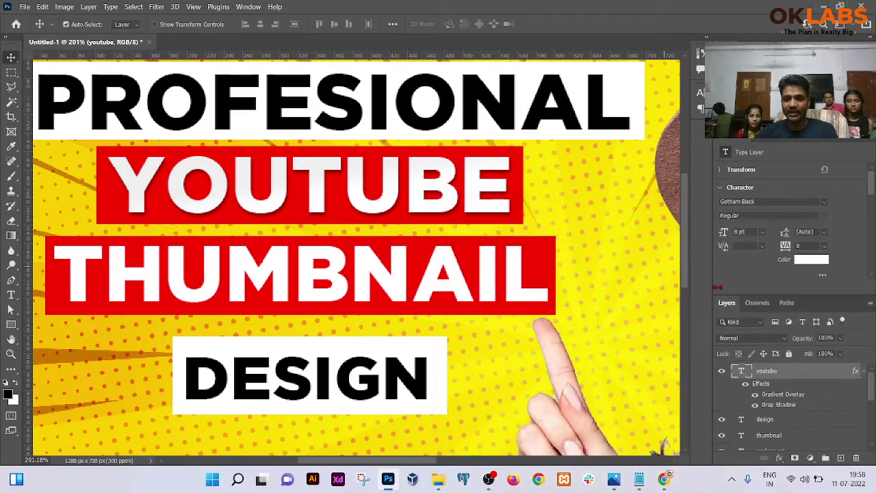
scroll(307, 318, "down", 5)
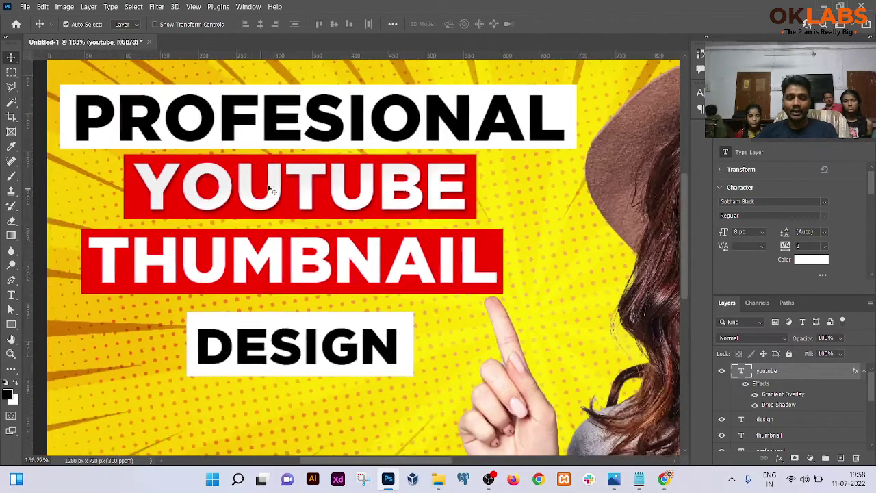
scroll(347, 197, "up", 3)
scroll(347, 197, "down", 3)
scroll(339, 192, "up", 3)
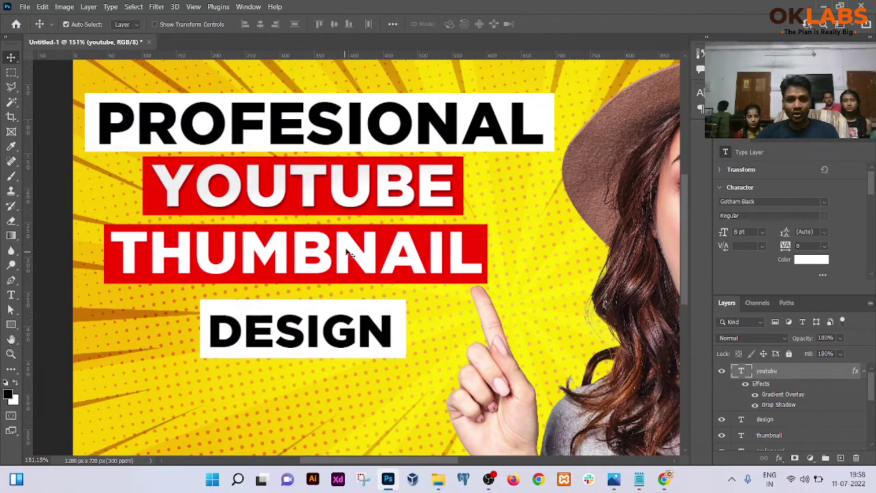
Copy the YOUTUBE text's layer style and paste it onto the THUMBNAIL text layer.
right_click(771, 375)
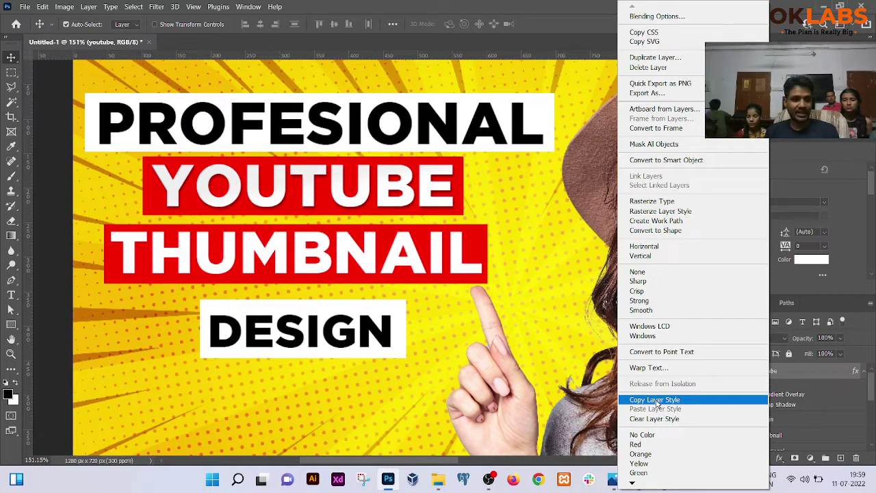
left_click(656, 400)
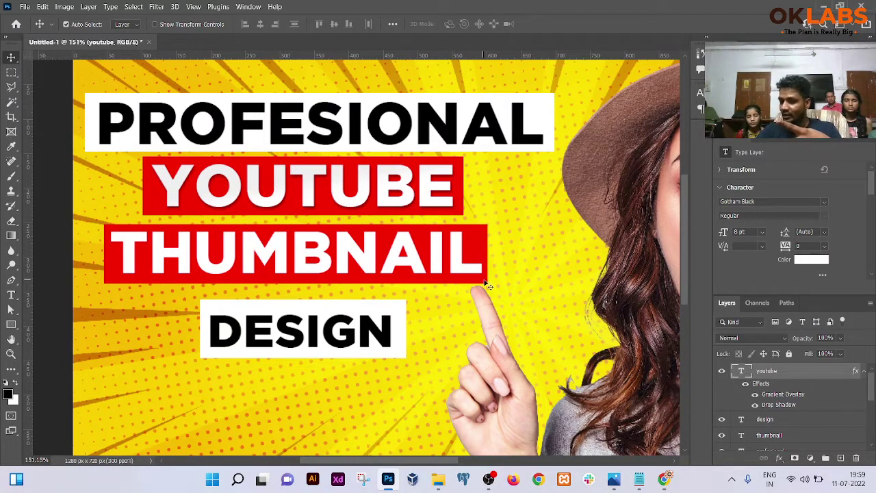
left_click(780, 437)
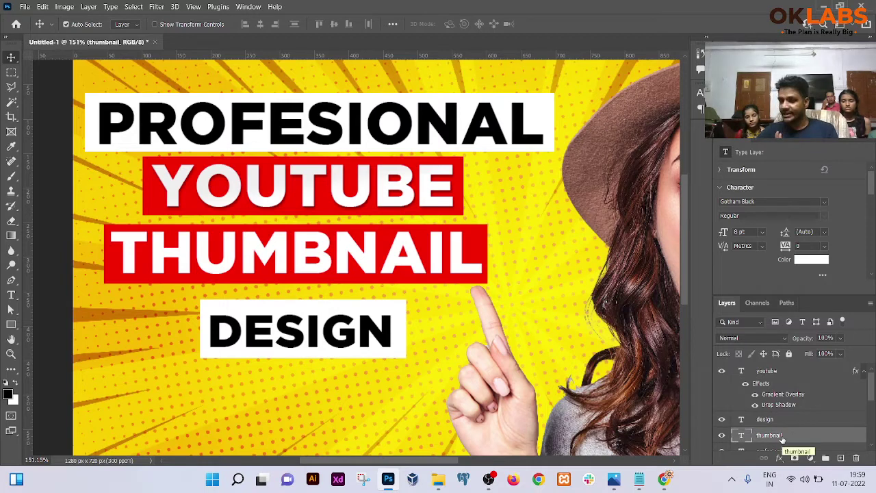
right_click(779, 439)
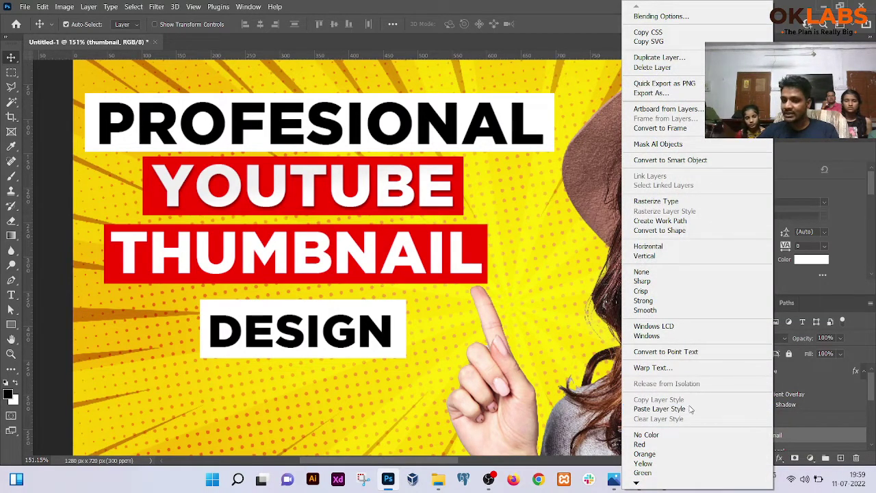
left_click(687, 409)
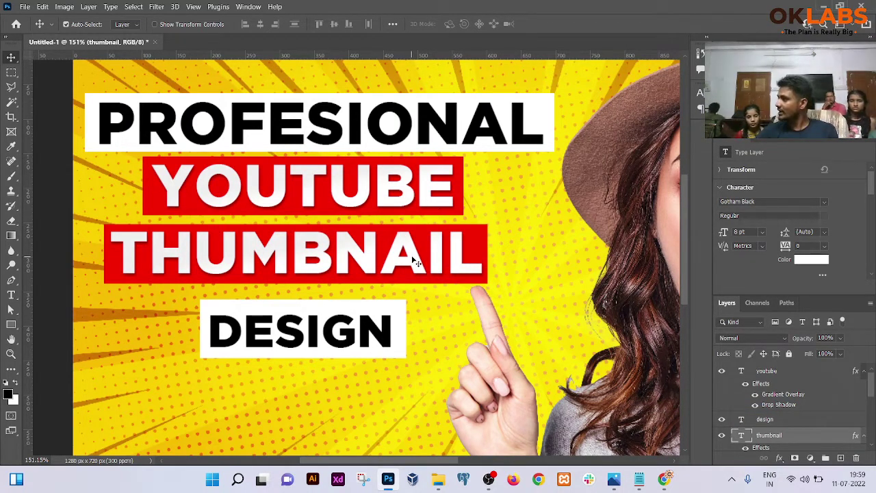
scroll(416, 264, "down", 1)
scroll(417, 265, "down", 6)
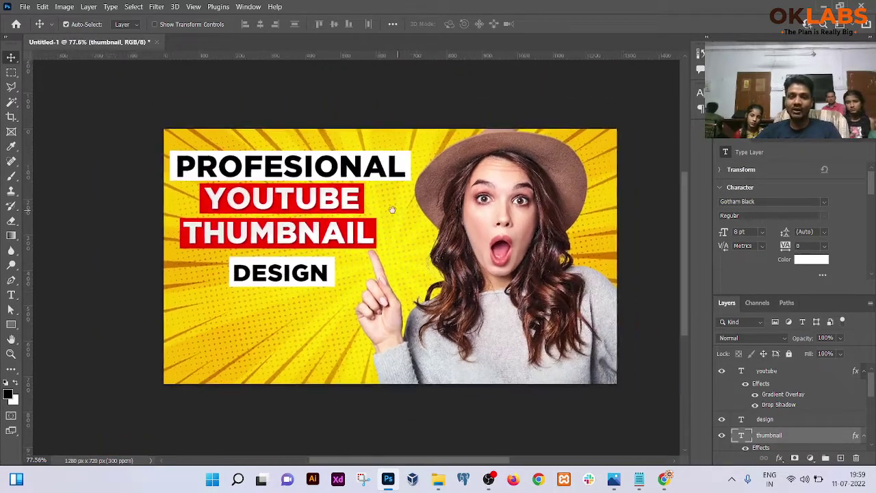
left_click_drag(393, 209, 386, 208)
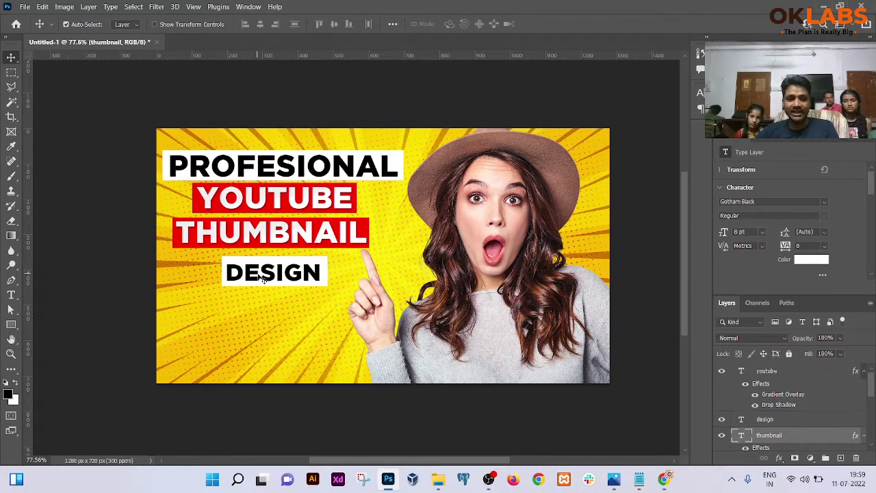
Move the DESIGN text and its white rectangle down, placing the rectangle at about X 173 px, Y 453 px.
scroll(269, 274, "up", 2)
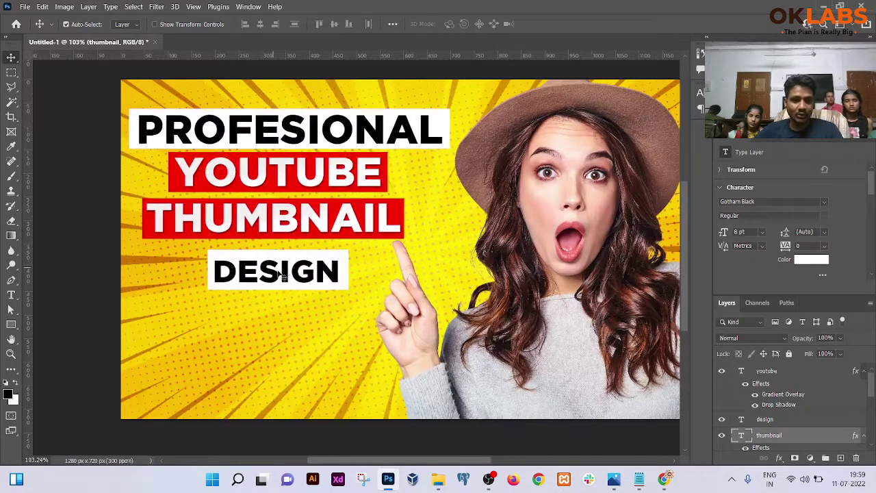
right_click(271, 274)
left_click(281, 278)
left_click_drag(269, 273, 262, 317)
right_click(262, 280)
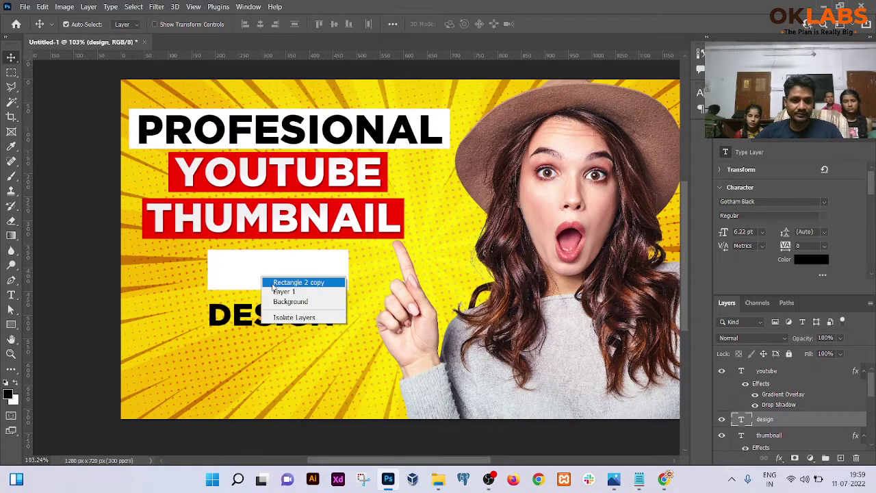
left_click(268, 281)
left_click_drag(267, 275, 268, 317)
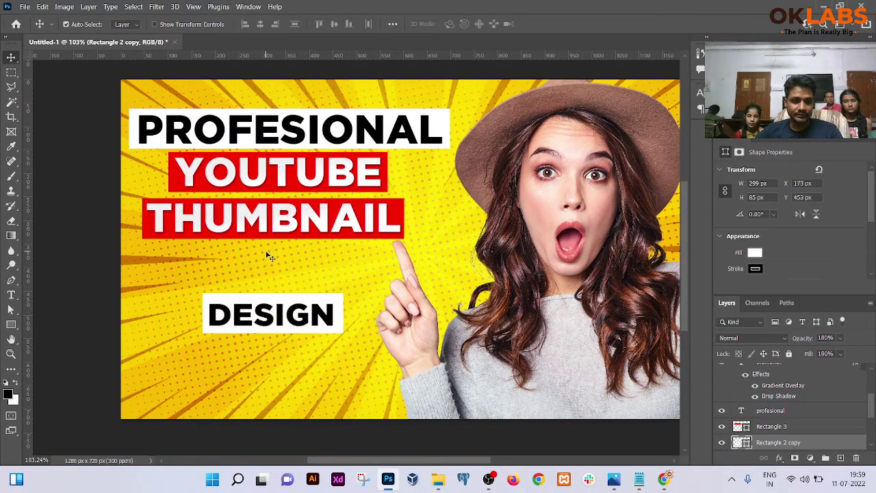
Move the THUMBNAIL text and its red rectangle down and slightly left, placing the rectangle at about X 17 px, Y 333 px.
right_click(264, 240)
left_click(274, 243)
left_click_drag(273, 241, 252, 276)
right_click(261, 223)
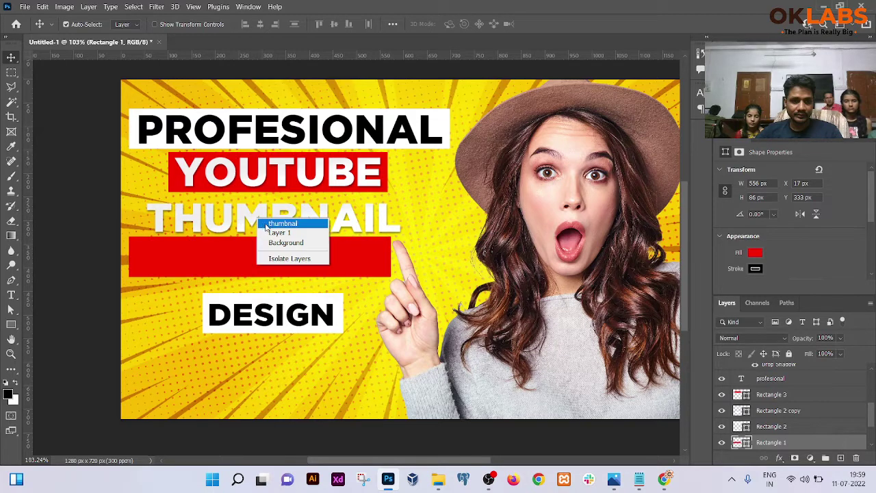
left_click(268, 225)
left_click_drag(260, 224, 248, 258)
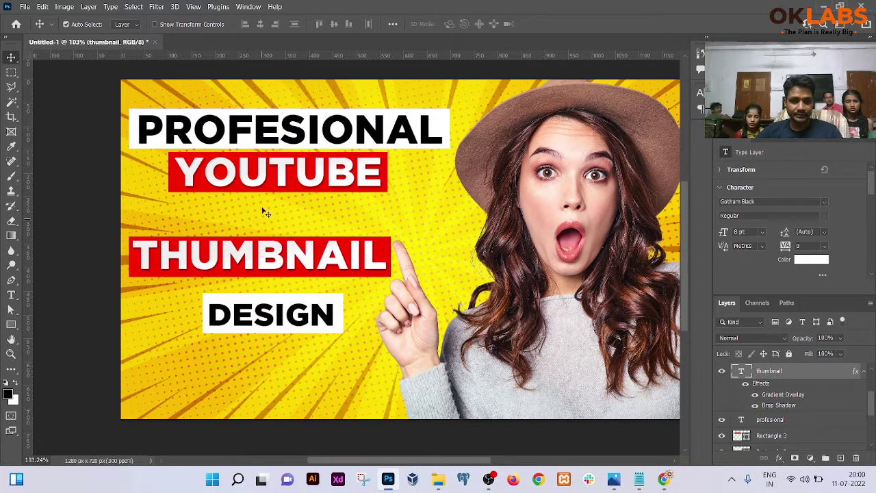
Move the YOUTUBE text and its red rectangle down, placing the rectangle at about X 90 px, Y 199 px.
right_click(265, 183)
left_click(272, 190)
mouse_move(271, 189)
left_mouse_down()
mouse_move(272, 221)
mouse_move(267, 197)
mouse_move(256, 193)
left_mouse_up()
right_click(263, 172)
left_click(280, 175)
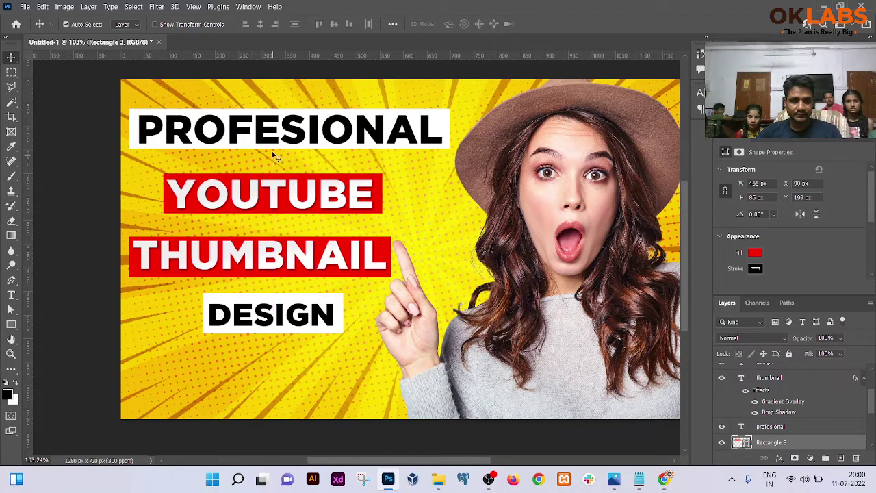
Move the PROFESIONAL text and its white rectangle down, placing the rectangle at about X 22 px, Y 96 px.
right_click(270, 145)
left_click(291, 145)
left_click_drag(275, 133, 275, 154)
right_click(276, 113)
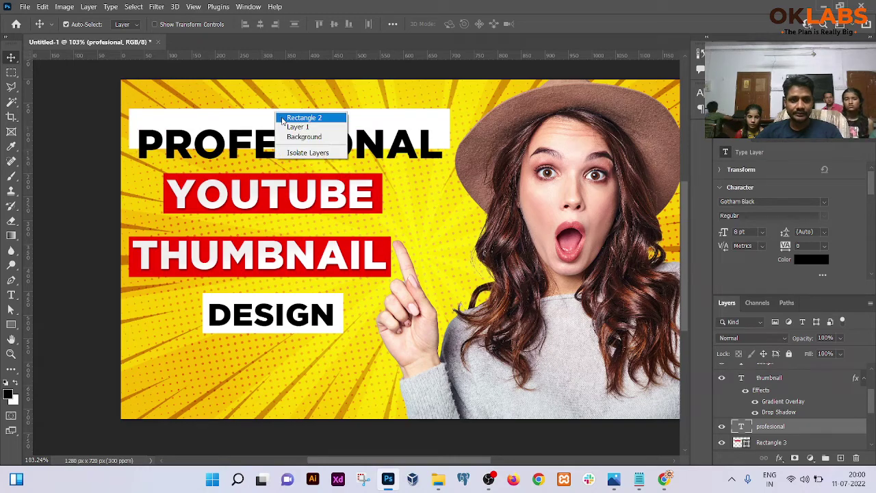
left_click(294, 117)
left_click_drag(283, 116, 286, 136)
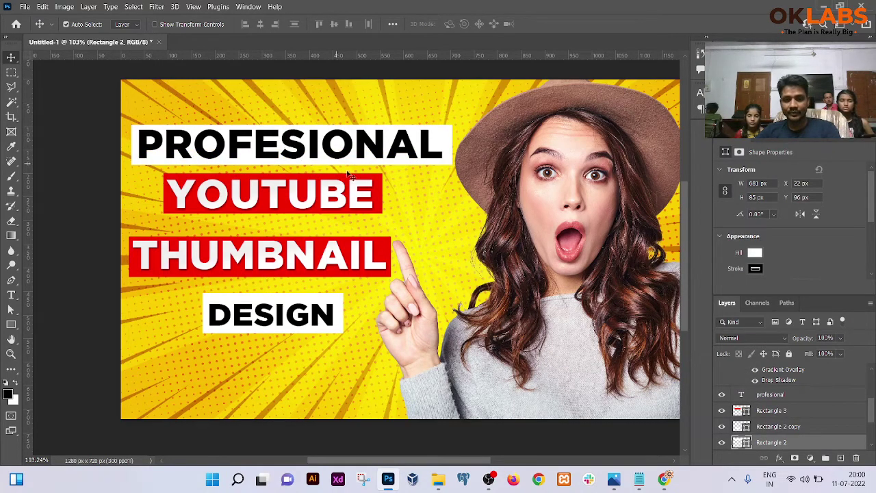
scroll(362, 172, "down", 3)
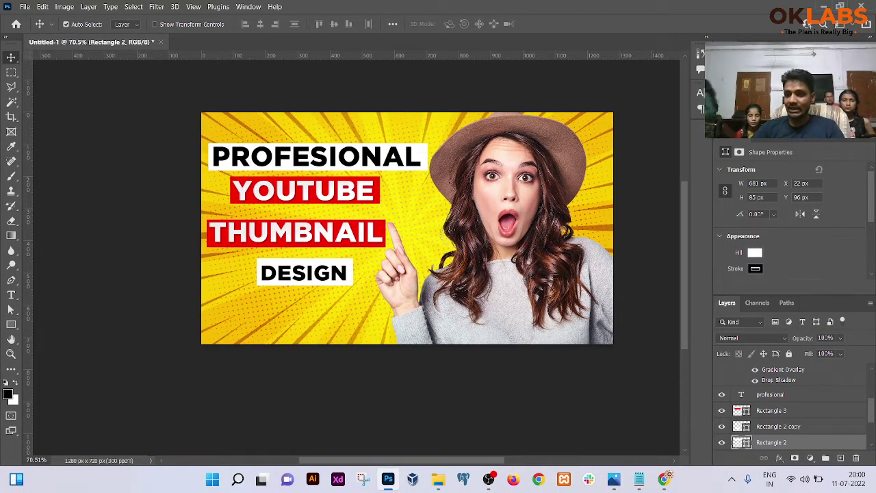
Open the light flare images AwdaL9.jpg, Bay.png, I-01 (6).png and the stage-light-optical-flares PNG together.
key("ctrl+o")
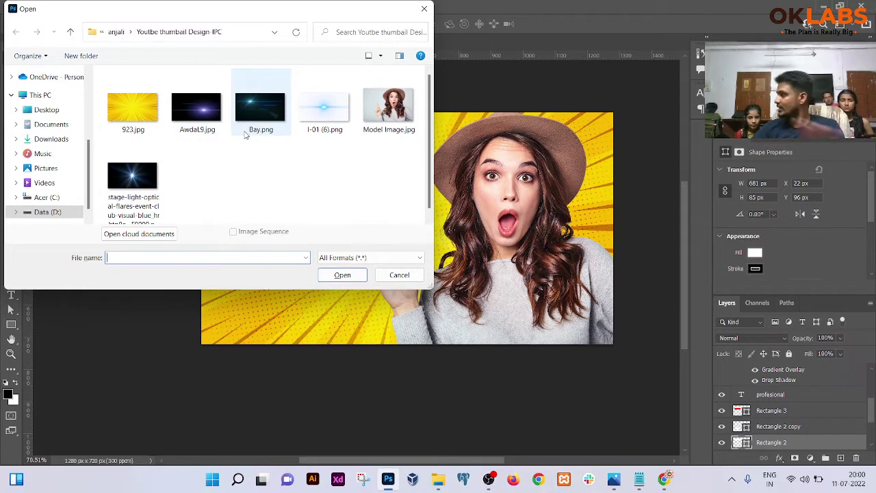
left_click(188, 130)
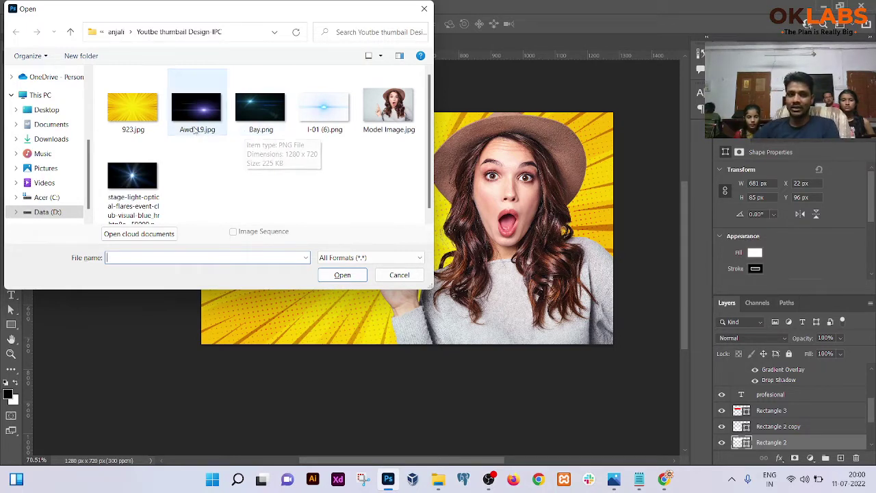
left_click(263, 113, "ctrl")
left_click(324, 113, "ctrl")
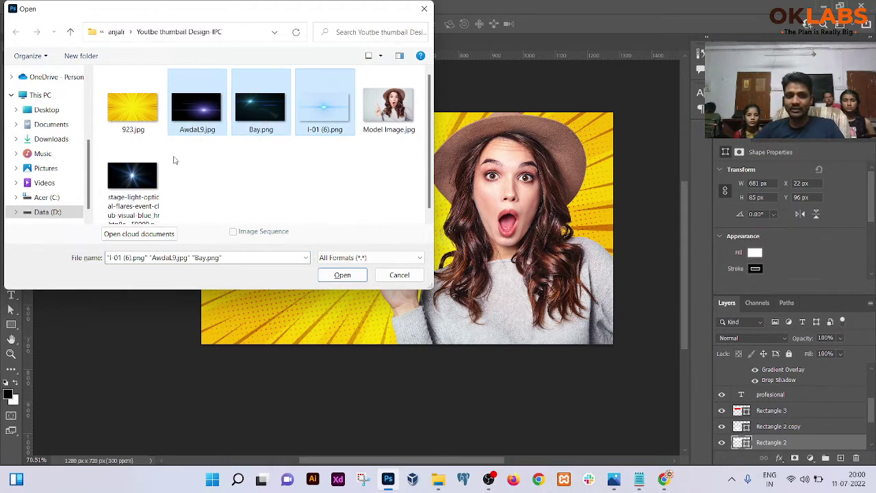
left_click(156, 172, "ctrl")
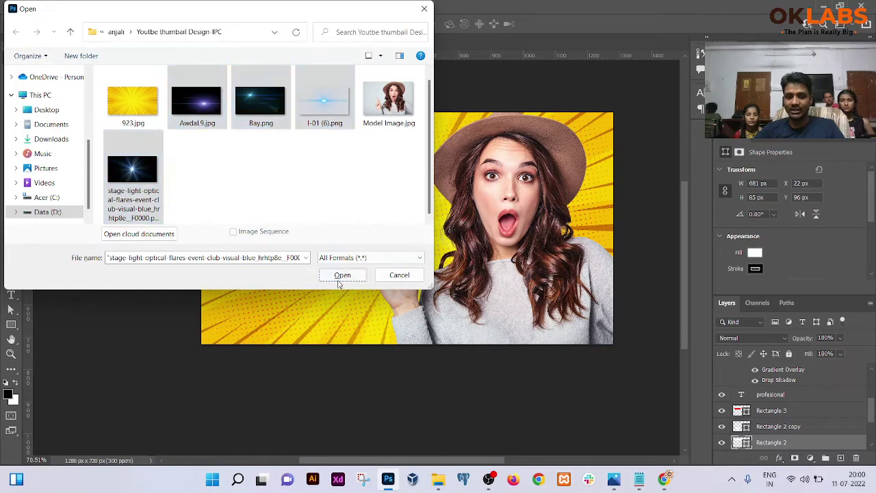
left_click(342, 274)
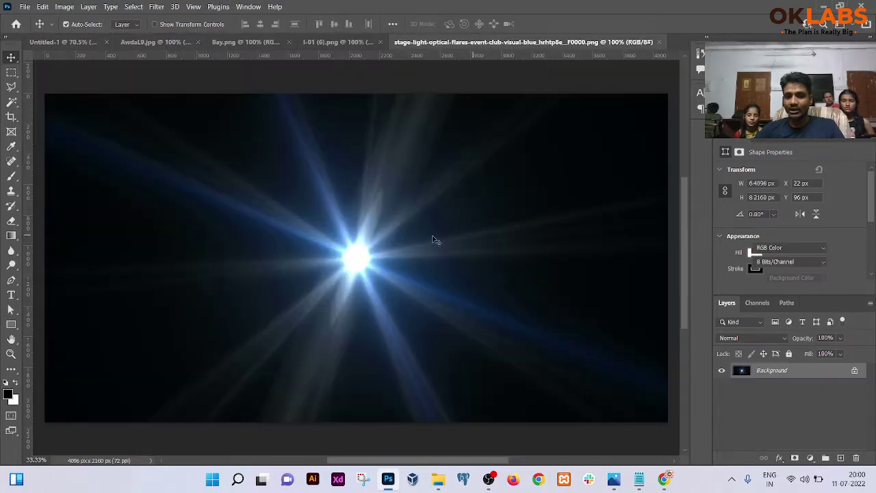
Float the stage-light-optical-flares image in its own window and copy the flare into the thumbnail document over the YOUTUBE text.
left_click_drag(461, 45, 491, 109)
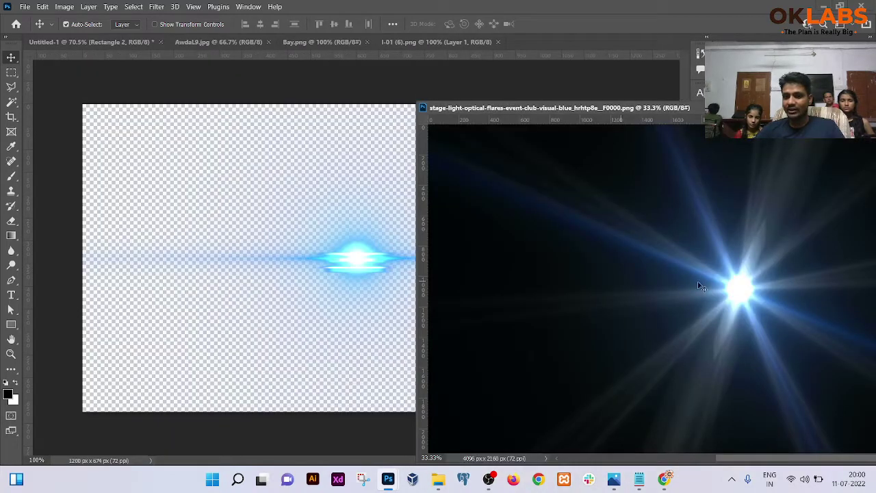
left_click(96, 43)
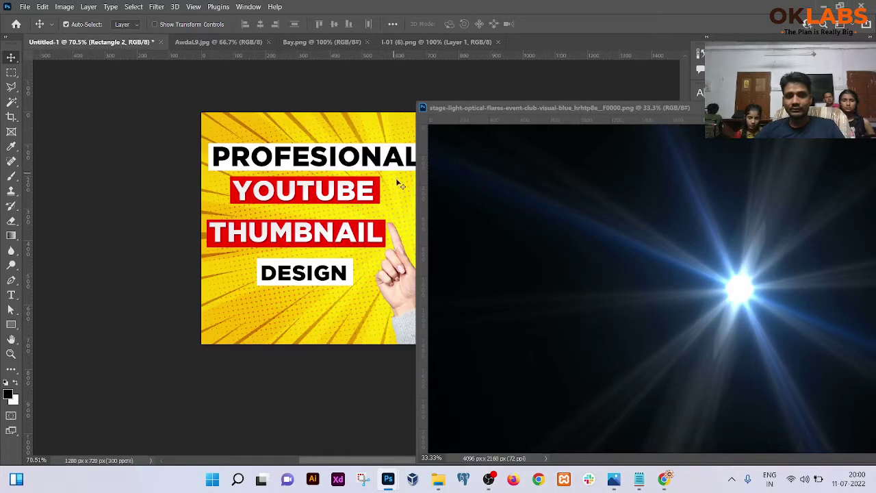
left_click(703, 286)
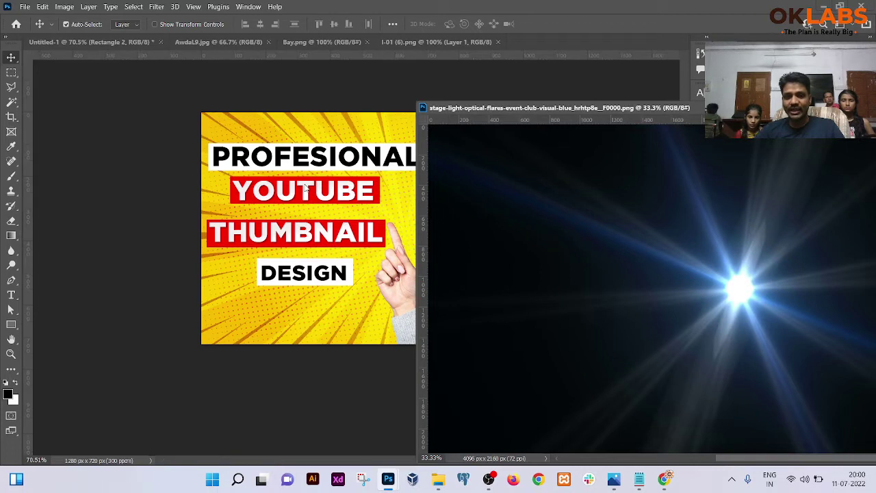
left_click_drag(743, 288, 348, 191)
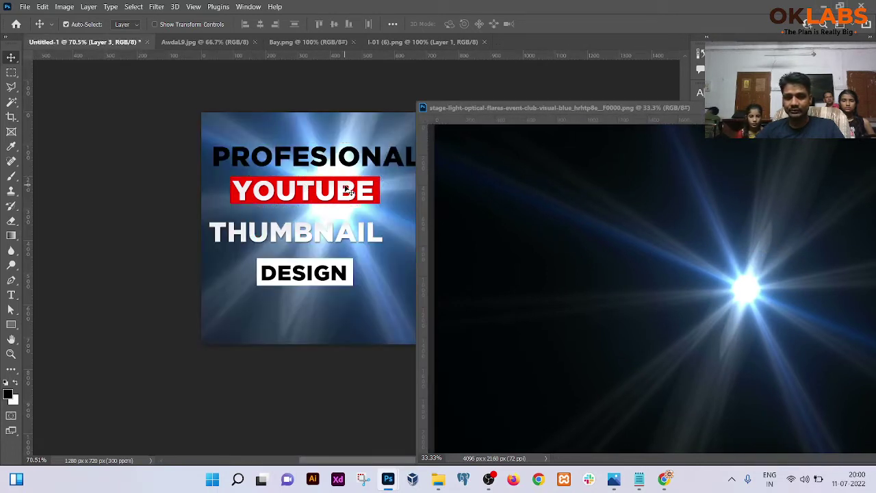
left_click_drag(844, 108, 585, 166)
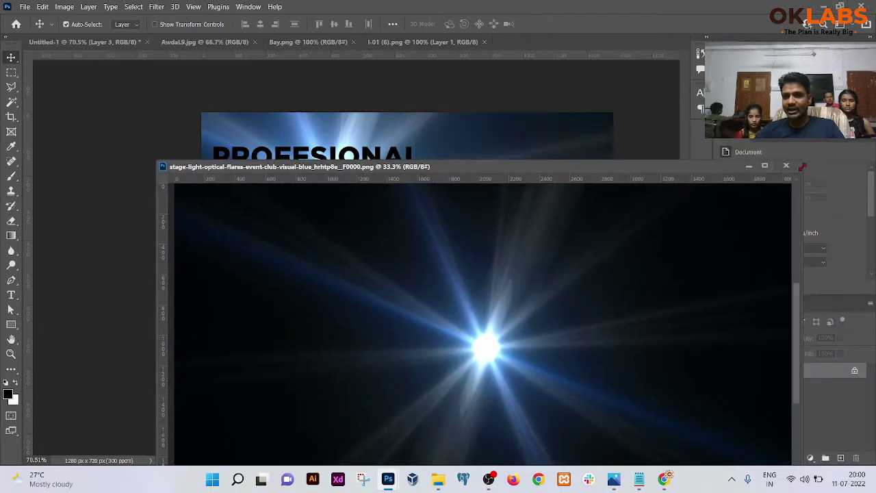
Close the stage-light image, move the flare layer to the top of the layer stack and set its blend mode to Screen.
key("ctrl+w")
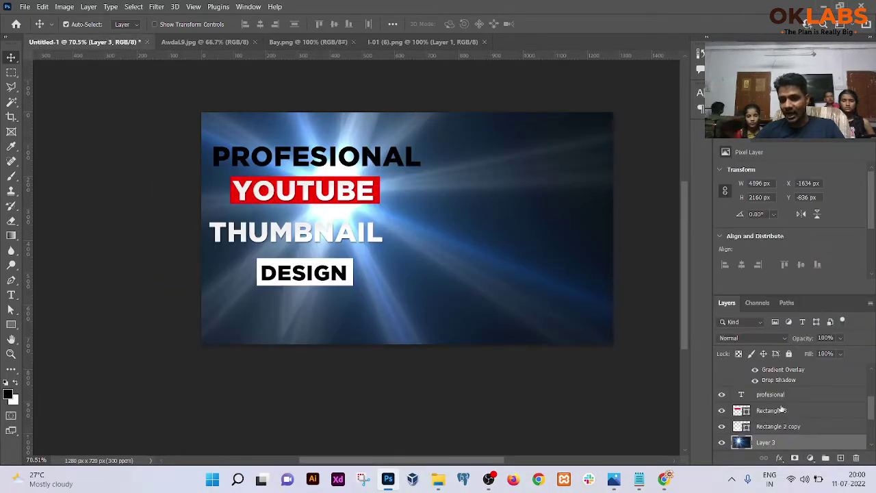
left_click_drag(778, 441, 780, 373)
scroll(786, 404, "down", 2)
left_click_drag(774, 437, 789, 394)
left_click_drag(773, 433, 773, 372)
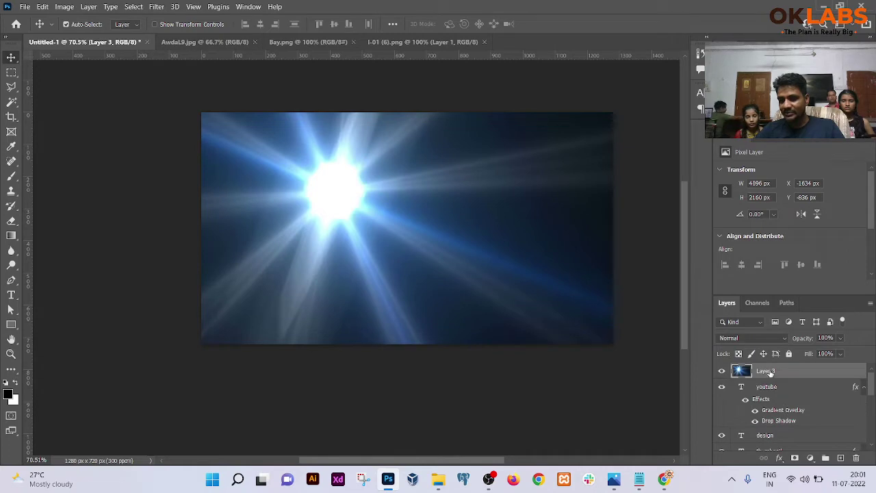
left_click(744, 338)
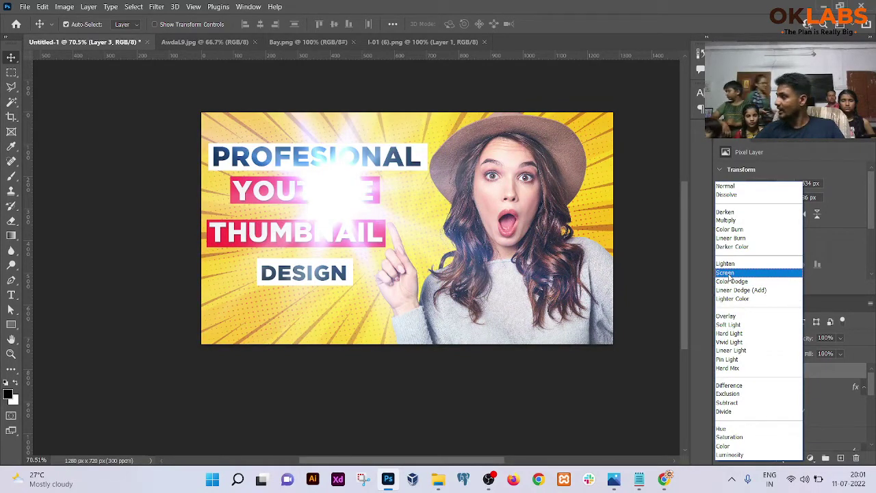
left_click(728, 273)
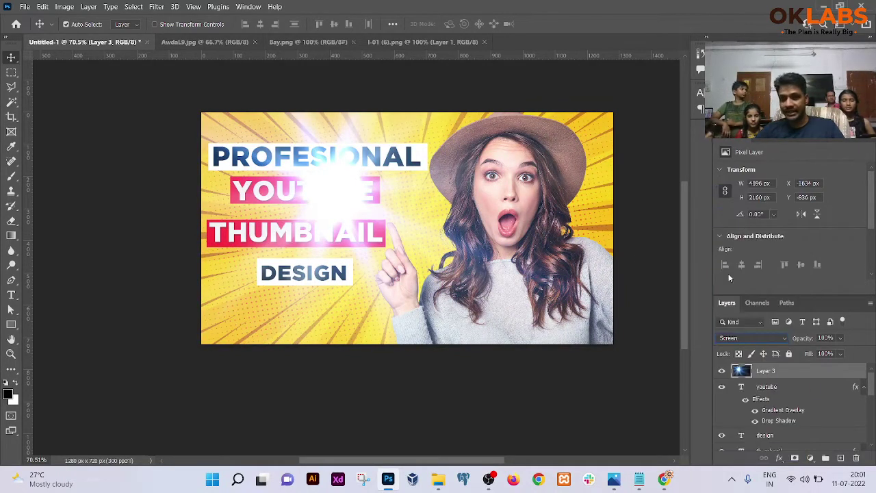
Scale the flare layer down to about 27.86% and place its bright centre above the pointing fingertip, keeping the Screen blend mode.
right_click(349, 186)
left_click(363, 193)
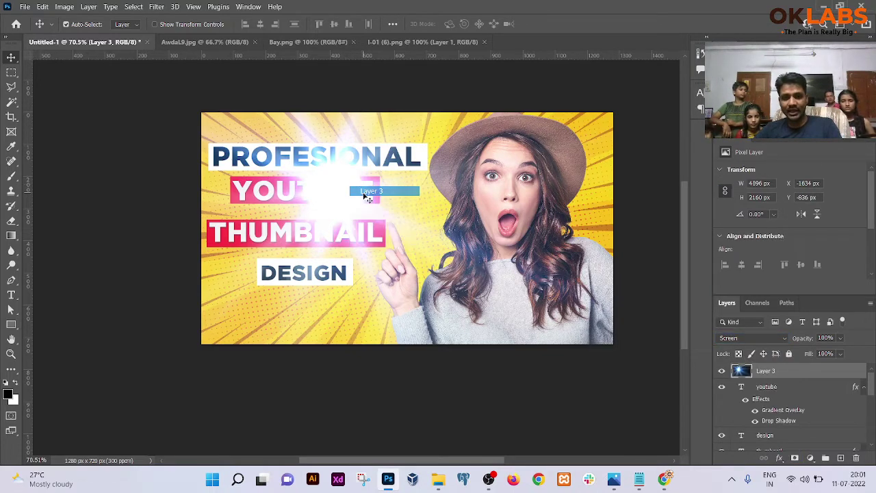
scroll(398, 192, "down", 5)
key("ctrl+t")
left_click_drag(570, 279, 451, 254)
key("alt+shift")
scroll(422, 212, "up", 3)
scroll(423, 212, "up", 4)
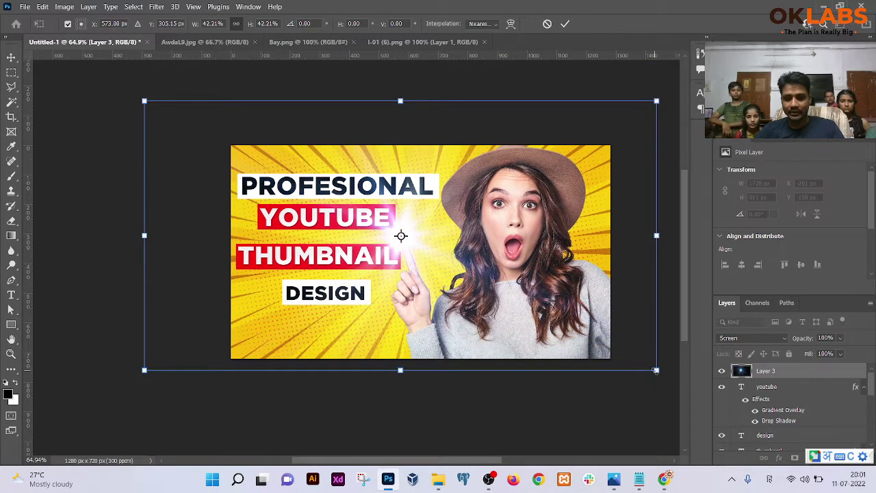
left_click_drag(656, 370, 482, 279)
left_click_drag(390, 249, 478, 293)
scroll(475, 292, "up", 3)
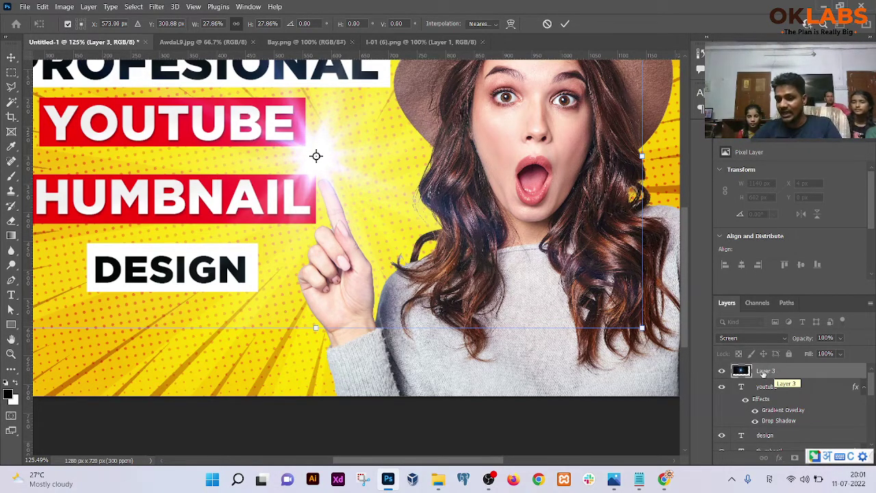
left_click(743, 338)
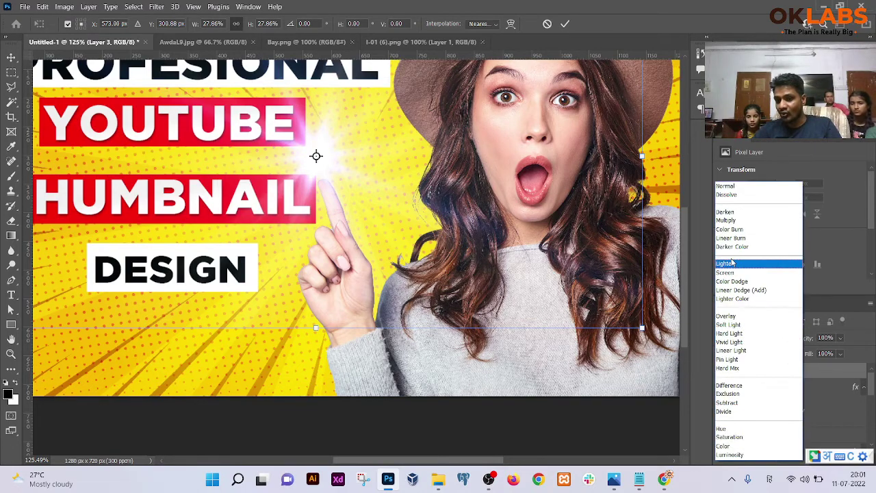
left_click(725, 272)
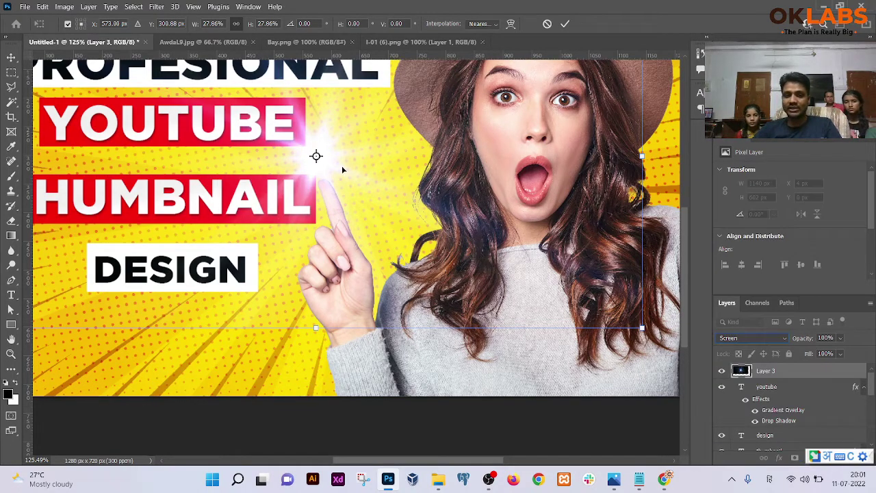
Rotate the flare to about -24.26° and position its centre just above the fingertip, at about Y 308 px, with 100% opacity.
left_click_drag(388, 179, 445, 252)
left_click_drag(385, 216, 366, 227)
scroll(543, 239, "down", 1)
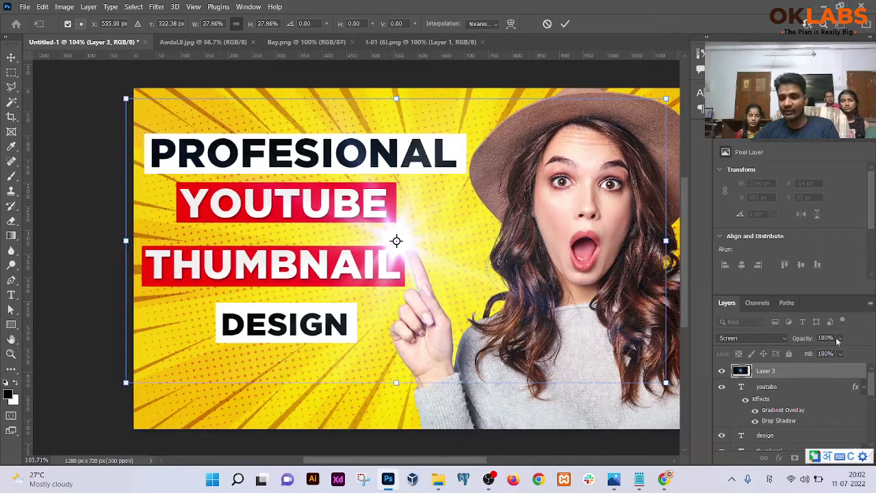
left_click_drag(825, 354, 855, 352)
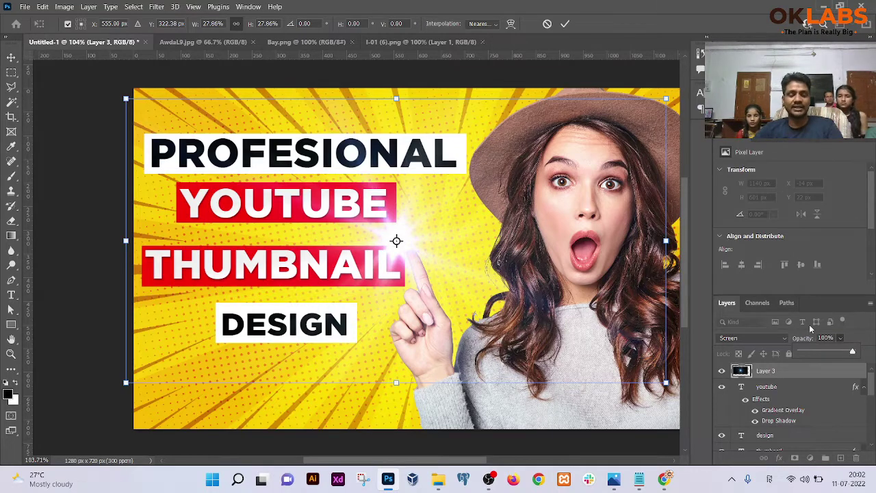
scroll(566, 265, "down", 3)
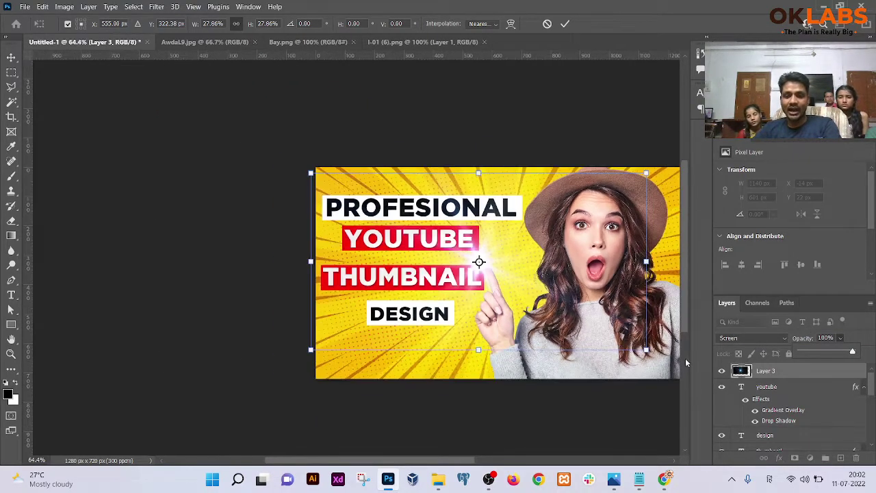
left_click_drag(673, 362, 693, 275)
left_click_drag(488, 296, 500, 281)
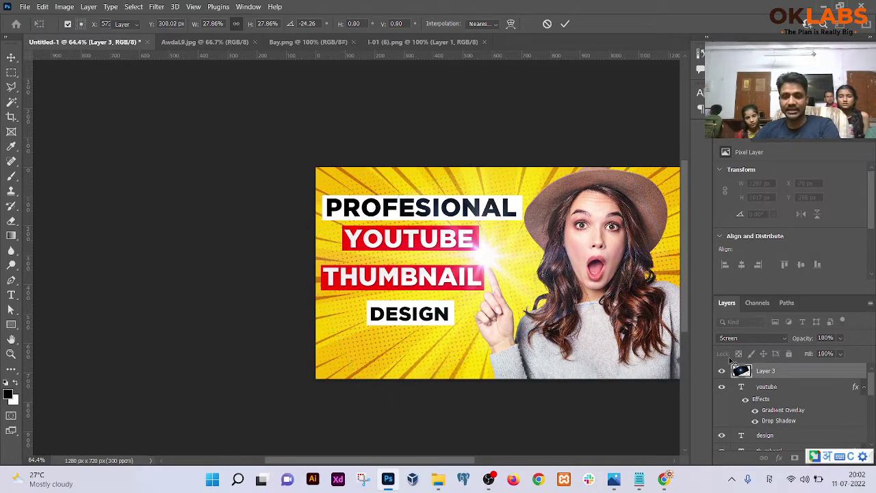
key("Escape")
scroll(661, 322, "down", 1)
scroll(548, 295, "right", 5)
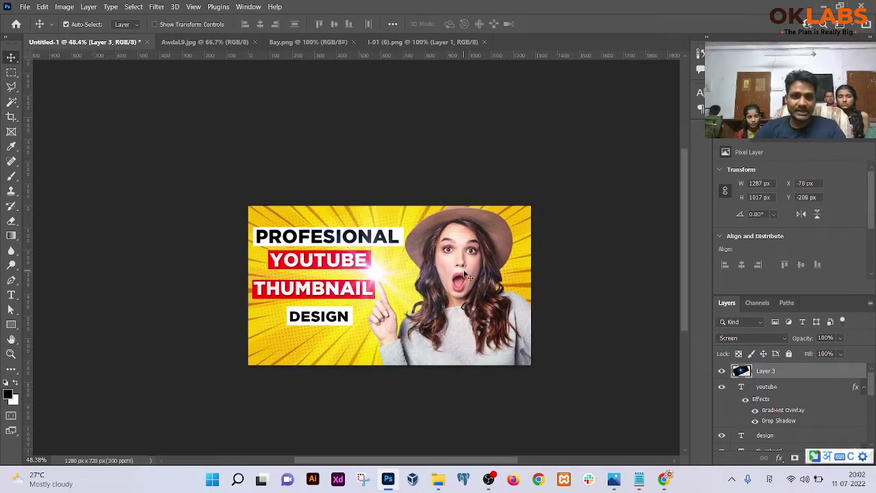
Float the I-01 (6).png image, copy its blue flare into the thumbnail document and close the source image.
key("v")
left_click(425, 43)
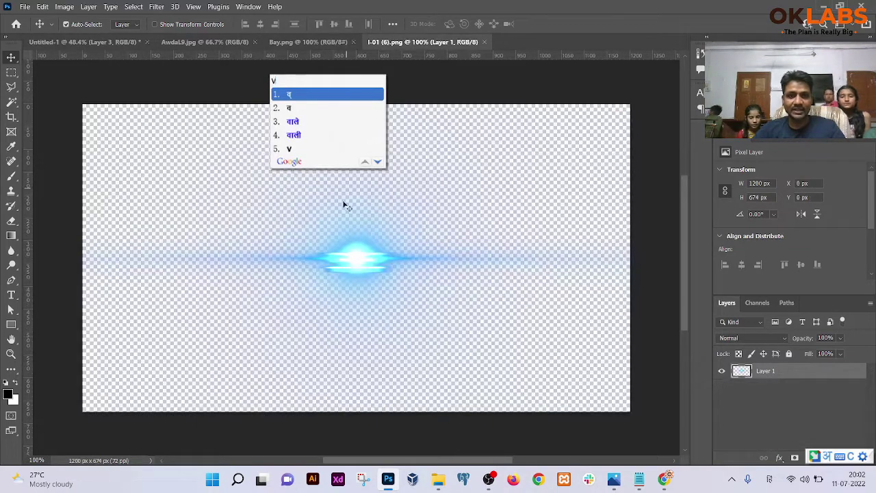
key("Escape")
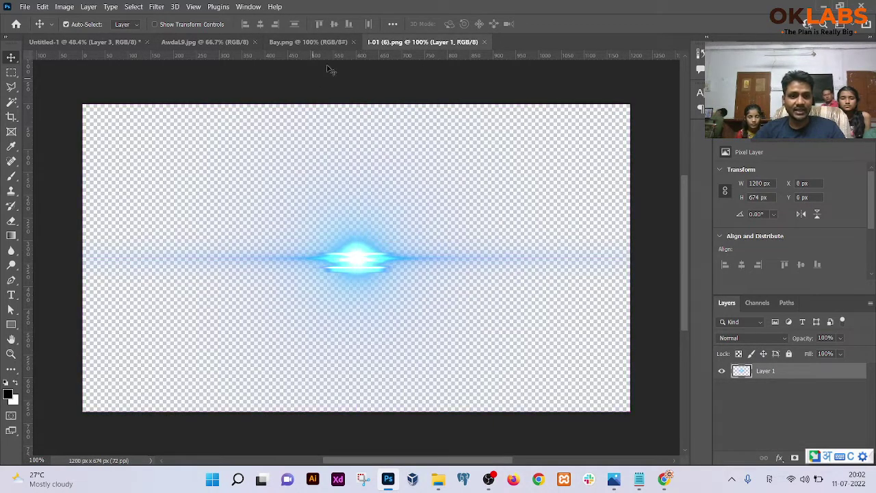
left_click_drag(377, 43, 434, 98)
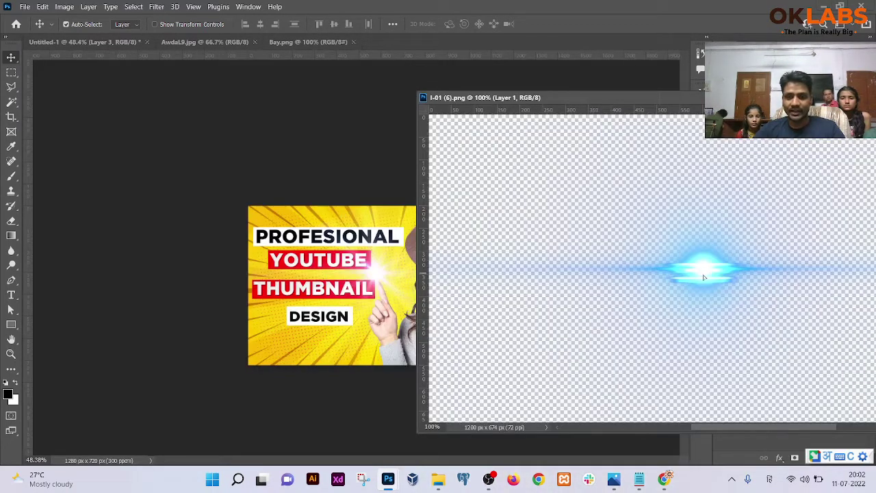
left_click_drag(270, 273, 274, 274)
left_click_drag(617, 98, 472, 101)
left_click(816, 102)
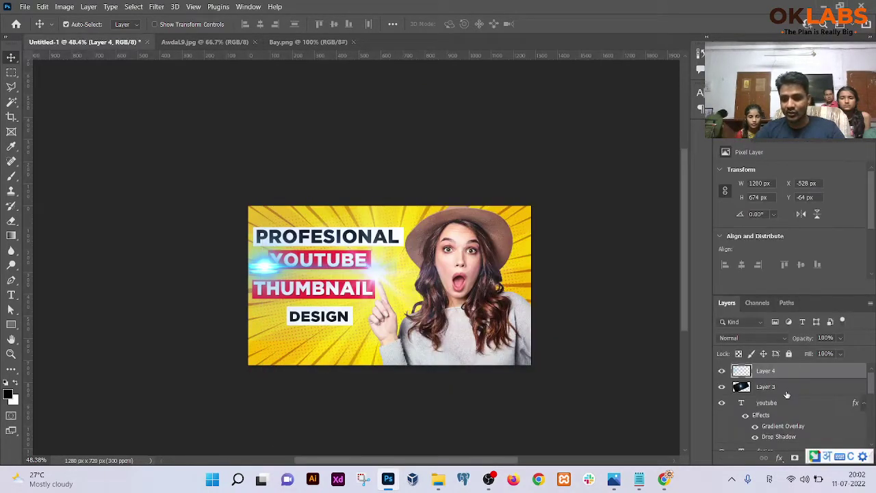
Try the blue flare at about 46.56% scale between the YOUTUBE and THUMBNAIL lines, and delete its layer.
left_click_drag(267, 273, 289, 283)
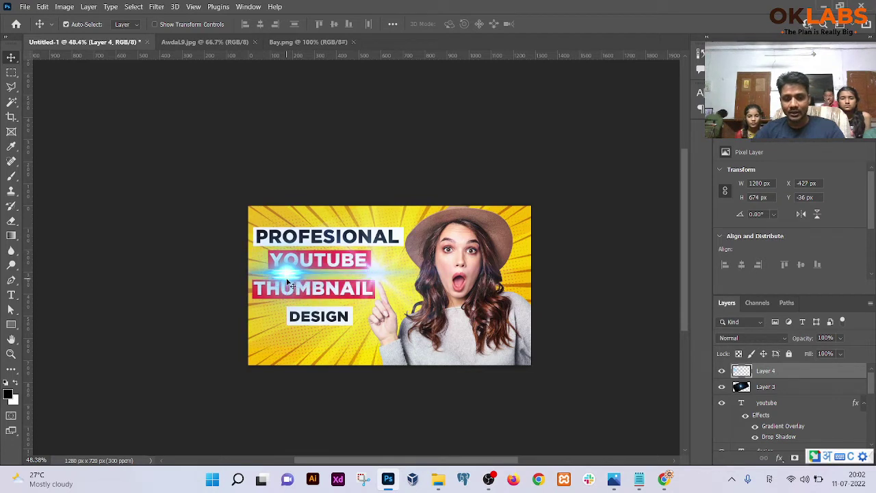
key("ctrl+t")
left_click_drag(419, 197, 259, 274)
left_click_drag(256, 317, 283, 287)
scroll(299, 274, "up", 3)
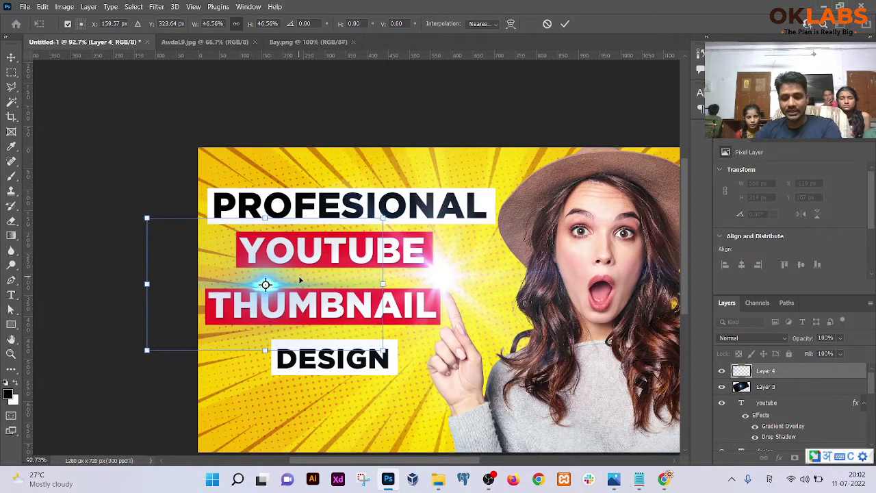
key("Return")
key("Delete")
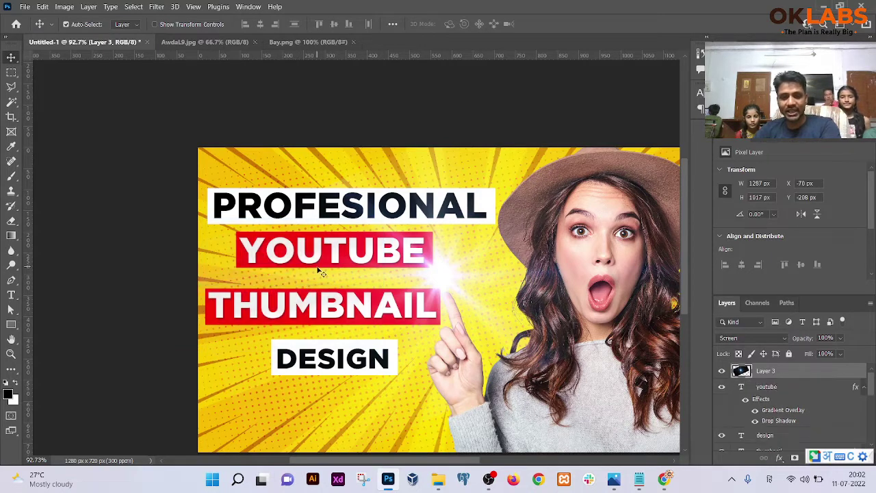
Float the Bay.png image, copy its flare into the thumbnail document without converting the background layer, and close the source image.
left_click(202, 43)
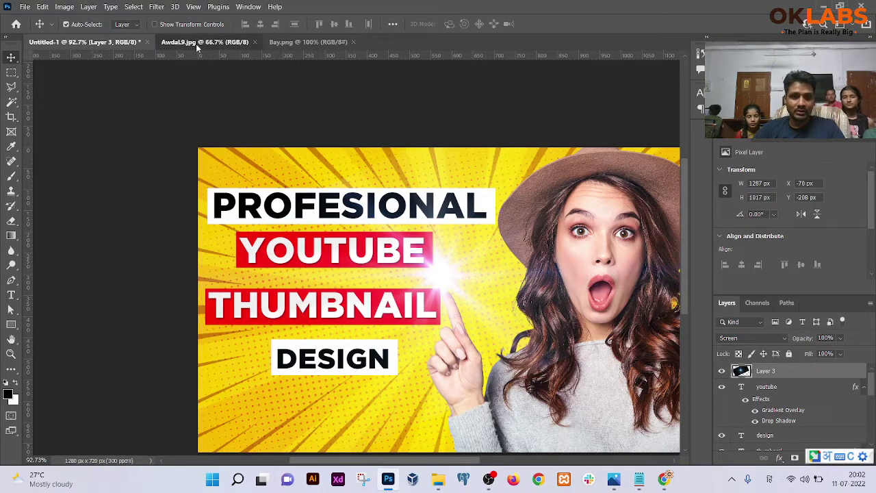
left_click(329, 42)
left_click_drag(328, 43, 544, 189)
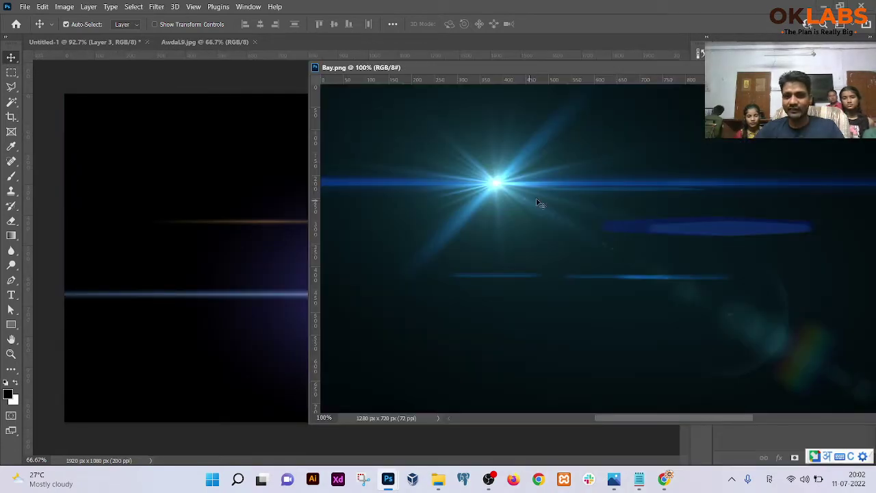
left_click(108, 47)
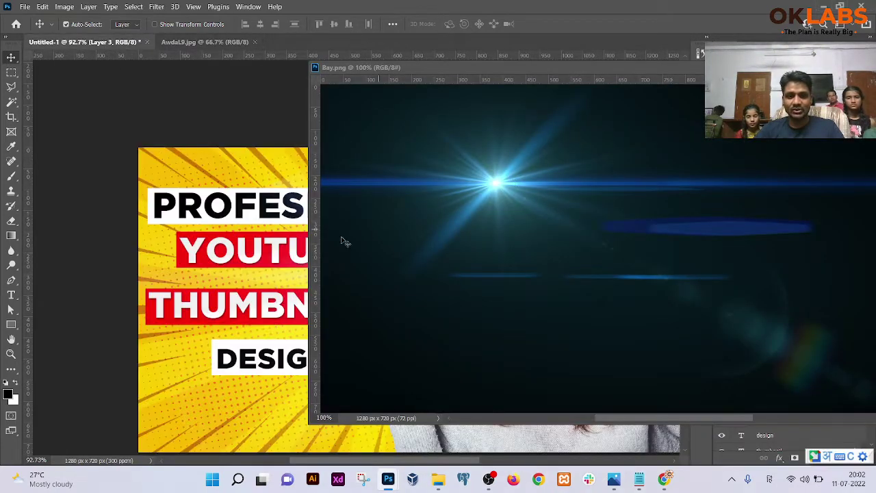
left_click_drag(498, 158, 449, 230)
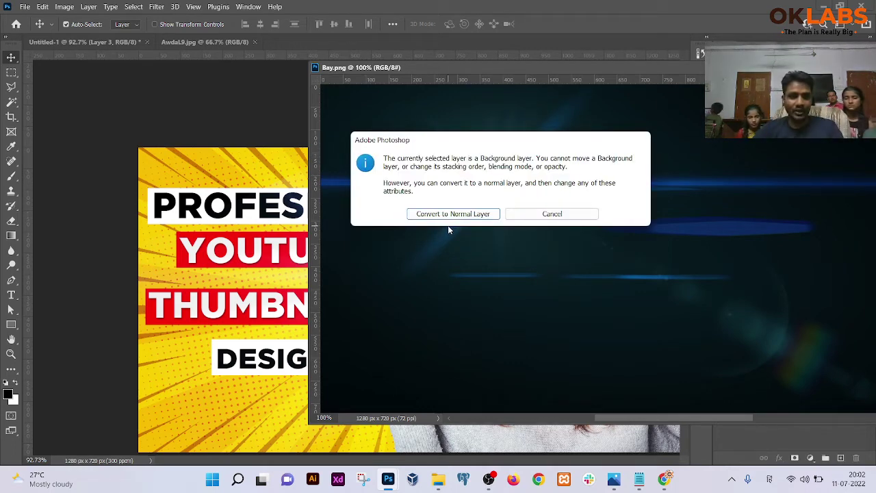
left_click(541, 213)
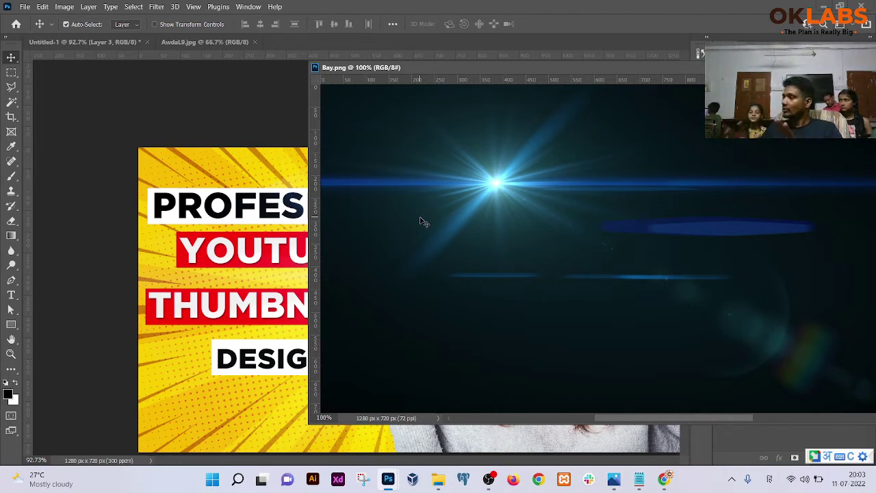
left_click_drag(443, 190, 217, 240)
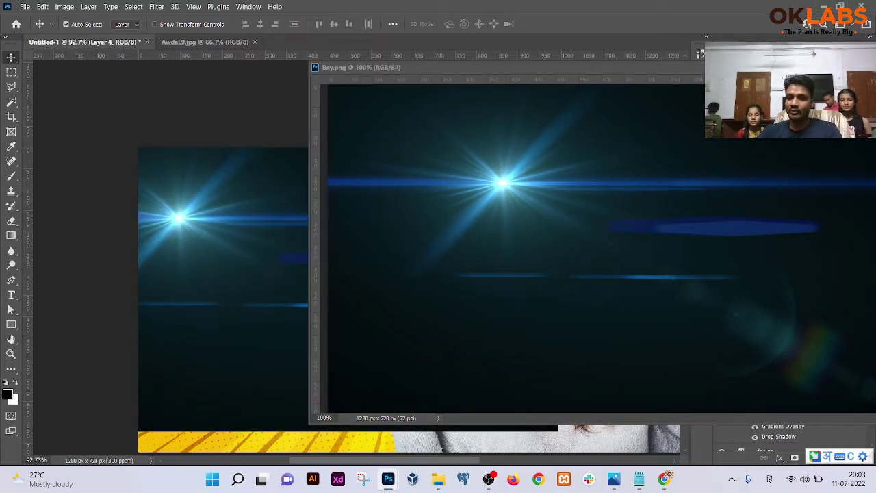
left_click_drag(480, 80, 300, 107)
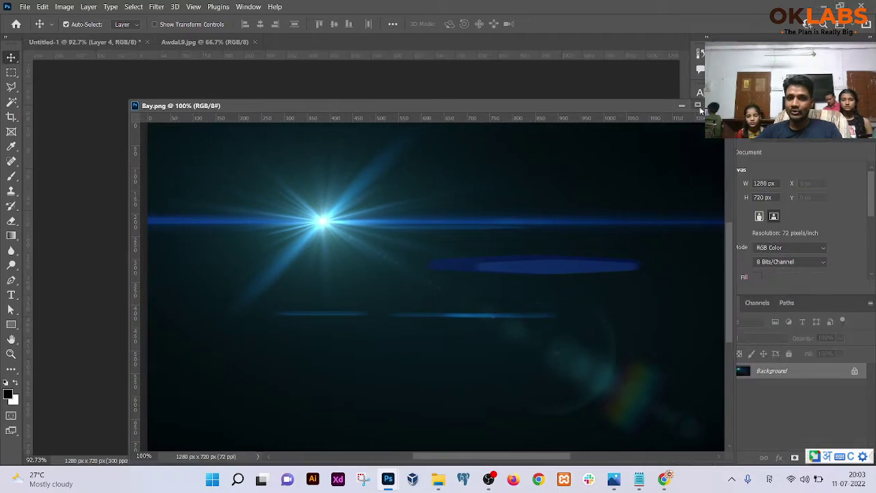
left_click(82, 41)
Set the Bay flare layer's blend mode to Screen and move it to about X -206 px, Y 114 px.
left_click_drag(244, 228, 359, 237)
left_click(786, 339)
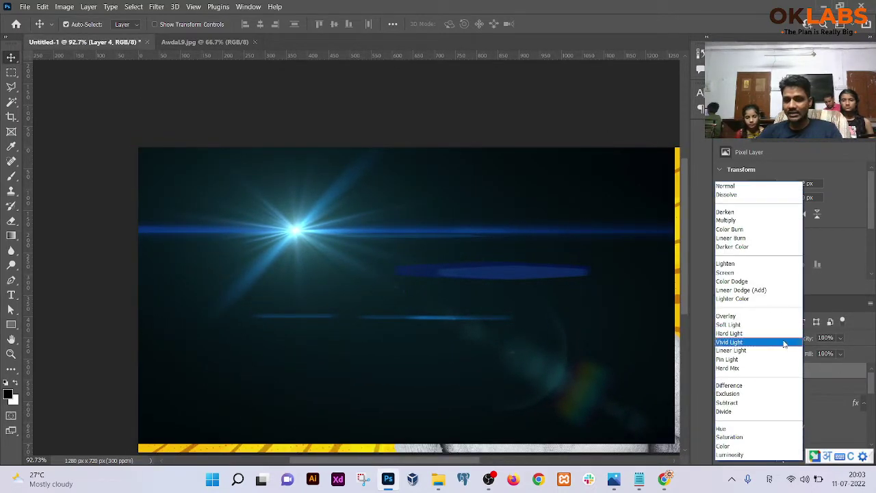
left_click(760, 271)
left_click_drag(297, 229, 216, 285)
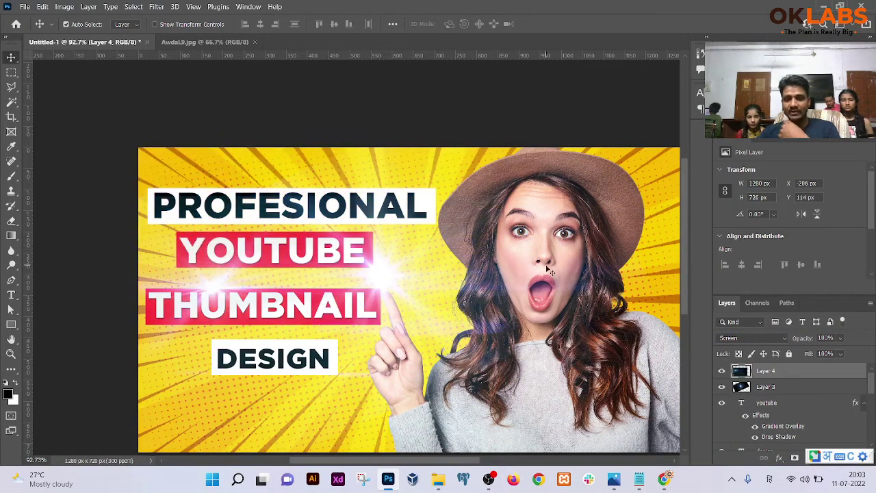
Shrink and rotate the Bay flare to about 949 × 605 px, placing its bright centre on the YOUTUBE rectangle's upper-left corner.
key("ctrl+t")
left_click_drag(642, 192, 433, 161)
left_click_drag(322, 278, 338, 206)
left_click_drag(115, 281, 130, 194)
left_click_drag(345, 263, 248, 262)
key("Escape")
Switch the keyboard input language away from Hindi and review the finished thumbnail in full-screen mode.
scroll(427, 285, "down", 3)
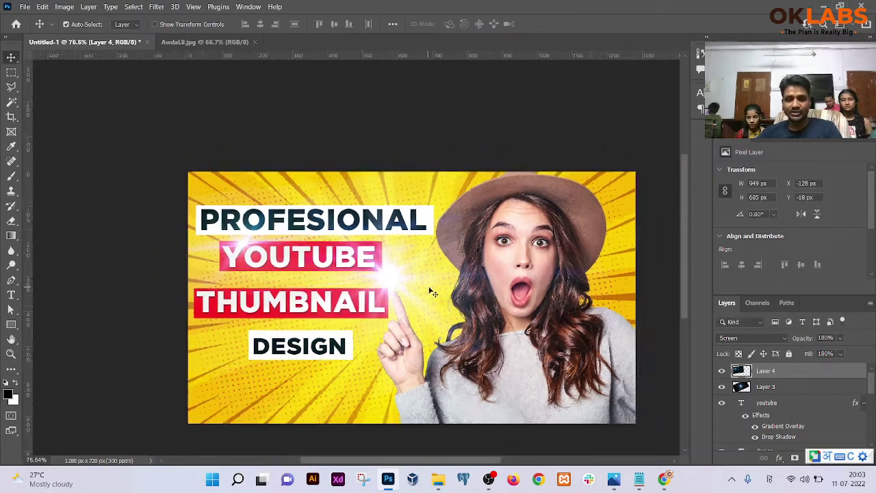
scroll(445, 283, "up", 2)
scroll(467, 282, "down", 1)
scroll(471, 285, "up", 2)
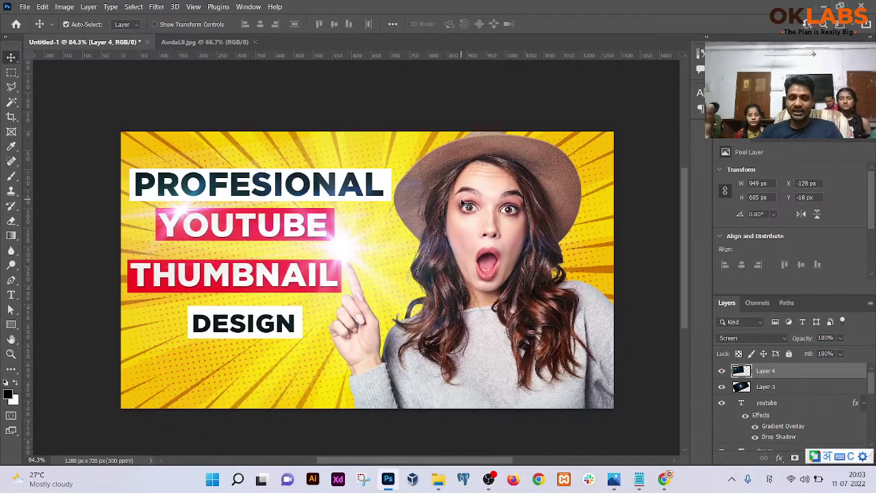
type("ff")
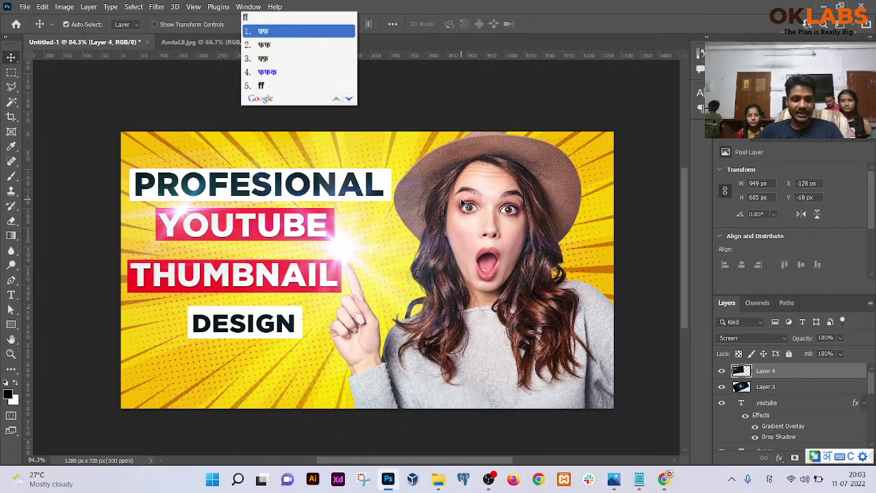
key("super+space")
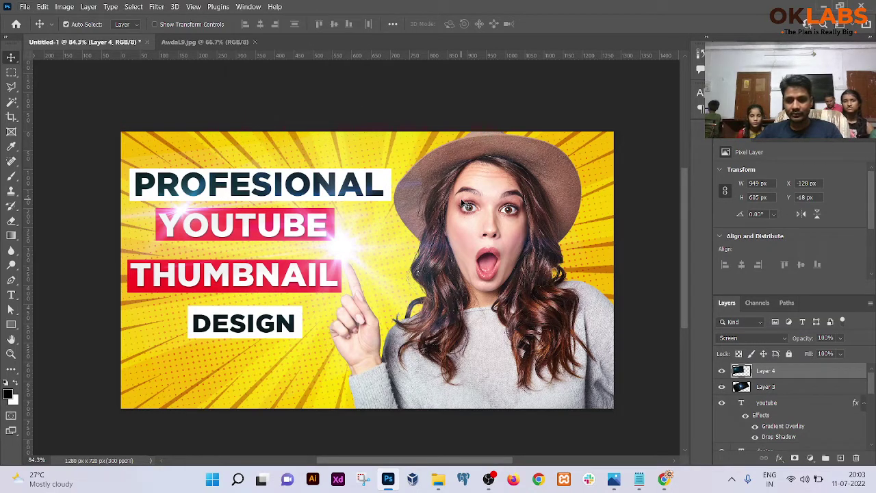
key("f")
key("f")
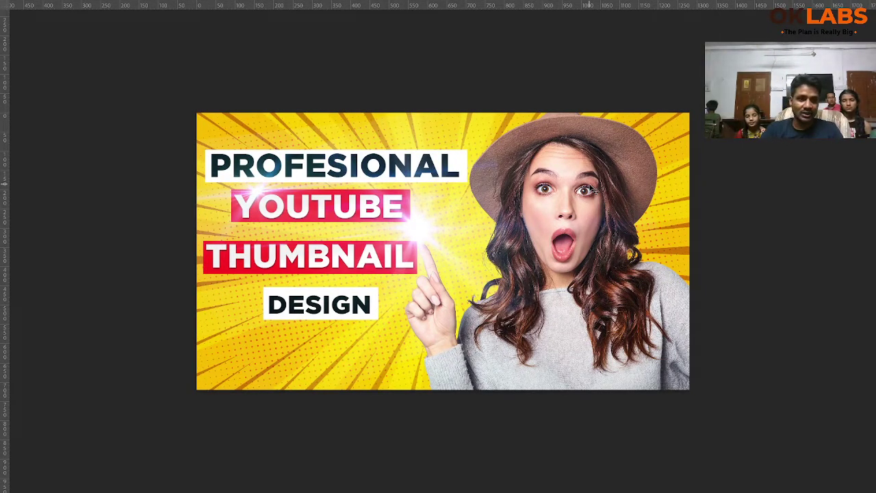
Hide the rulers and examine the text lines, light flares and overall composition of the thumbnail at close and full view.
key("ctrl+r")
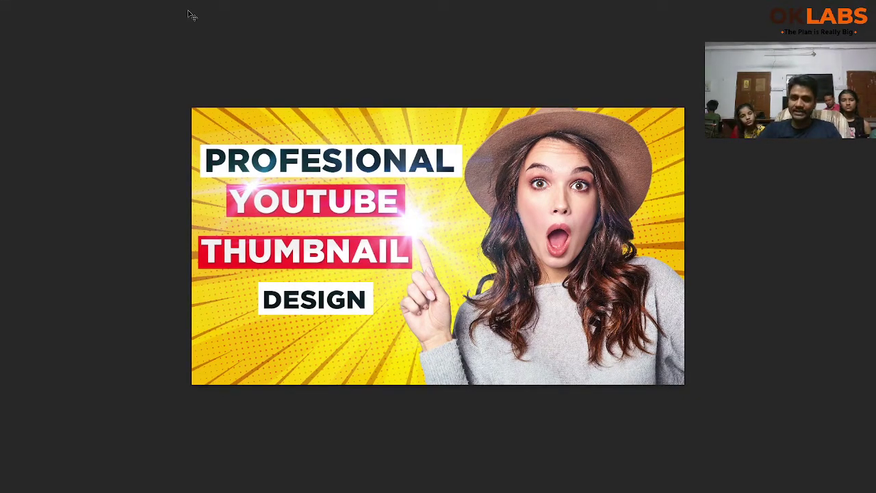
key("ctrl+plus")
key("ctrl+plus")
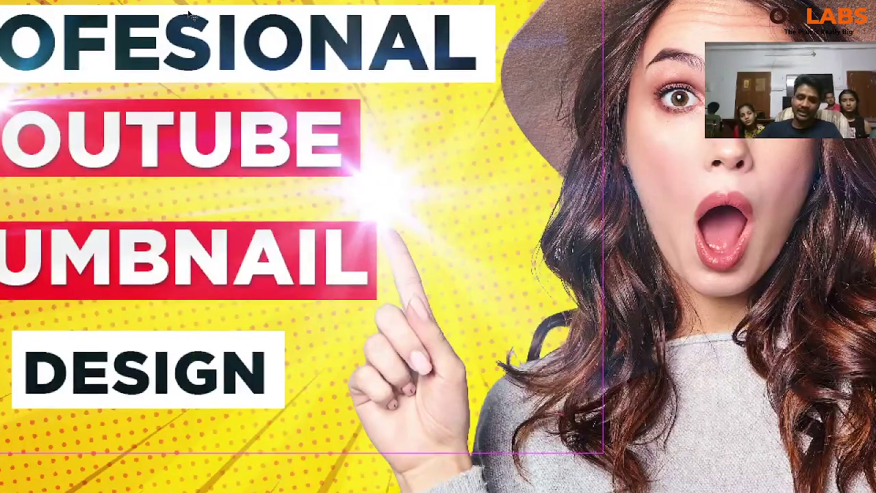
key("ctrl+minus")
key("ctrl+minus")
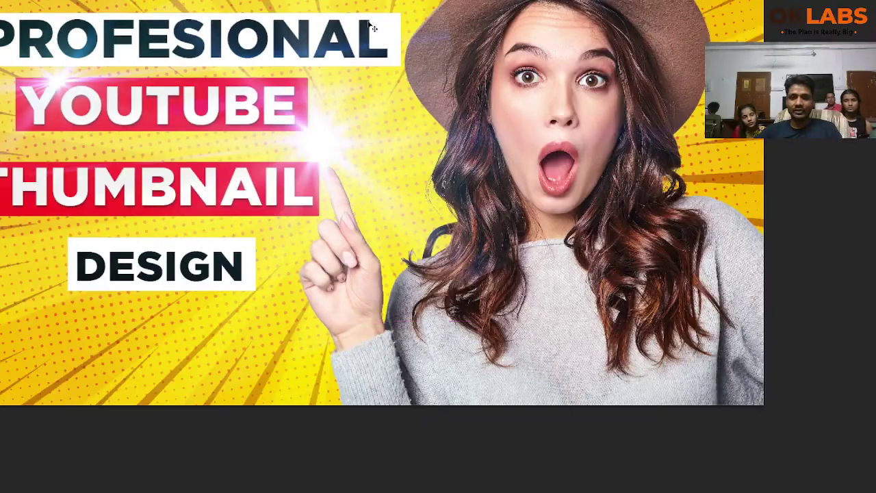
scroll(369, 22, "down", 1)
left_click_drag(424, 53, 532, 120)
scroll(511, 126, "up", 1)
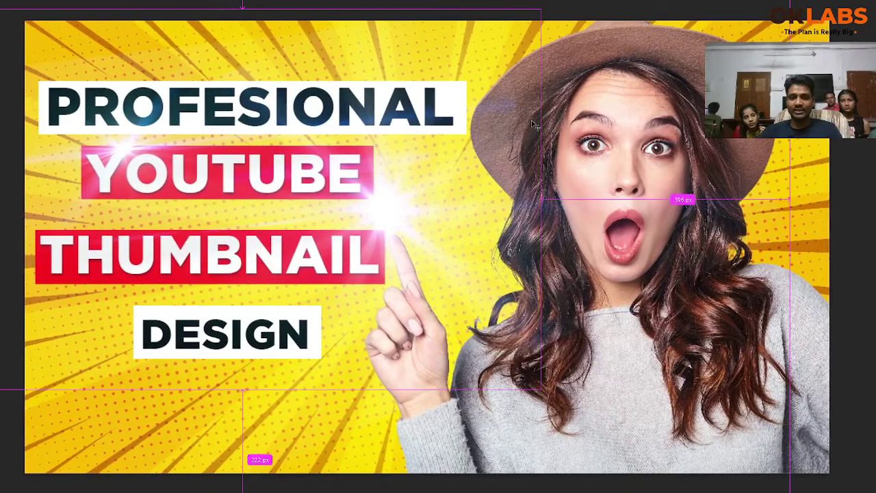
scroll(531, 120, "up", 1)
scroll(509, 131, "down", 2)
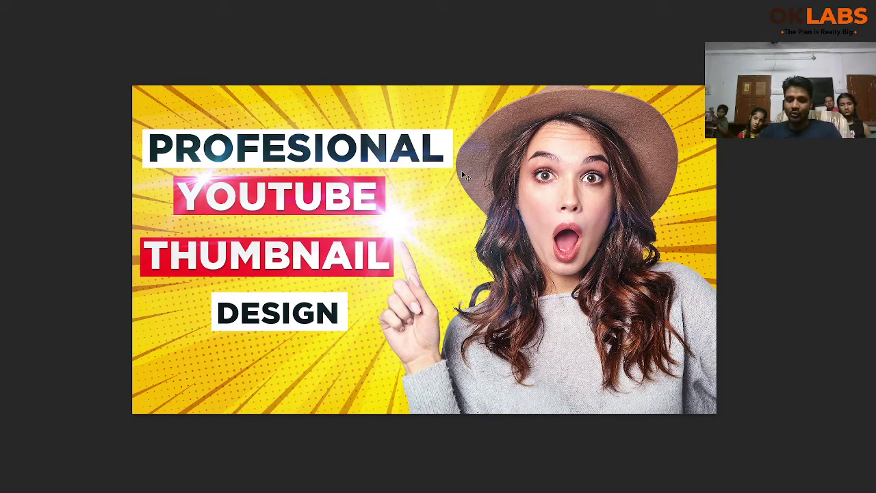
Leave full-screen mode and restore the standard workspace with the document tabs and layer list, keeping the Bay flare layer selected.
key("Tab")
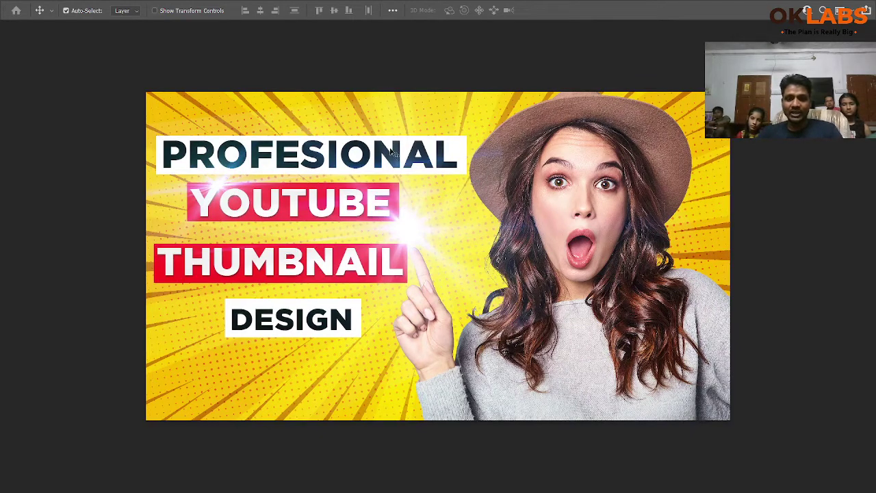
right_click(346, 312)
left_click(370, 319)
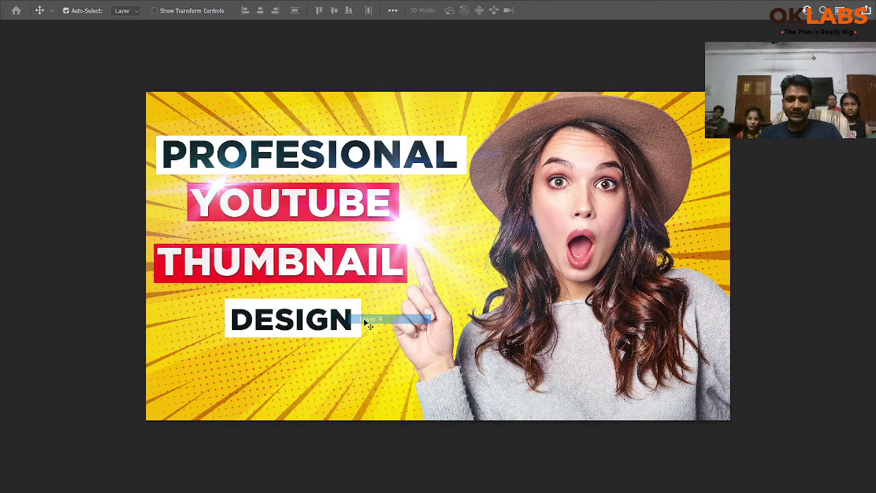
right_click(325, 306)
left_click(405, 307)
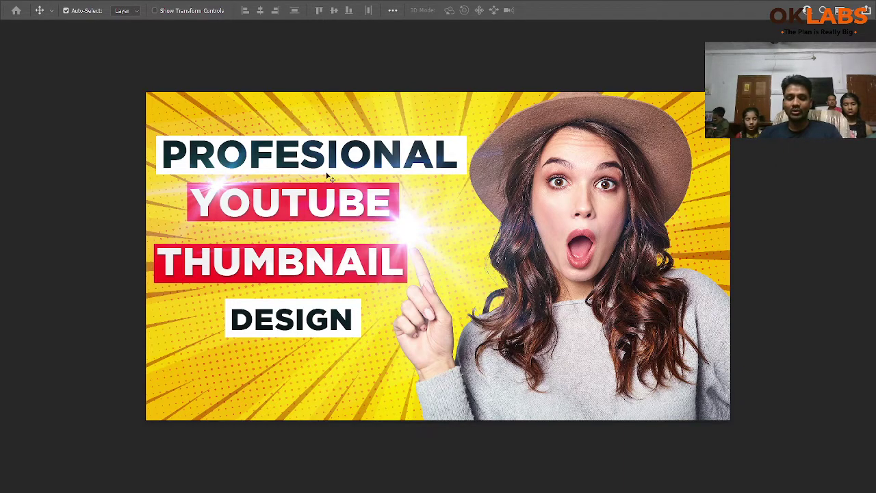
key("f")
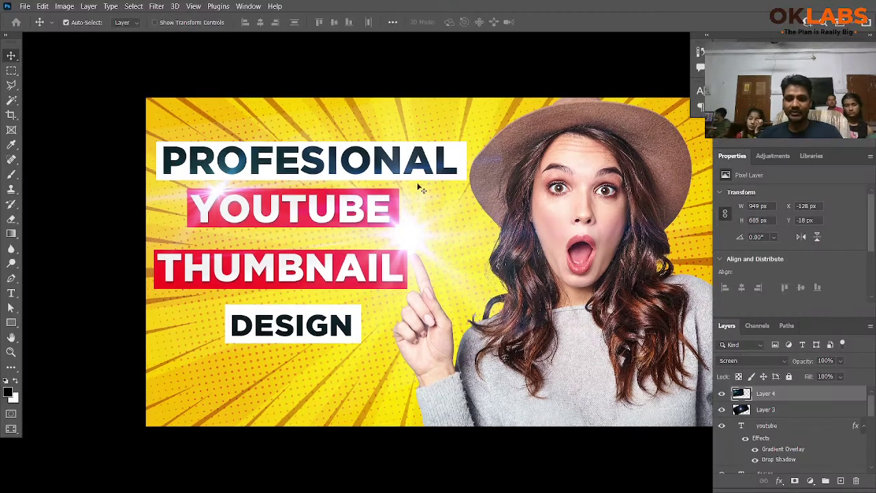
key("f")
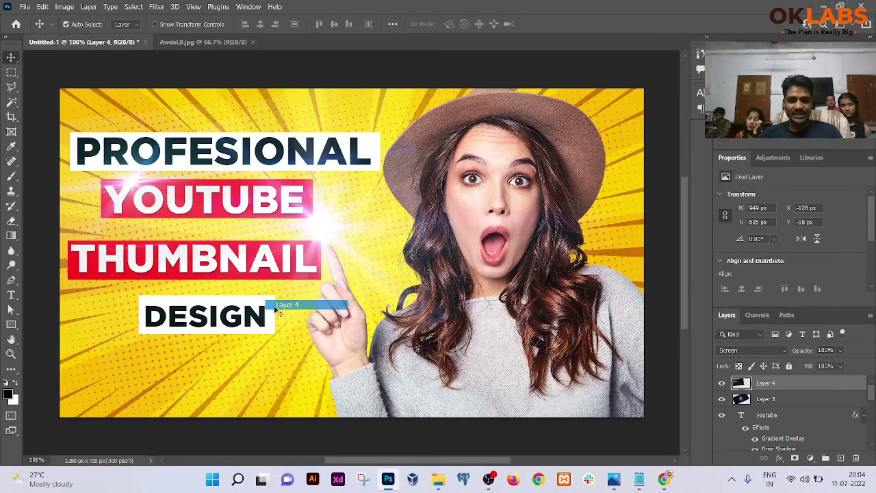
Add a black (#000000) outside stroke of about 8 px at 83% opacity to the white rectangle behind DESIGN.
scroll(767, 411, "down", 10)
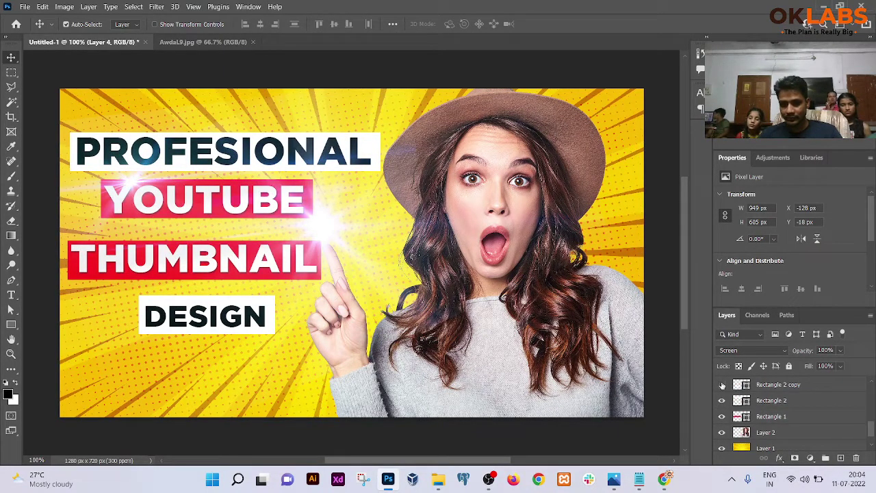
left_click(781, 386)
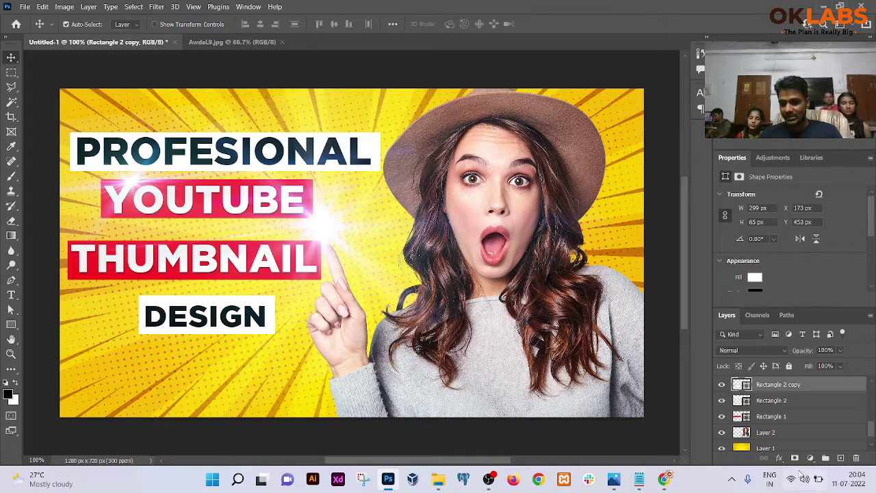
left_click(779, 458)
left_click(499, 229)
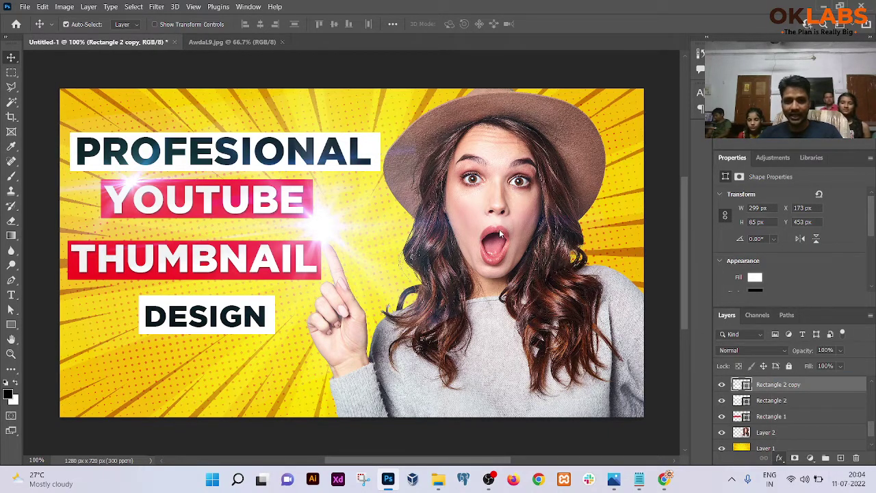
left_click(614, 311)
left_click_drag(522, 295, 411, 419)
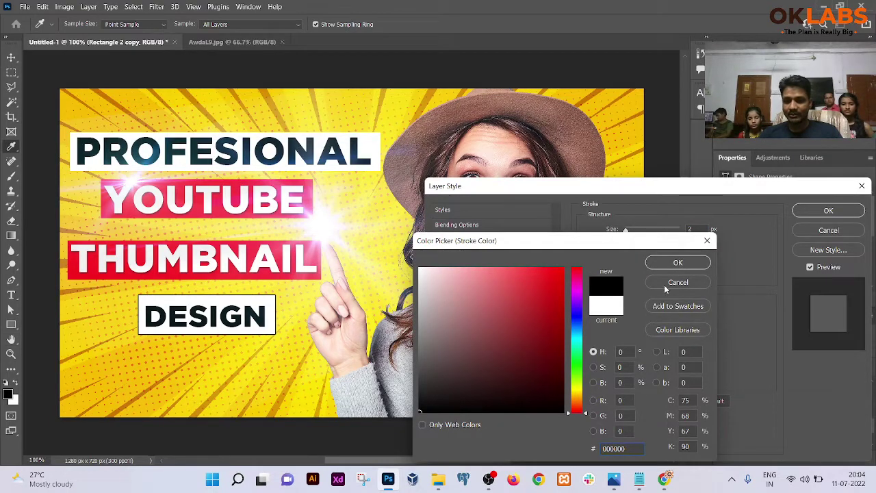
left_click(678, 263)
left_click_drag(632, 235, 630, 233)
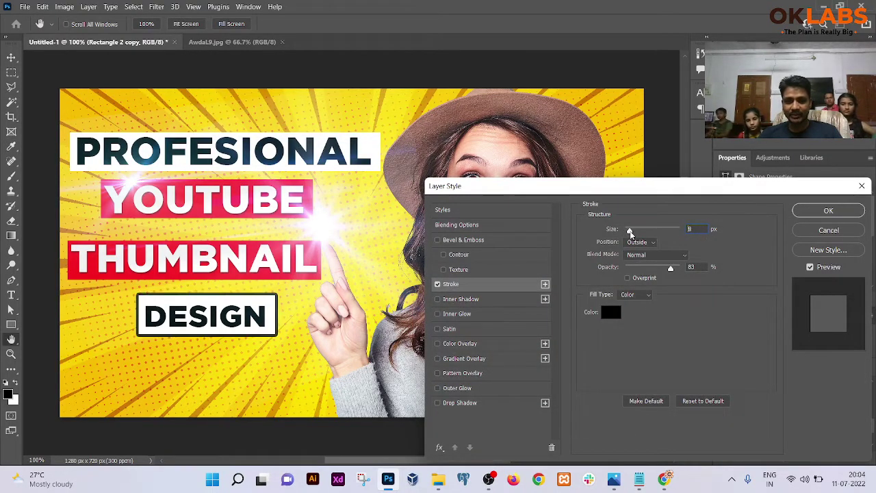
left_click(813, 210)
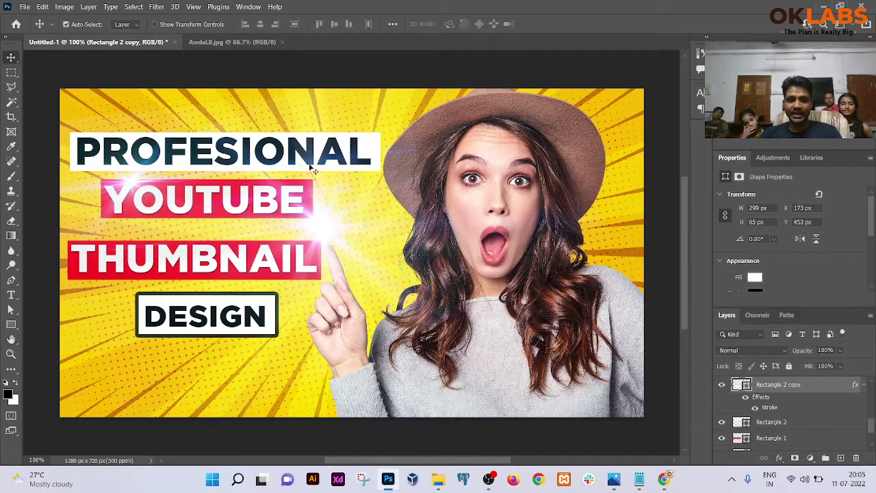
Copy the layer style of Rectangle 2 copy, the white box behind DESIGN.
right_click(374, 148)
left_click(390, 152)
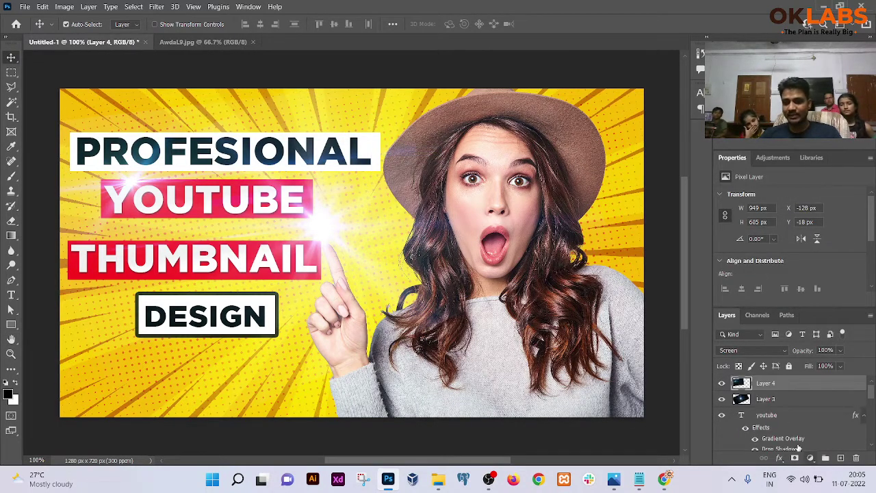
scroll(253, 313, "down", 2)
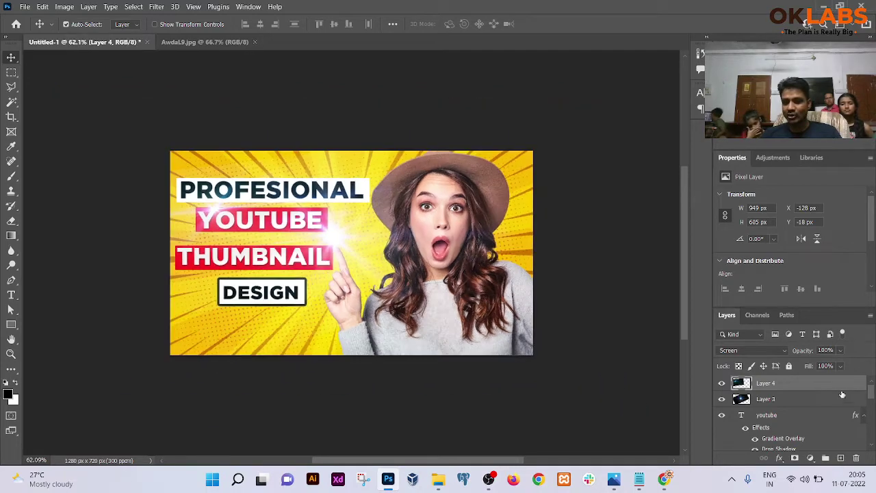
scroll(388, 313, "up", 2)
left_click_drag(866, 391, 871, 435)
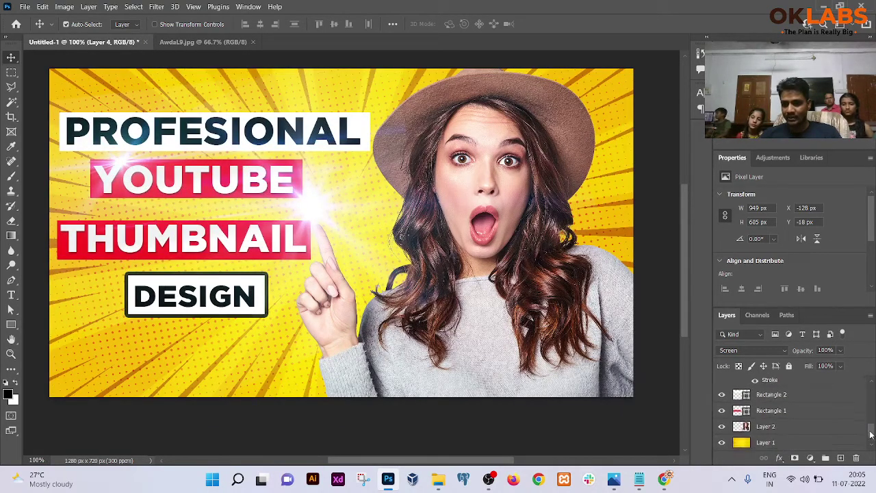
left_click(773, 393)
key("ctrl+j")
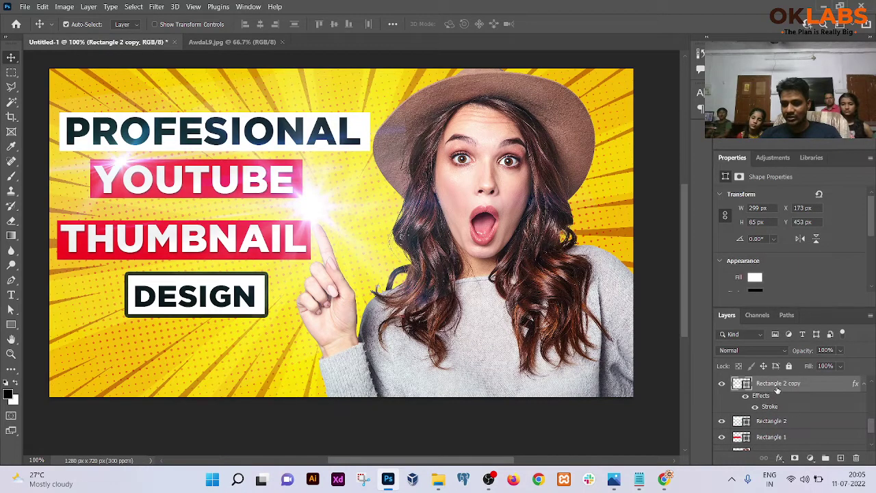
right_click(777, 389)
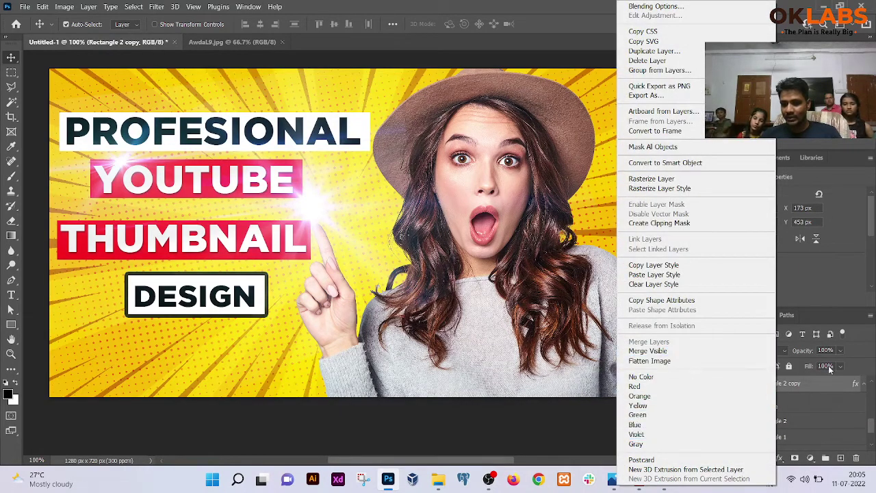
left_click(661, 266)
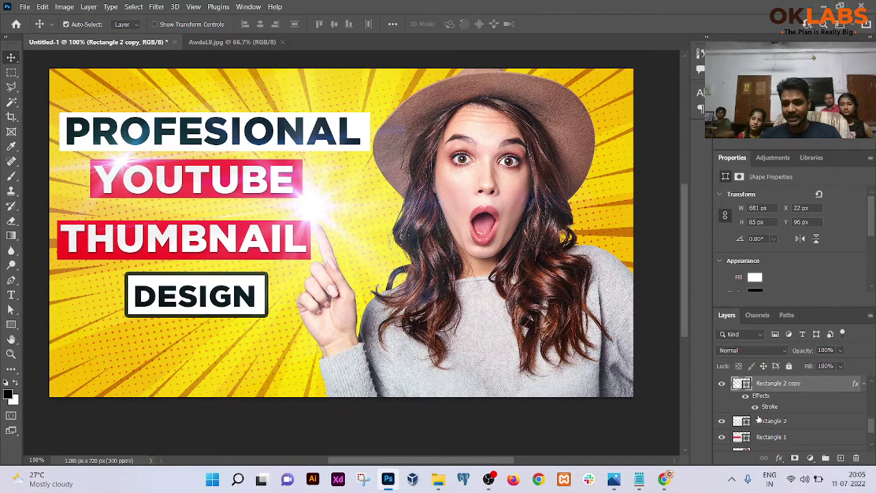
Paste the copied stroke style onto Rectangle 2, the white box behind PROFESIONAL, and centre the thumbnail in view.
left_click(788, 423)
right_click(795, 426)
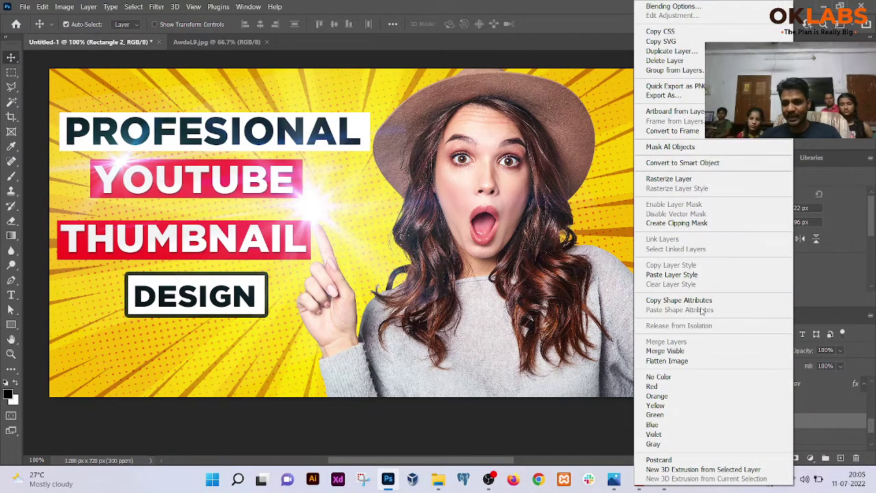
left_click(700, 274)
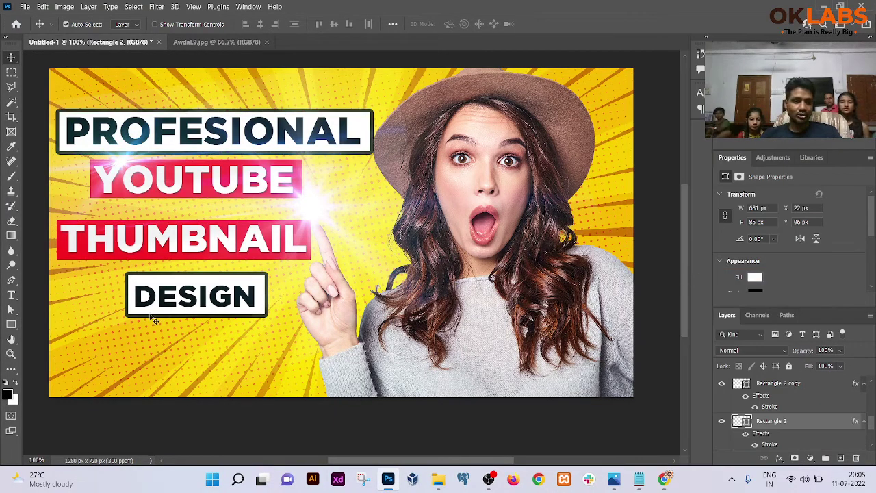
scroll(266, 137, "down", 3)
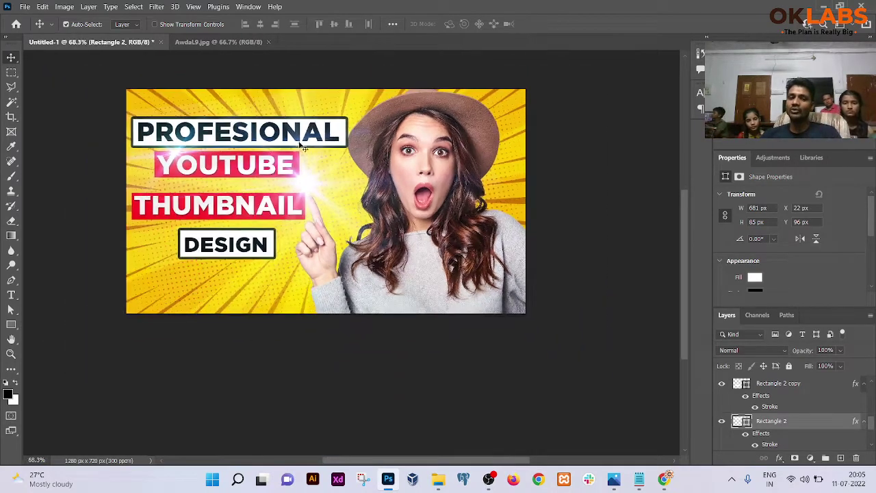
left_click_drag(272, 160, 319, 183)
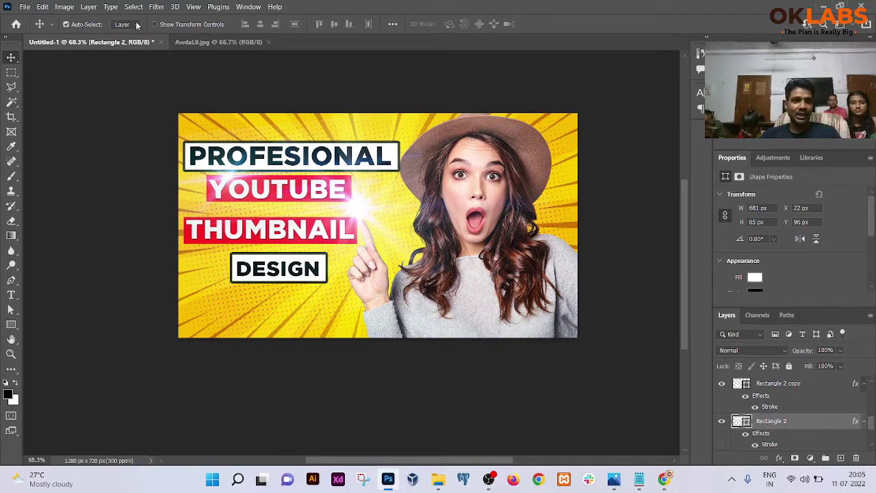
Save the thumbnail document to Creative Cloud under the name "Youtube Tumbnail Desing".
left_click(23, 6)
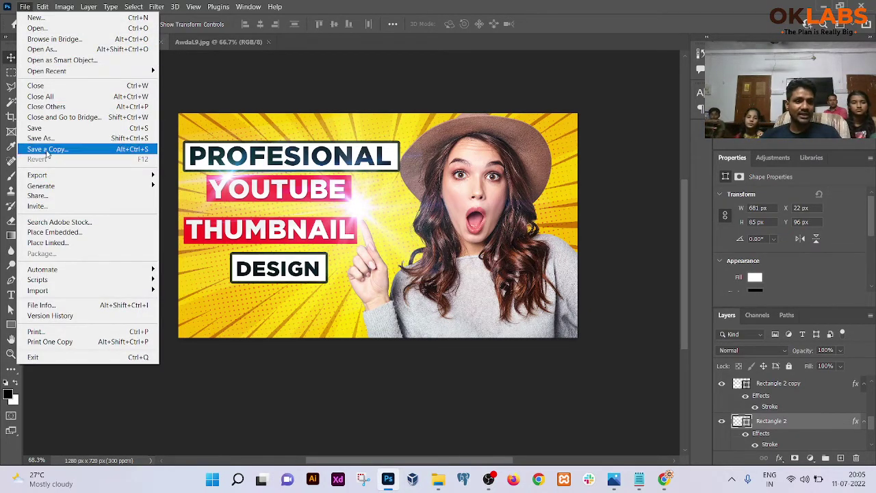
left_click(44, 129)
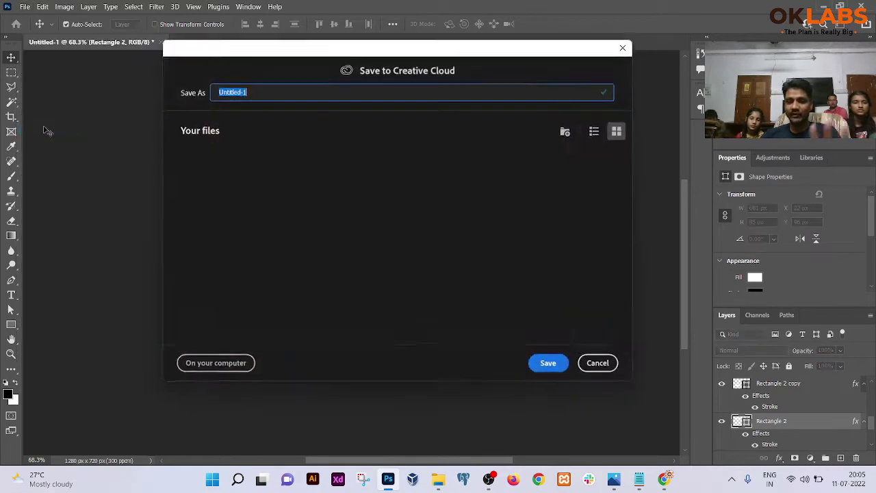
type("You")
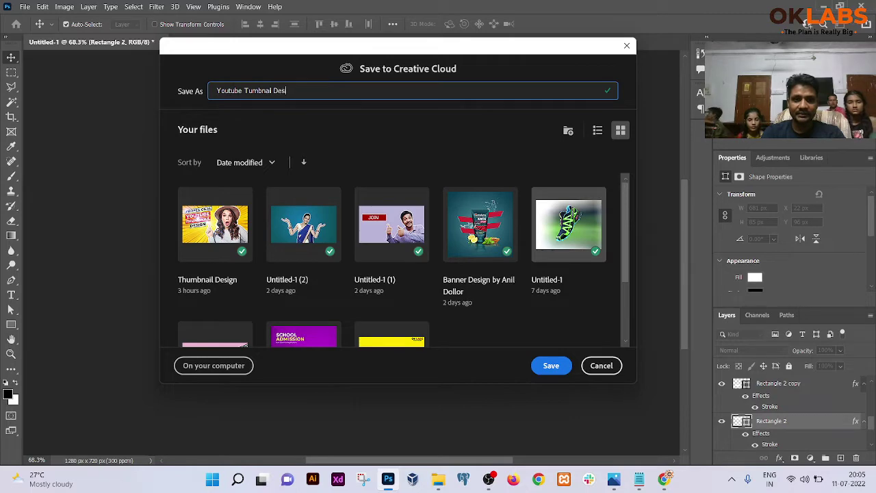
type("tube Tumbnail Desing")
key("Return")
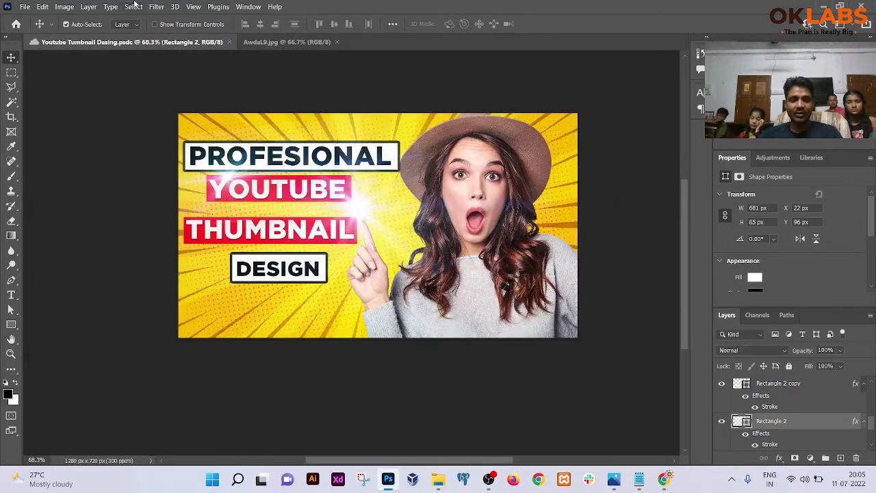
Export the thumbnail as Youtube Tumbnail Desing.png to the Desktop folder and switch to the Windows desktop.
left_click(22, 7)
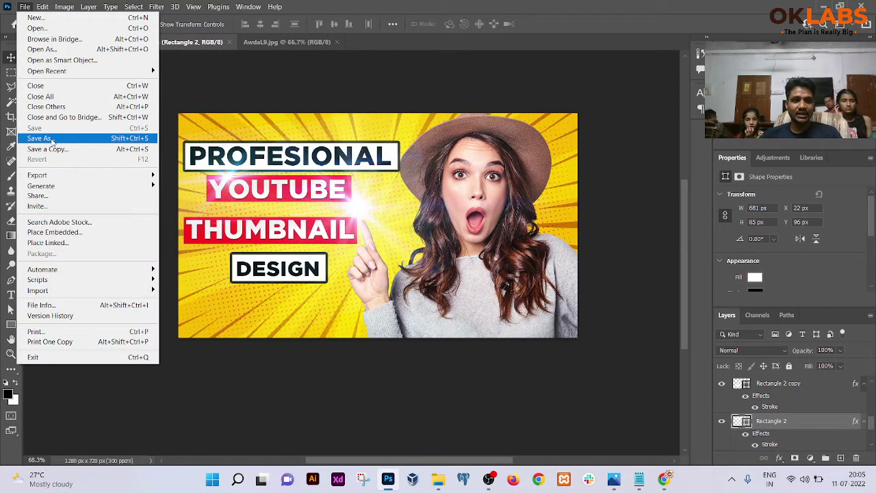
left_click(185, 171)
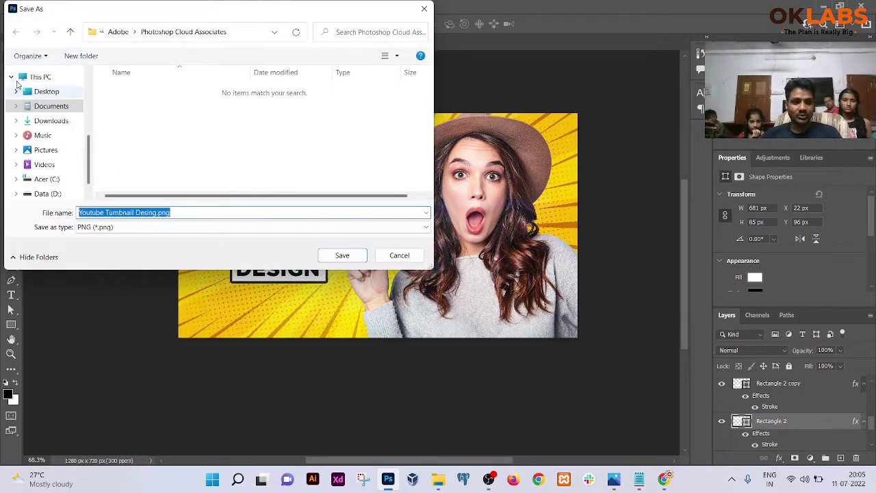
left_click(55, 92)
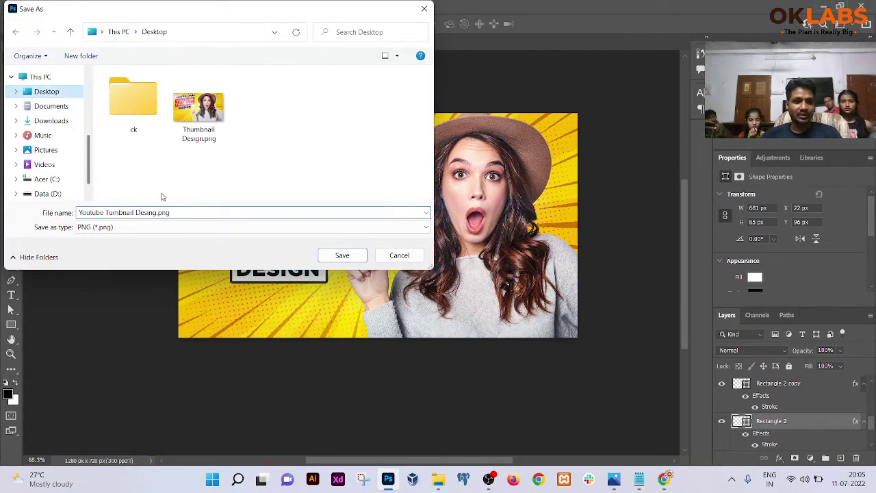
left_click(345, 257)
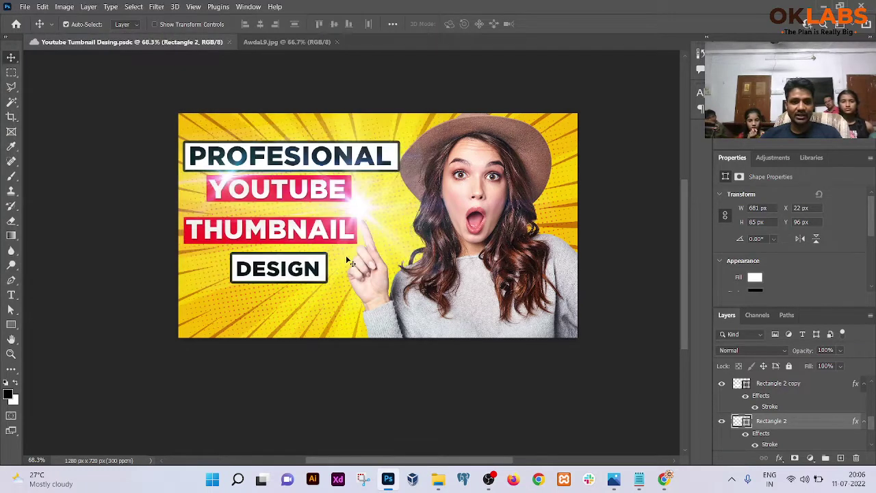
left_click(387, 479)
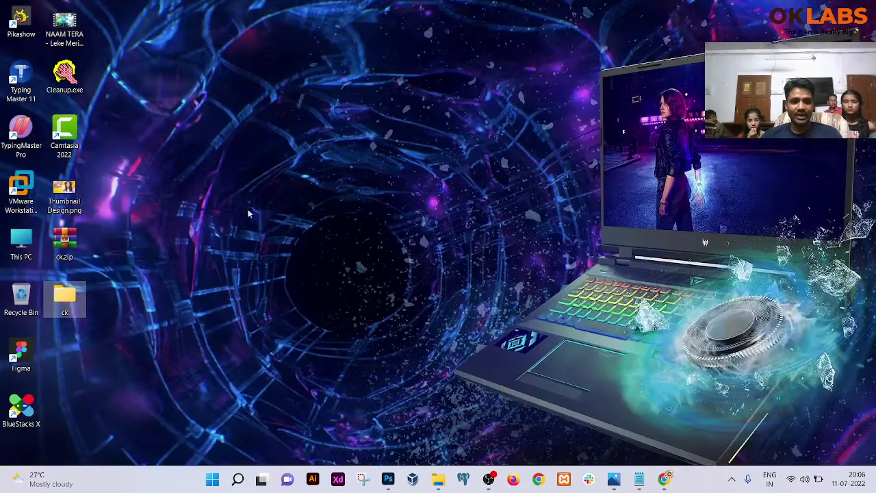
Open the exported Youtube Tumbnail Desing.png from the desktop to check the finished thumbnail and switch back to Photoshop.
double_click(64, 367)
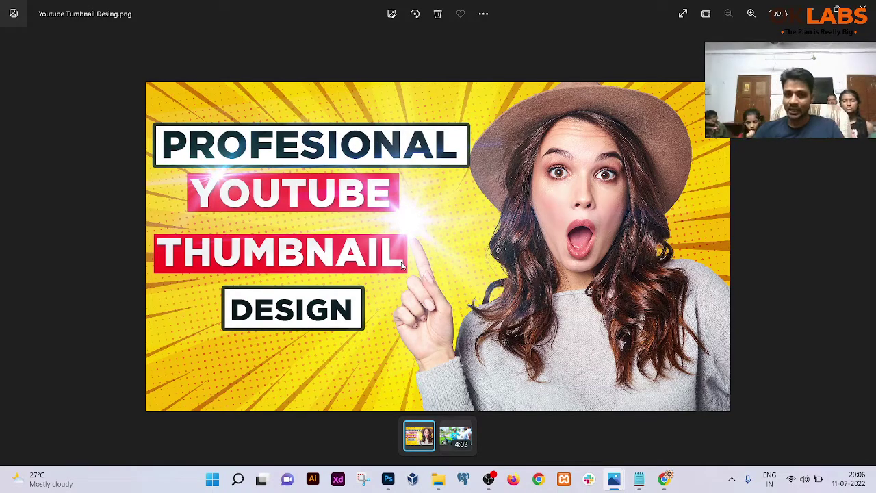
key("alt+Tab")
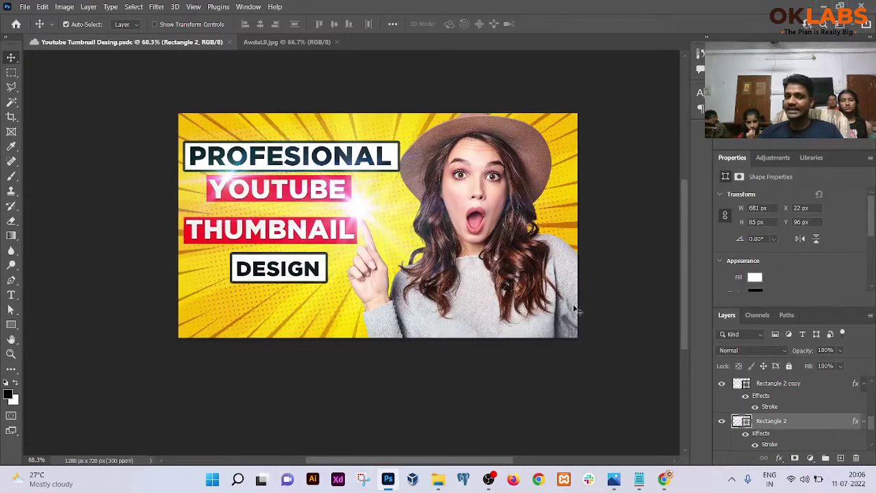
left_click(64, 6)
left_click(317, 190)
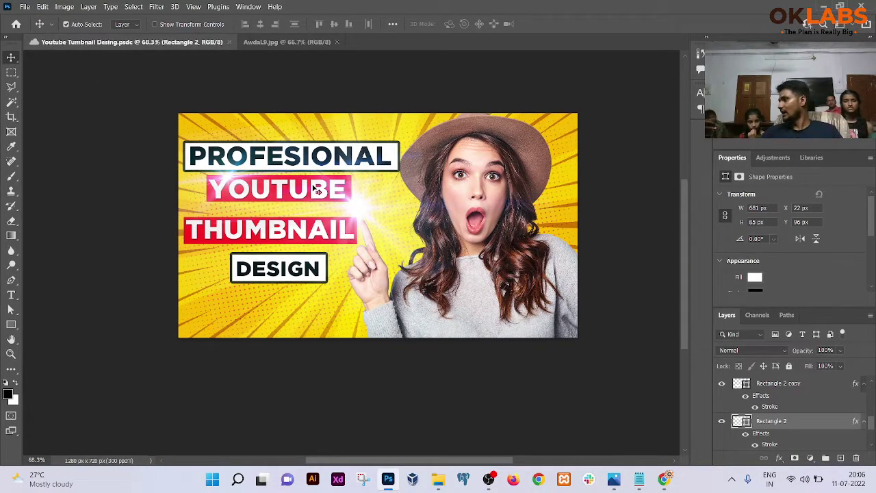
Switch to Chrome to review the Gotham Black Regular font page on Fonts Geek, highlighting its name in the address, and close the browser.
left_click(664, 479)
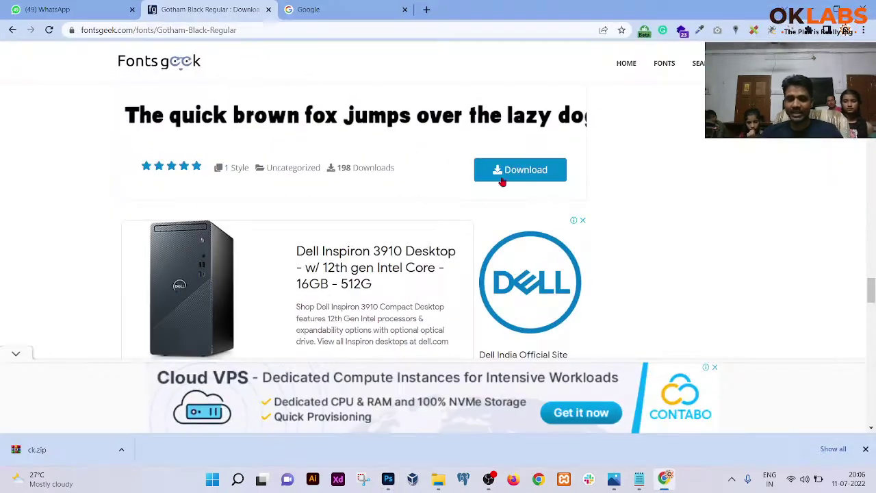
scroll(279, 126, "down", 5)
left_click_drag(194, 30, 268, 12)
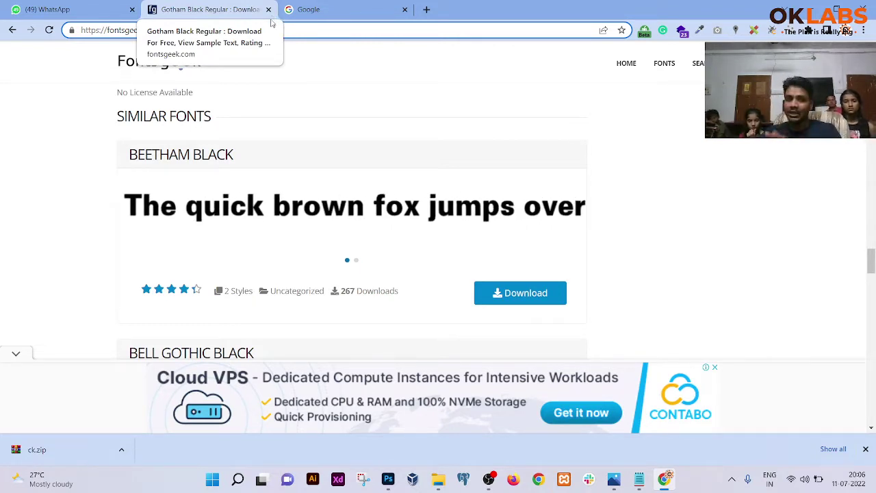
scroll(311, 175, "up", 8)
scroll(365, 155, "up", 15)
scroll(359, 157, "up", 8)
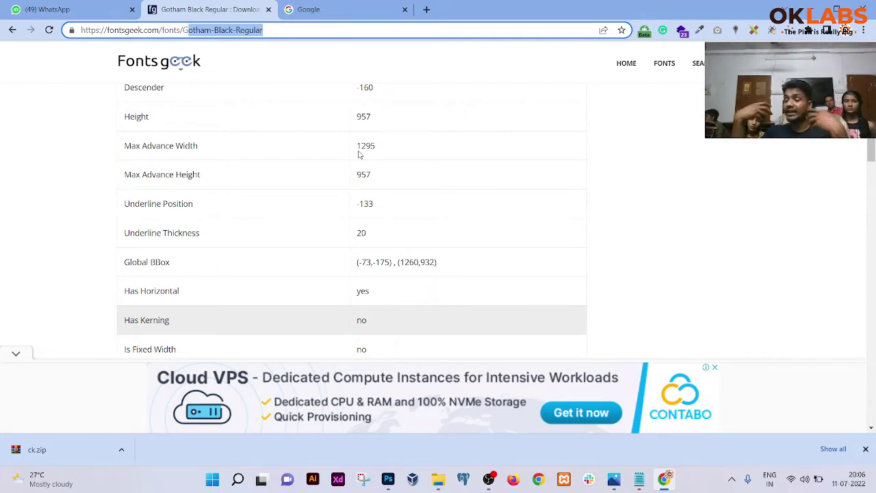
scroll(548, 143, "up", 10)
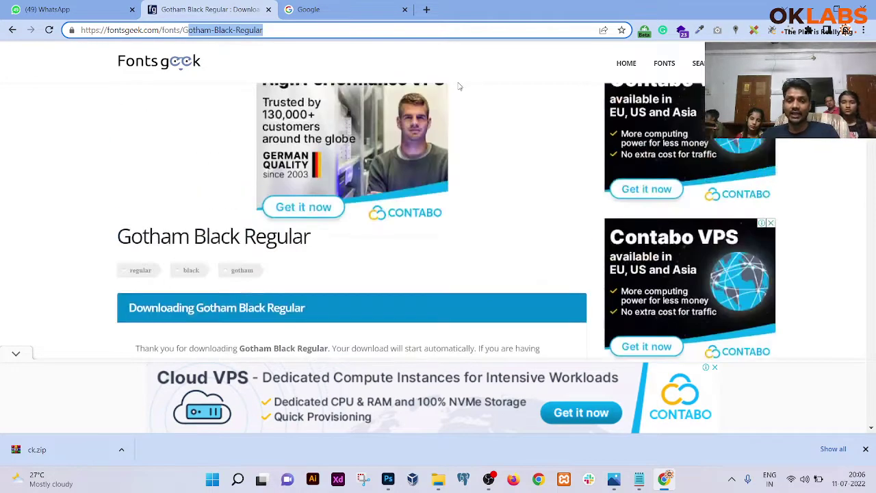
key("alt+F4")
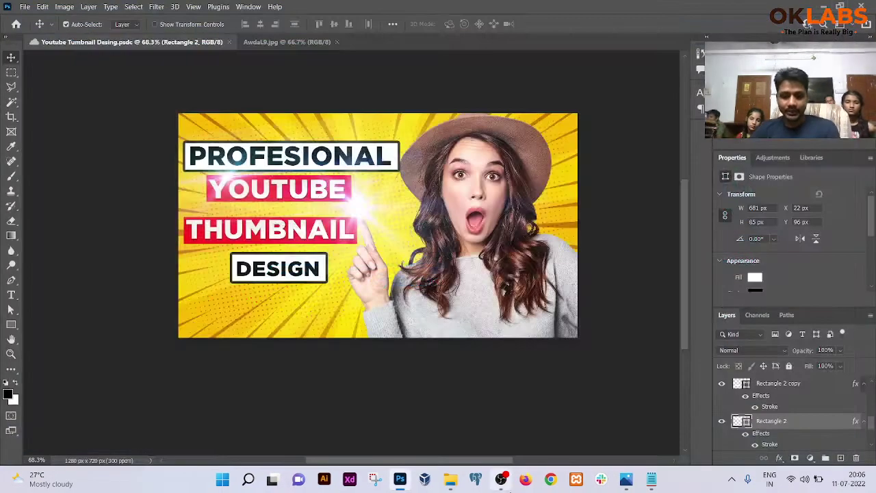